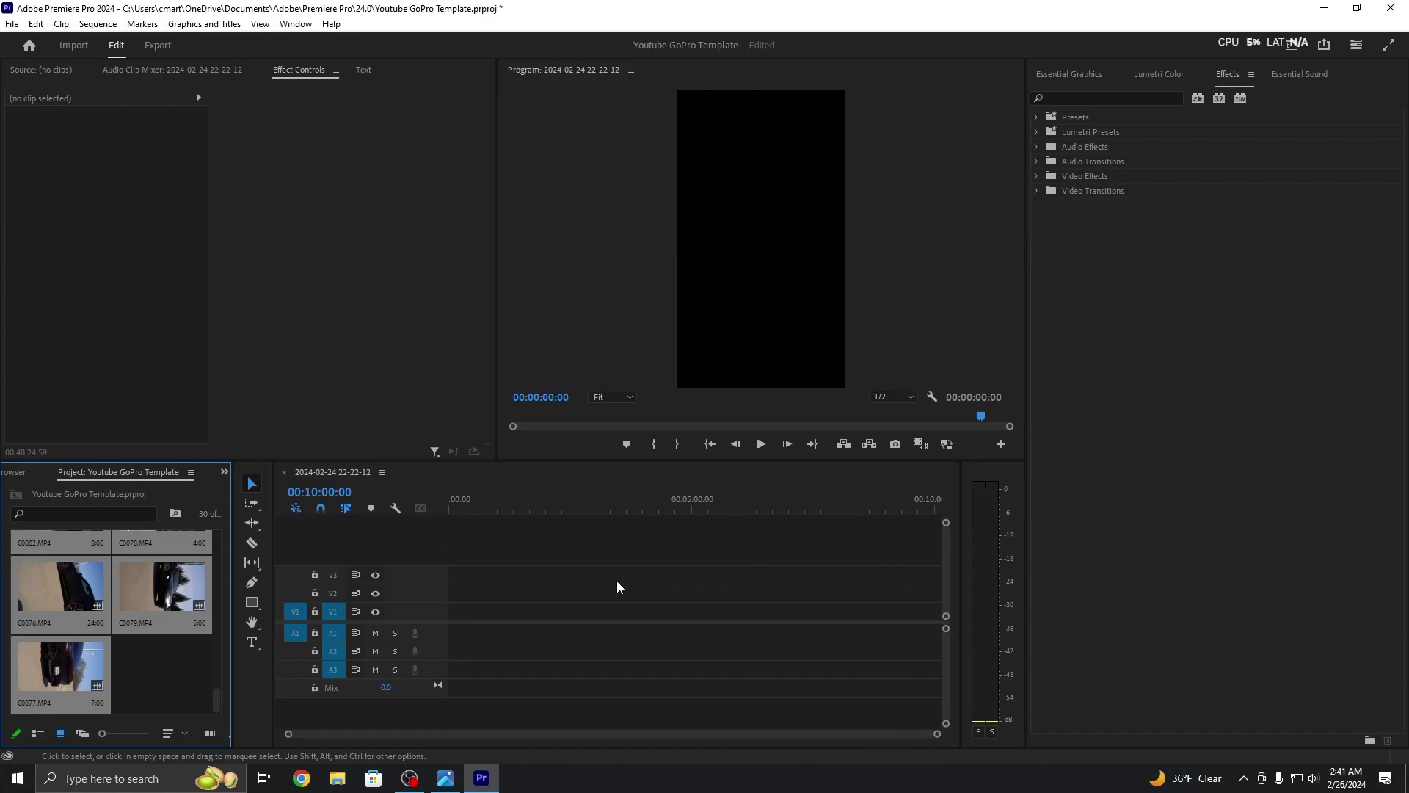
# Step: Place C0074.MP4 at the very start of the sequence on V1 and A1 and play it back briefly
pyautogui.click(83, 26)
pyautogui.click(83, 26)
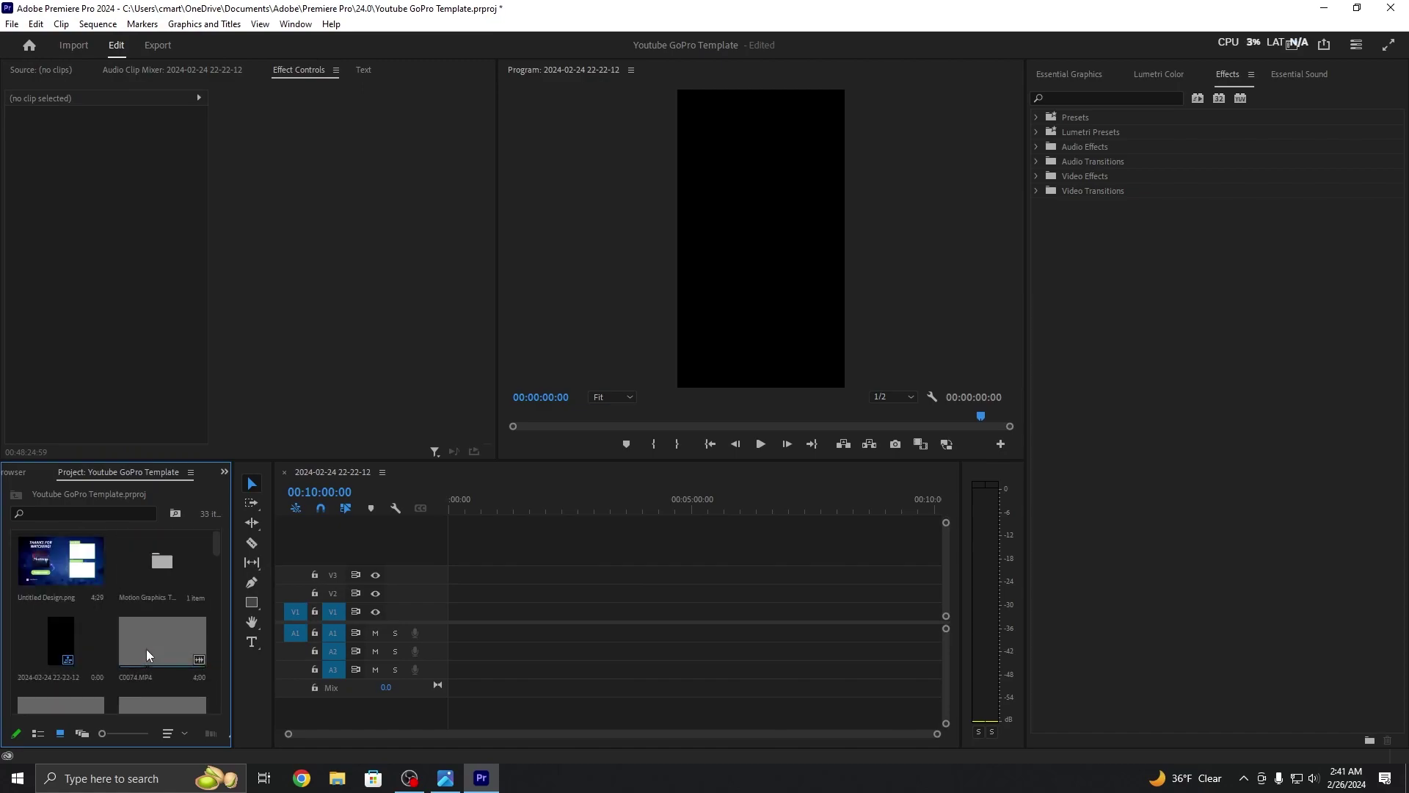
pyautogui.moveTo(132, 646); pyautogui.dragTo(455, 620)
pyautogui.moveTo(458, 500); pyautogui.dragTo(442, 504)
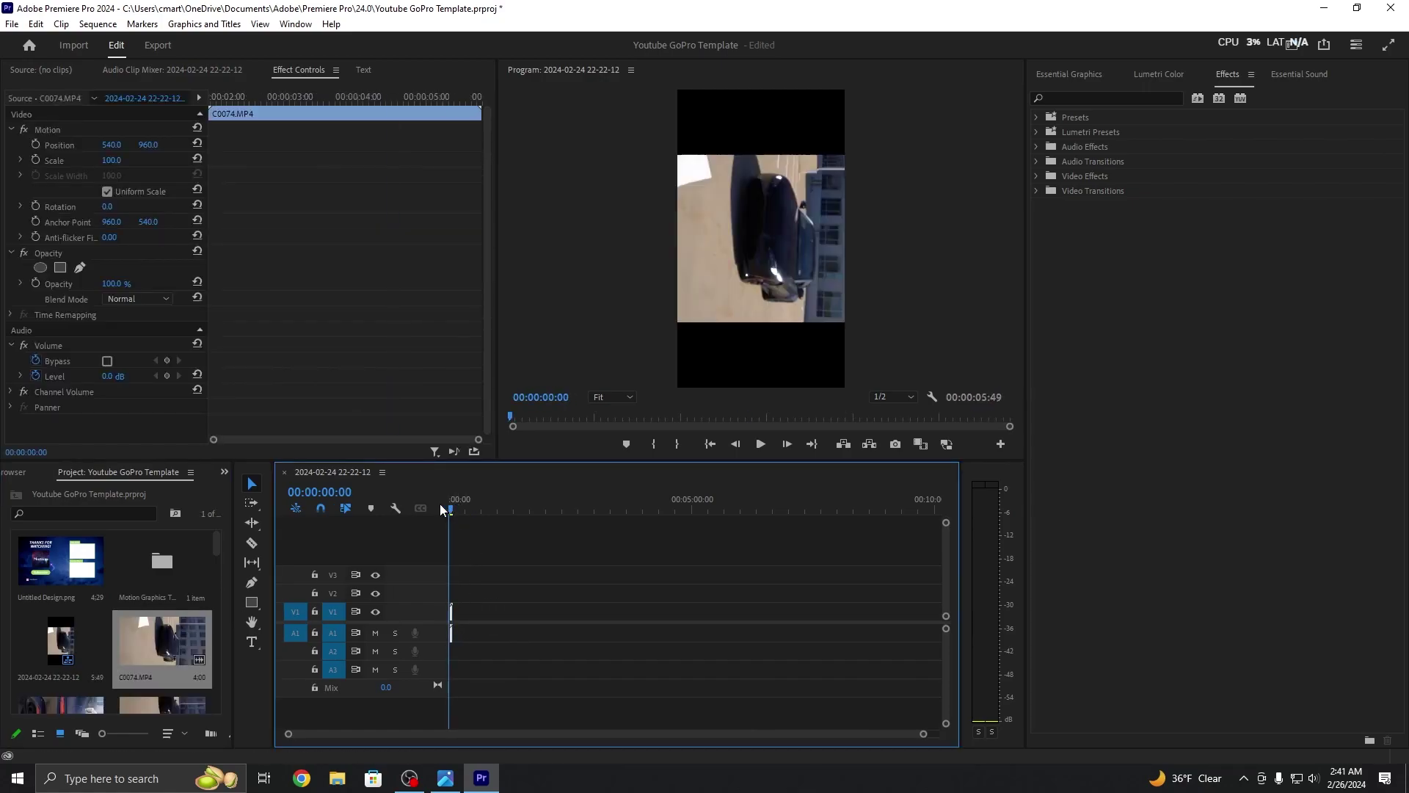
pyautogui.moveTo(924, 733); pyautogui.dragTo(683, 722)
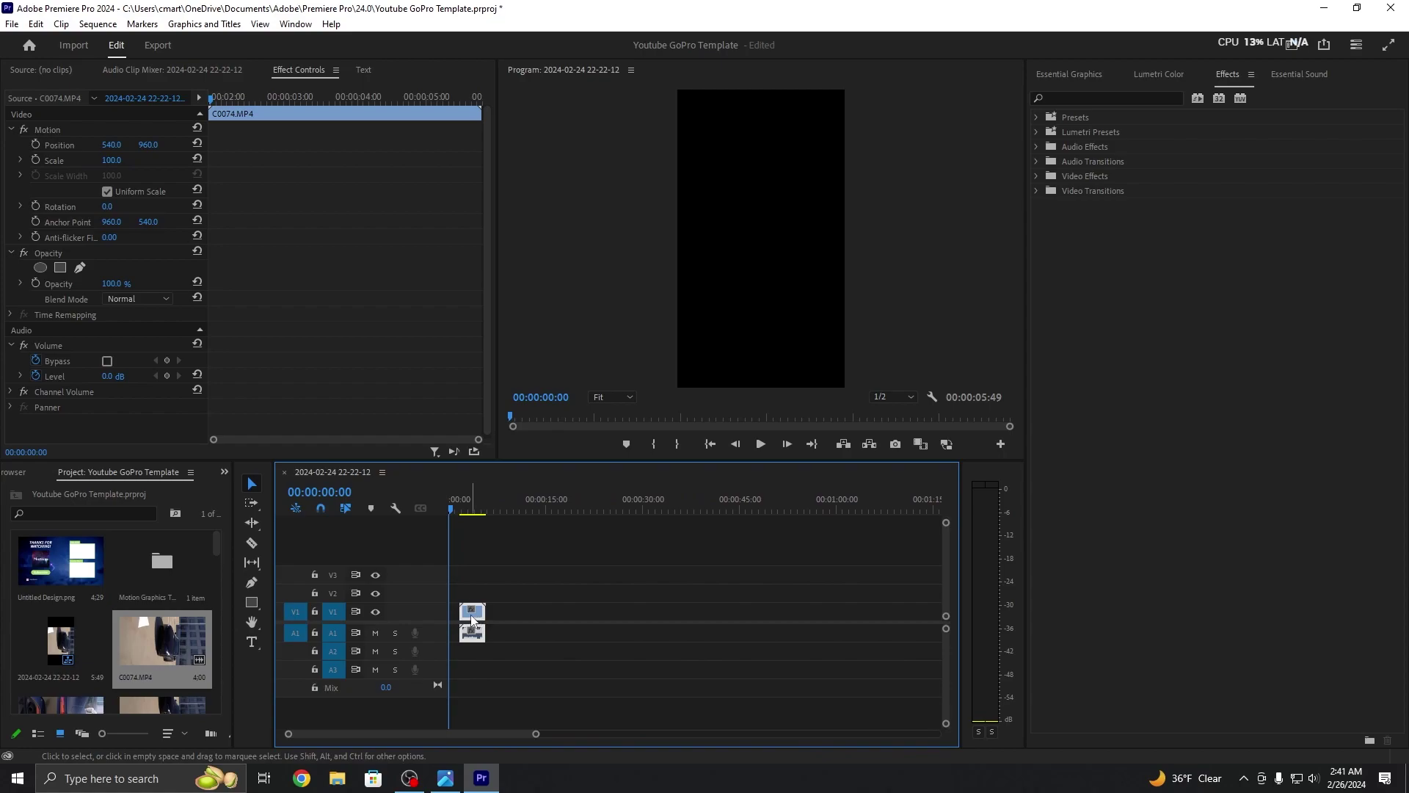
pyautogui.moveTo(470, 615); pyautogui.dragTo(446, 613)
pyautogui.press('space')
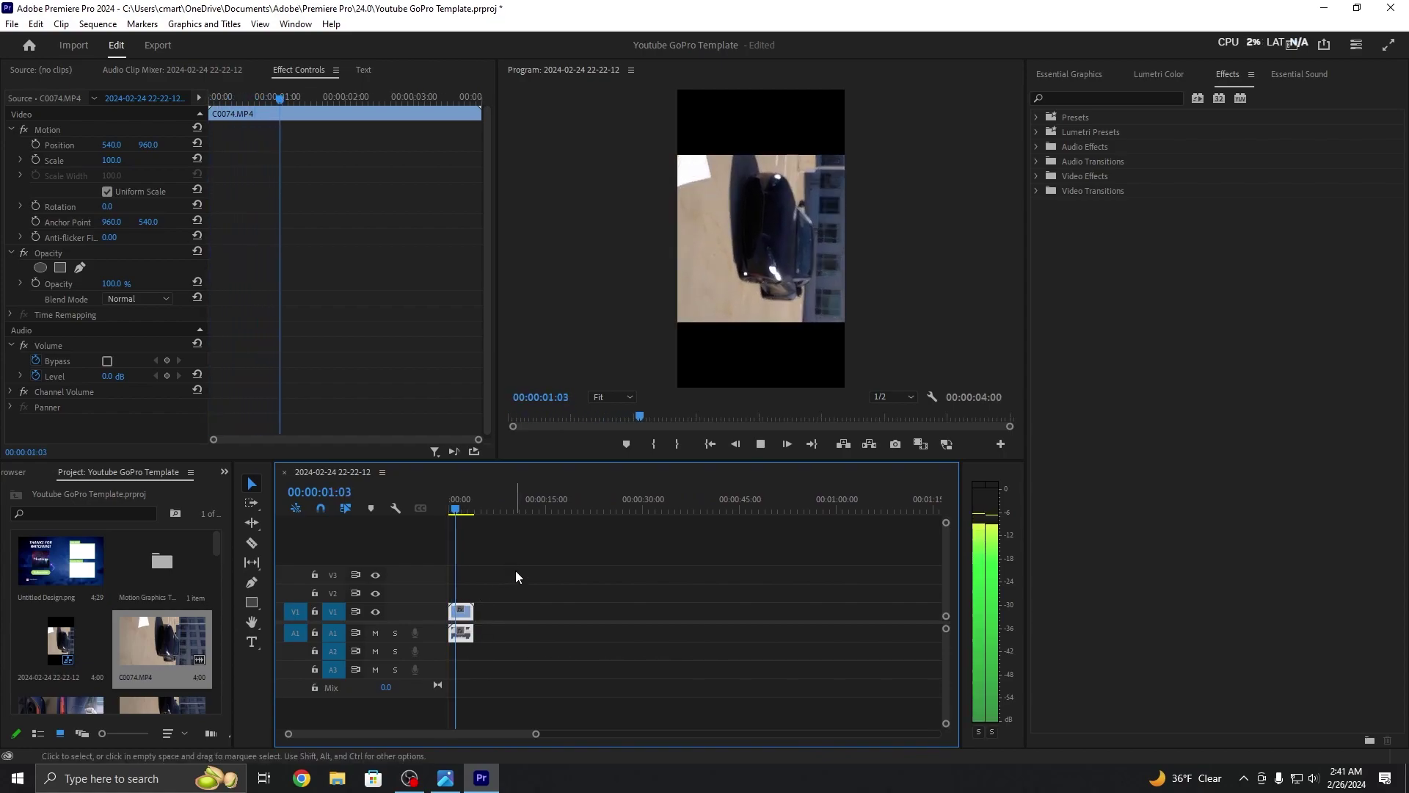
pyautogui.press('space')
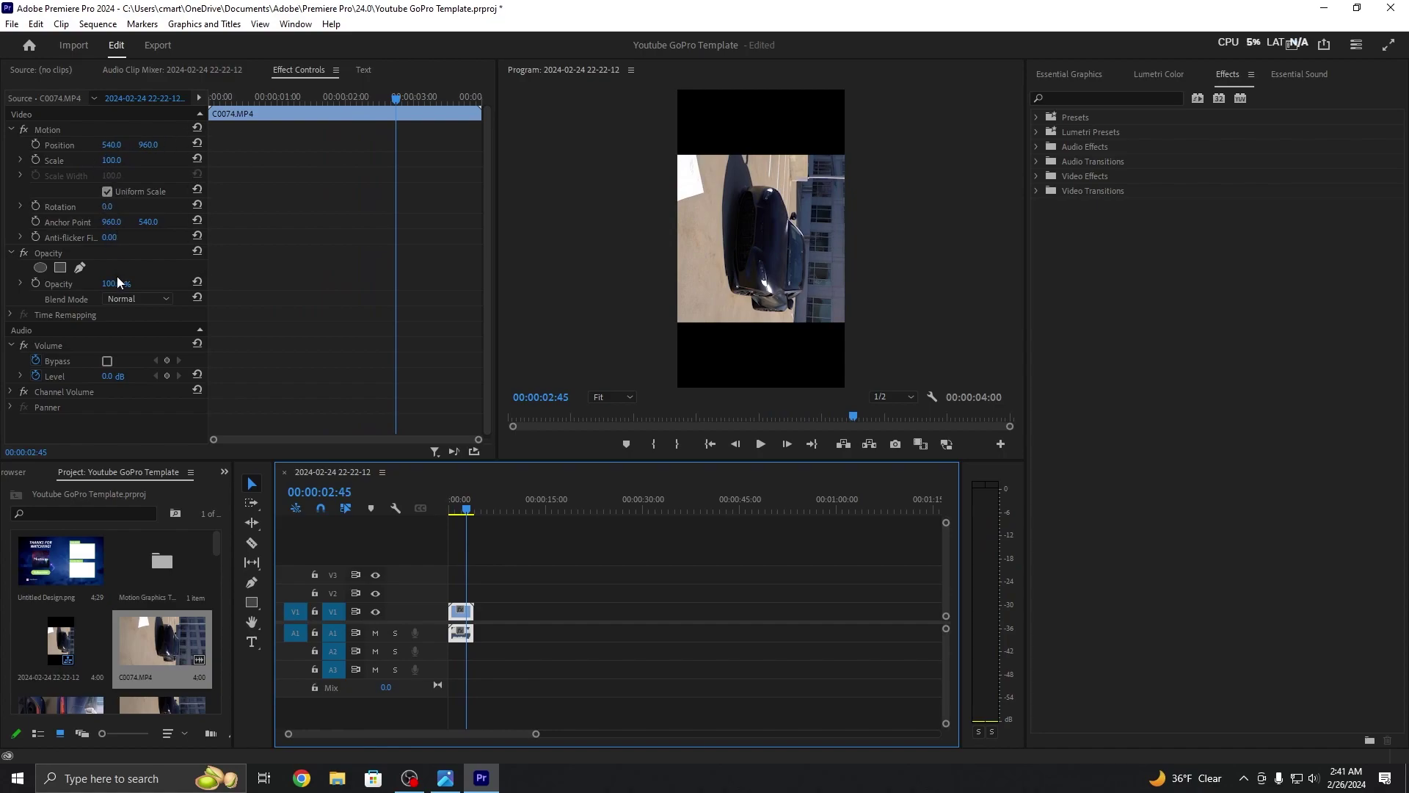
# Step: Check the frame size and timebase in the sequence settings
pyautogui.click(111, 207)
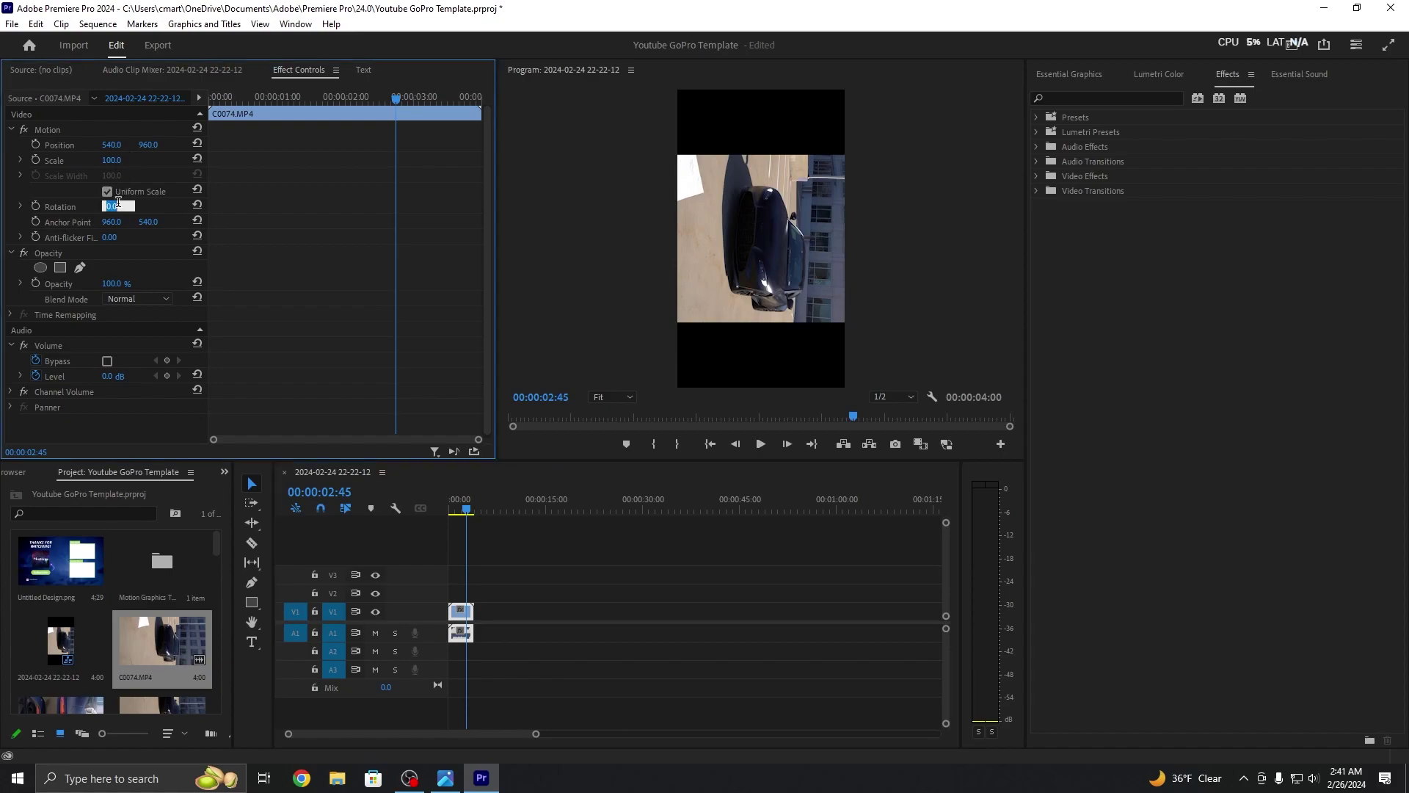
pyautogui.click(484, 595)
pyautogui.click(98, 24)
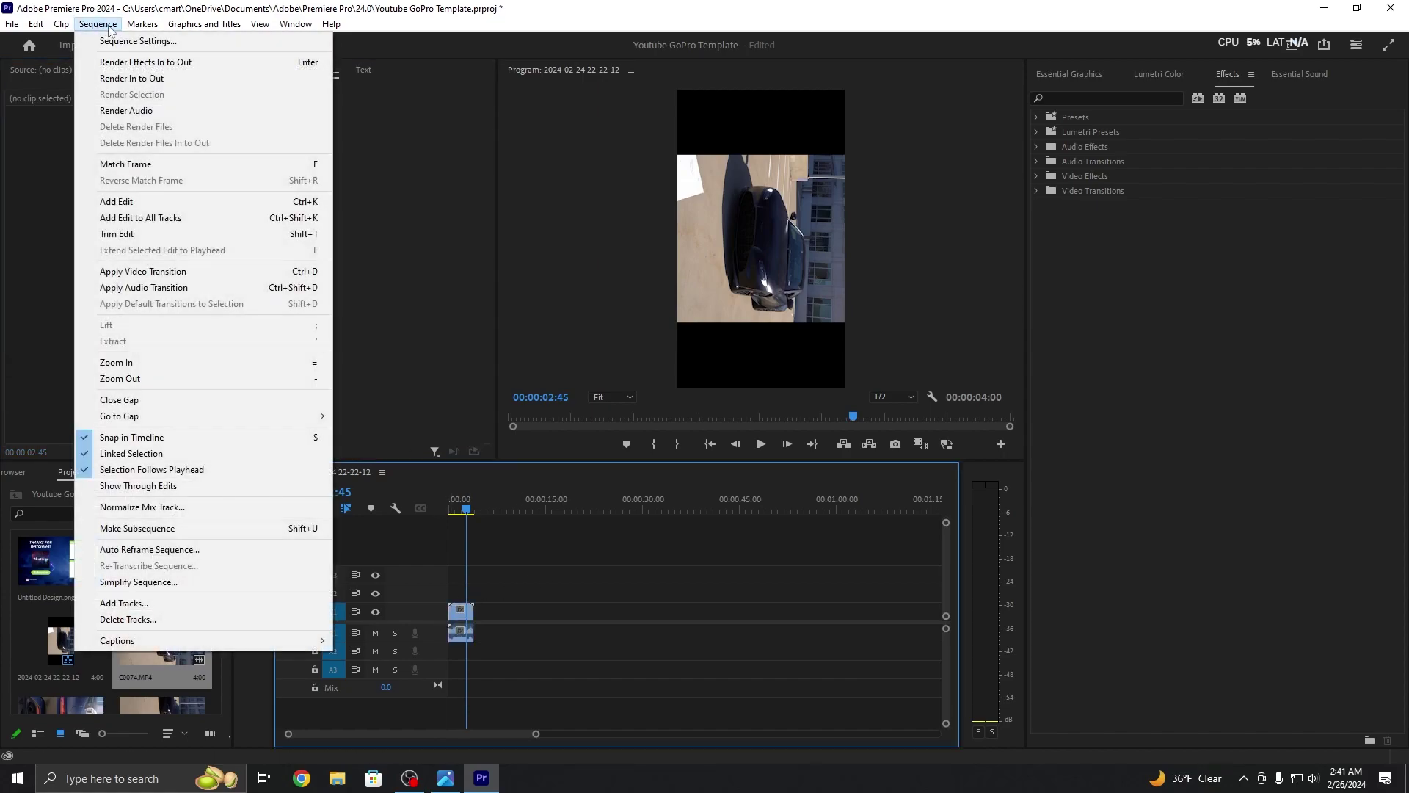
pyautogui.click(121, 42)
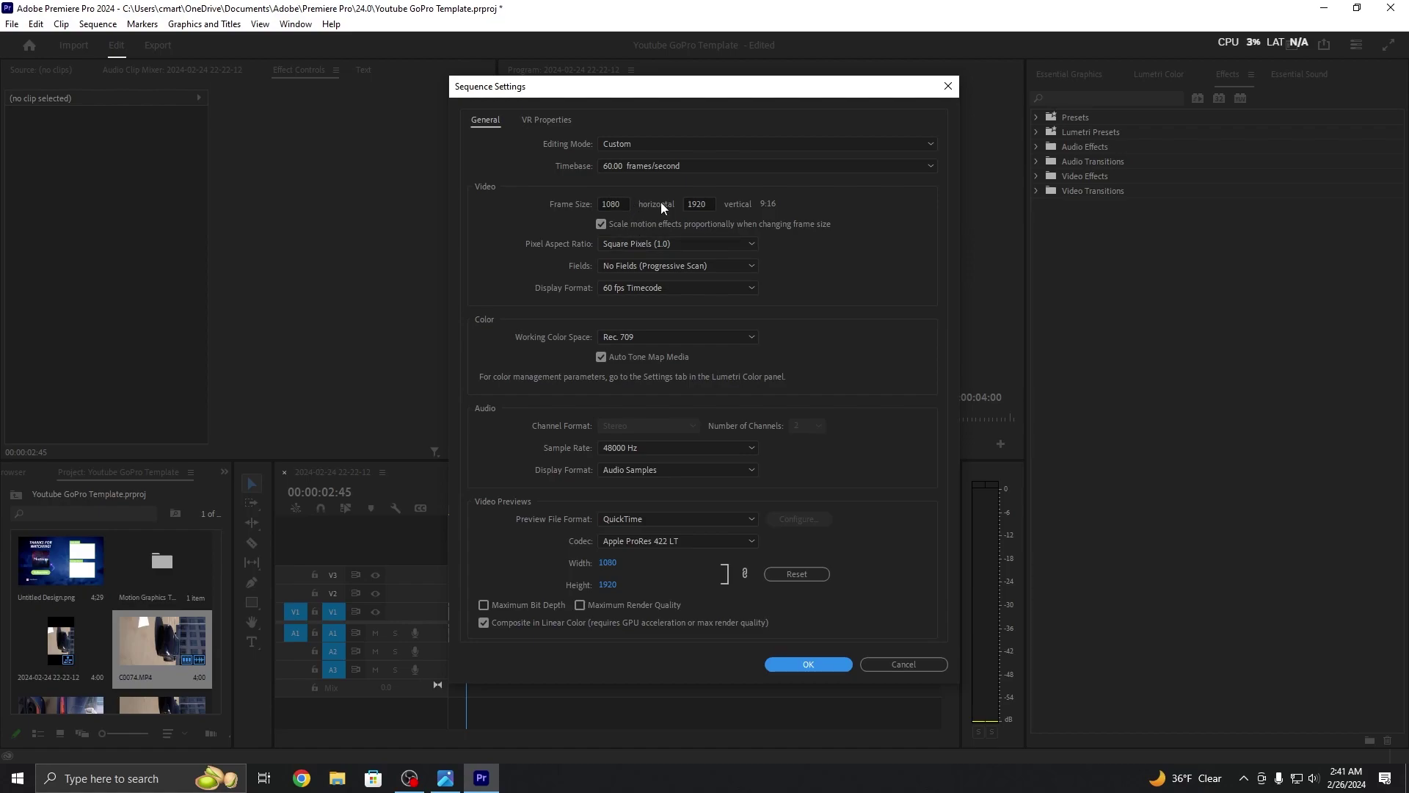
pyautogui.click(831, 668)
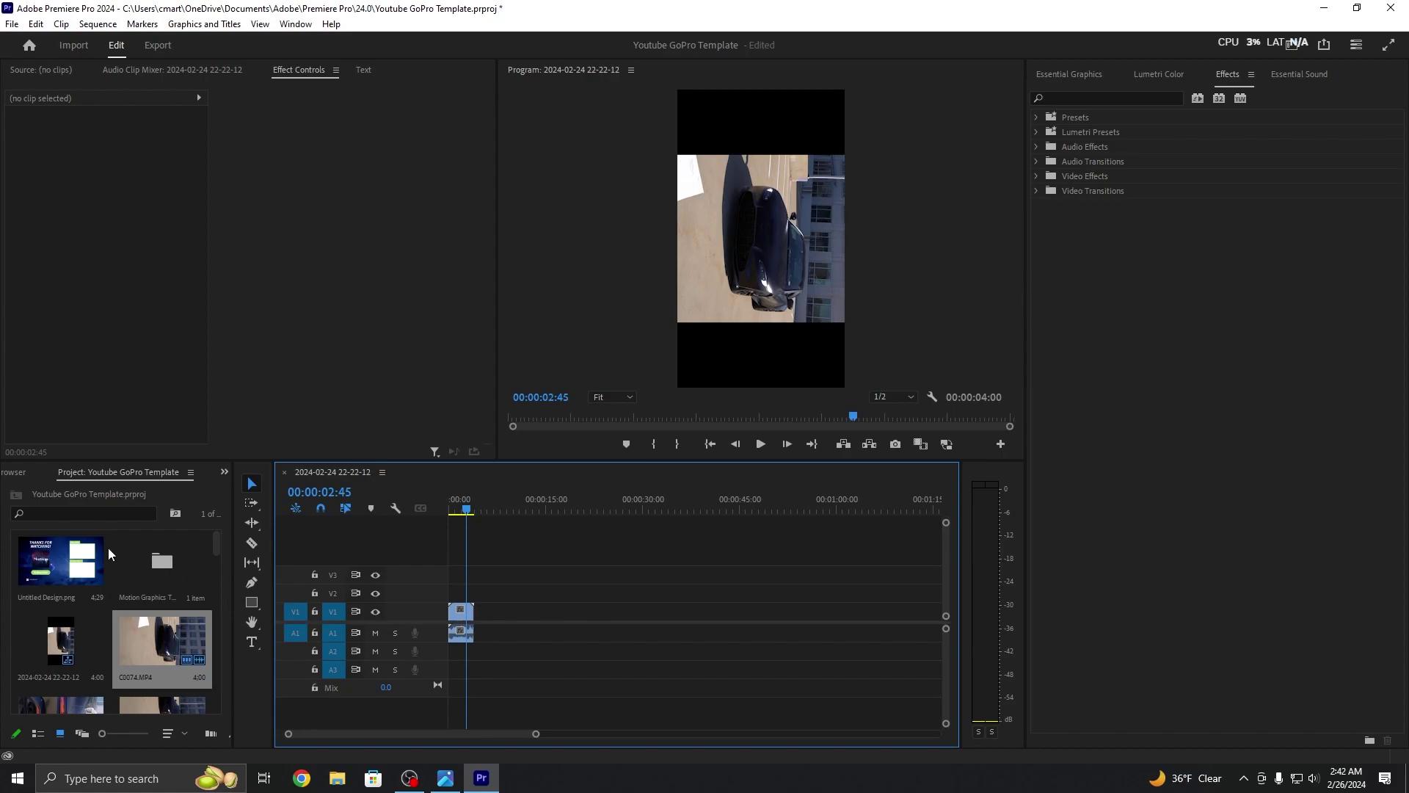
# Step: Set the rotation of the C0074.MP4 clip to 270° so the footage stands upright
pyautogui.click(458, 618)
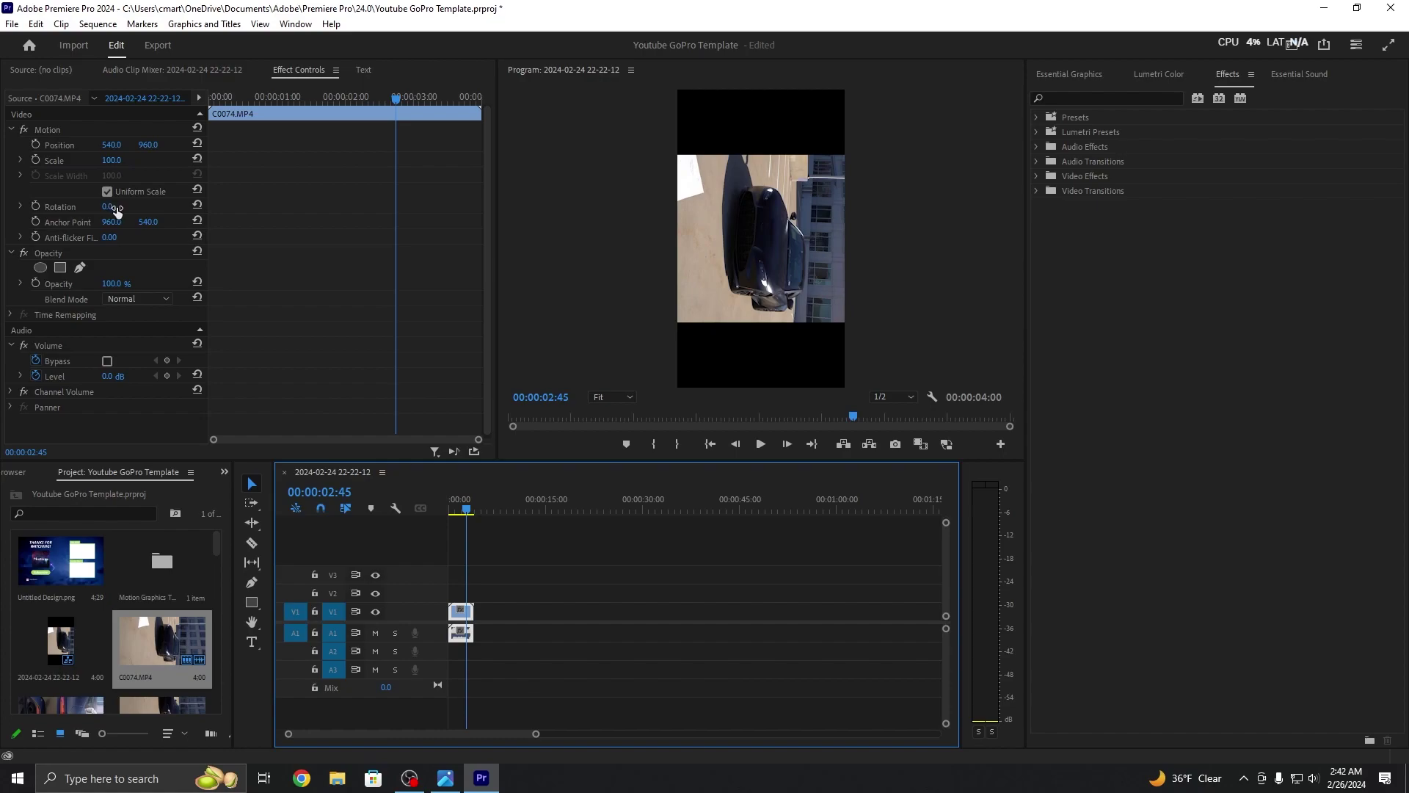
pyautogui.moveTo(467, 508); pyautogui.dragTo(454, 507)
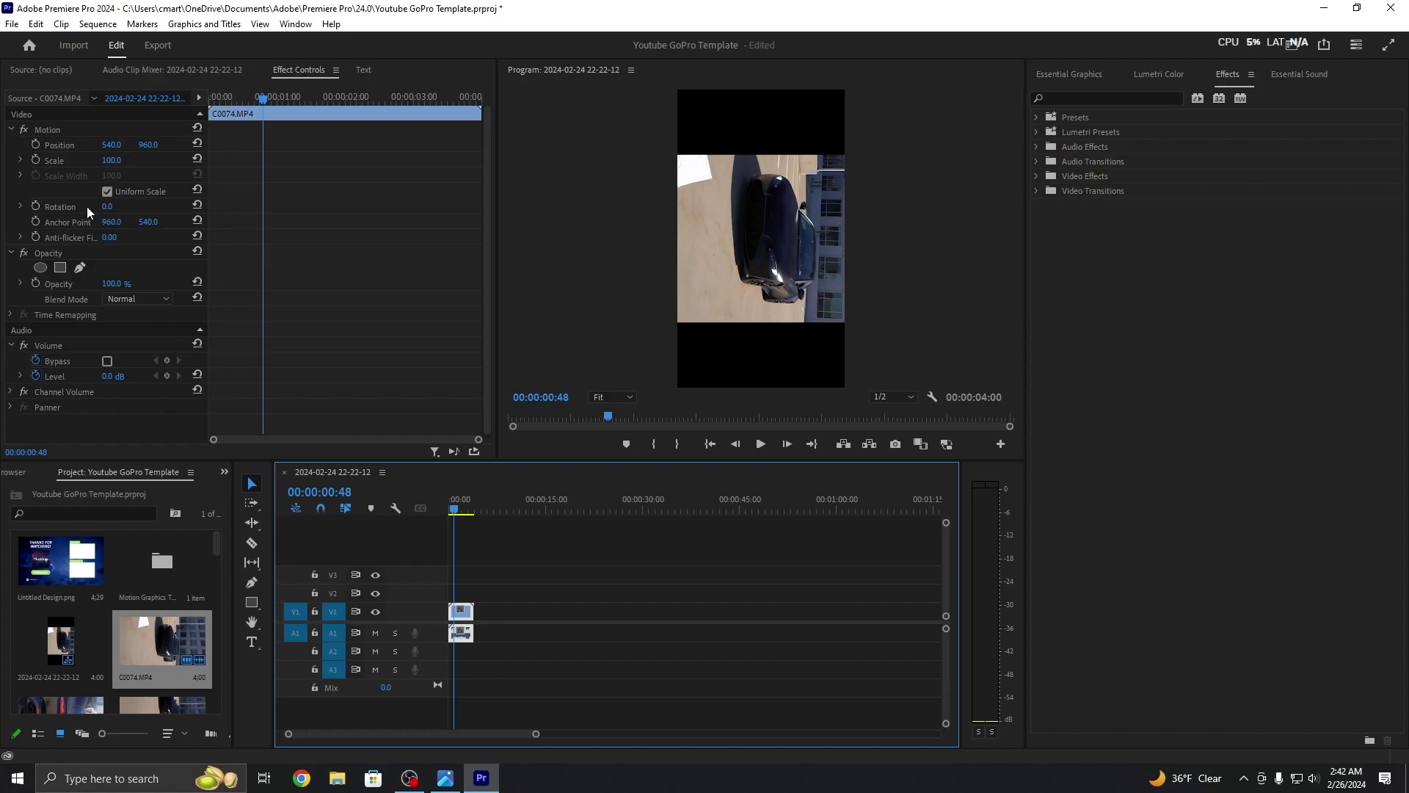
pyautogui.click(110, 206)
pyautogui.write('270')
pyautogui.press('Return')
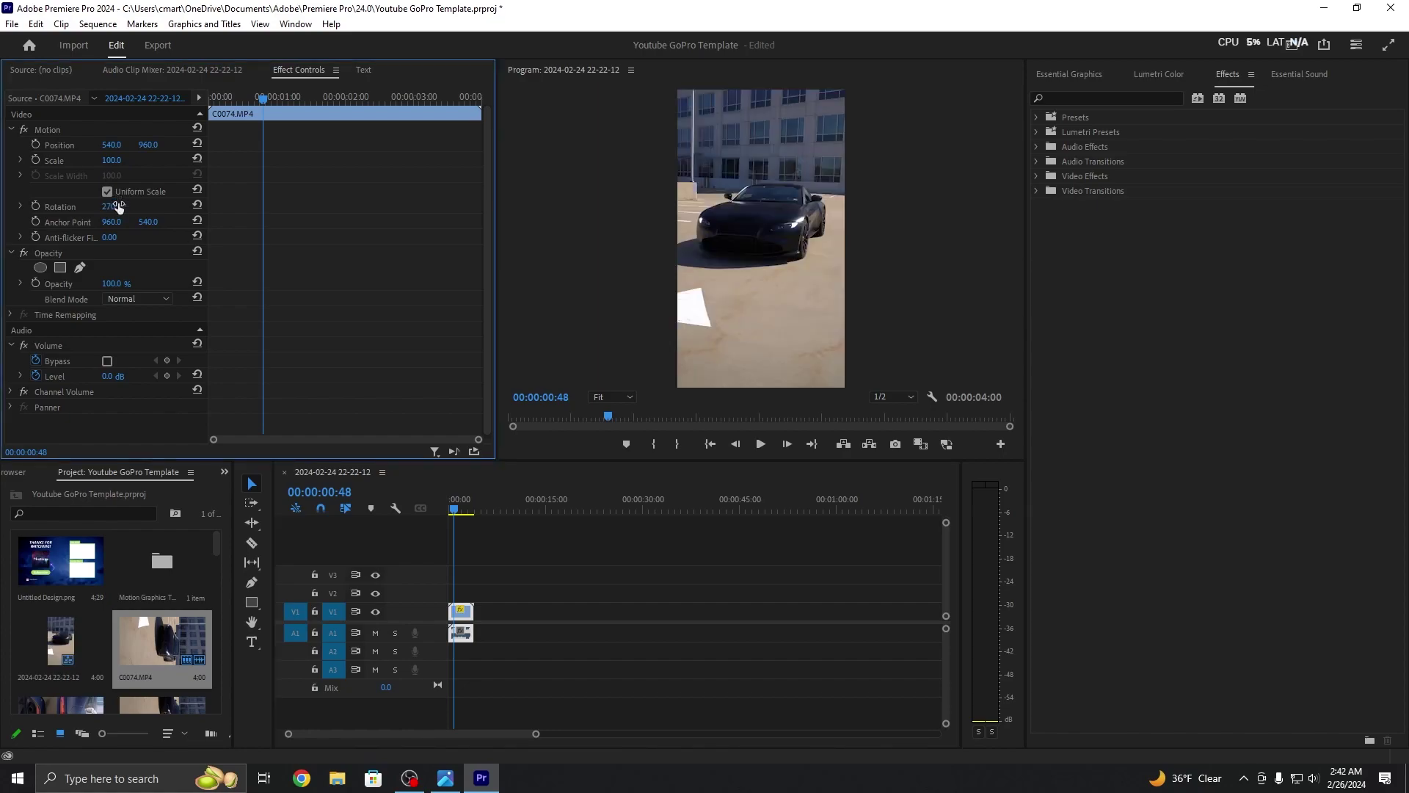
# Step: Play the rotated C0074.MP4 clip from the start of the sequence
pyautogui.click(540, 571)
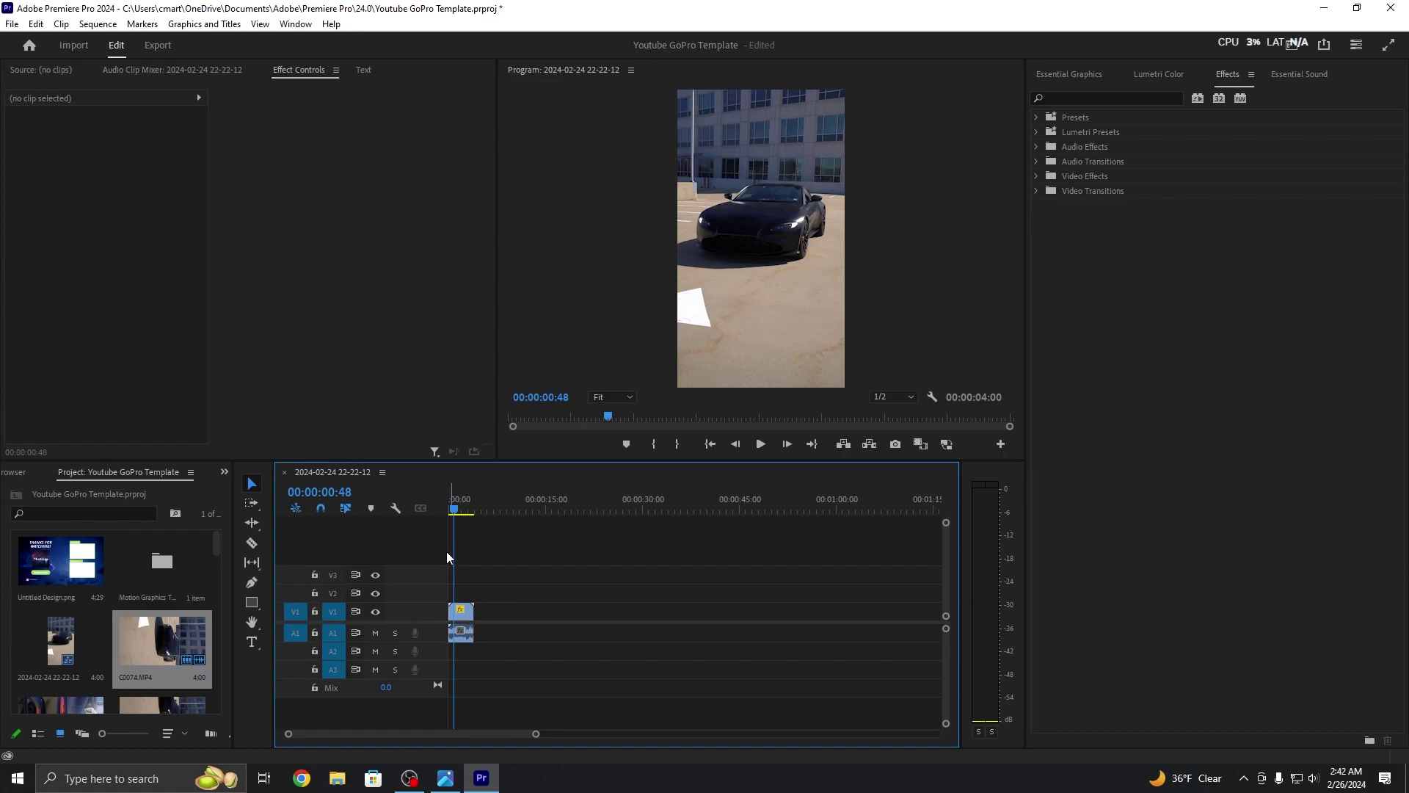
pyautogui.click(450, 504)
pyautogui.press('space')
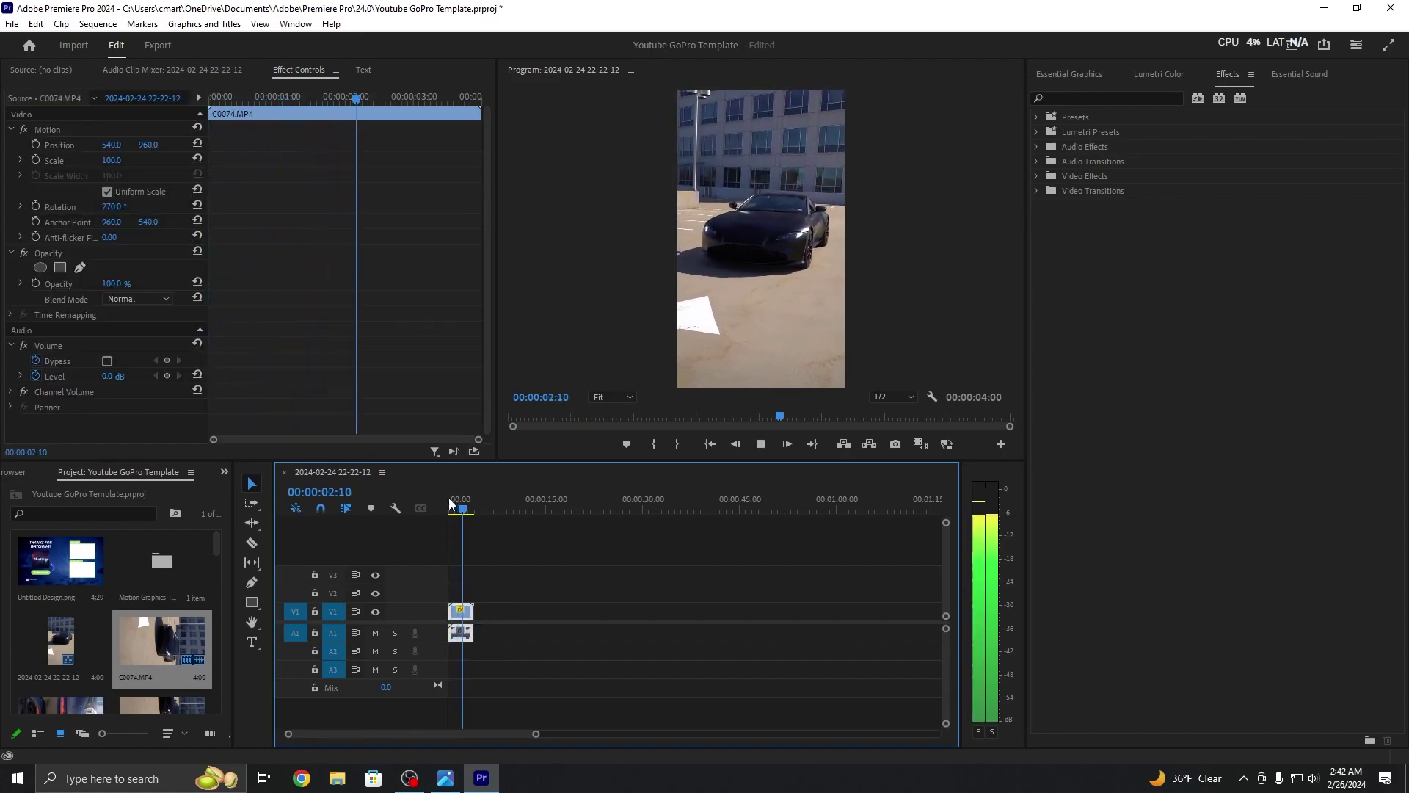
pyautogui.press('space')
# Step: Add C0100.MP4 to V1 and A1 directly after the C0074.MP4 clip
pyautogui.scroll(-1, 183, 641)
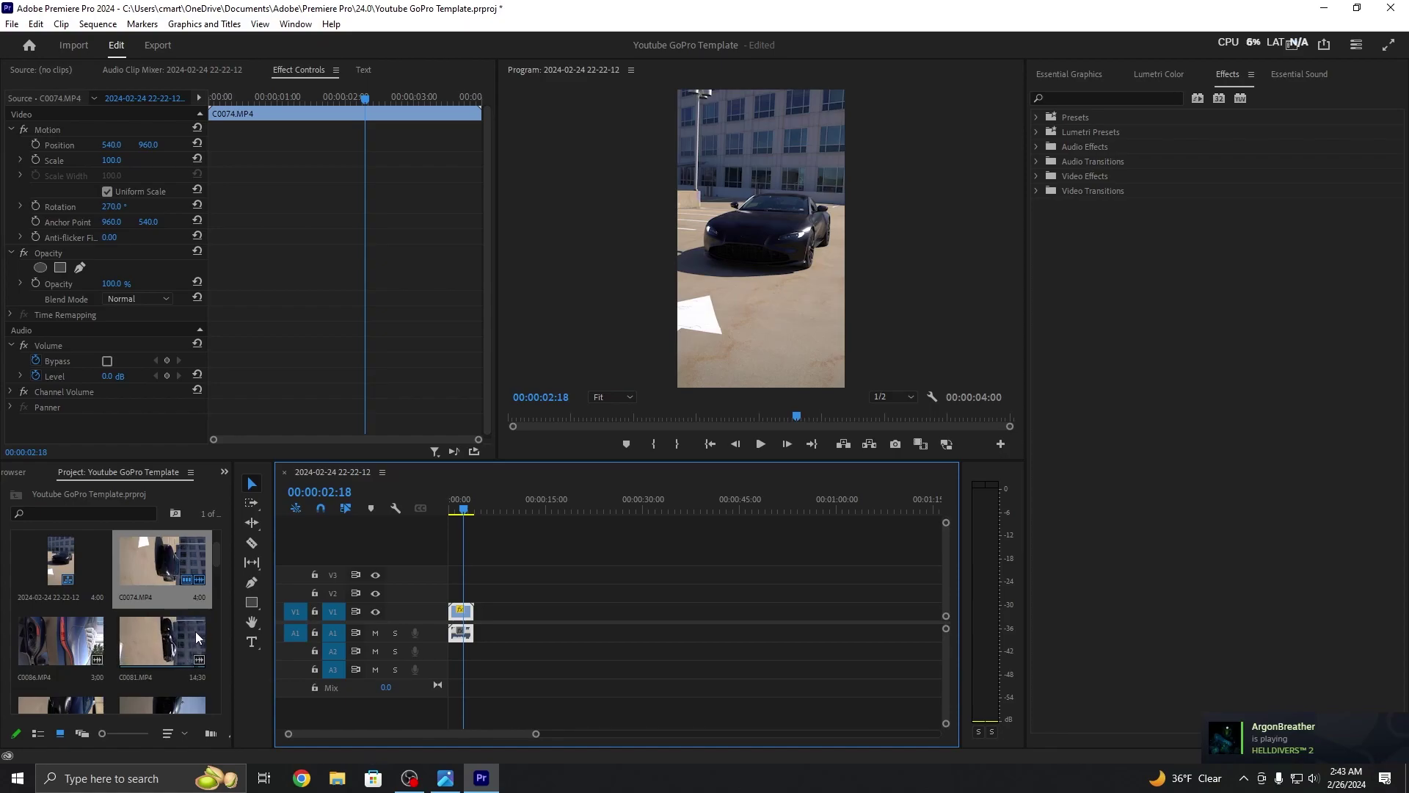
pyautogui.scroll(-1, 164, 633)
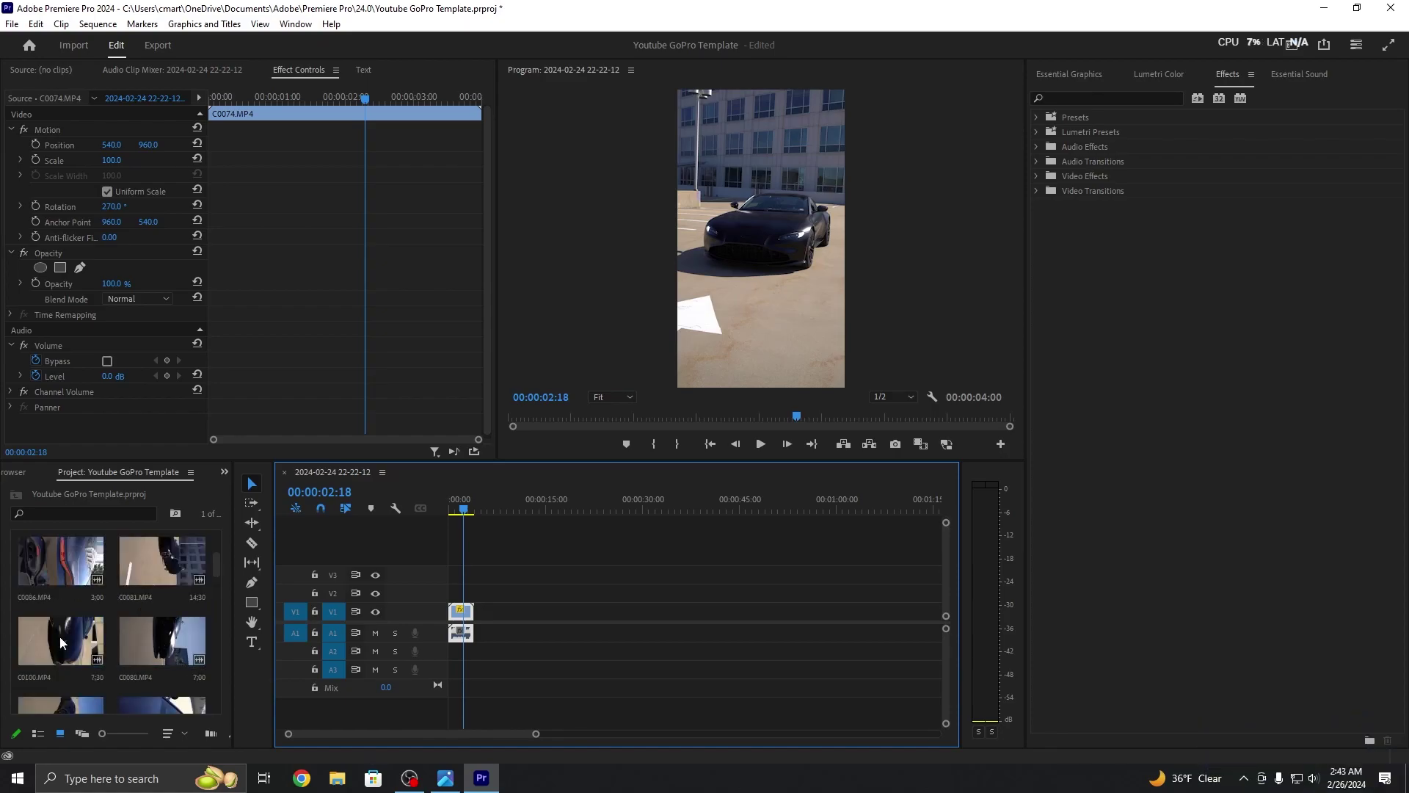
pyautogui.moveTo(69, 636); pyautogui.dragTo(487, 621)
pyautogui.click(485, 509)
pyautogui.moveTo(486, 512); pyautogui.dragTo(485, 506)
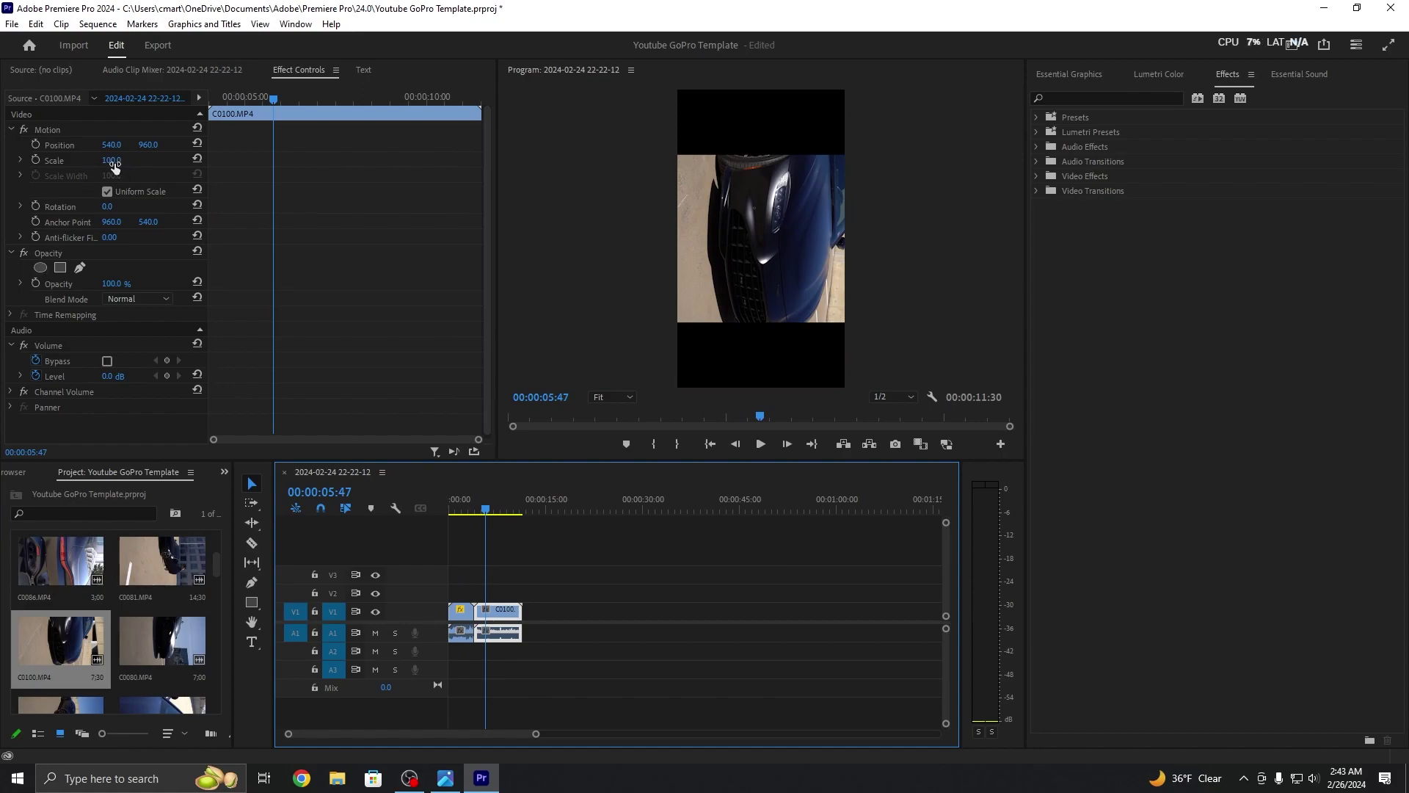
# Step: Set the rotation of the C0100.MP4 clip to 270°
pyautogui.click(116, 205)
pyautogui.write('2')
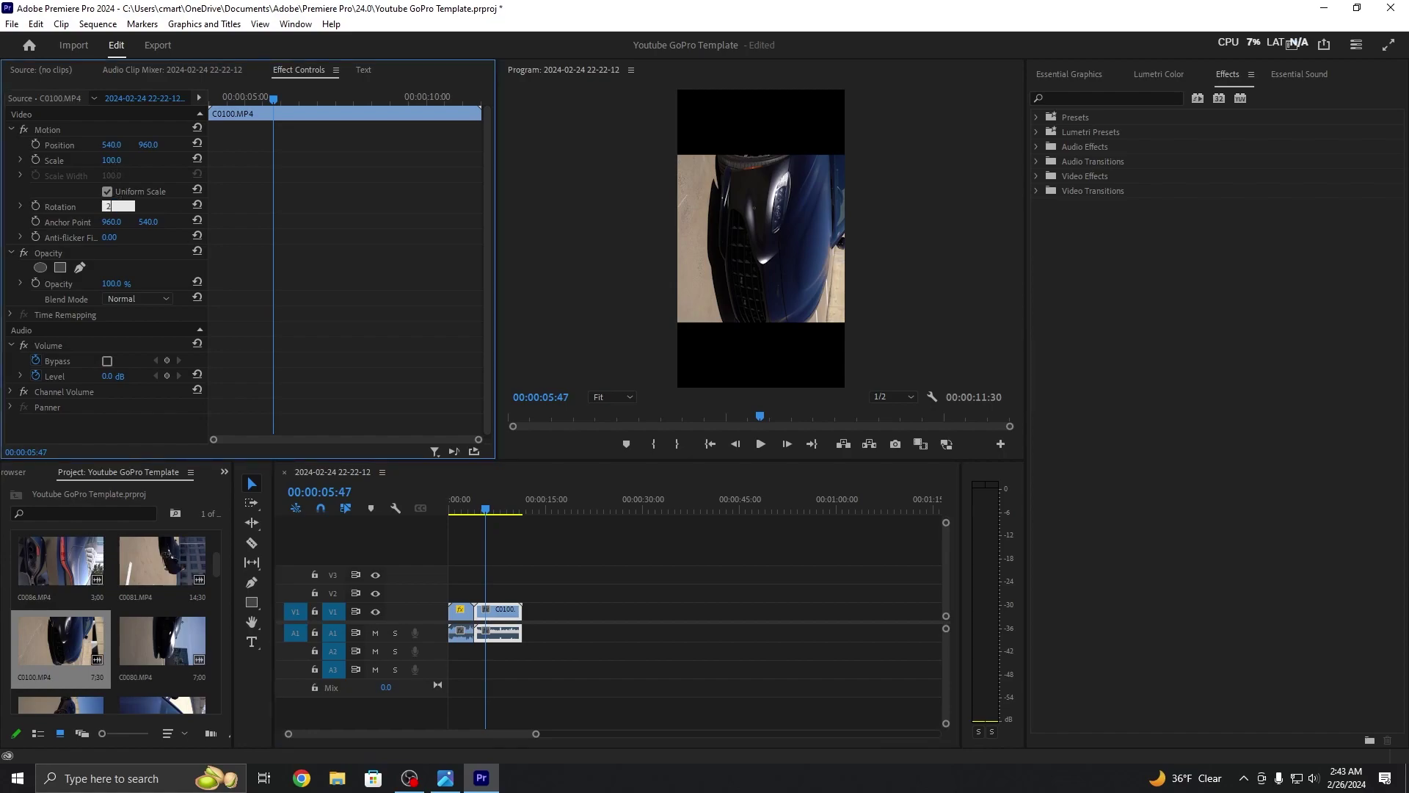
pyautogui.write('70')
pyautogui.press('Return')
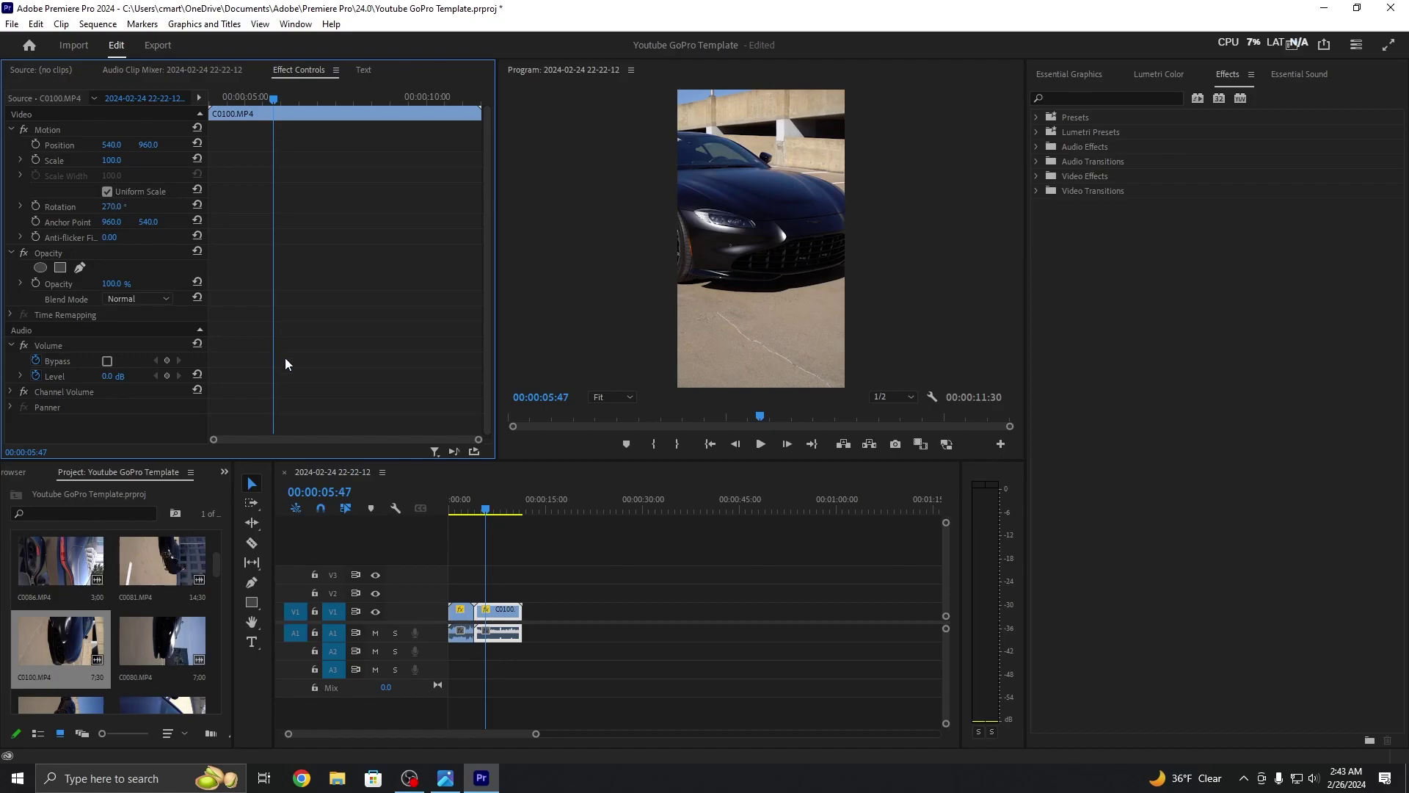
# Step: Cut the C0100.MP4 clip at 00:00:04:39 and delete the short piece before the cut
pyautogui.click(479, 510)
pyautogui.moveTo(479, 509)
pyautogui.mouseDown()
pyautogui.moveTo(523, 504)
pyautogui.moveTo(480, 507)
pyautogui.mouseUp()
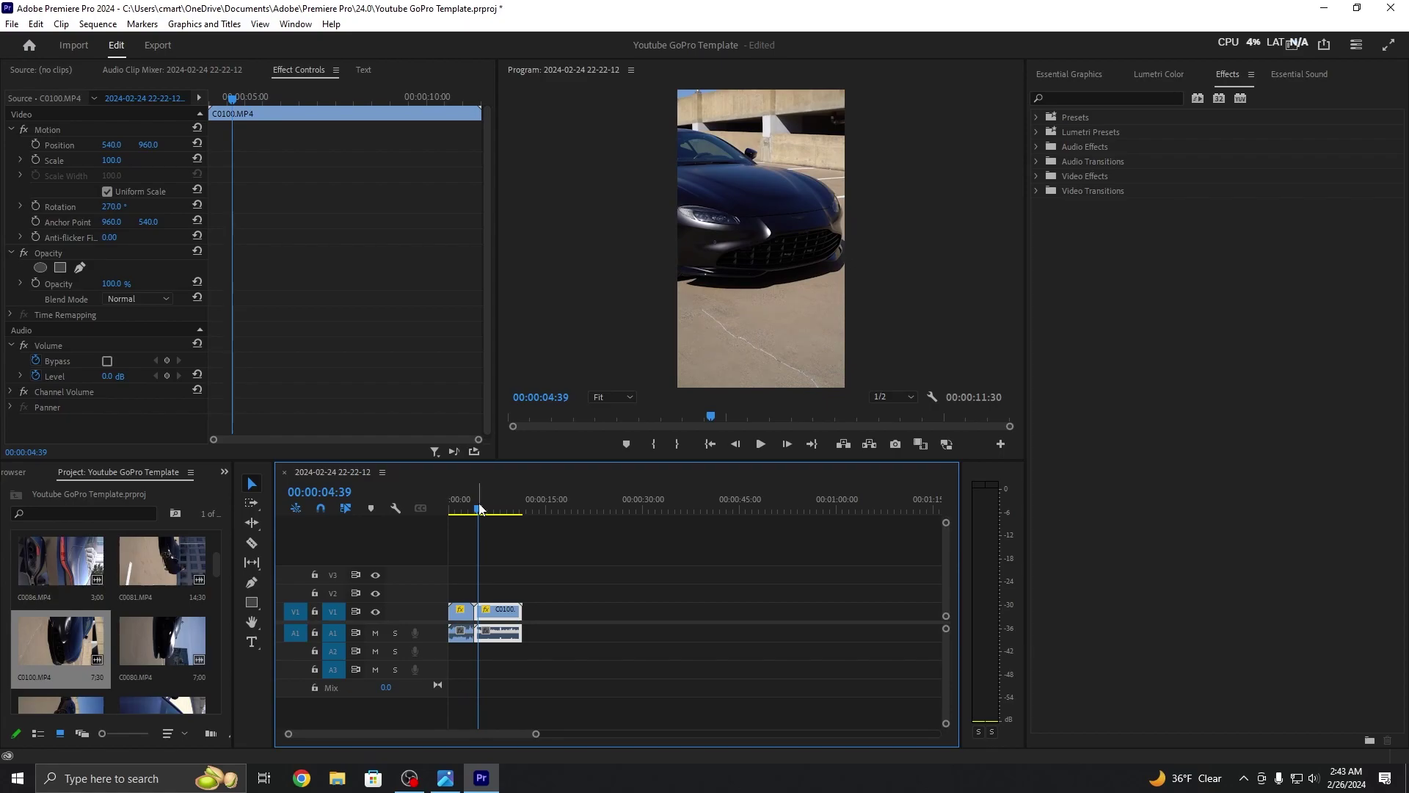
pyautogui.moveTo(537, 734); pyautogui.dragTo(426, 733)
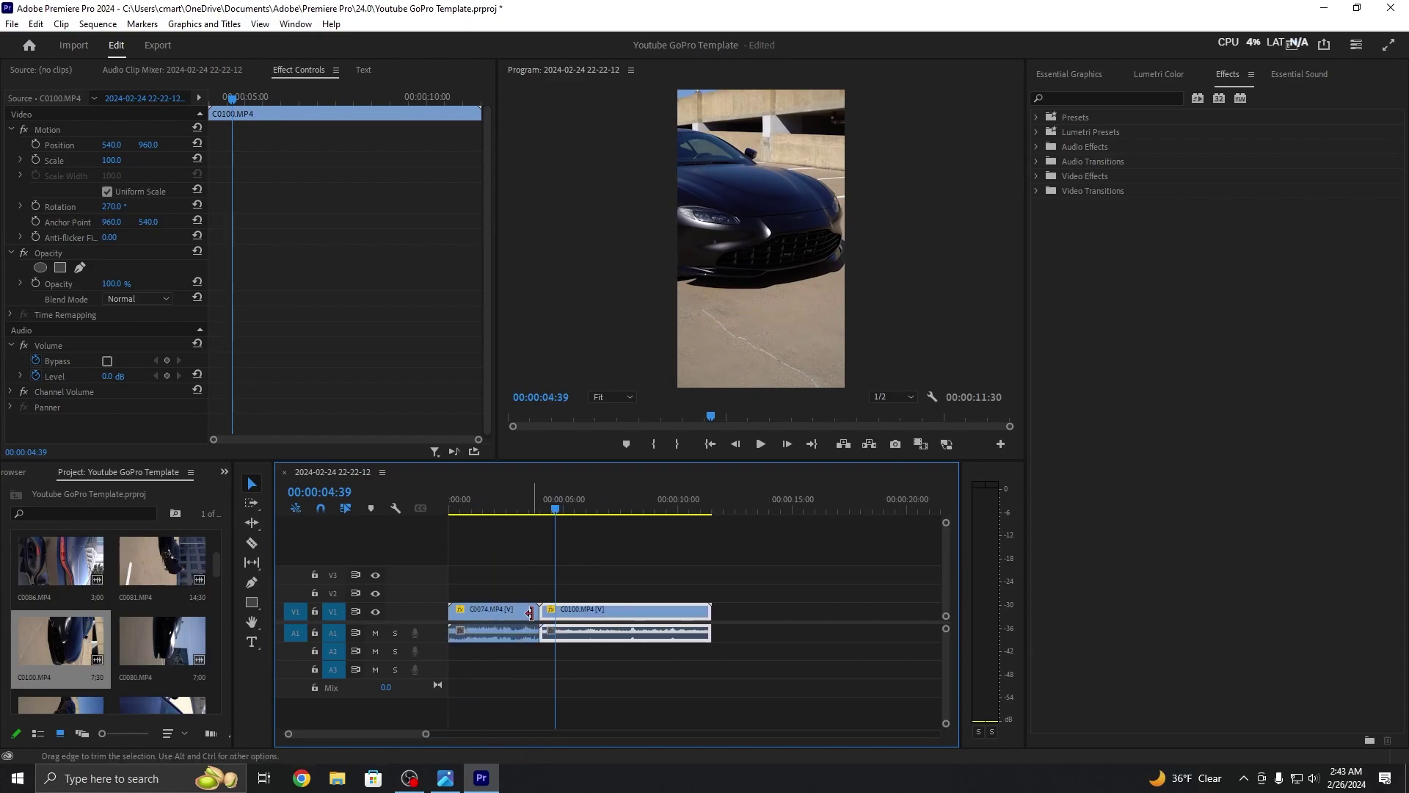
pyautogui.press('c')
pyautogui.click(555, 614)
pyautogui.press('v')
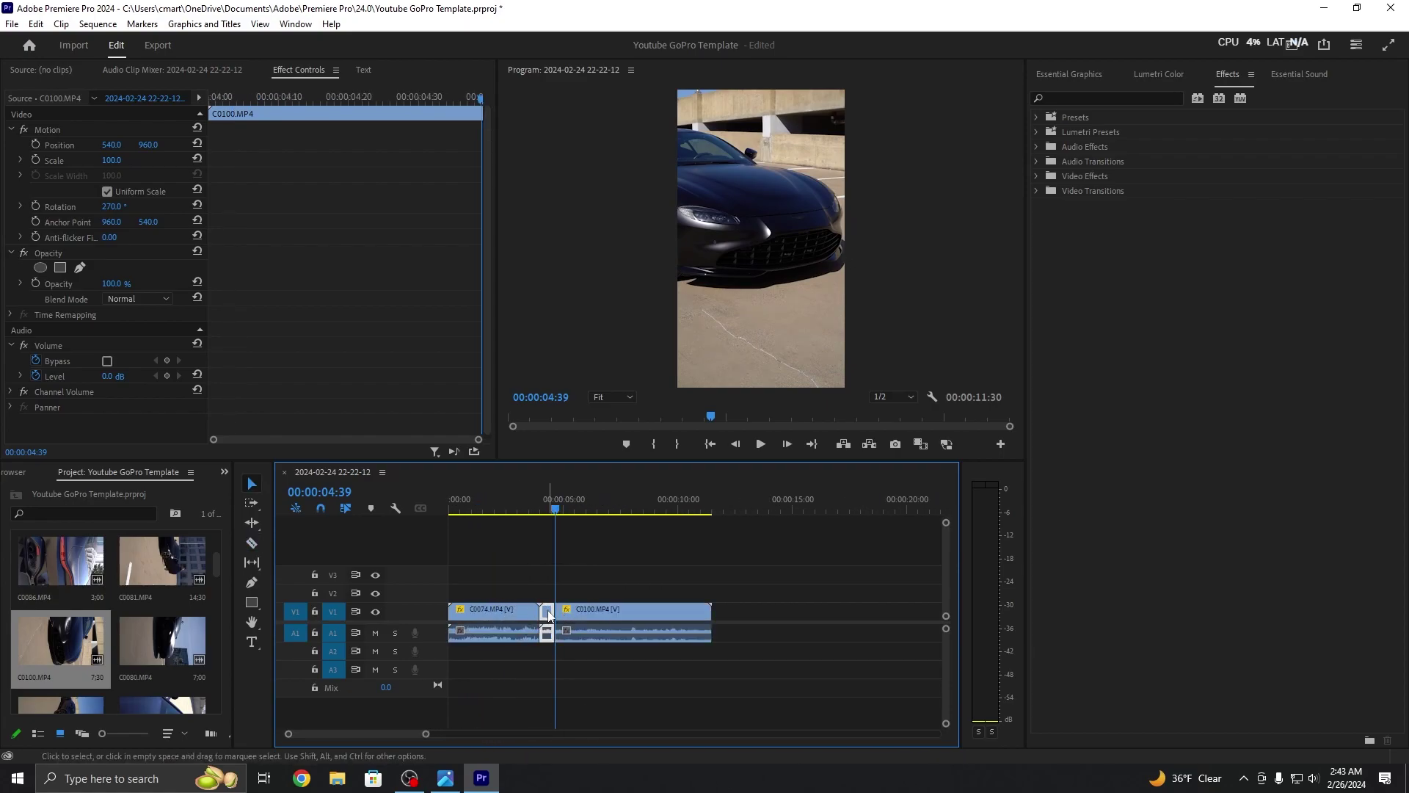
pyautogui.press('Delete')
# Step: Mute audio track A1 and trim off the end of the C0100.MP4 clip at 00:00:10:51
pyautogui.press('space')
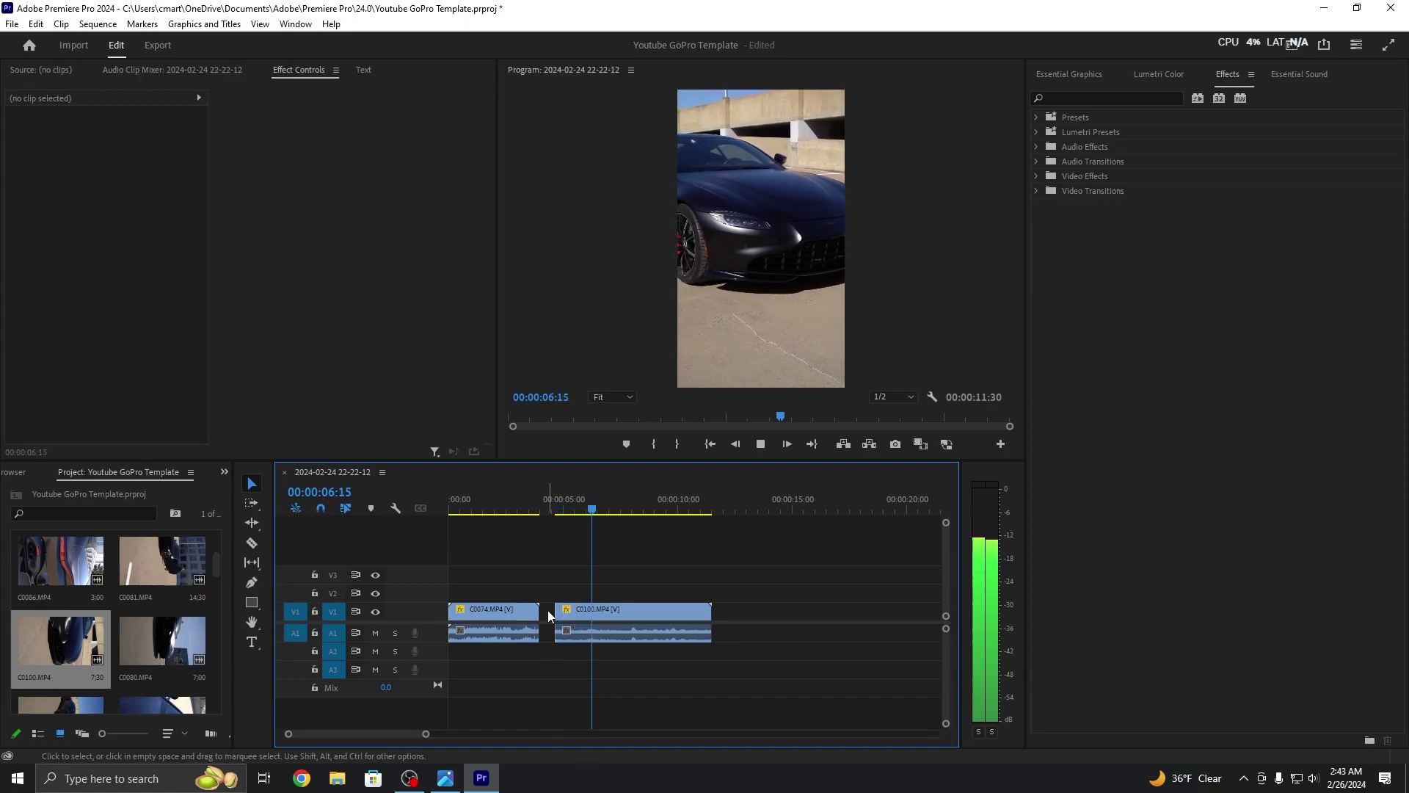
pyautogui.click(376, 636)
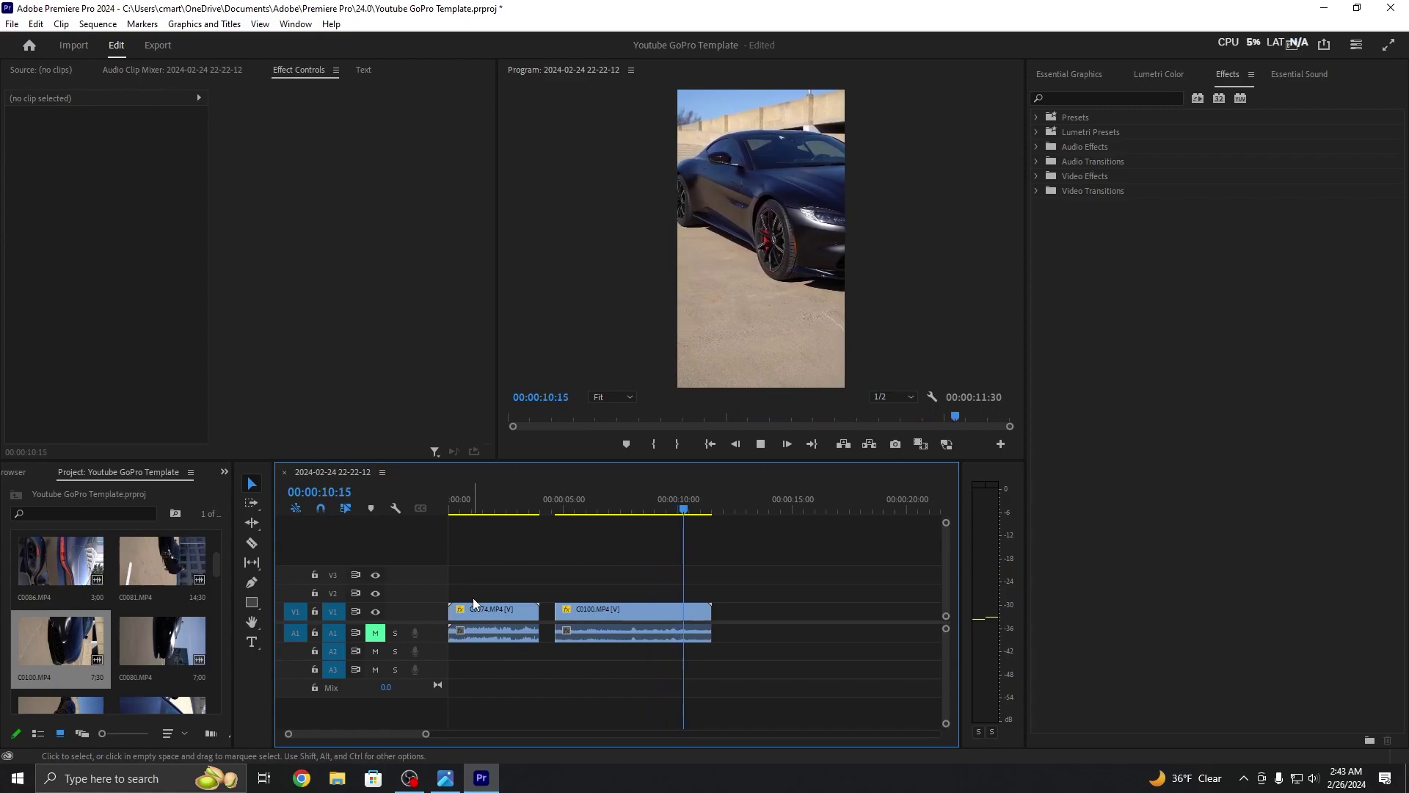
pyautogui.click(559, 633)
pyautogui.press('c')
pyautogui.press('v')
pyautogui.click(704, 611)
pyautogui.press('Delete')
# Step: Move C0100.MP4 to the start of the sequence and C0074.MP4 to 00:00:10:51 on V1
pyautogui.moveTo(524, 621); pyautogui.dragTo(771, 593)
pyautogui.moveTo(654, 610); pyautogui.dragTo(514, 620)
pyautogui.doubleClick(725, 588)
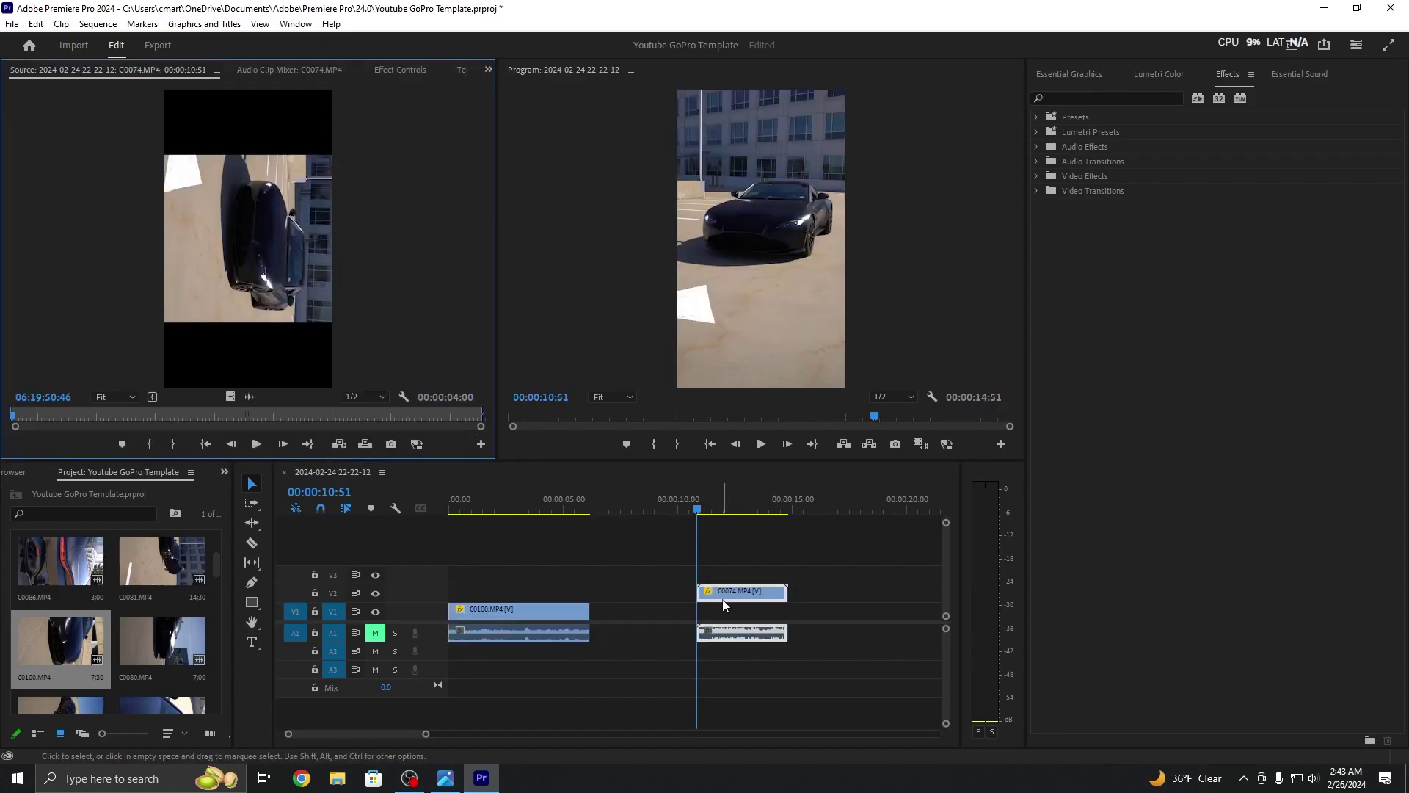
pyautogui.moveTo(724, 604); pyautogui.dragTo(723, 620)
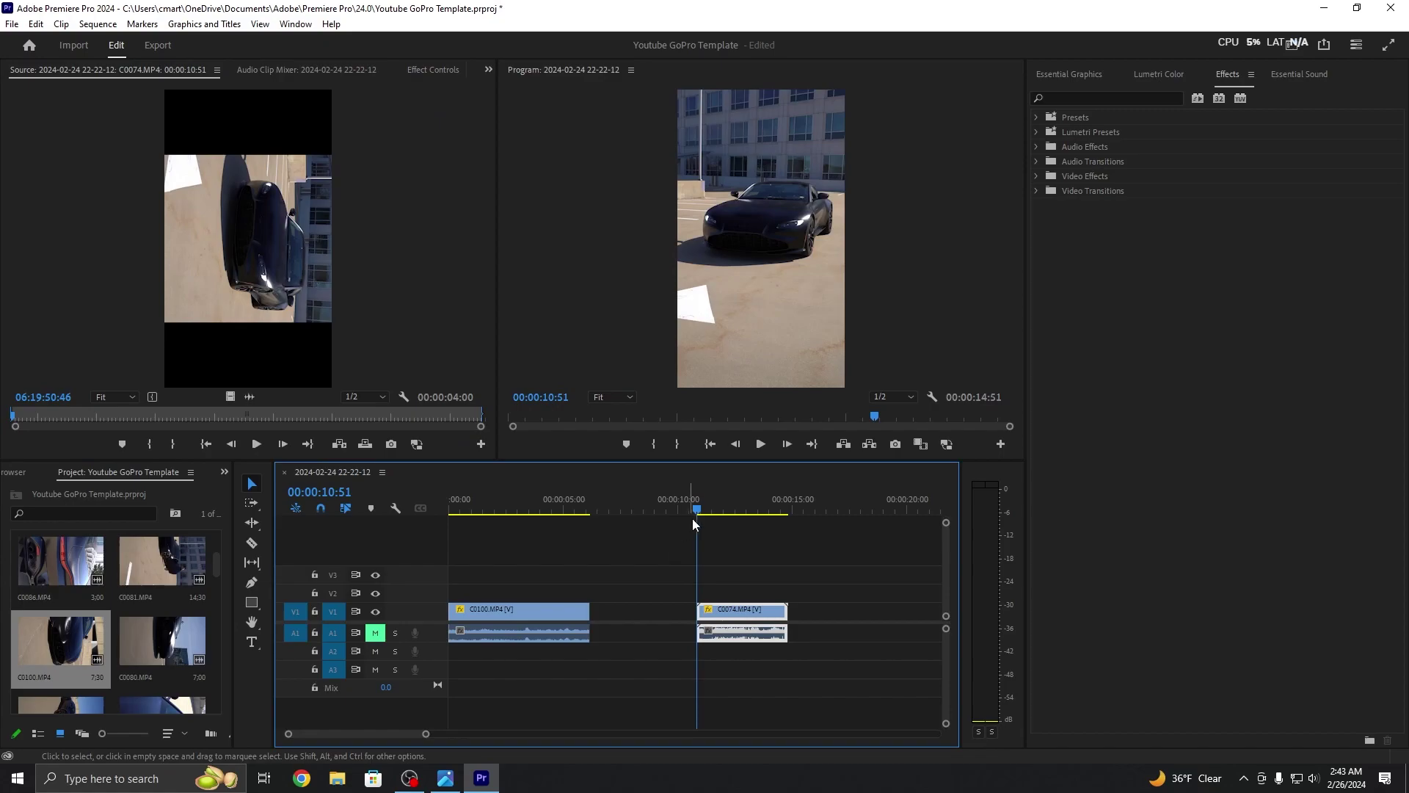
# Step: Play the trimmed C0100.MP4 clip from the start of the sequence
pyautogui.press('Home')
pyautogui.press('space')
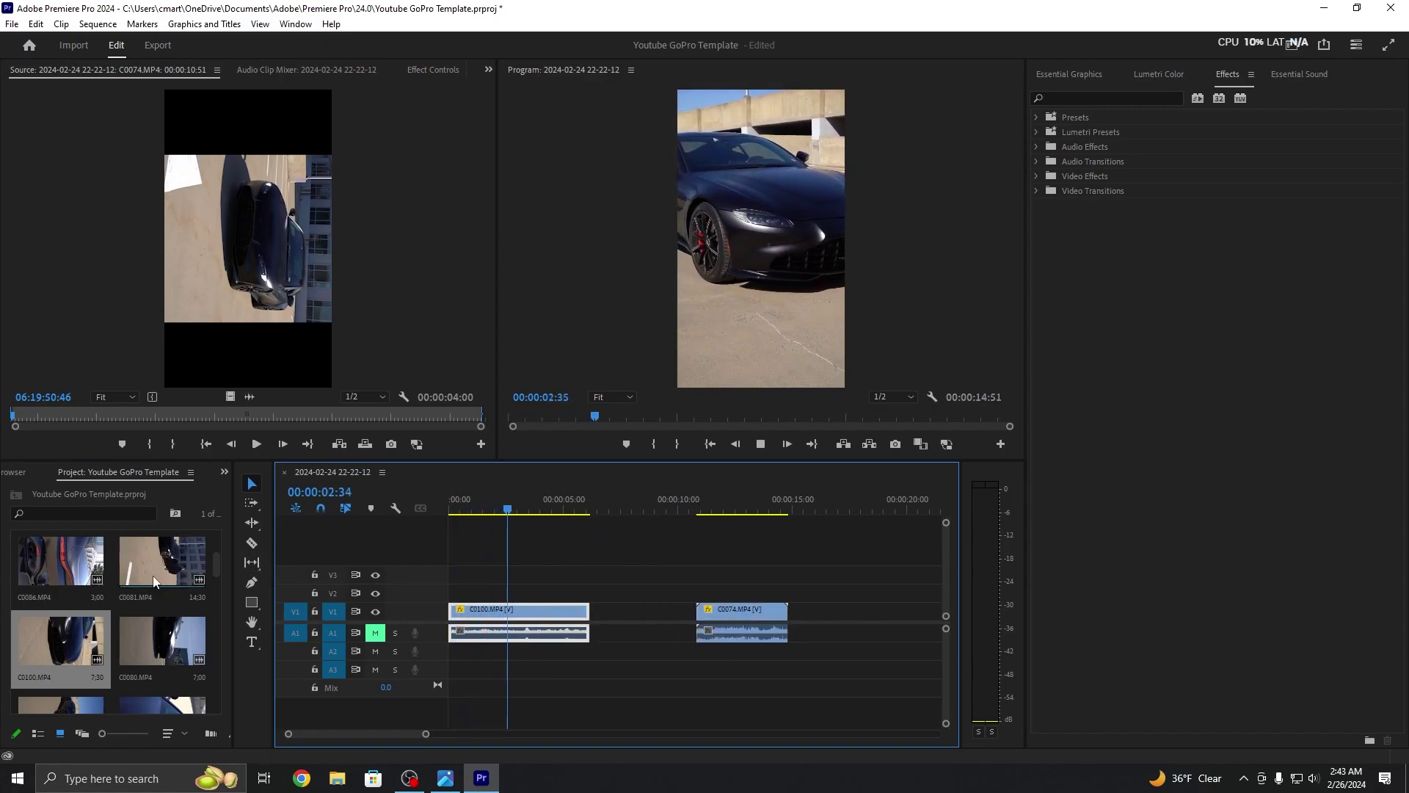
pyautogui.press('space')
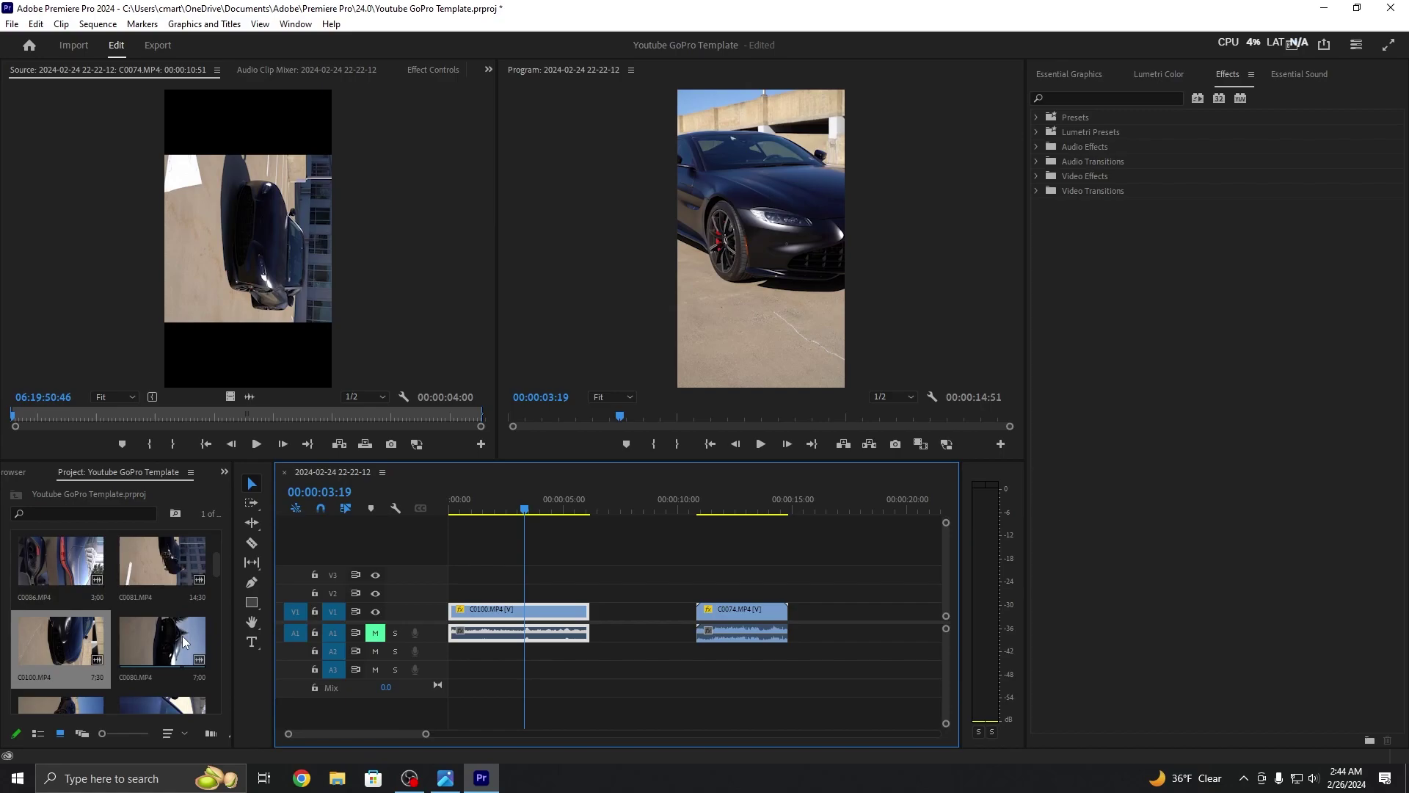
# Step: Shift C0074.MP4 to 00:00:17:17 and place C0084.MP4 on V1 directly after the C0100.MP4 clip
pyautogui.scroll(-2, 121, 634)
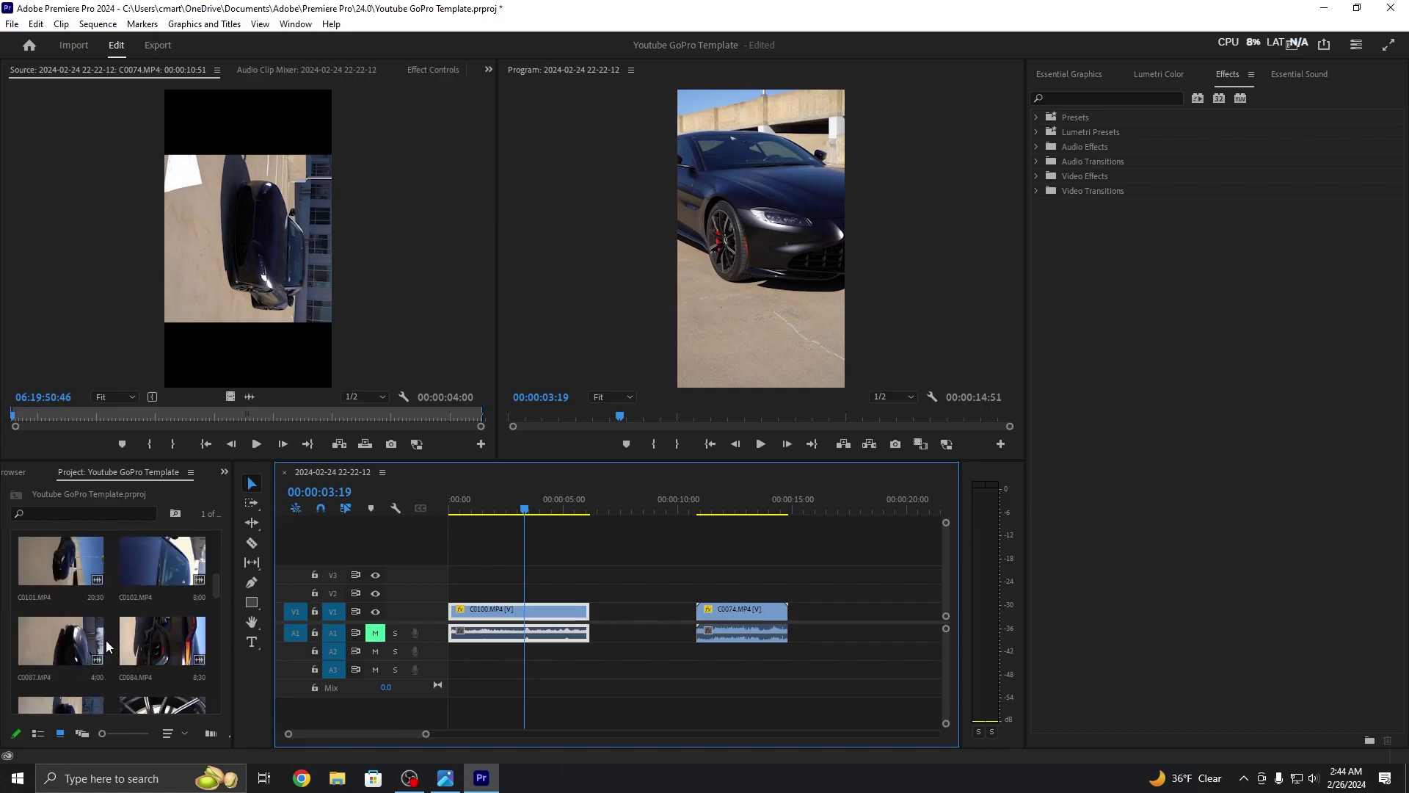
pyautogui.moveTo(723, 610); pyautogui.dragTo(871, 609)
pyautogui.moveTo(192, 641); pyautogui.dragTo(609, 621)
pyautogui.click(584, 505)
pyautogui.moveTo(584, 505)
pyautogui.mouseDown()
pyautogui.moveTo(705, 514)
pyautogui.moveTo(602, 514)
pyautogui.mouseUp()
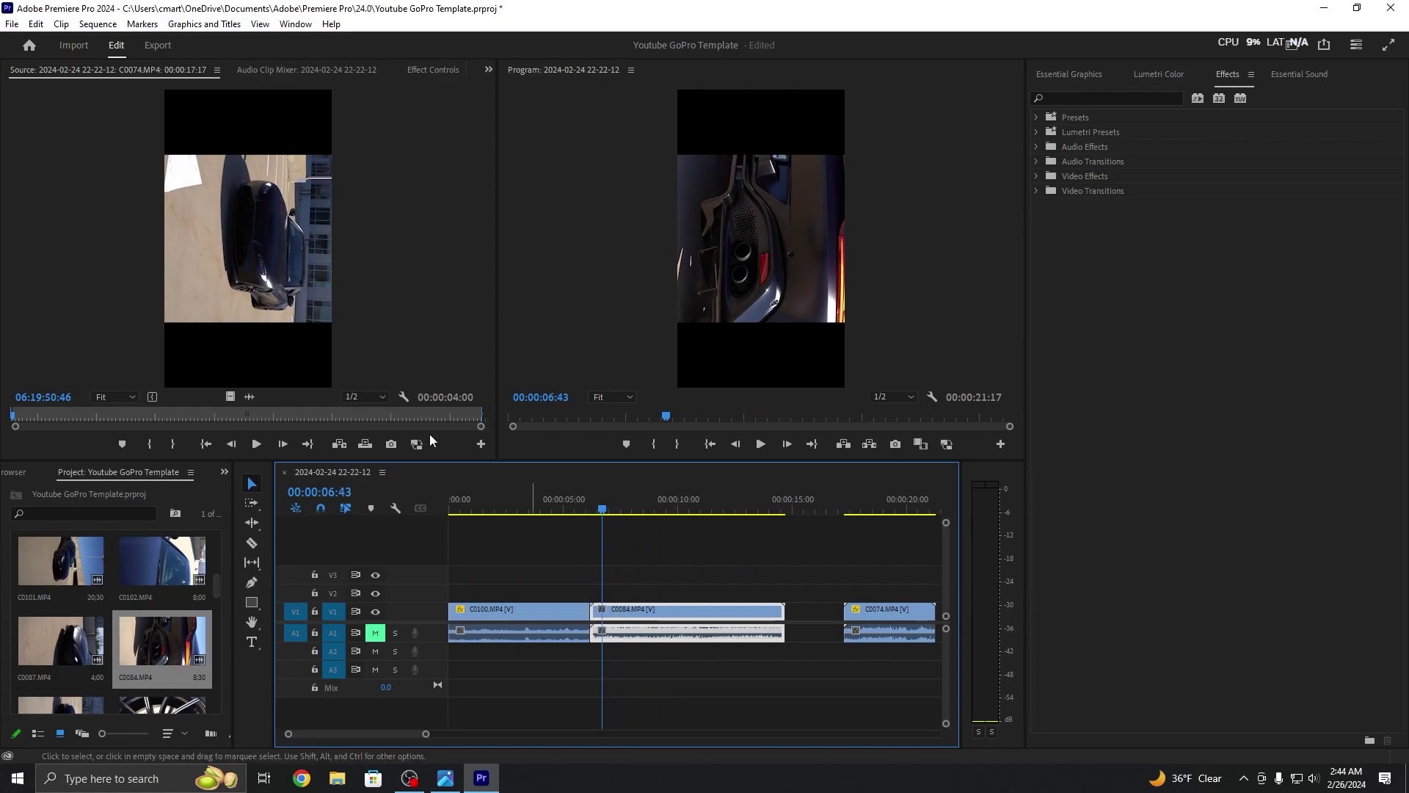
# Step: Set the rotation of the C0084.MP4 clip to 270°
pyautogui.click(408, 72)
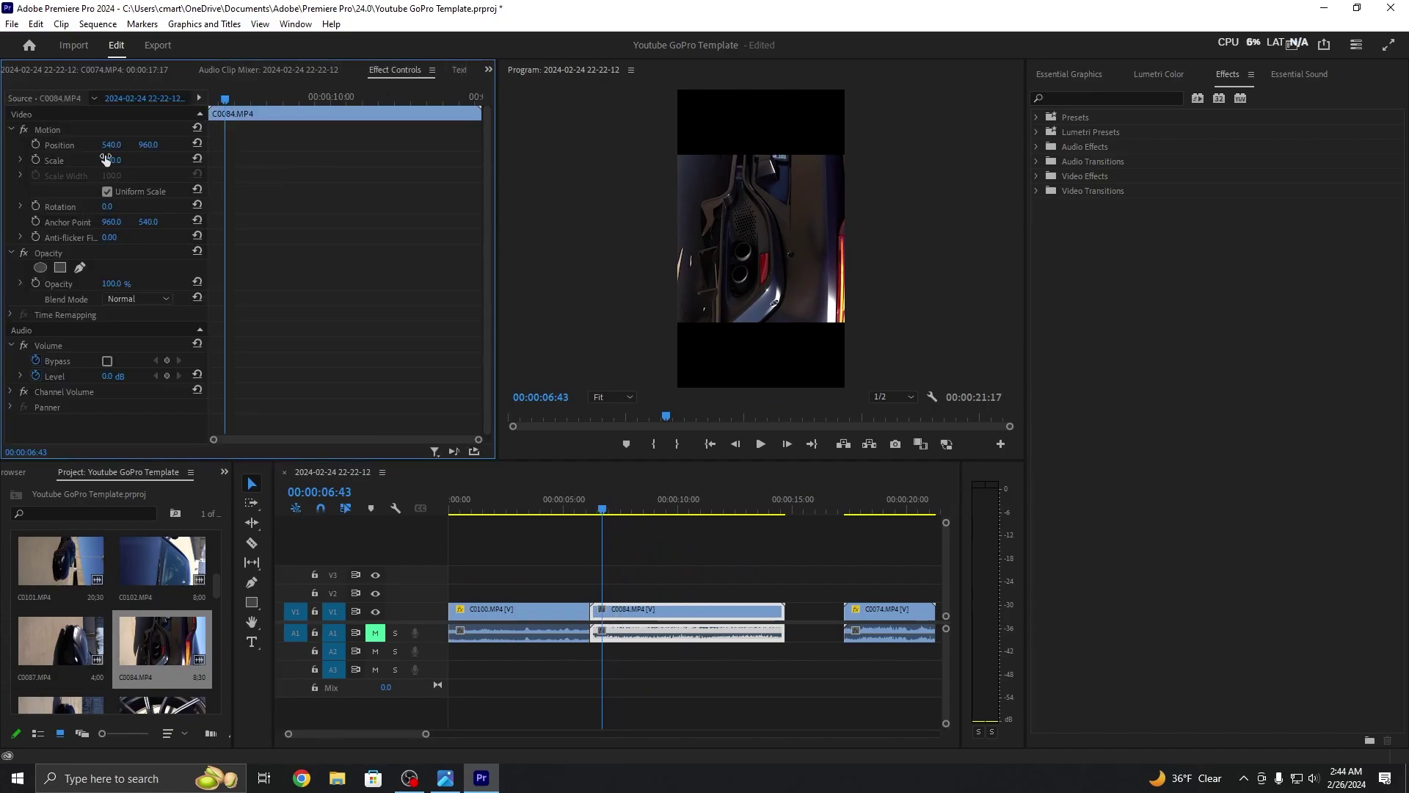
pyautogui.click(116, 206)
pyautogui.press('Return')
# Step: Play through the C0084.MP4 clip to judge which part of the shot is usable
pyautogui.press('space')
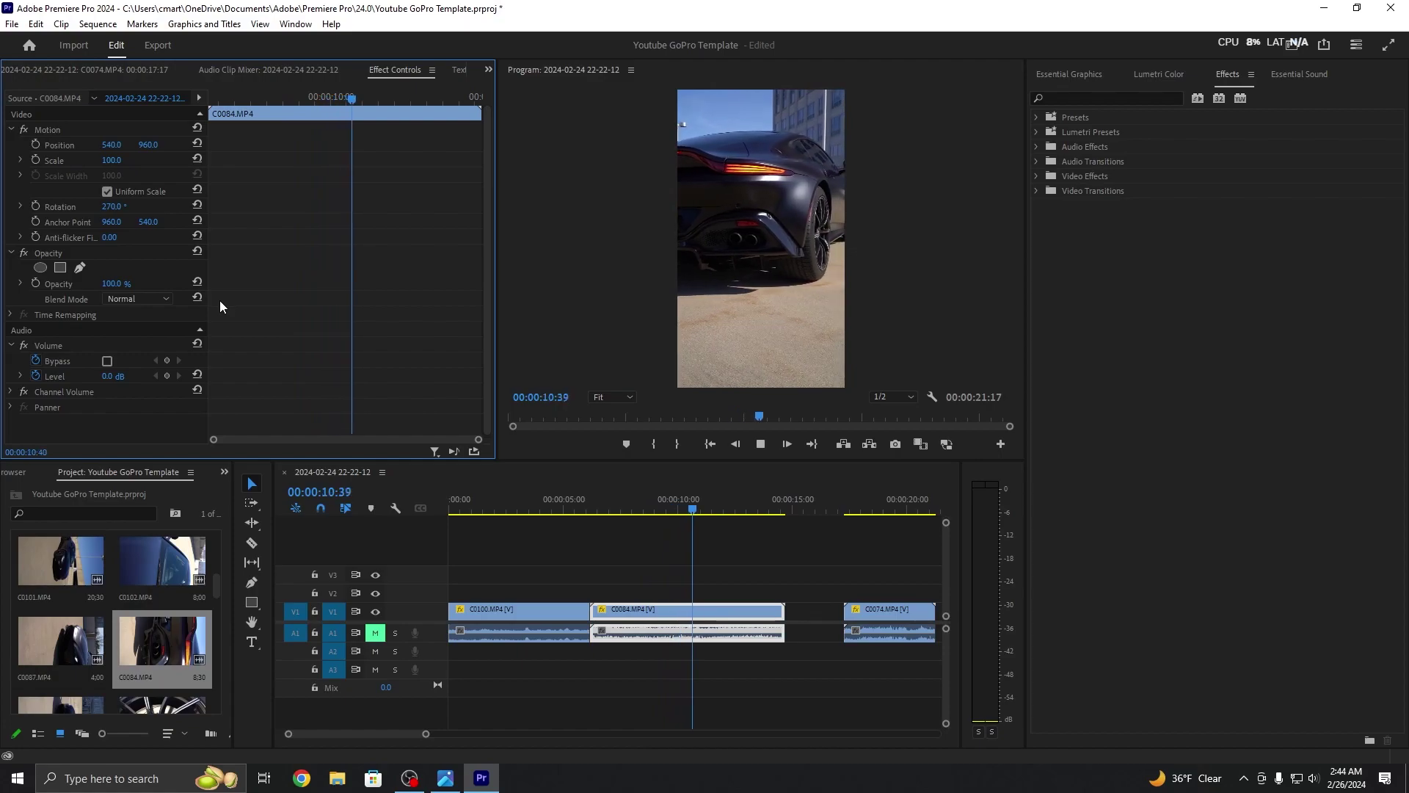
pyautogui.moveTo(703, 505); pyautogui.dragTo(598, 519)
pyautogui.press('space')
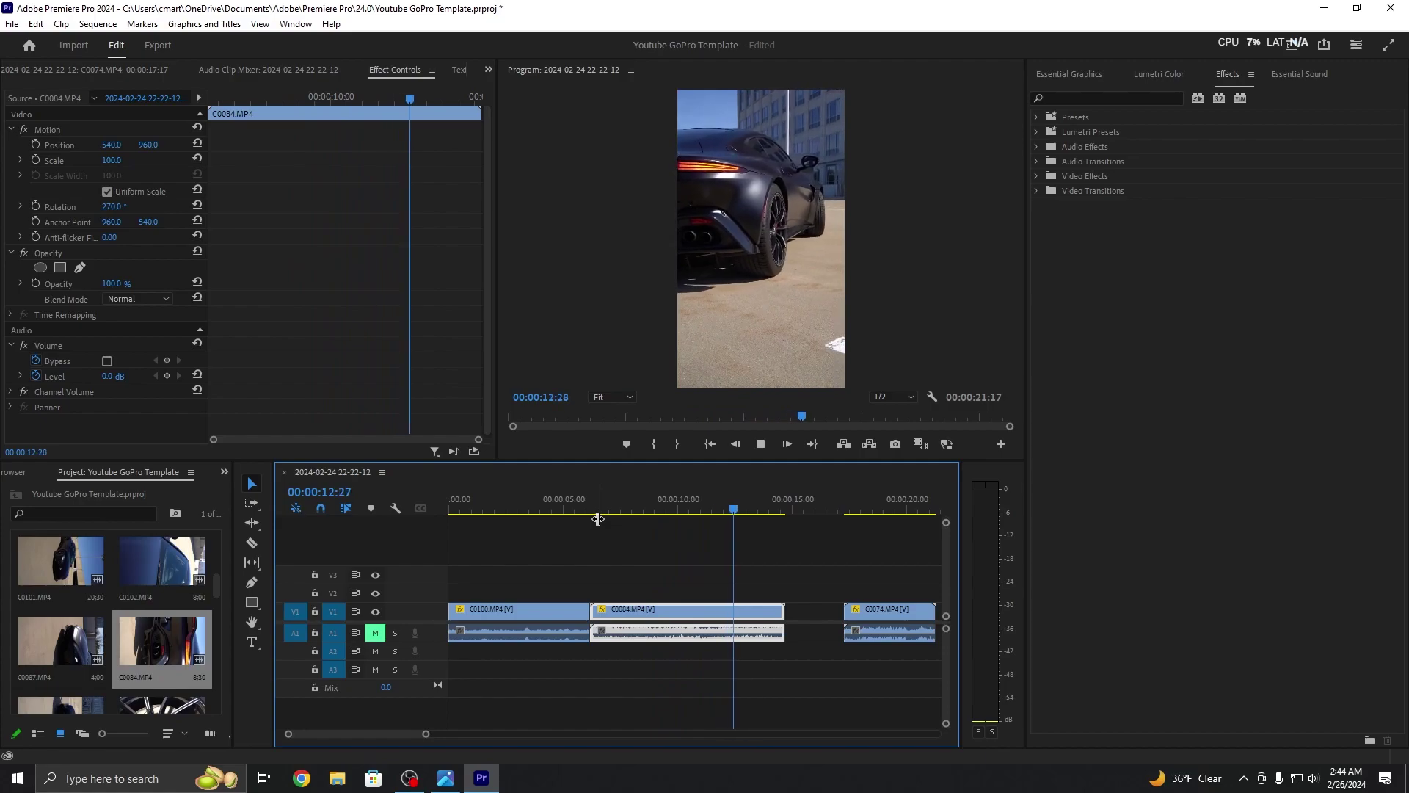
# Step: Cut the C0084.MP4 clip at 00:00:11:47 and delete the part after the cut
pyautogui.moveTo(734, 510); pyautogui.dragTo(718, 516)
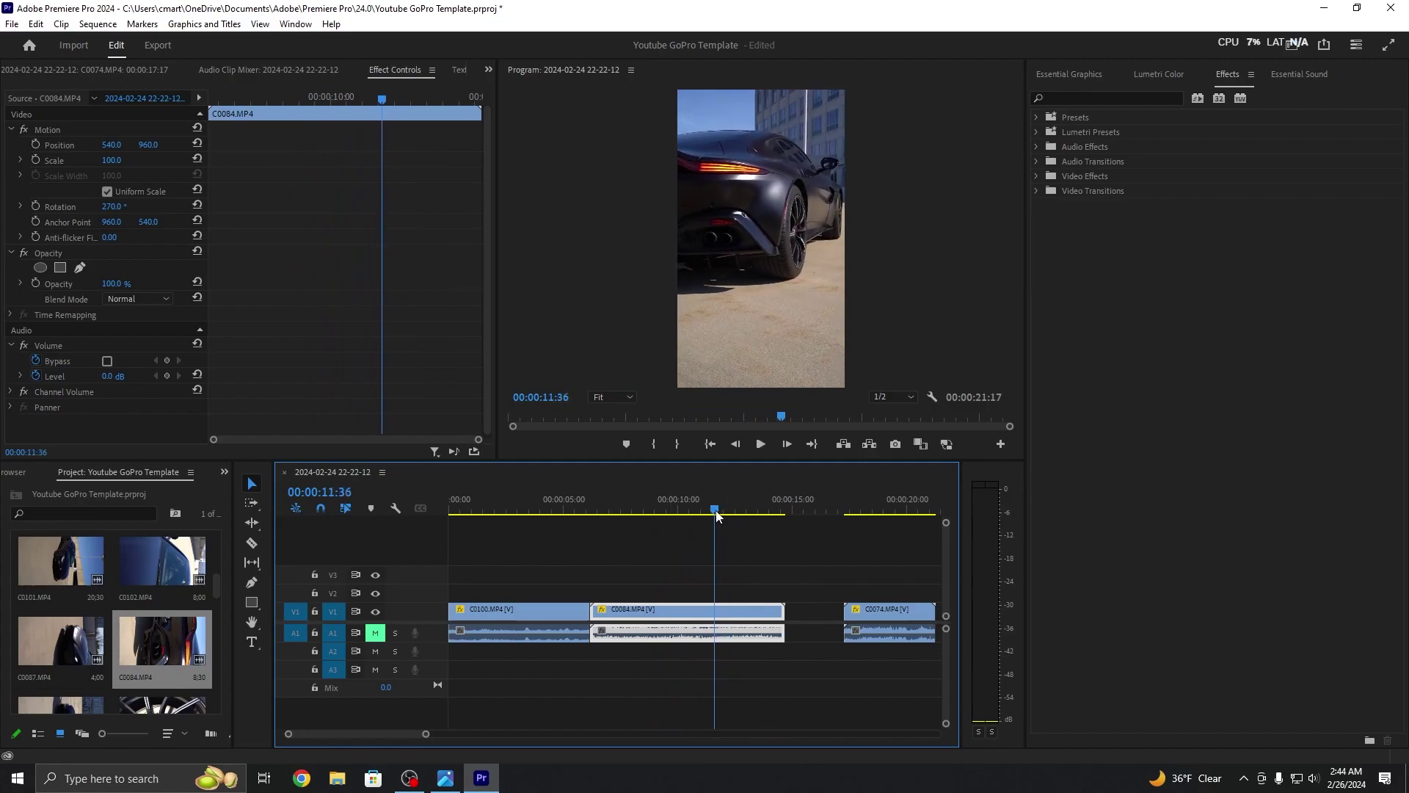
pyautogui.doubleClick(720, 602)
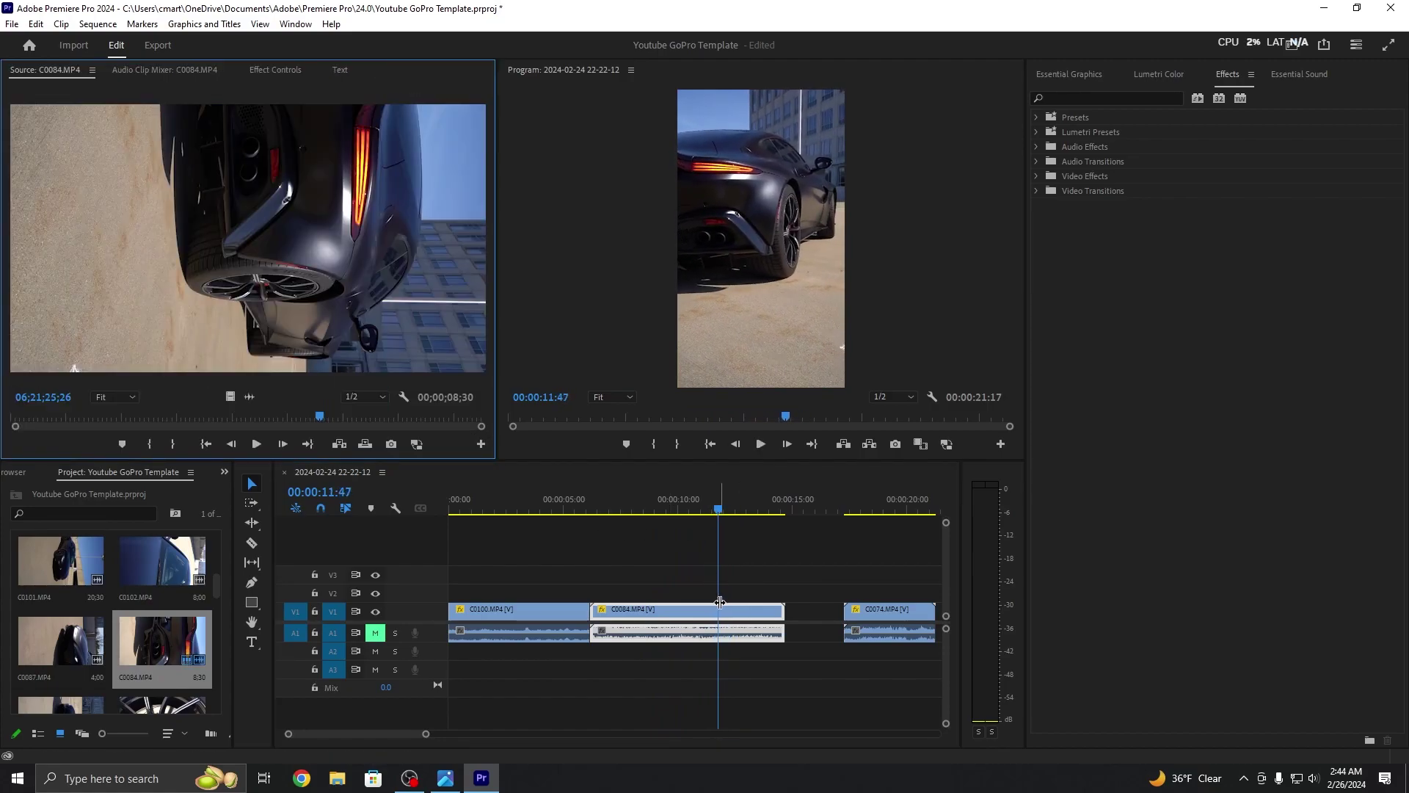
pyautogui.hotkey('ctrl', 'k')
pyautogui.click(697, 612)
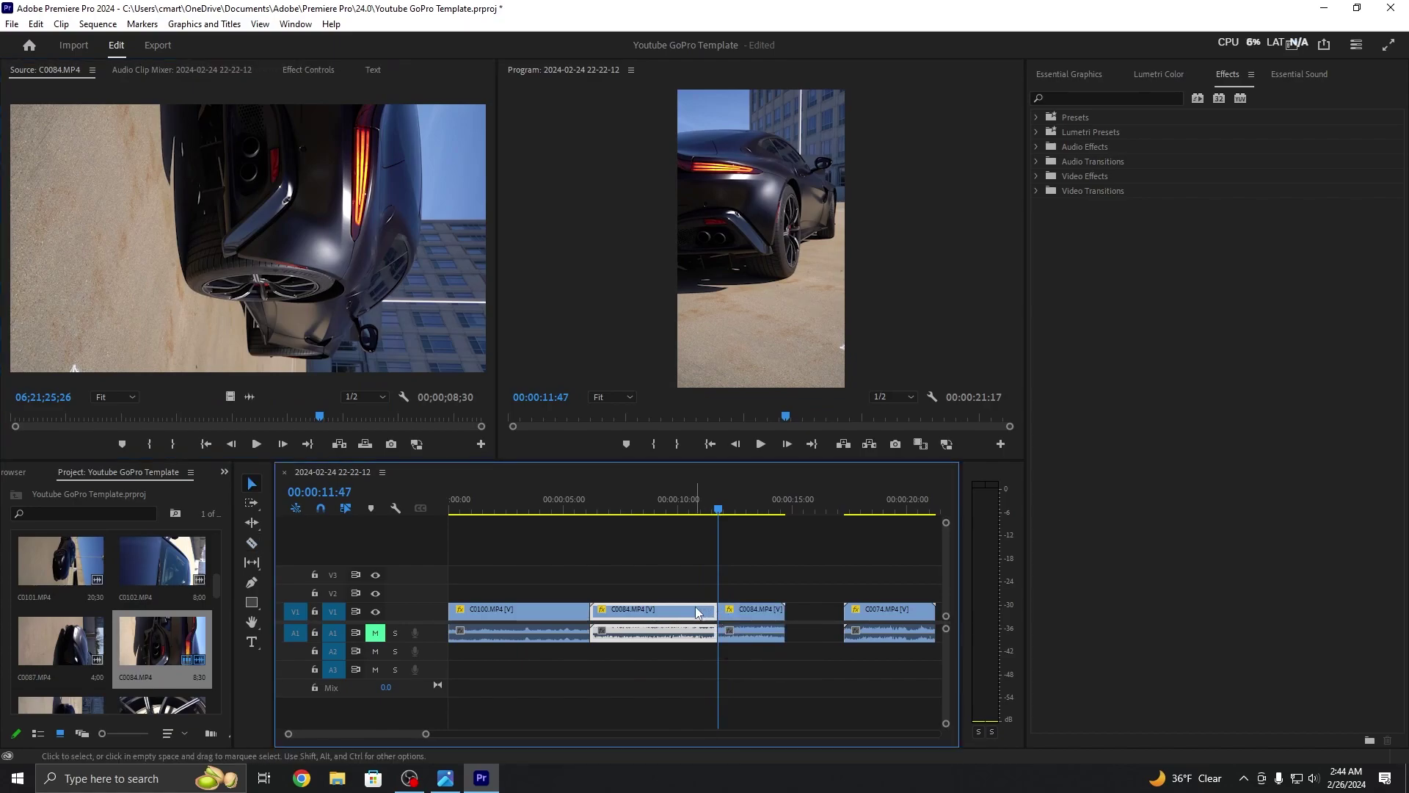
pyautogui.click(750, 611)
pyautogui.press('Delete')
# Step: Bring back the clip effect settings and play the sequence from the start through the end of C0084.MP4
pyautogui.click(280, 69)
pyautogui.click(184, 69)
pyautogui.click(296, 69)
pyautogui.click(662, 610)
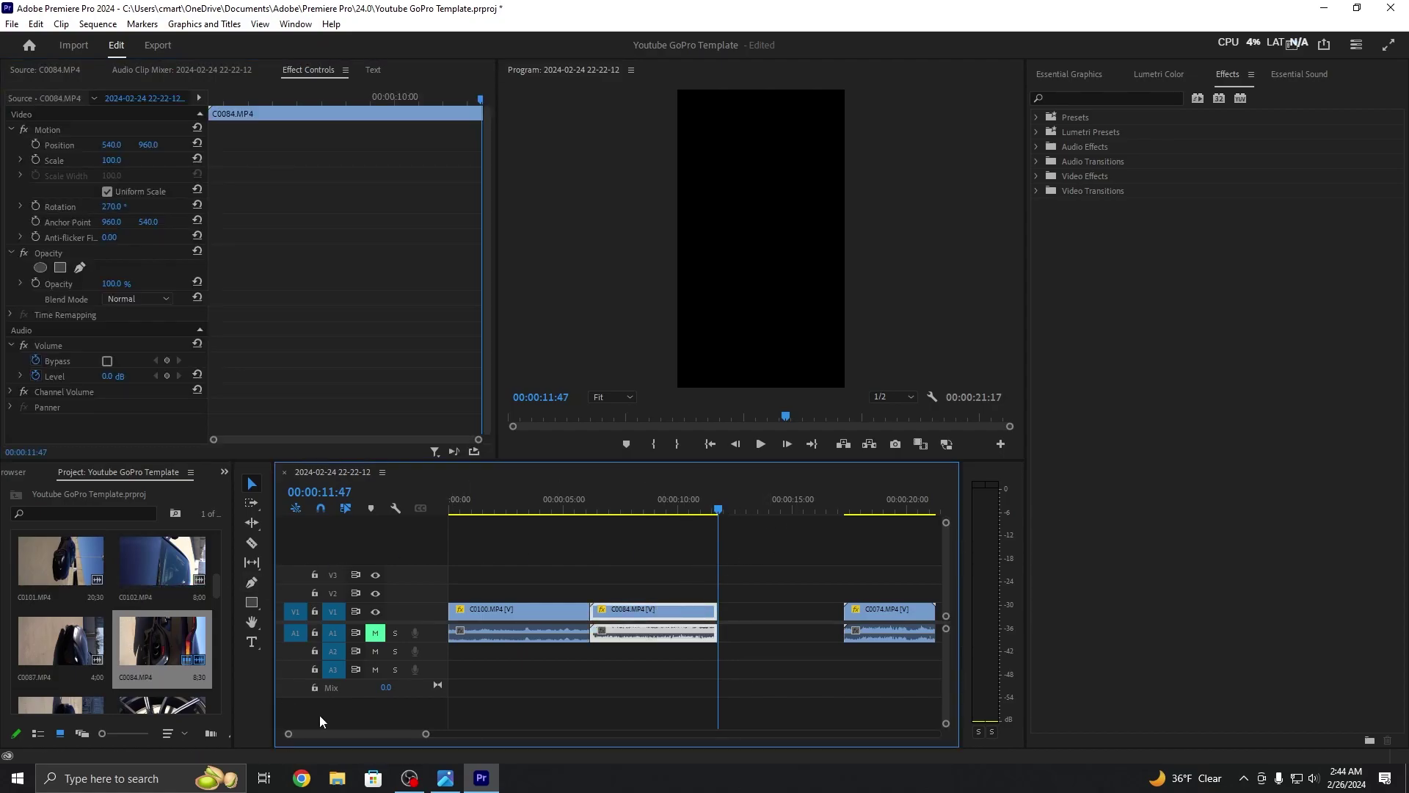
pyautogui.moveTo(582, 511); pyautogui.dragTo(447, 483)
pyautogui.press('space')
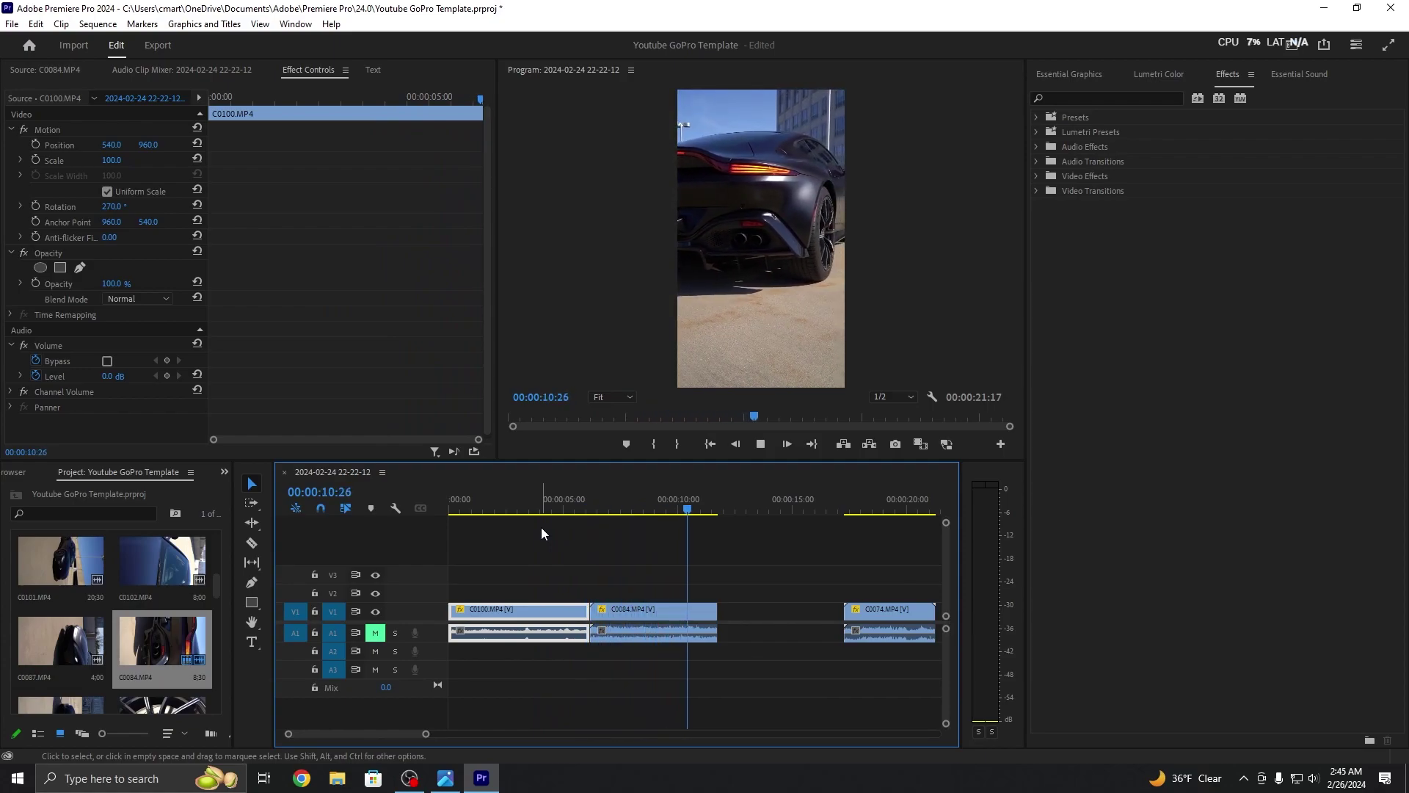
pyautogui.press('space')
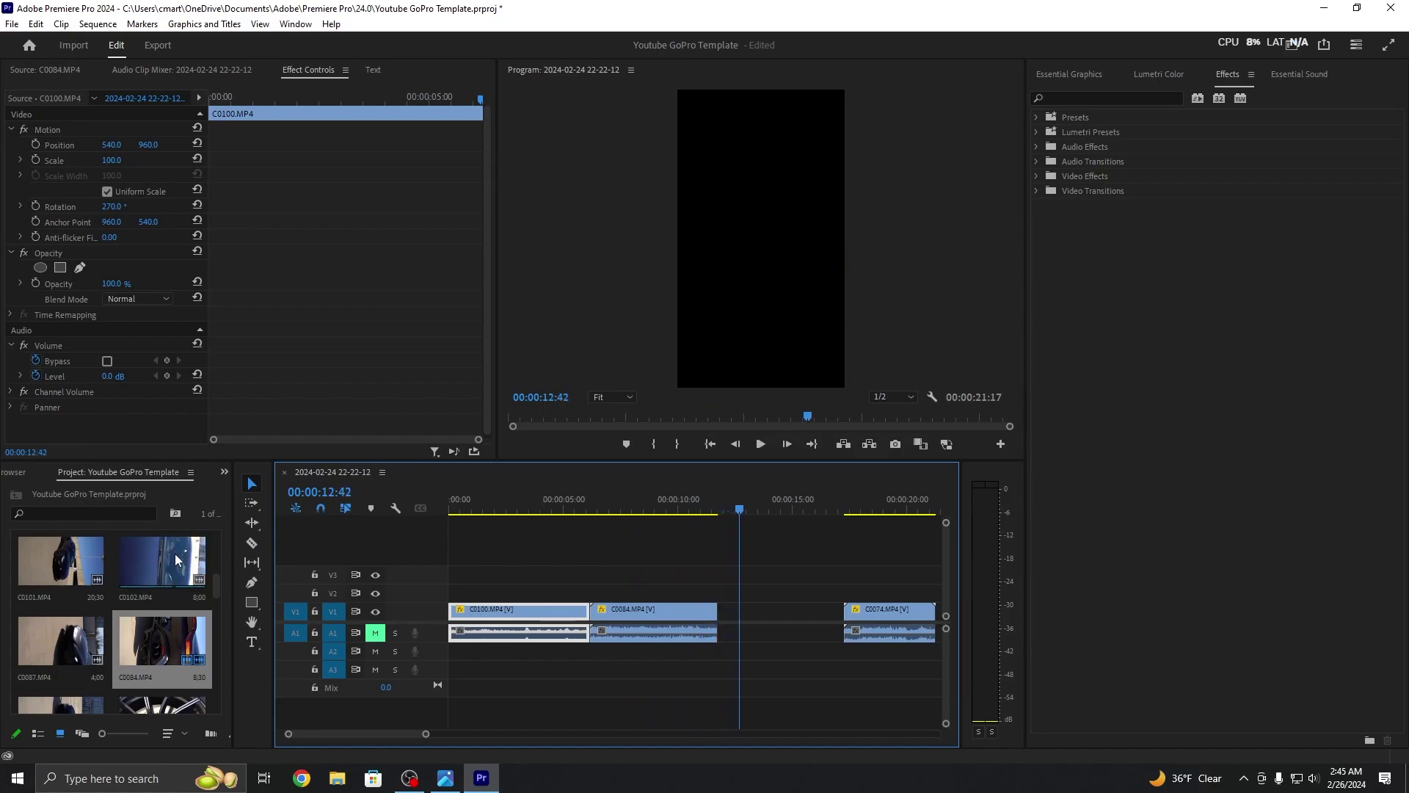
# Step: Place C0096.MP4 on V1 directly after the C0084.MP4 clip and set its rotation to 270°
pyautogui.scroll(-5, 179, 609)
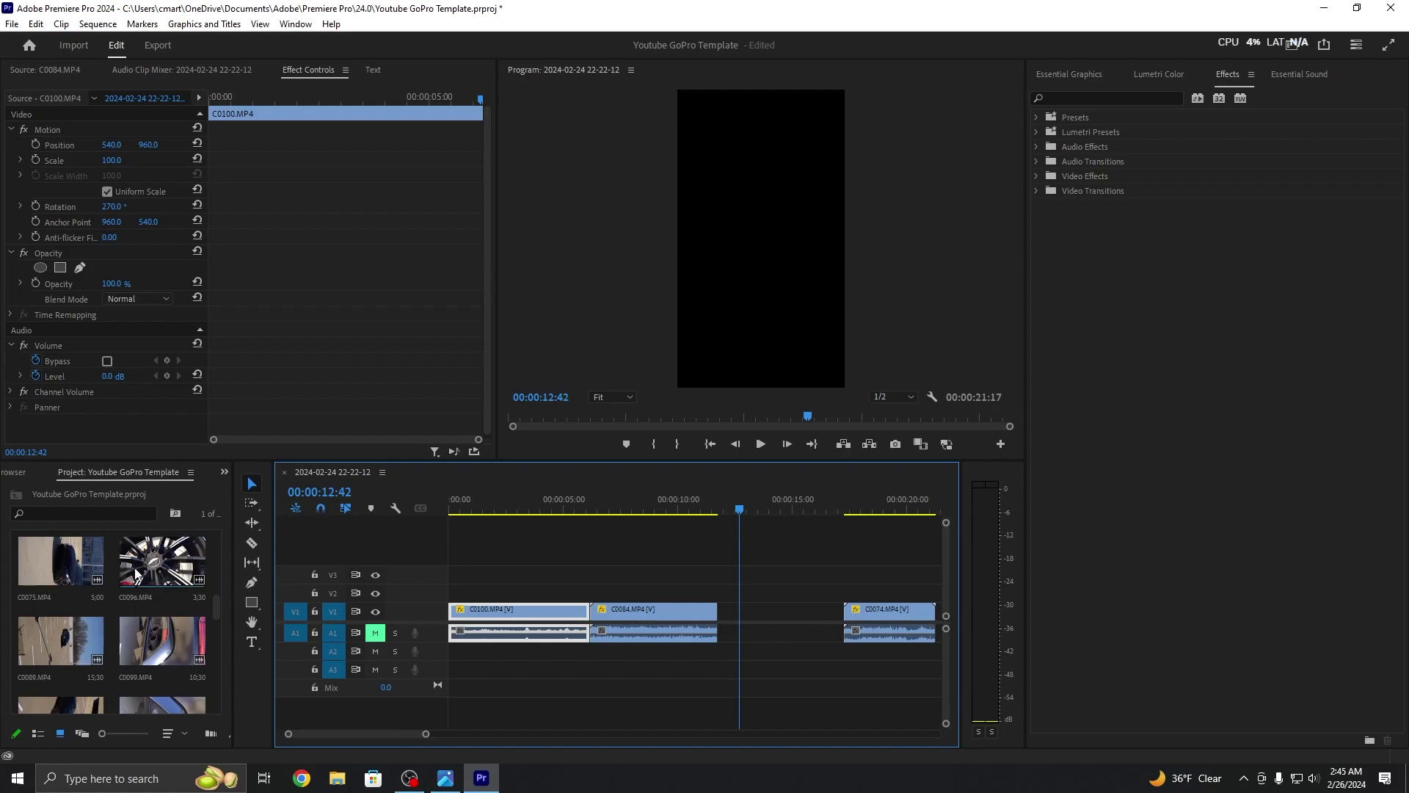
pyautogui.moveTo(161, 562); pyautogui.dragTo(747, 613)
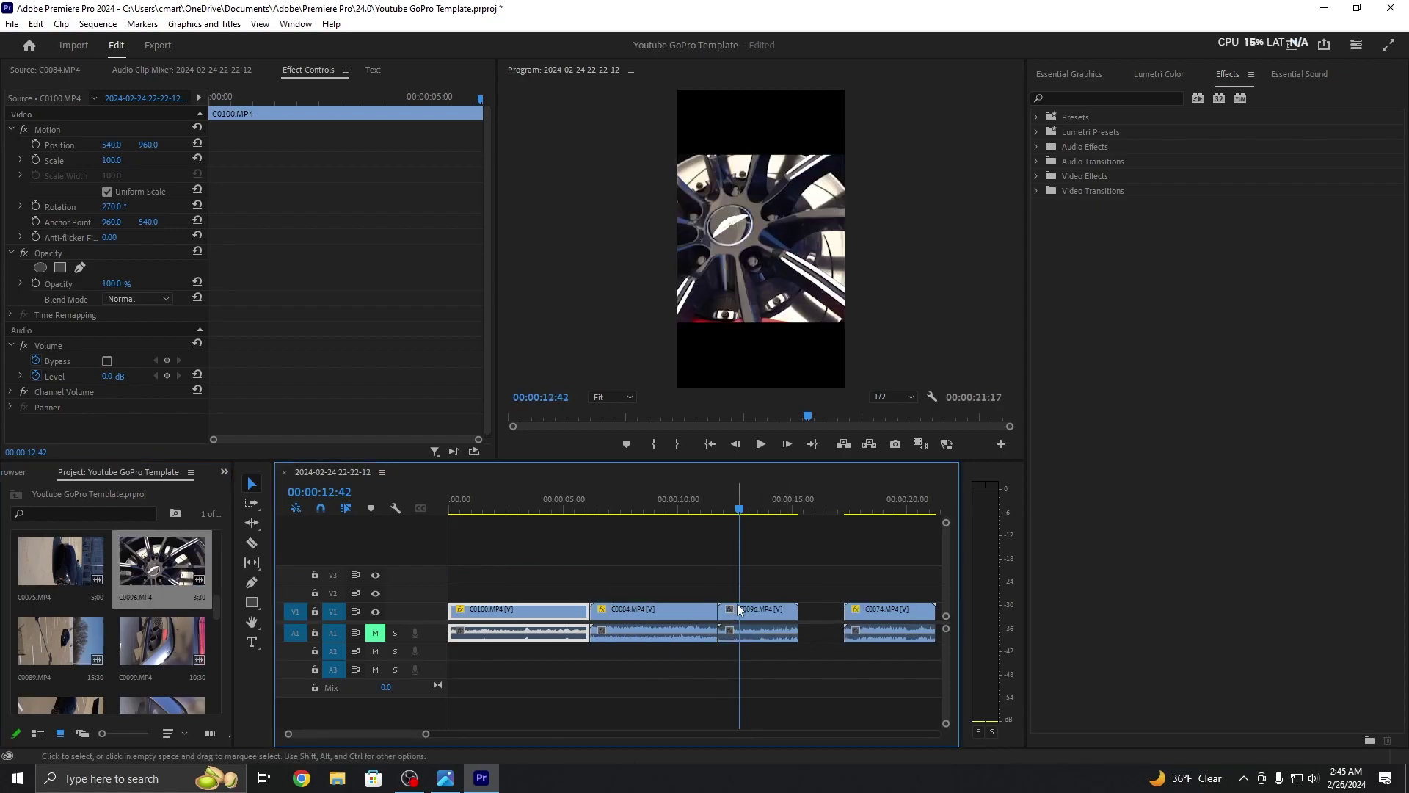
pyautogui.click(107, 206)
pyautogui.write('270')
pyautogui.press('Return')
# Step: Cut off the opening part of the C0096.MP4 clip and move the remainder against the end of C0084.MP4
pyautogui.press('space')
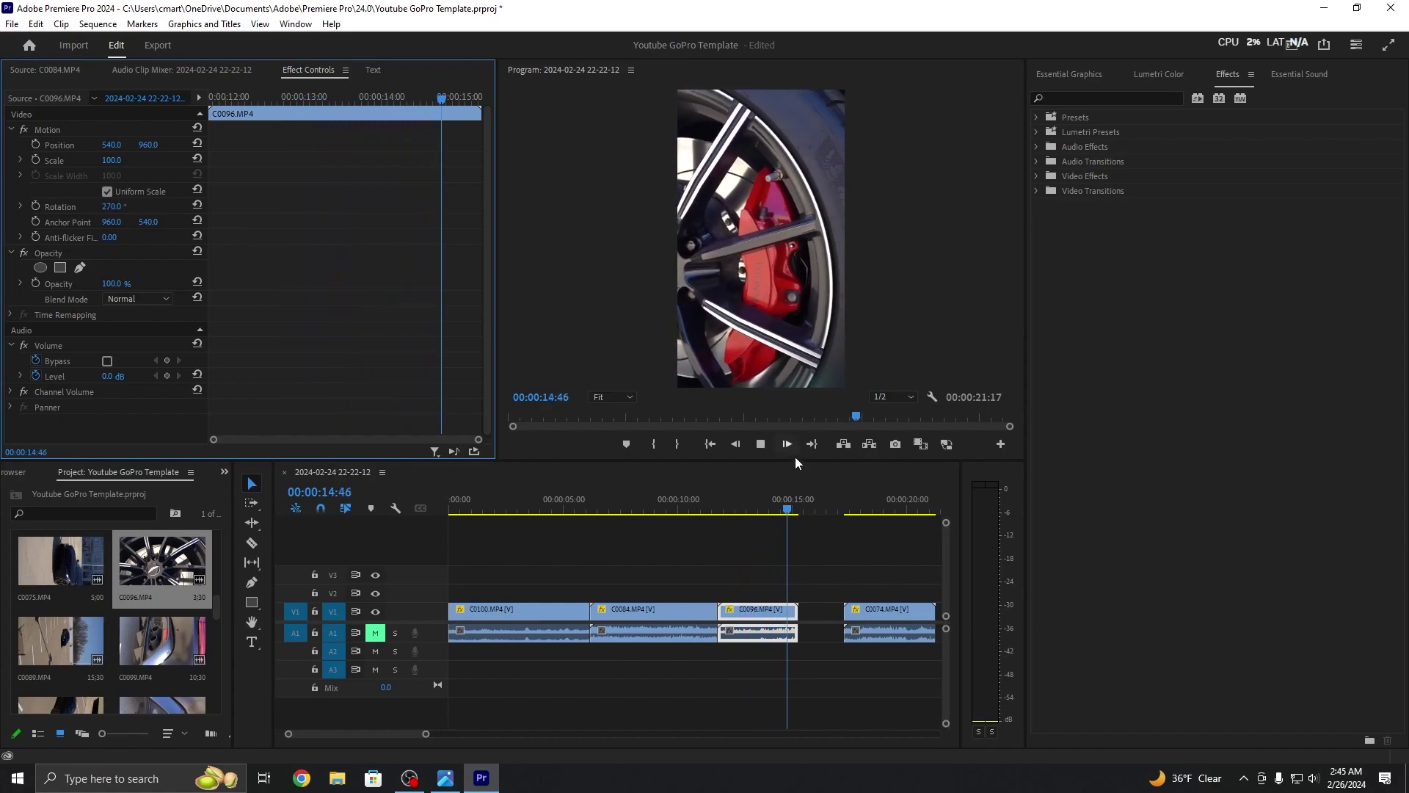
pyautogui.moveTo(794, 493); pyautogui.dragTo(750, 511)
pyautogui.press('c')
pyautogui.click(751, 615)
pyautogui.press('v')
pyautogui.press('Delete')
pyautogui.moveTo(779, 611); pyautogui.dragTo(745, 614)
# Step: Play the shortened C0096.MP4 clip closely to find where its shot should end
pyautogui.click(717, 509)
pyautogui.press('space')
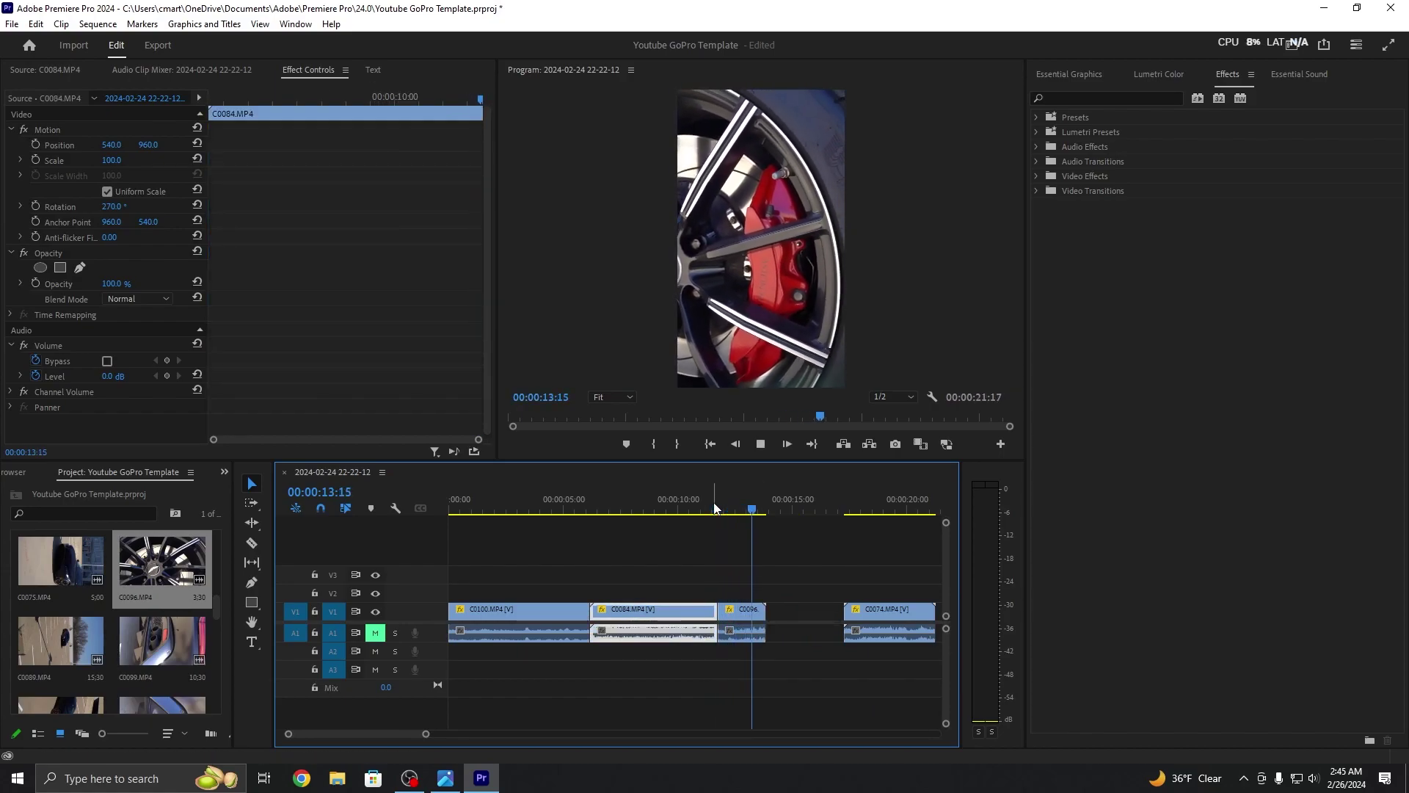
pyautogui.moveTo(790, 506); pyautogui.dragTo(755, 511)
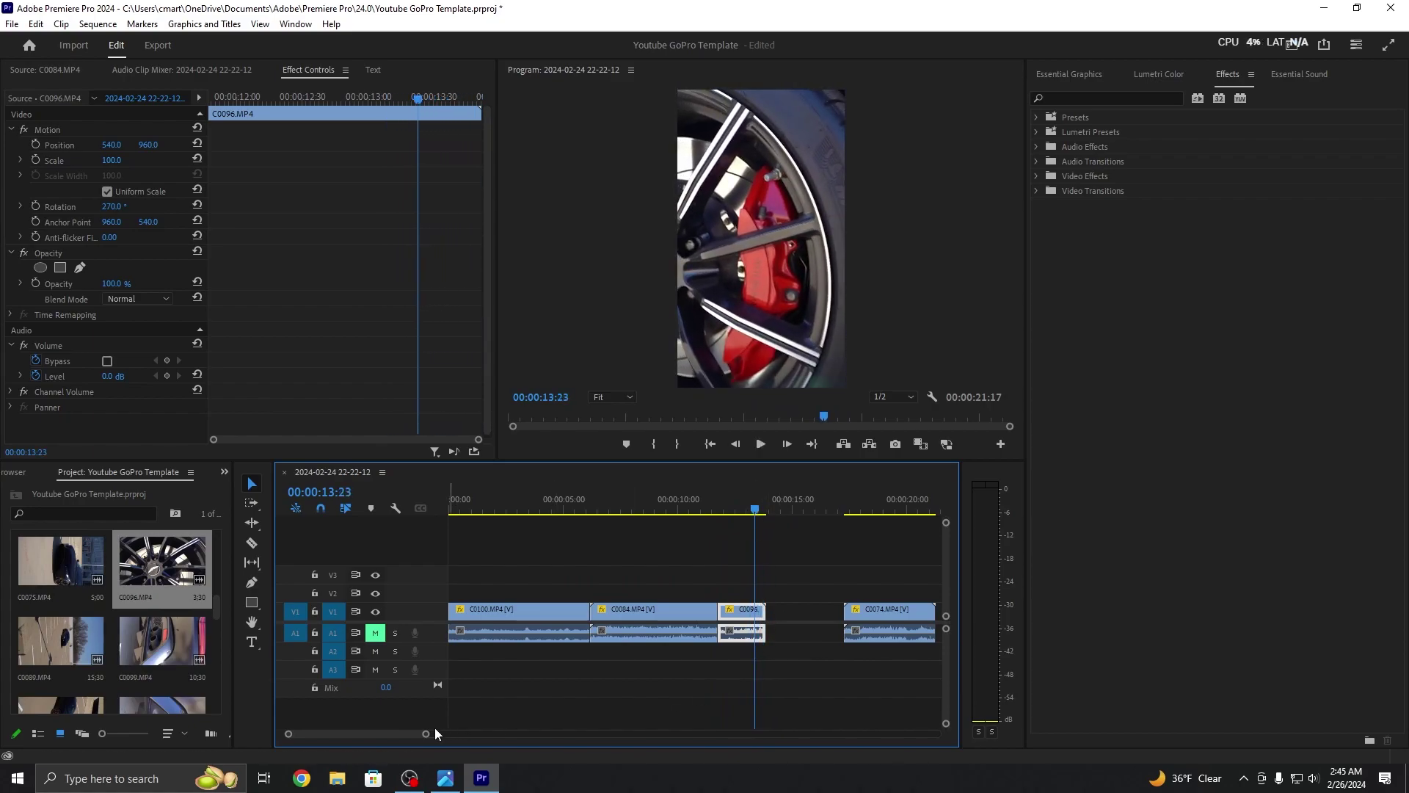
pyautogui.moveTo(424, 734); pyautogui.dragTo(394, 735)
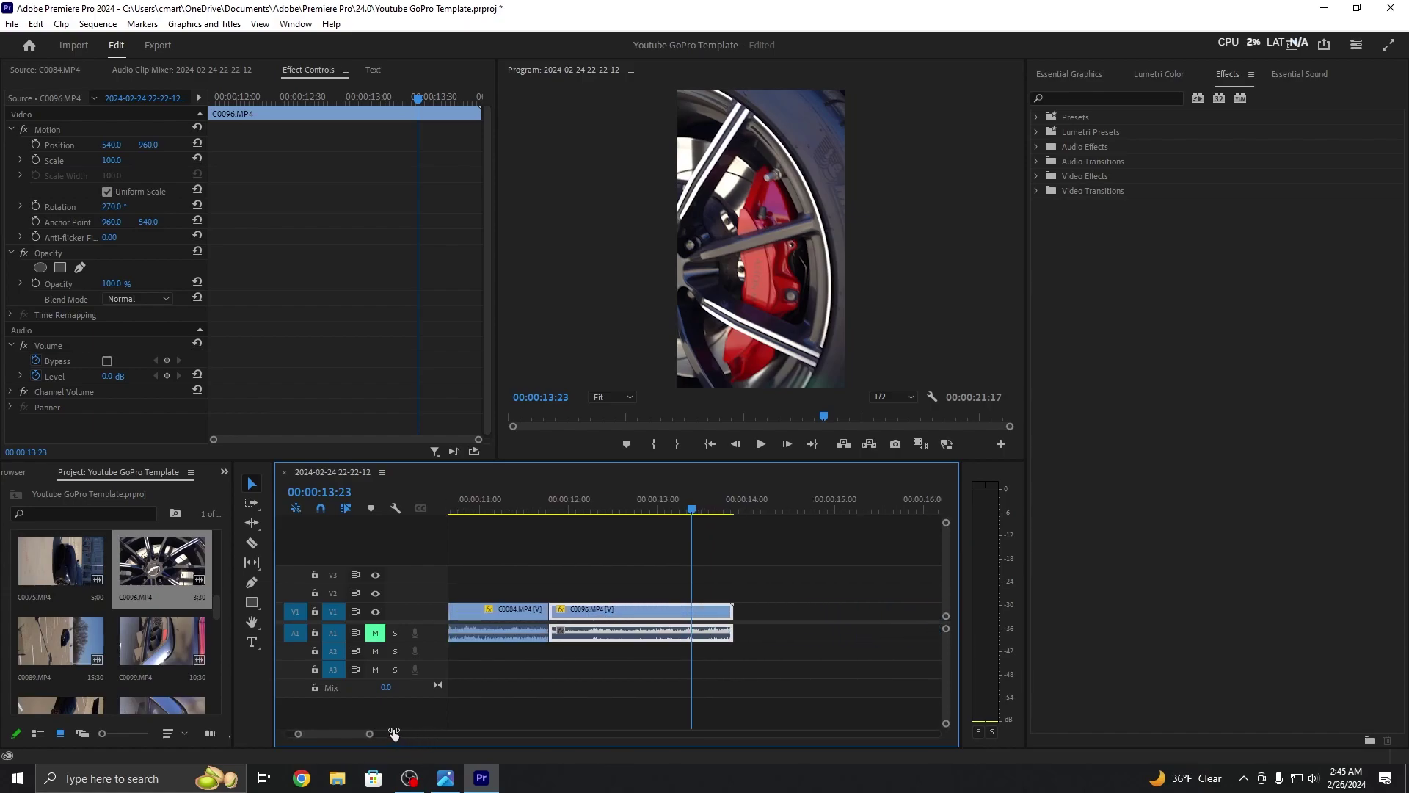
pyautogui.press('space')
pyautogui.press('space')
# Step: Cut the C0096.MP4 clip at 00:00:13:22 and delete the short piece after the cut
pyautogui.moveTo(730, 512); pyautogui.dragTo(690, 514)
pyautogui.press('c')
pyautogui.click(690, 616)
pyautogui.press('v')
pyautogui.click(711, 609)
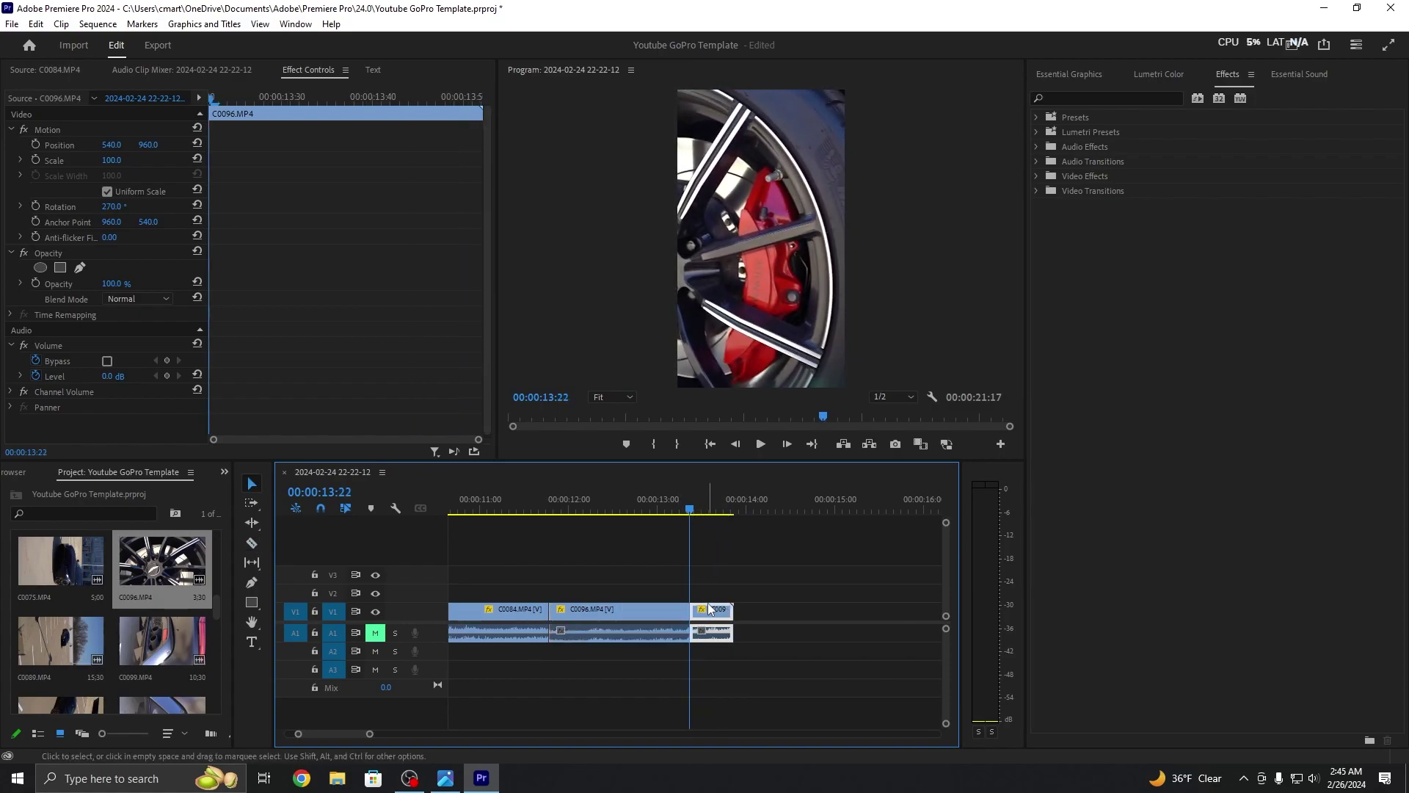
pyautogui.press('Delete')
# Step: Play the transition from C0084.MP4 into the trimmed C0096.MP4 clip
pyautogui.moveTo(370, 733); pyautogui.dragTo(483, 734)
pyautogui.click(661, 609)
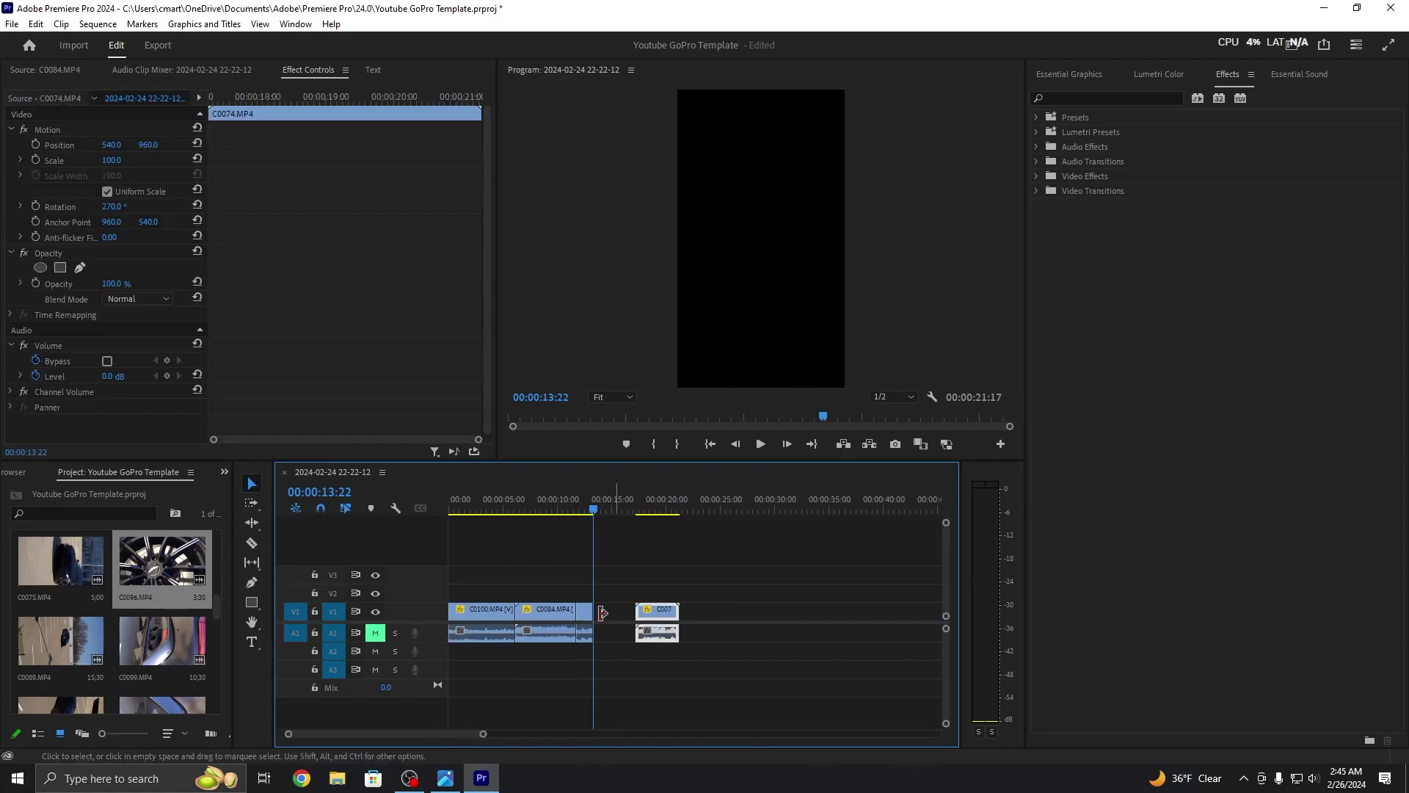
pyautogui.moveTo(603, 513); pyautogui.dragTo(551, 499)
pyautogui.press('space')
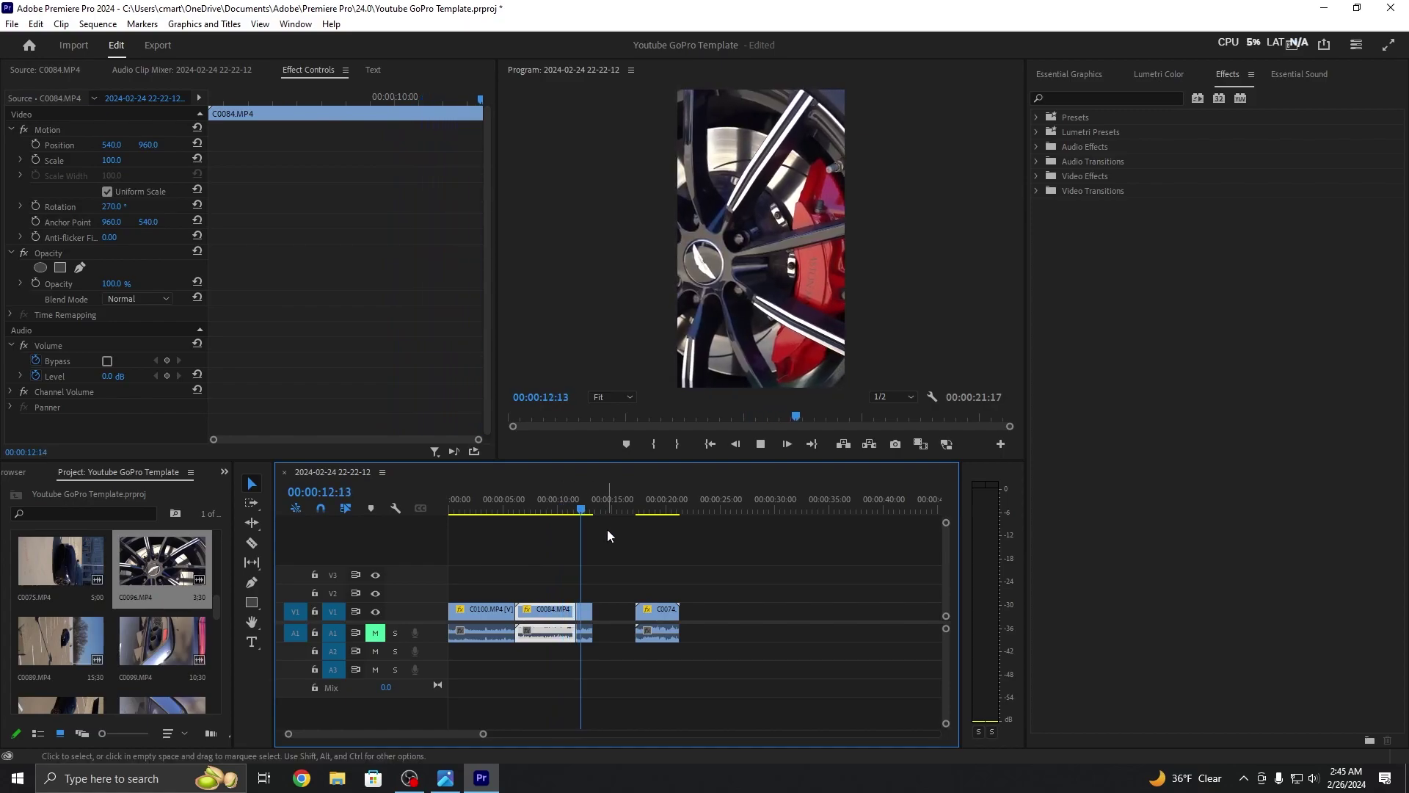
pyautogui.press('space')
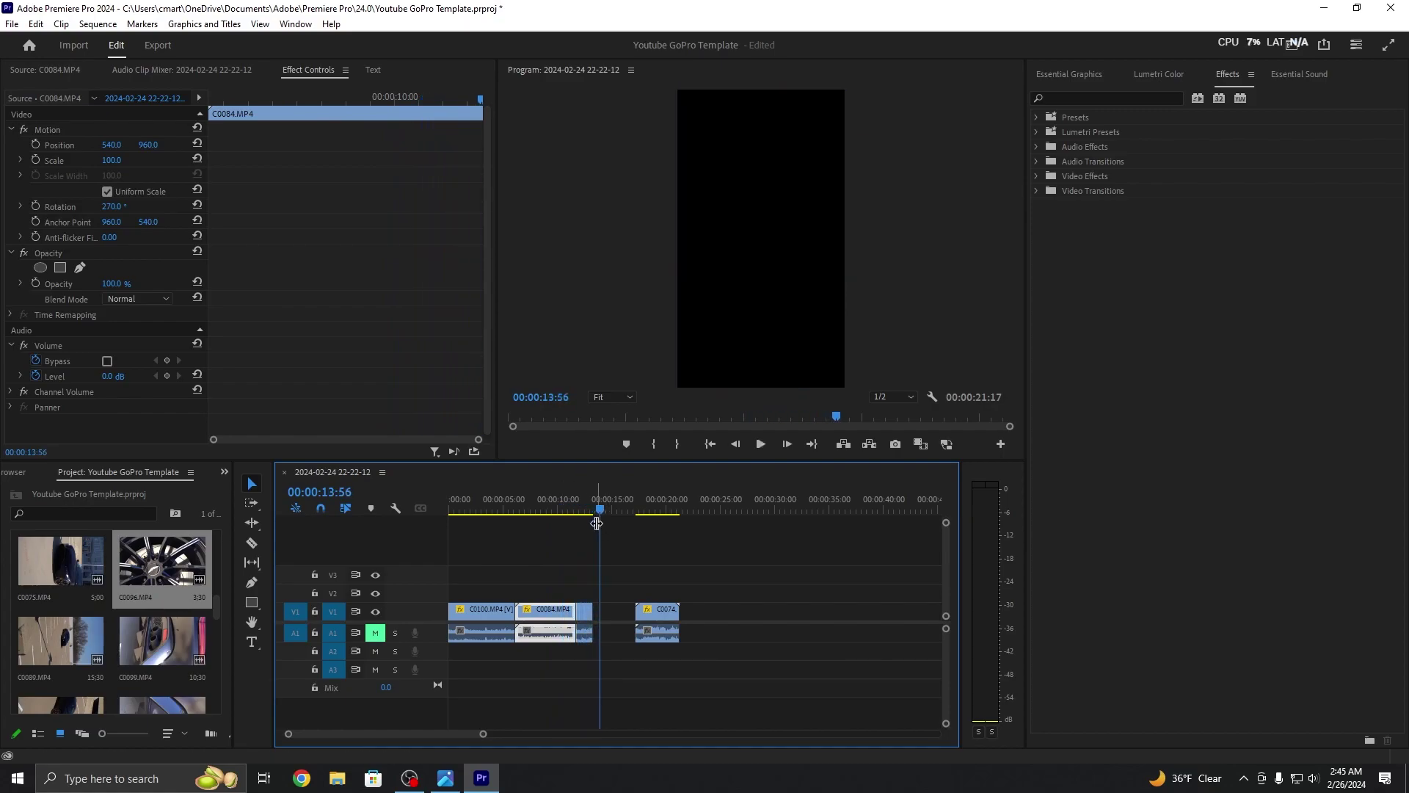
# Step: Slow the C0096.MP4 clip to 75% speed and play it back
pyautogui.click(588, 629)
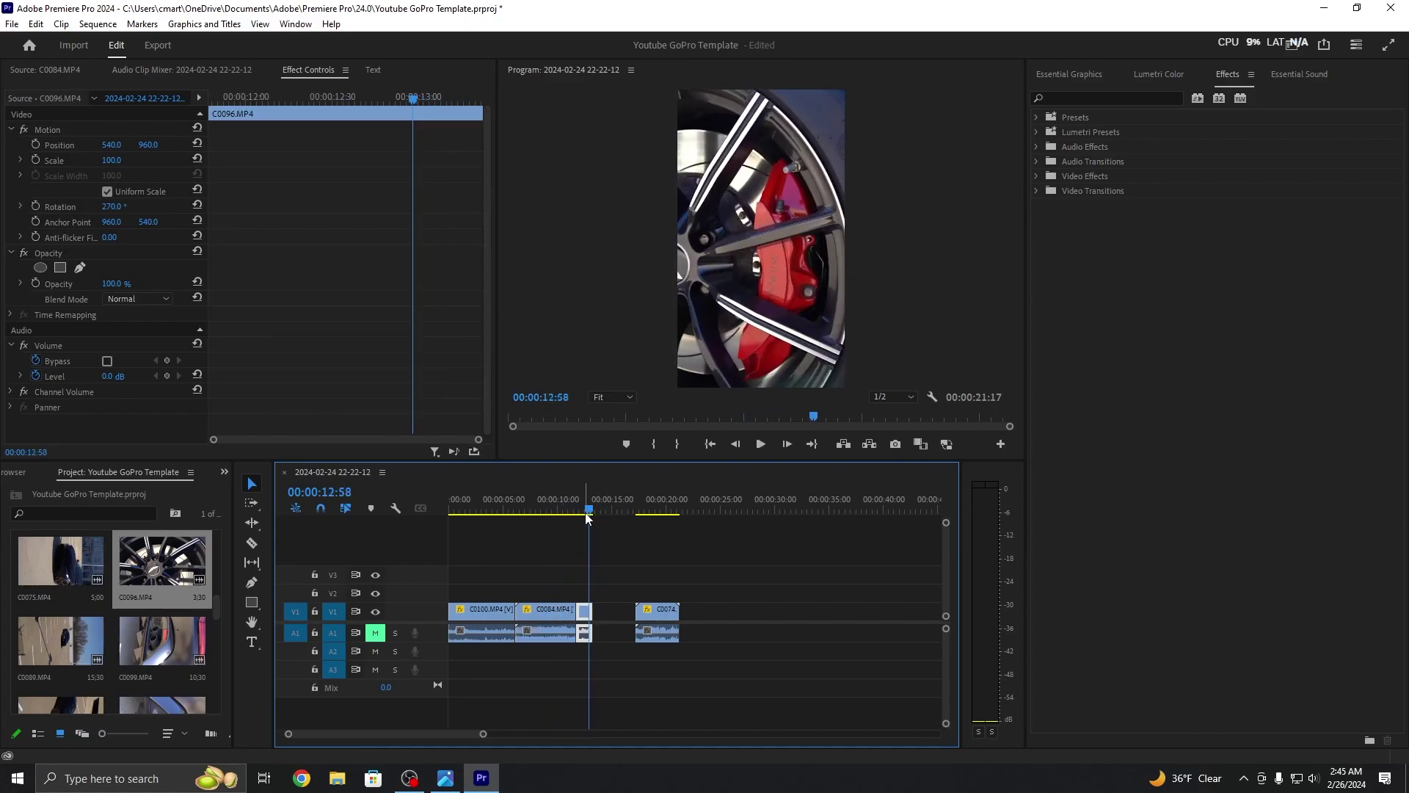
pyautogui.rightClick(586, 622)
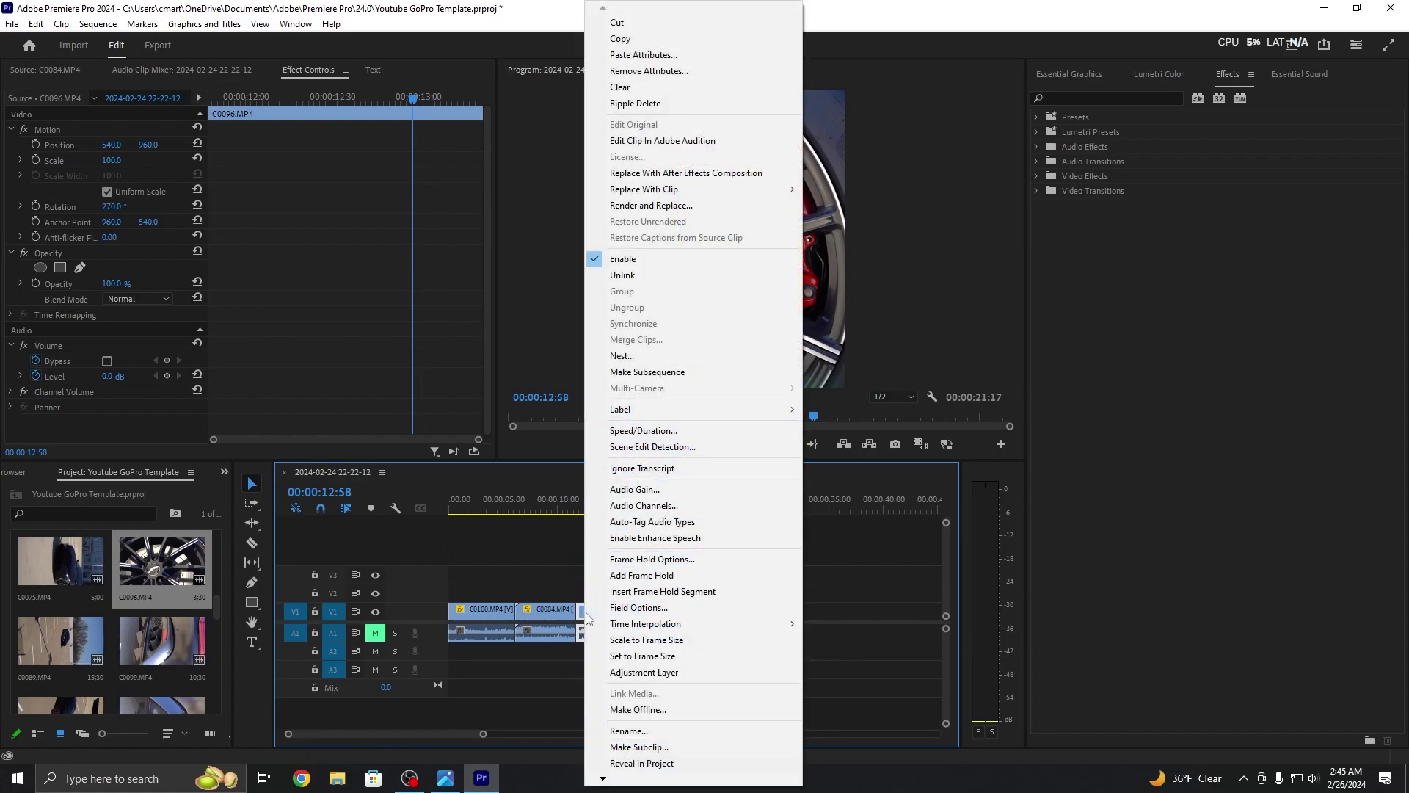
pyautogui.click(636, 432)
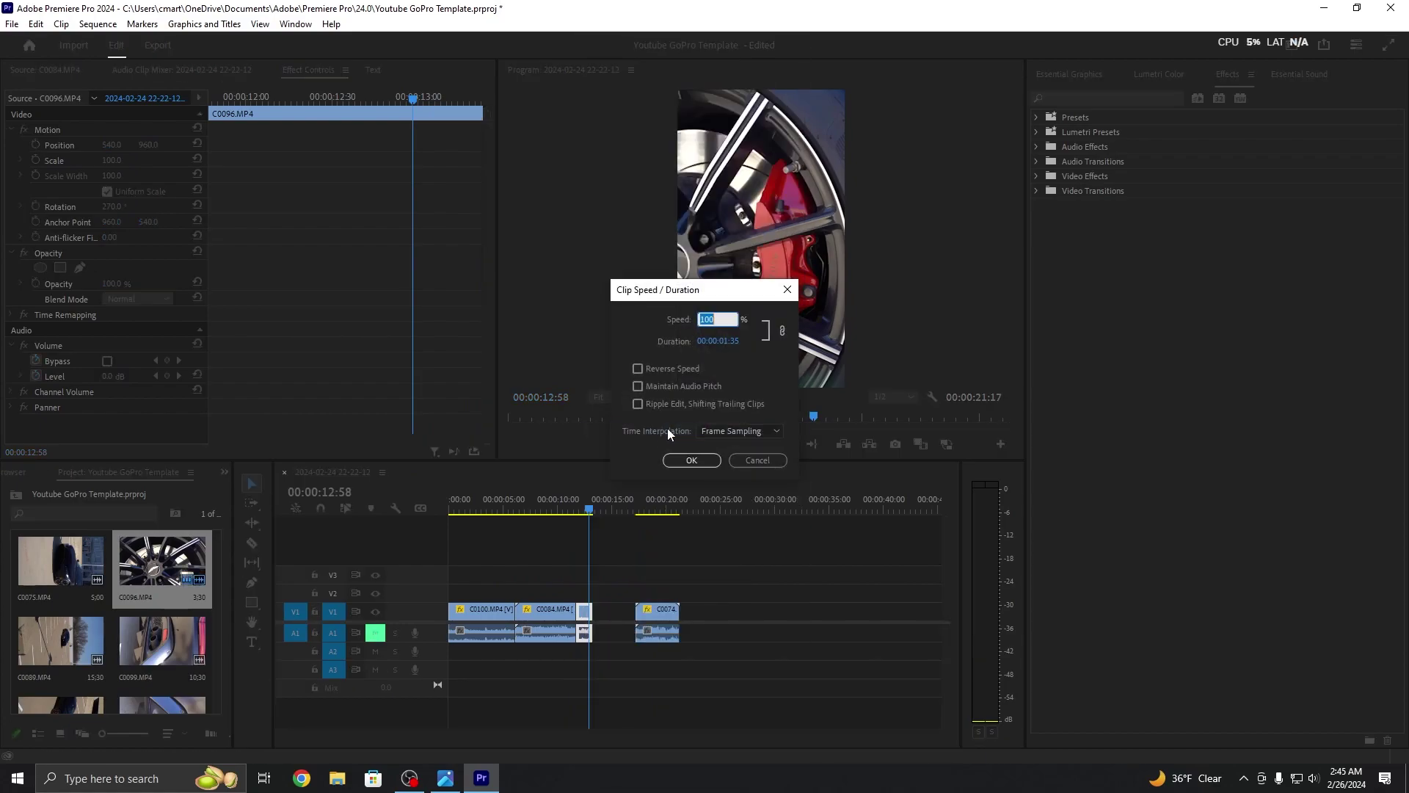
pyautogui.write('75')
pyautogui.press('Return')
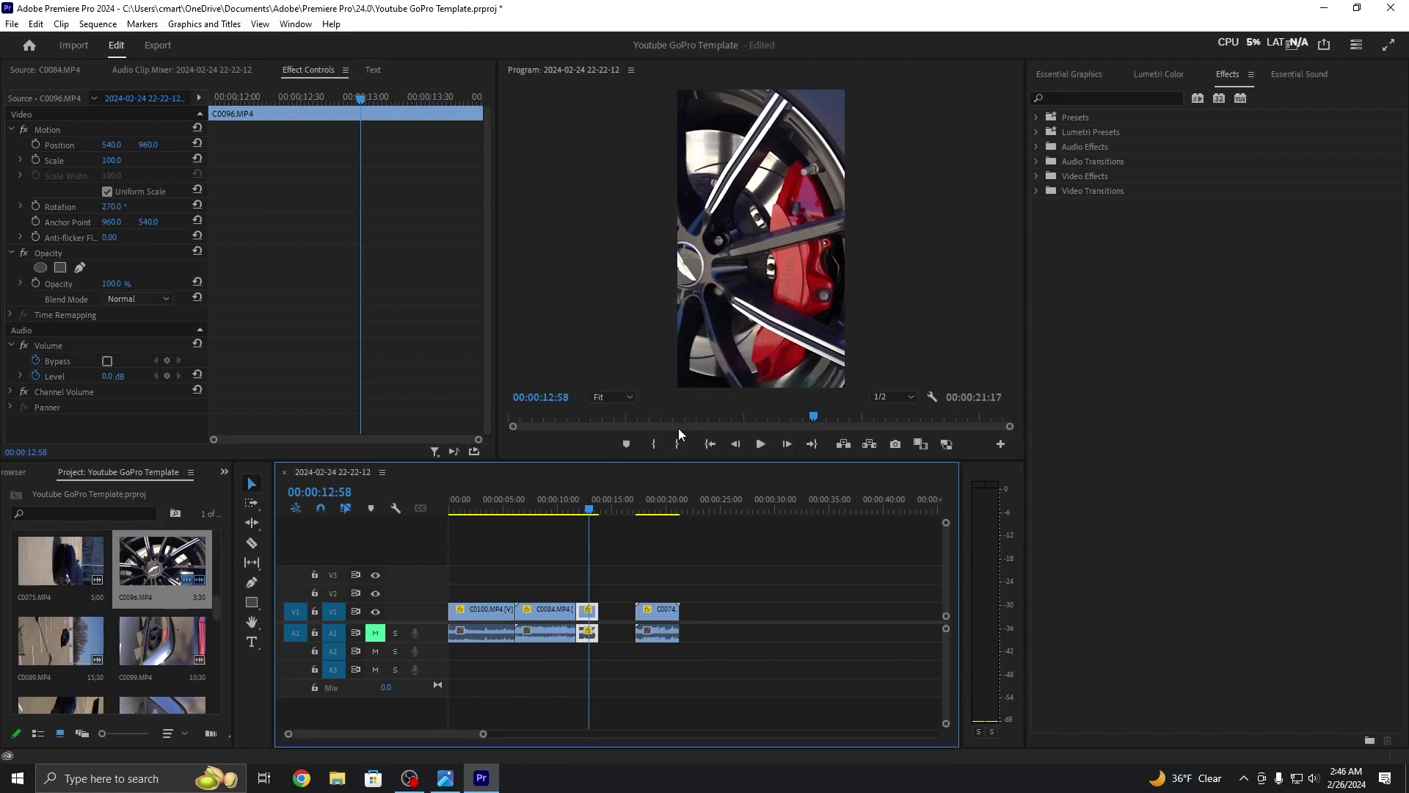
pyautogui.click(568, 507)
pyautogui.press('space')
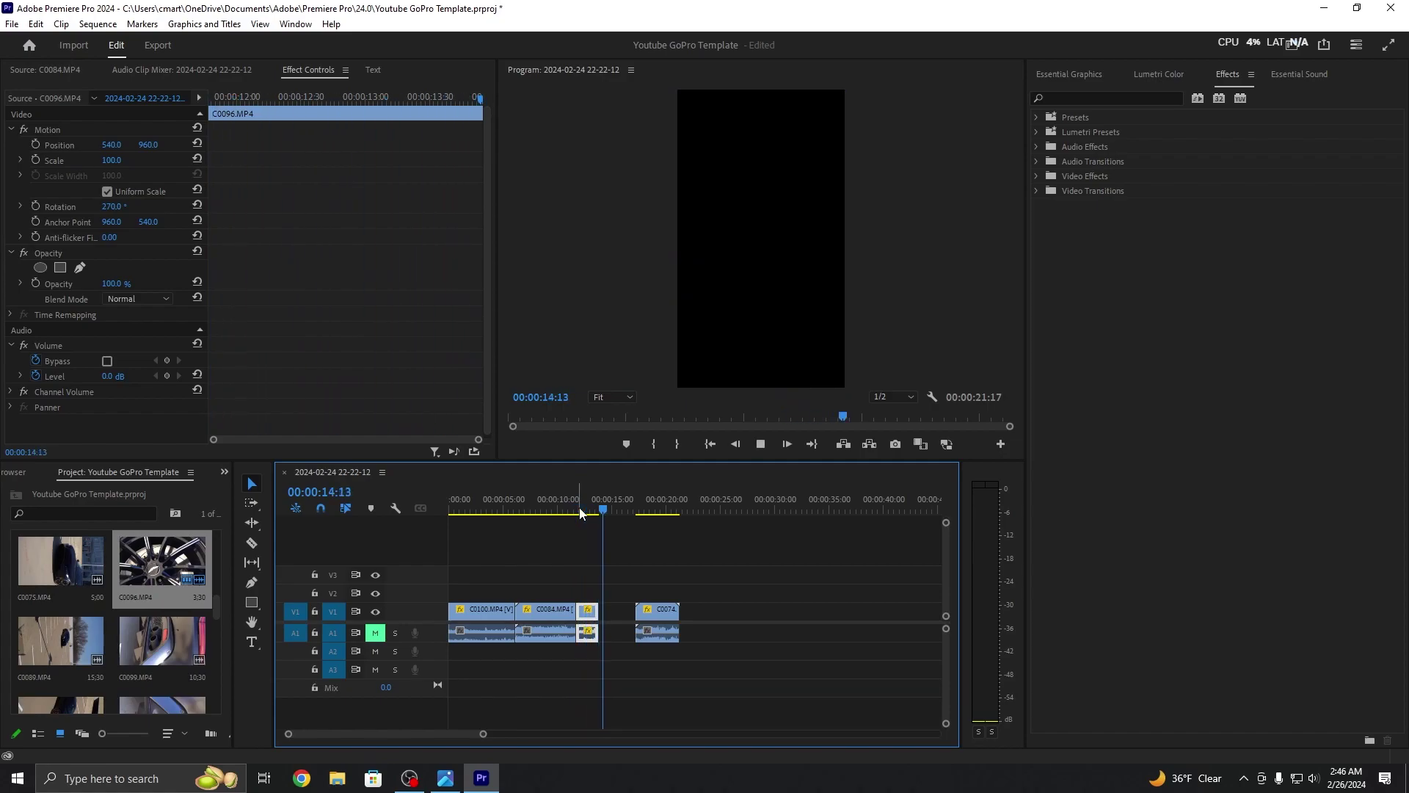
# Step: Delete the C0074.MP4 clip and place C0088.MP4 on V1 directly after the C0096.MP4 clip
pyautogui.click(668, 609)
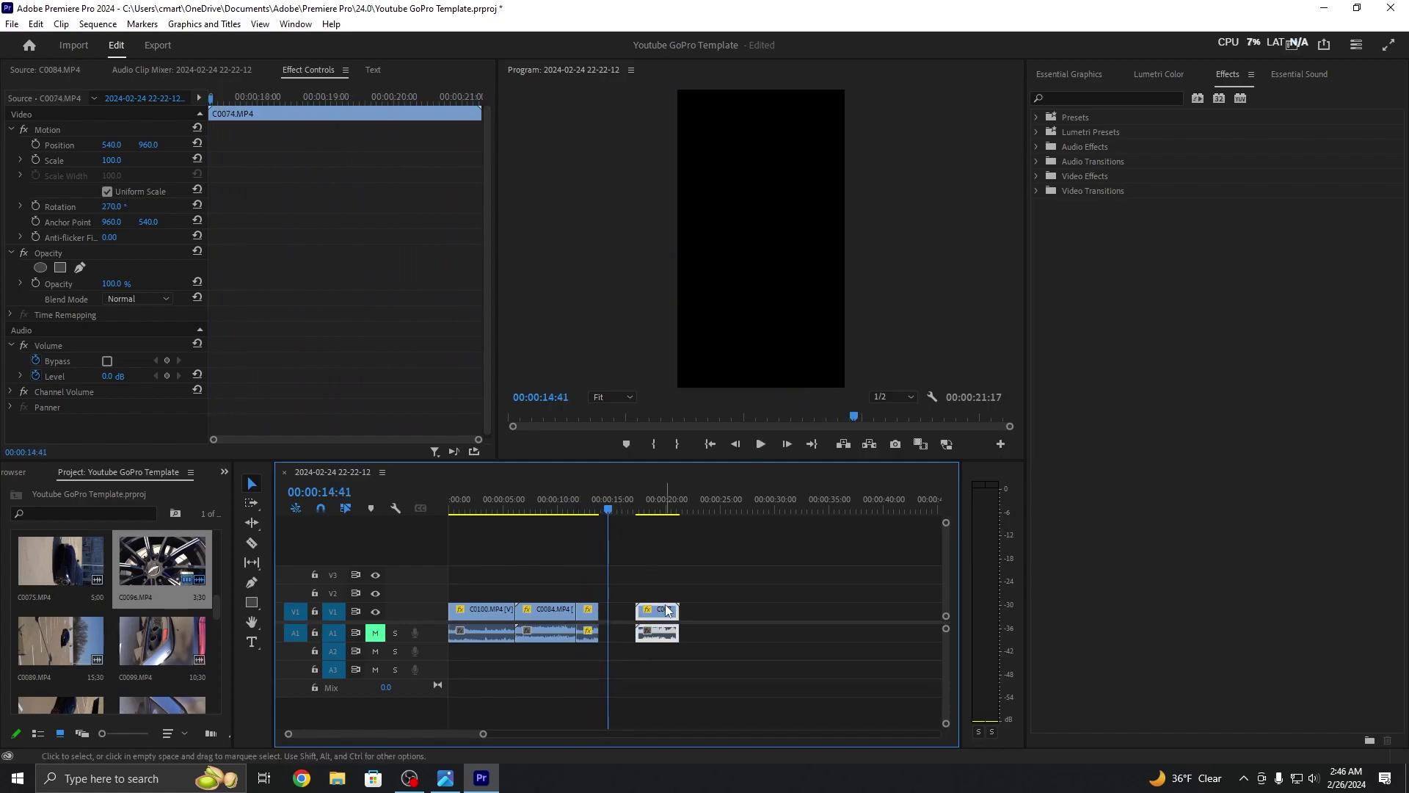
pyautogui.press('Delete')
pyautogui.scroll(-2, 169, 662)
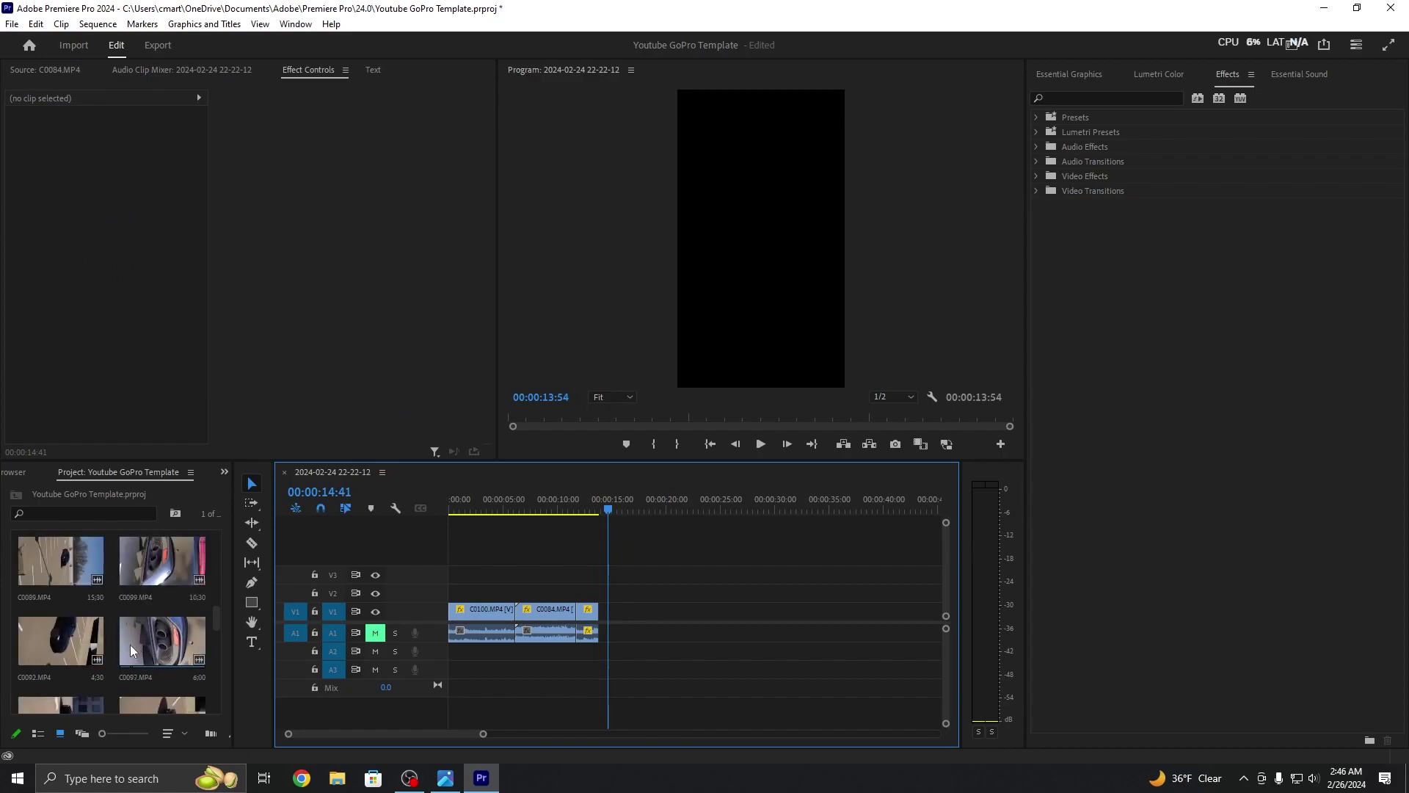
pyautogui.scroll(-2, 130, 645)
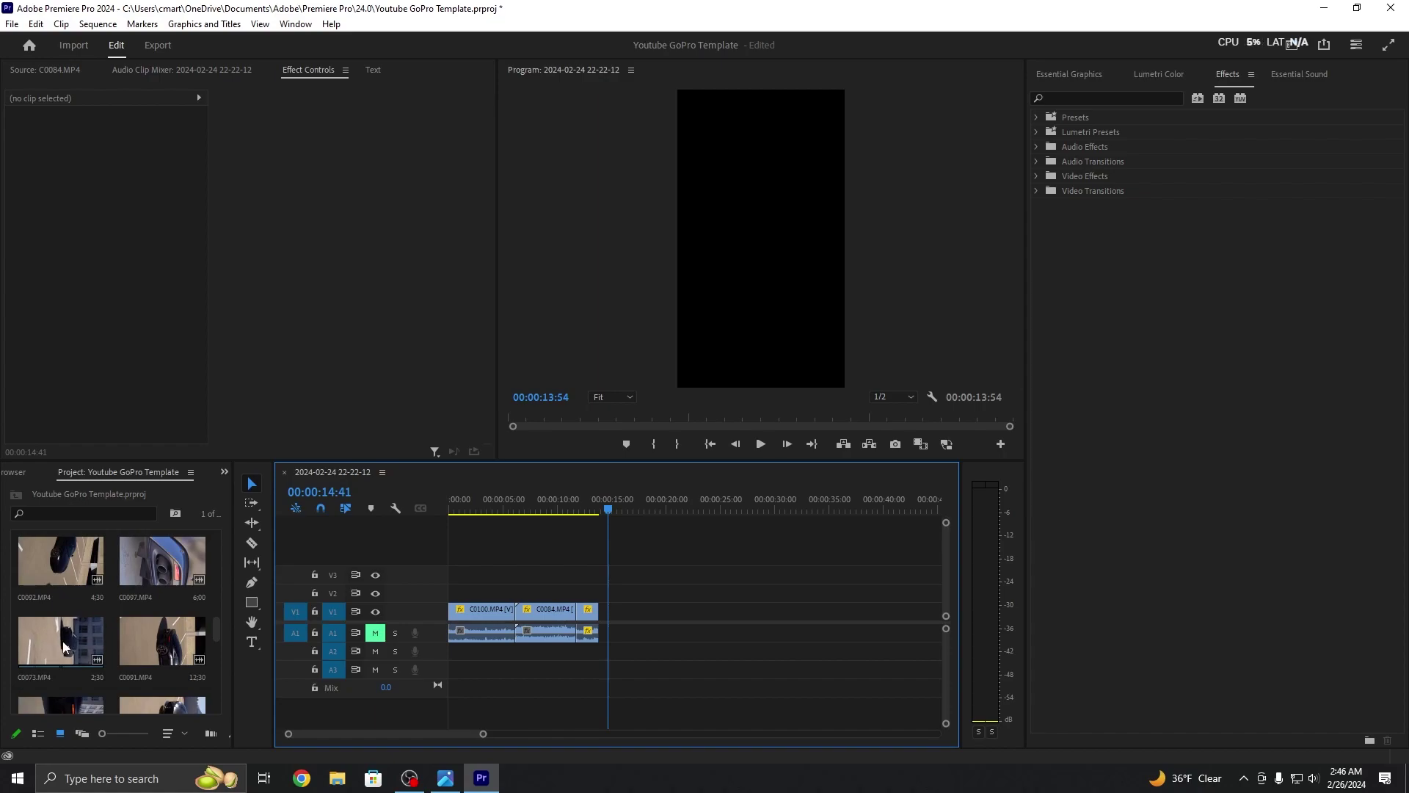
pyautogui.scroll(-2, 74, 647)
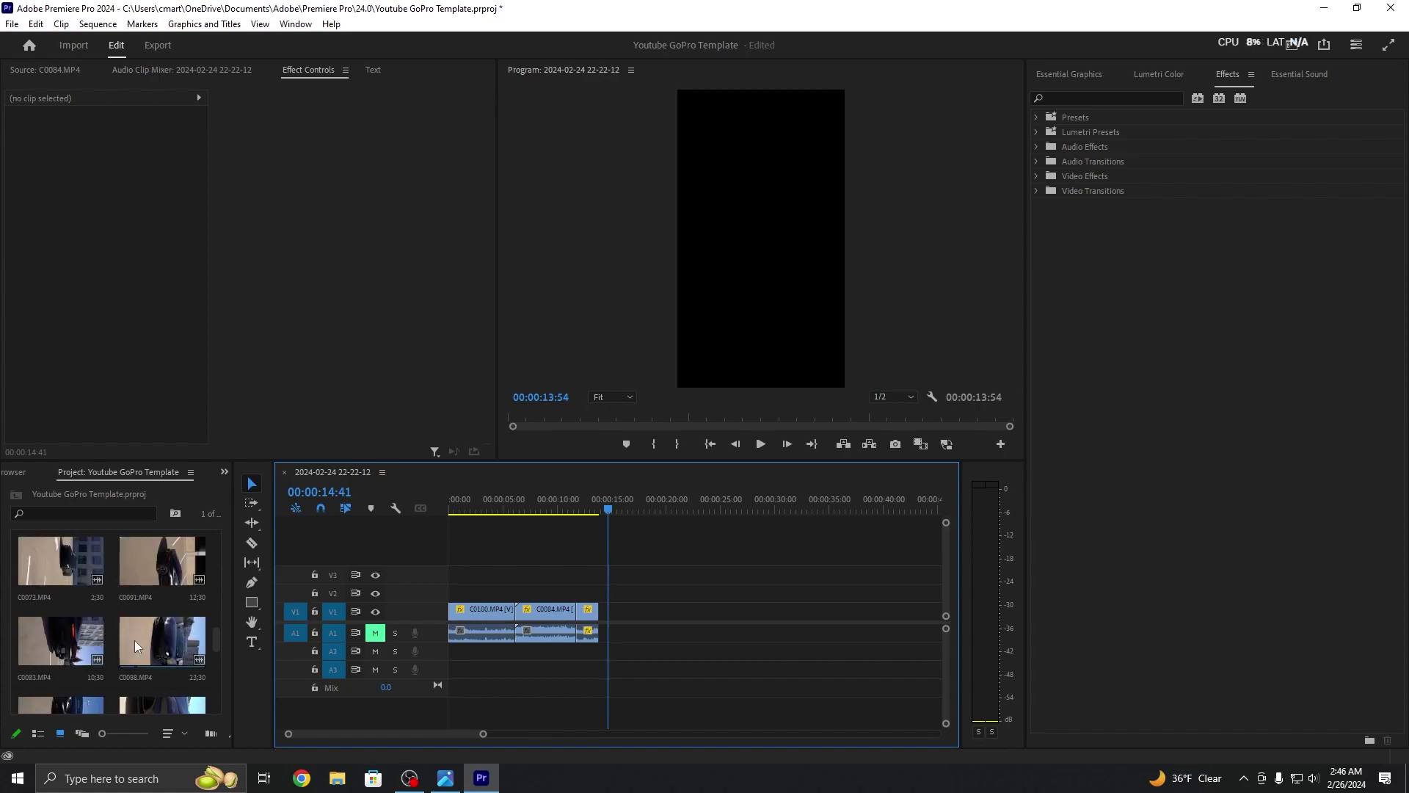
pyautogui.moveTo(140, 640); pyautogui.dragTo(595, 620)
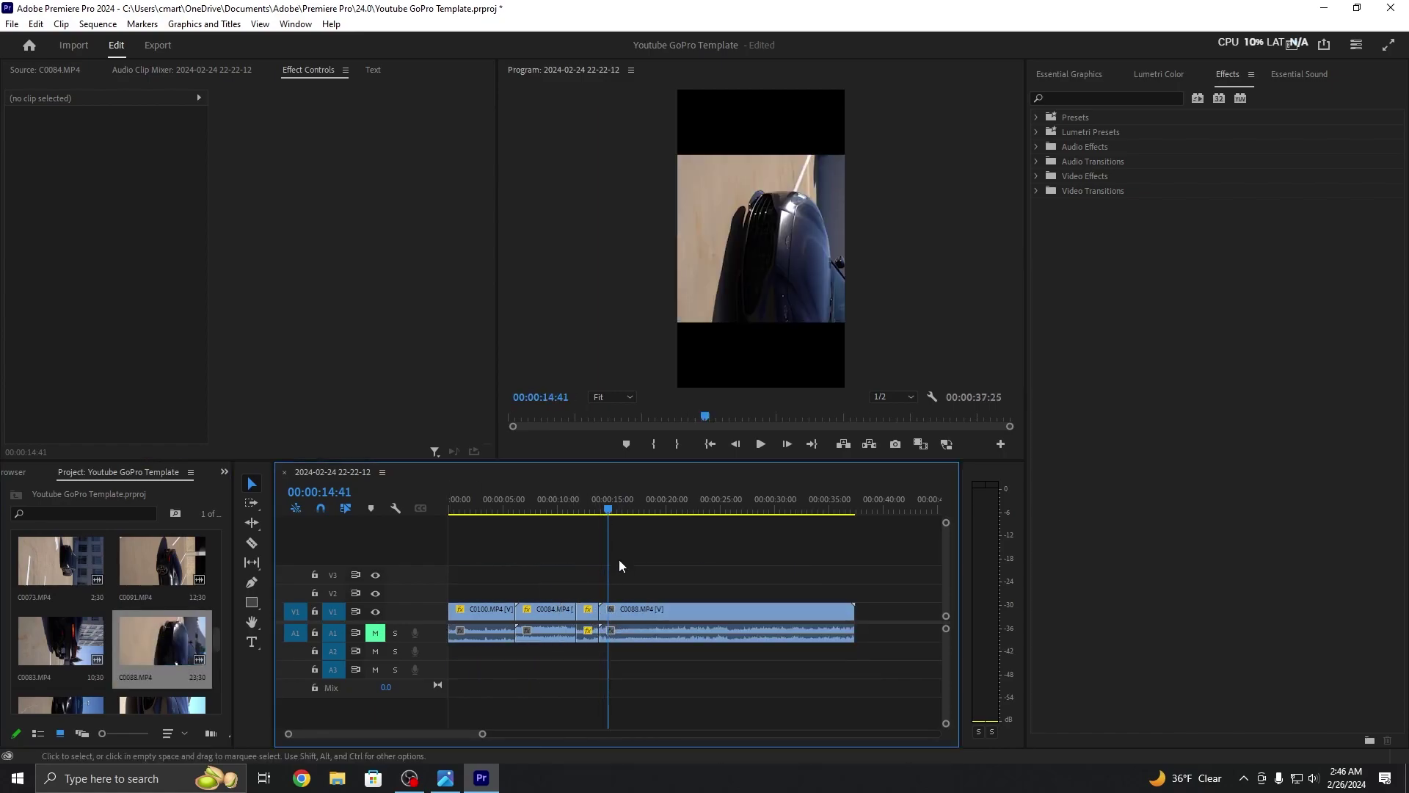
# Step: Set the rotation of the C0088.MP4 clip to 270°
pyautogui.click(659, 612)
pyautogui.click(125, 232)
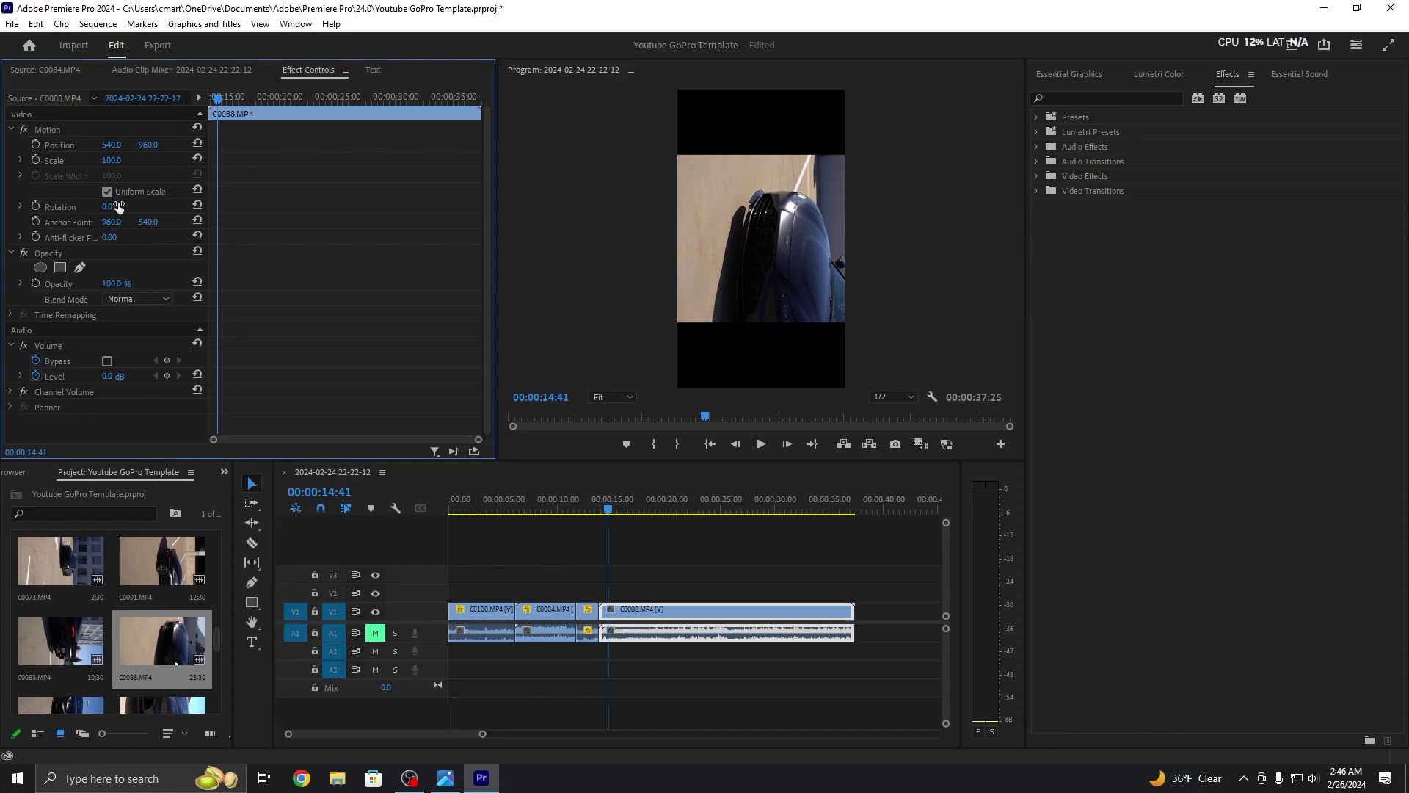
pyautogui.write('270')
pyautogui.press('Return')
# Step: Cut C0088.MP4 at 00:00:17:09, delete the part before the cut and close the gap after C0096.MP4
pyautogui.press('space')
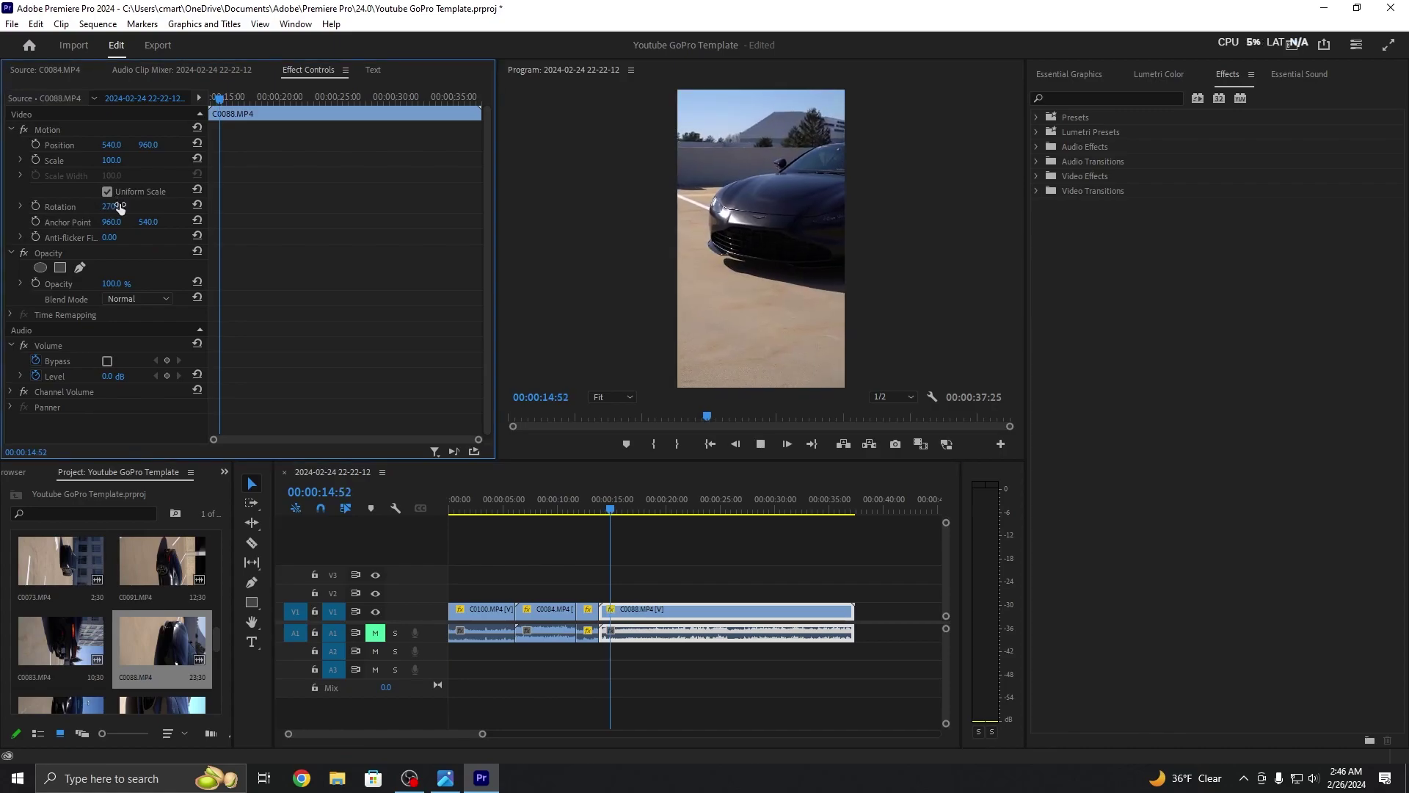
pyautogui.press('space')
pyautogui.hotkey('ctrl', 'k')
pyautogui.click(616, 609)
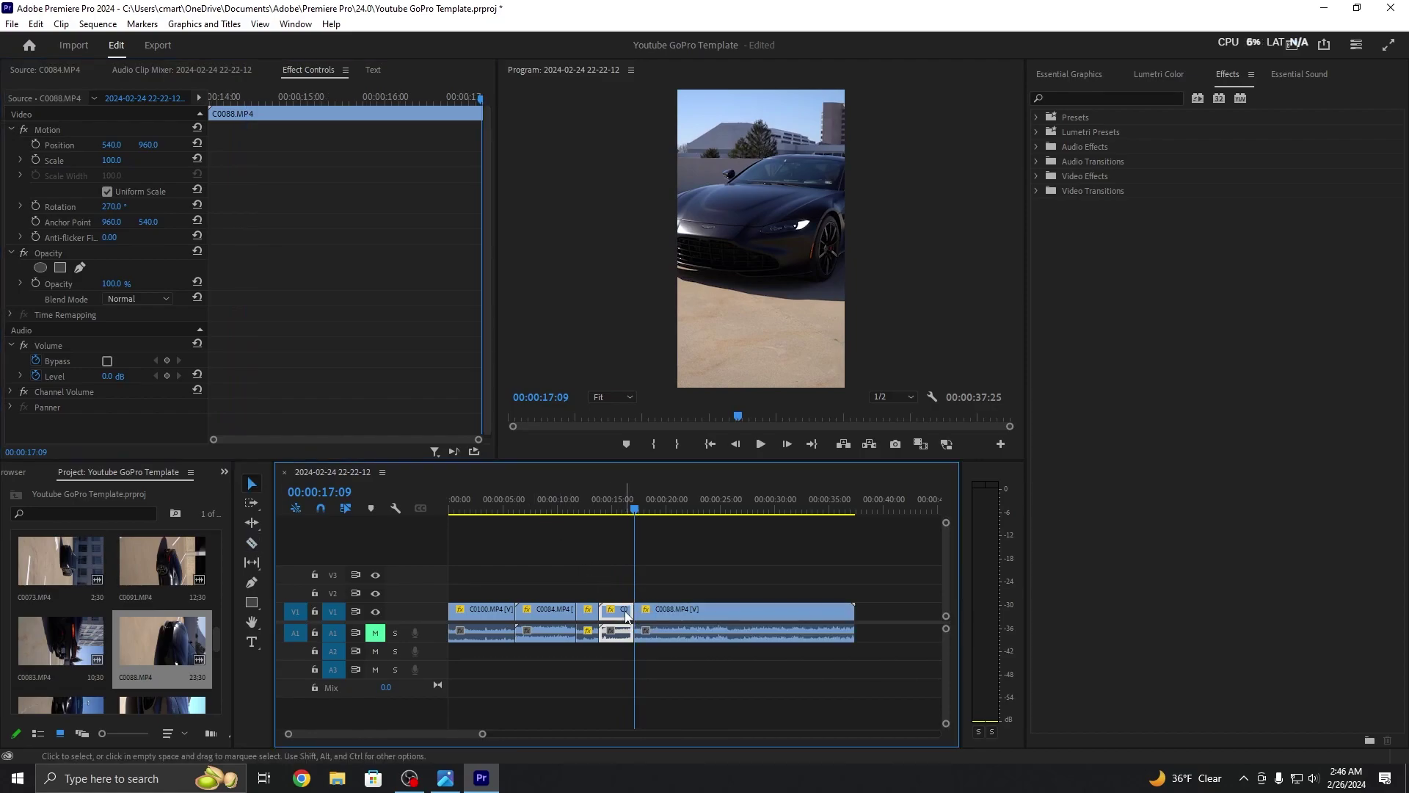
pyautogui.press('Delete')
pyautogui.moveTo(686, 621); pyautogui.dragTo(650, 621)
# Step: Play from the end of C0084.MP4 into C0088.MP4 to find where the C0088.MP4 shot should end
pyautogui.moveTo(613, 505); pyautogui.dragTo(569, 506)
pyautogui.press('space')
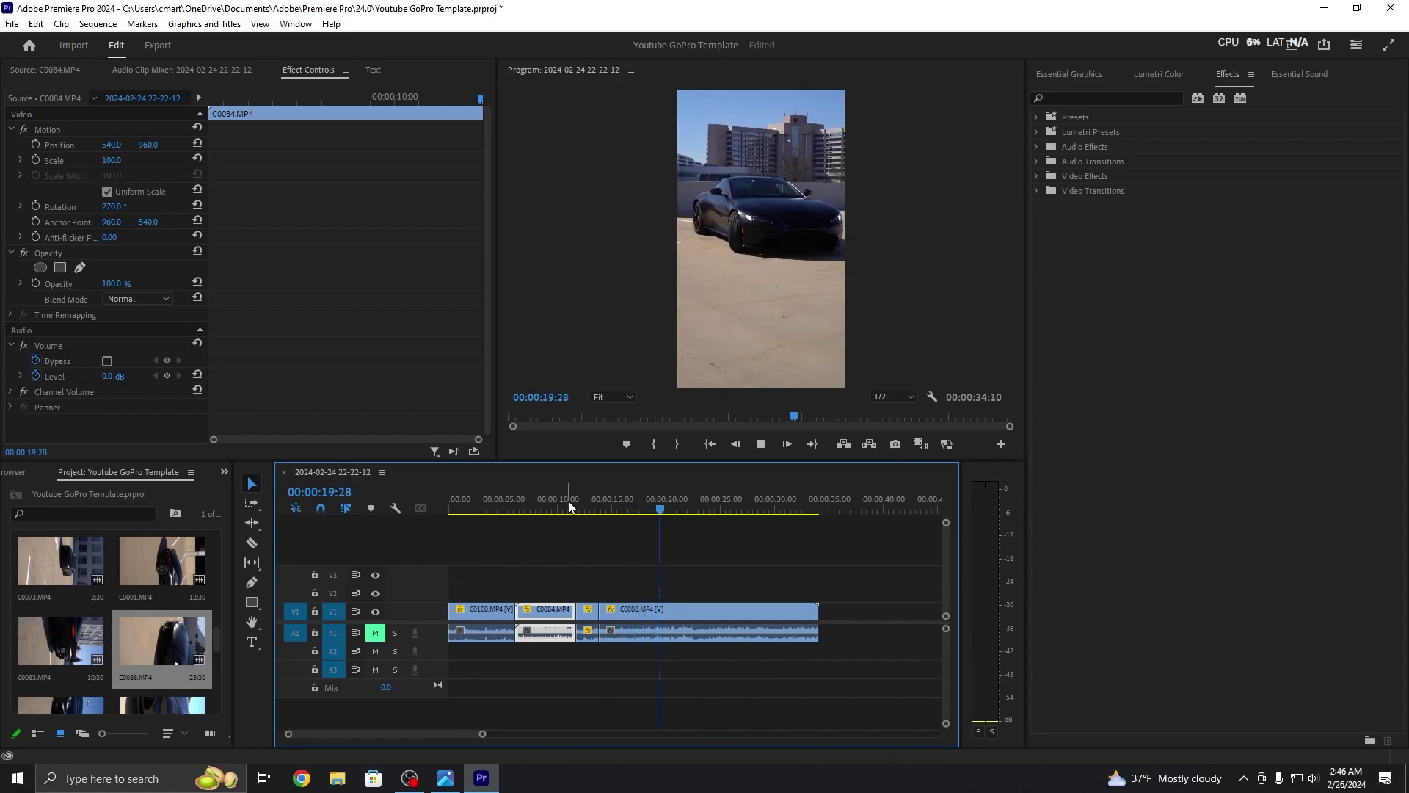
pyautogui.press('space')
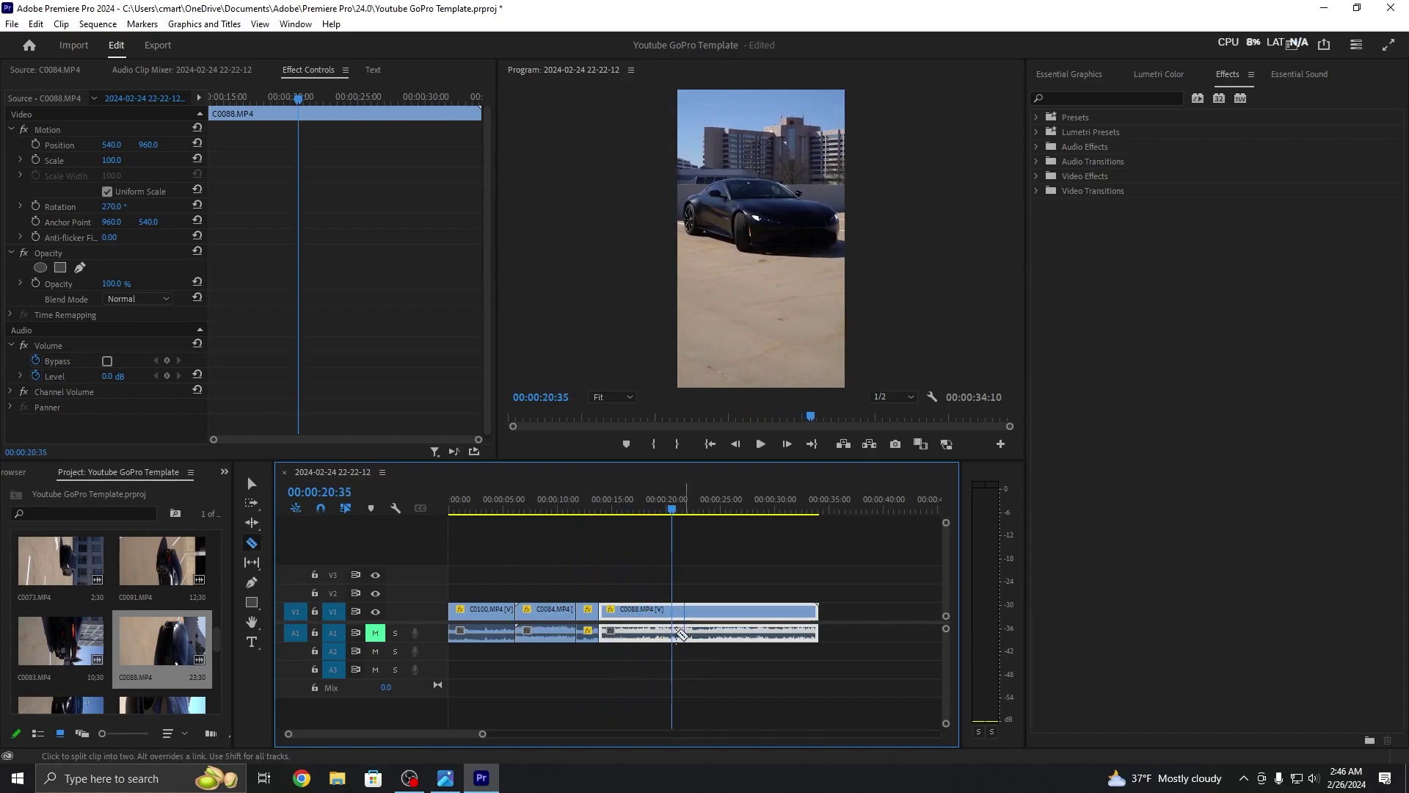
# Step: Split the C0088.MP4 clip at 00:00:20:35, review the rest of the shot and delete the part after the cut
pyautogui.click(684, 635)
pyautogui.press('v')
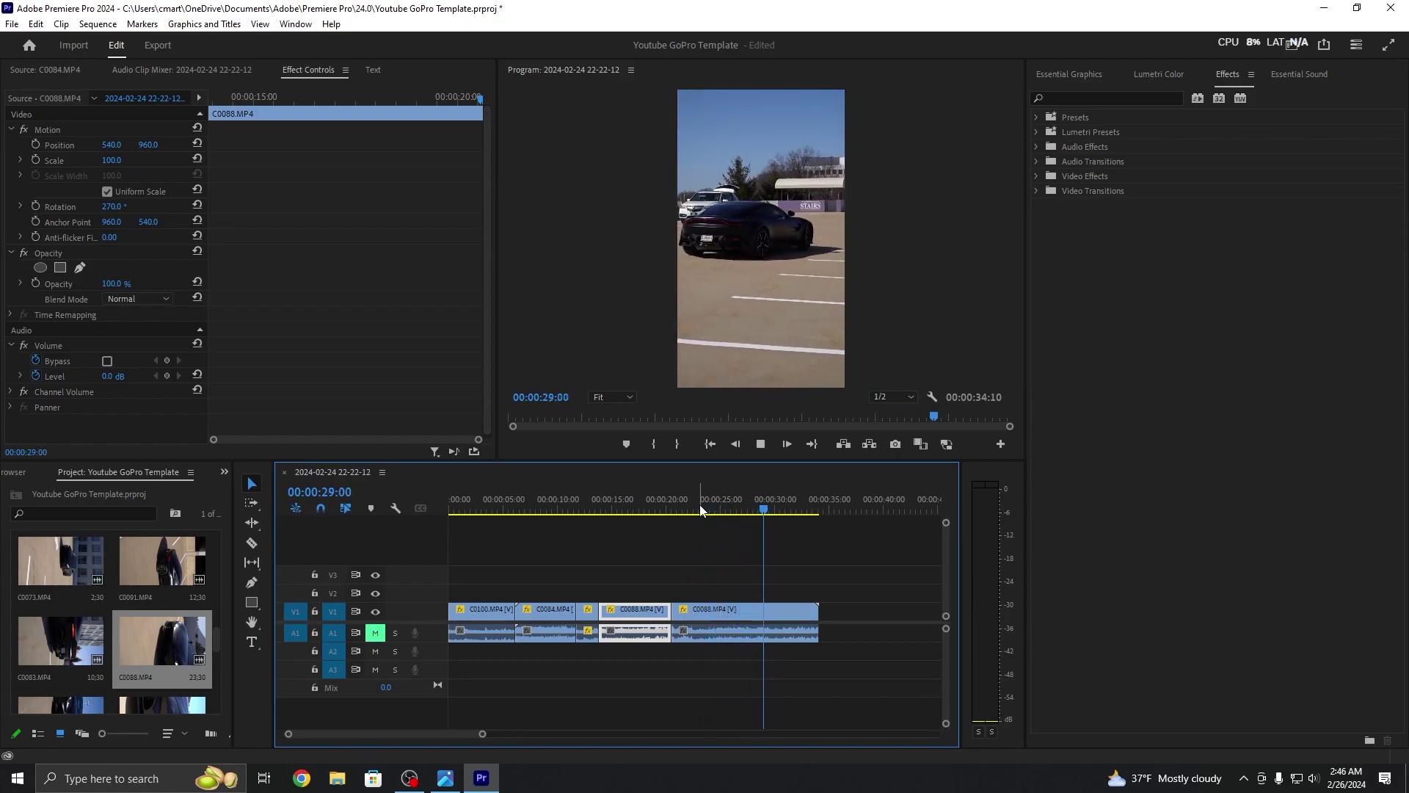
pyautogui.click(749, 626)
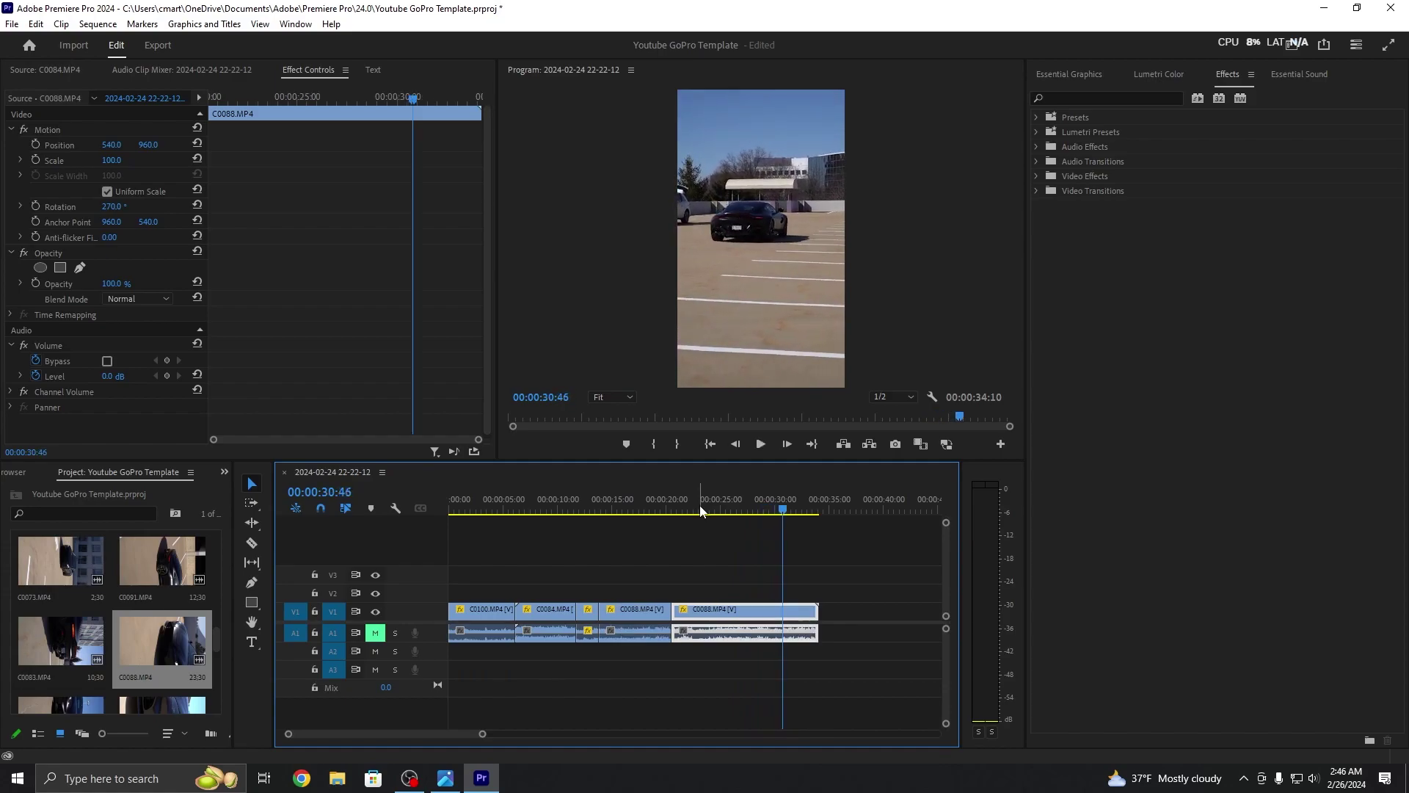
pyautogui.press('Delete')
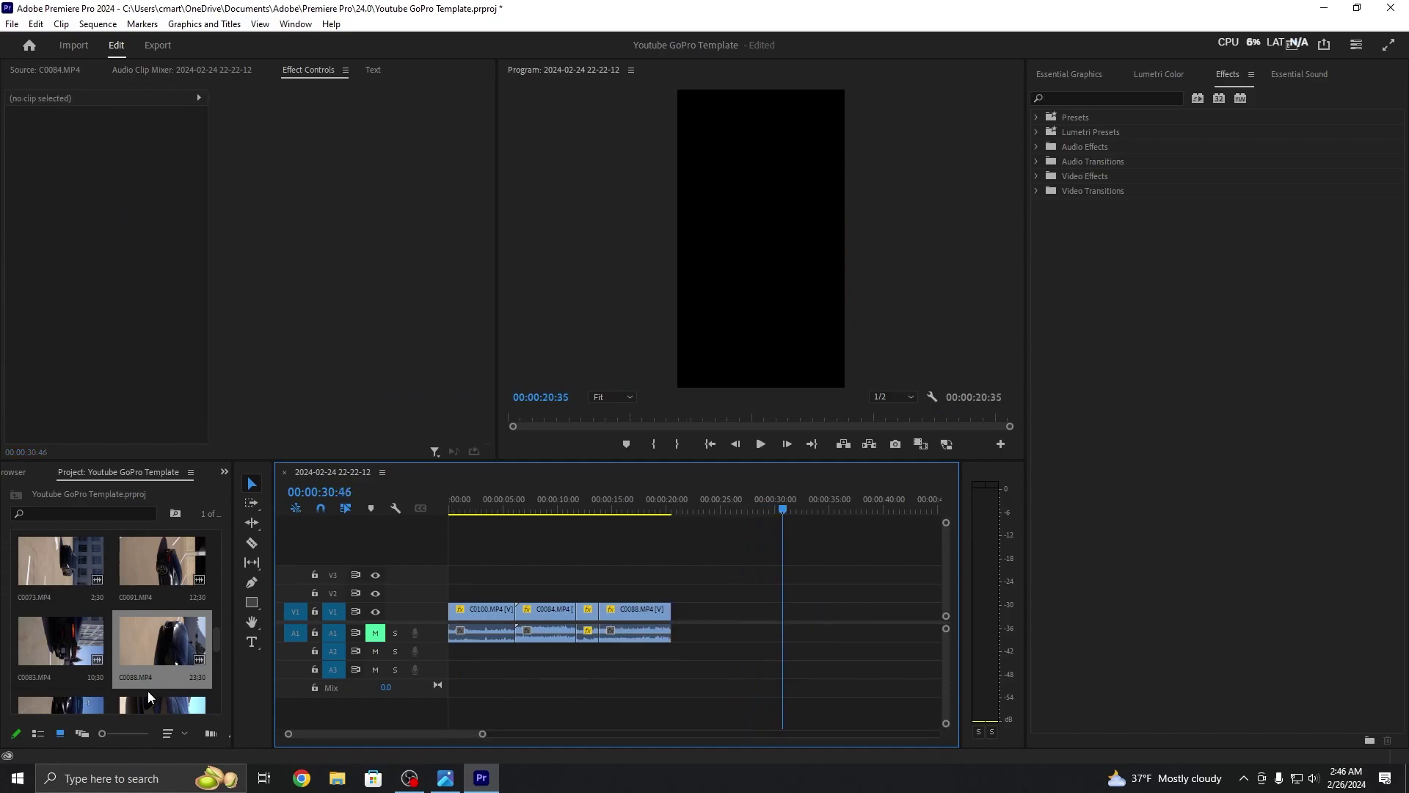
# Step: Find the C0098.MP4 clip among the project media and place it directly after C0088.MP4 on the timeline
pyautogui.scroll(-1, 147, 675)
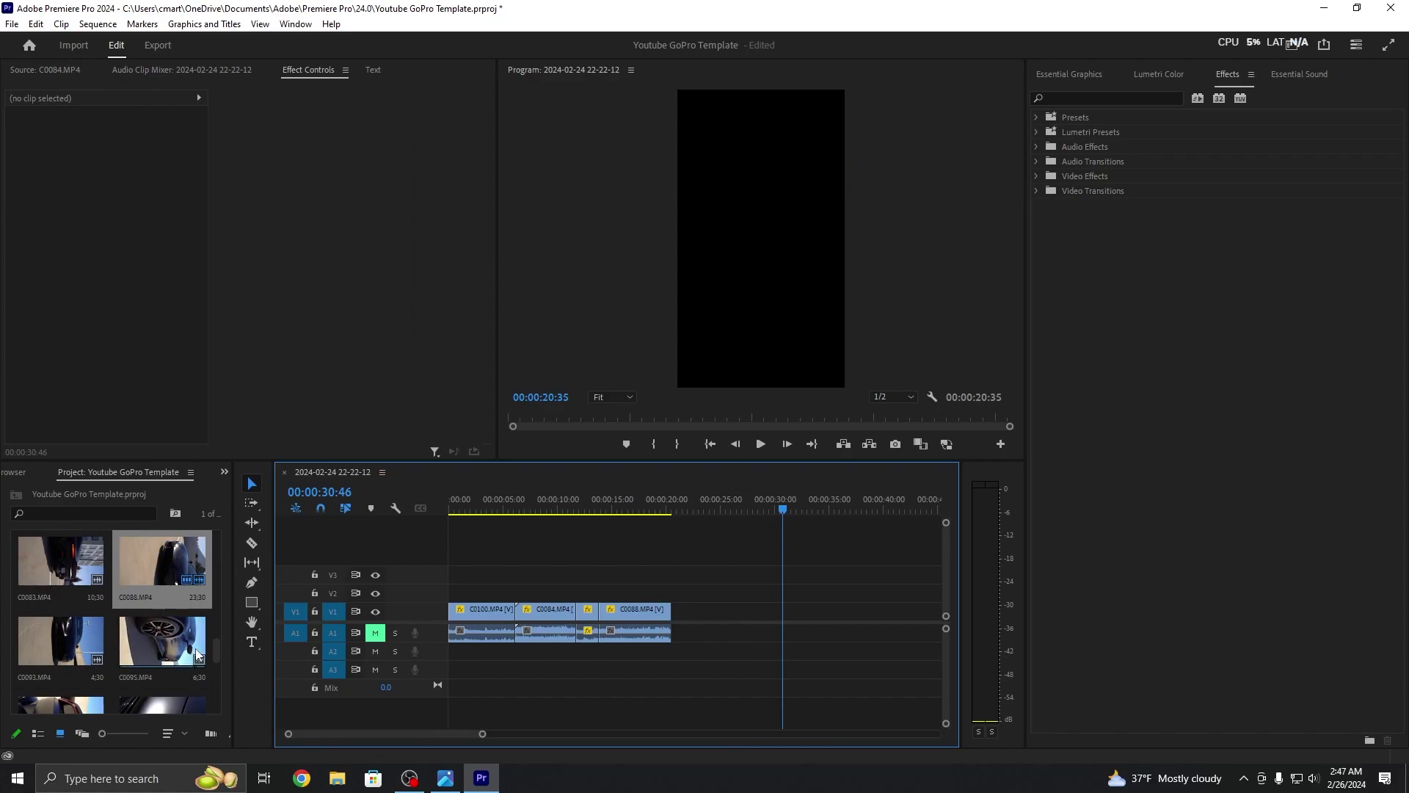
pyautogui.scroll(-1, 159, 655)
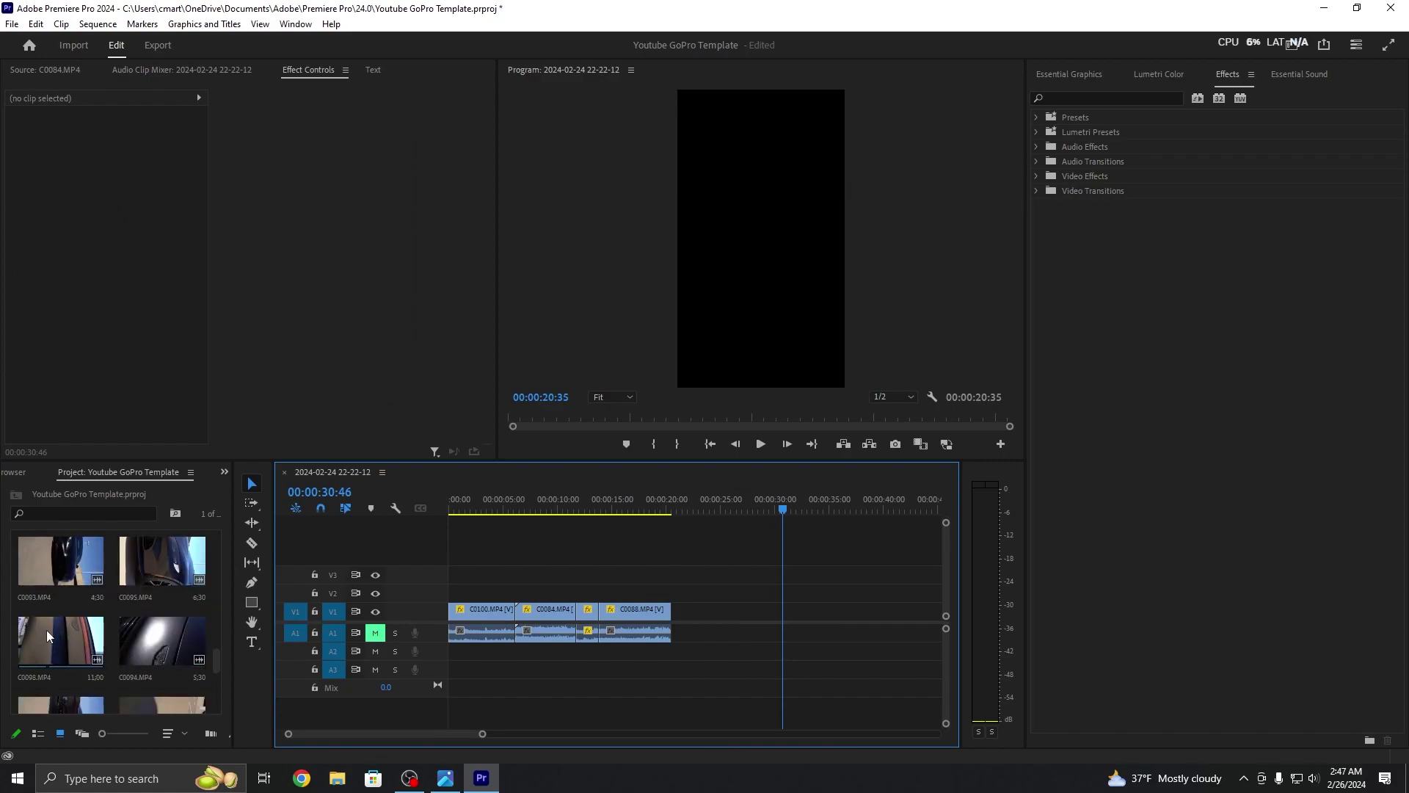
pyautogui.moveTo(41, 632); pyautogui.dragTo(678, 627)
# Step: Set the rotation of the C0098.MP4 clip to 270°
pyautogui.moveTo(707, 508); pyautogui.dragTo(682, 508)
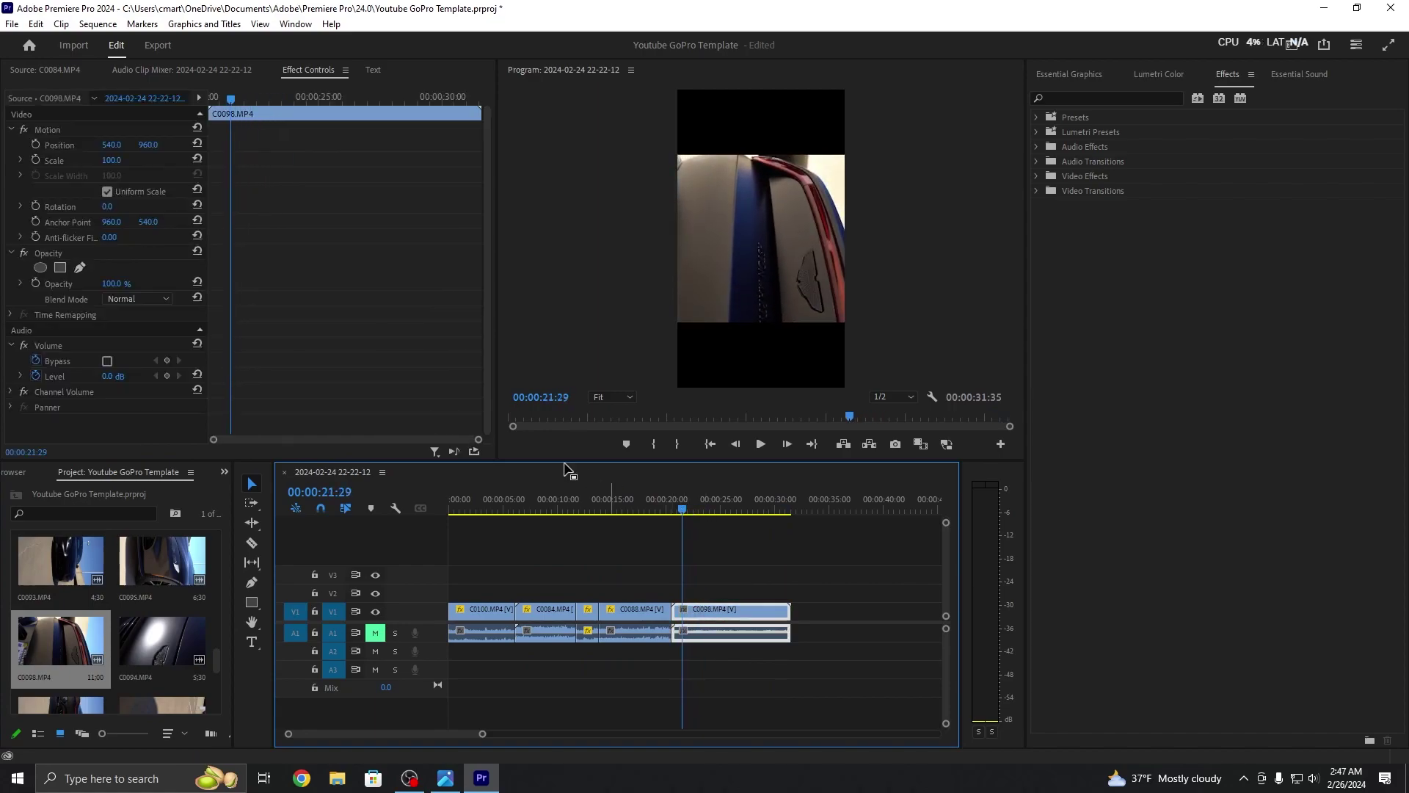
pyautogui.click(108, 205)
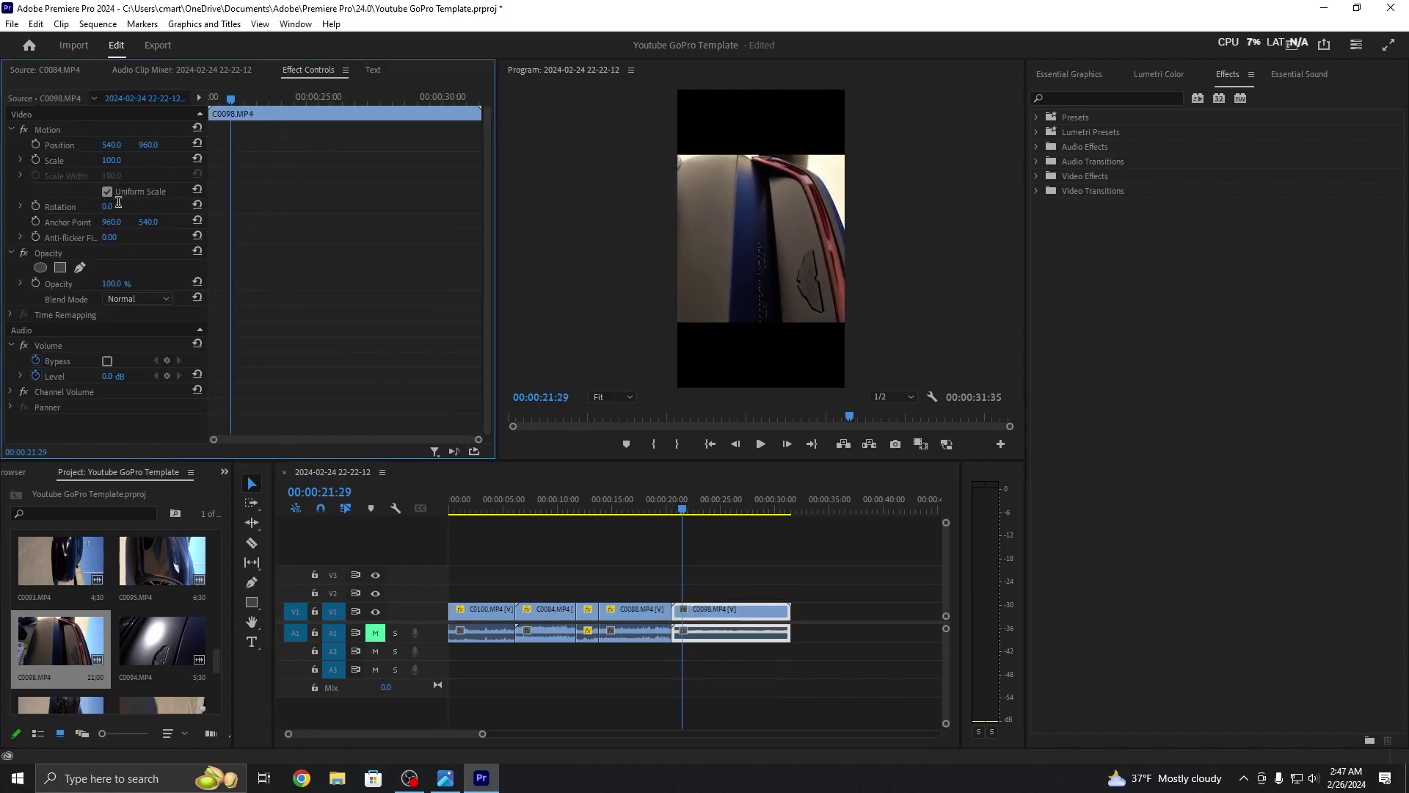
pyautogui.write('270')
pyautogui.press('Return')
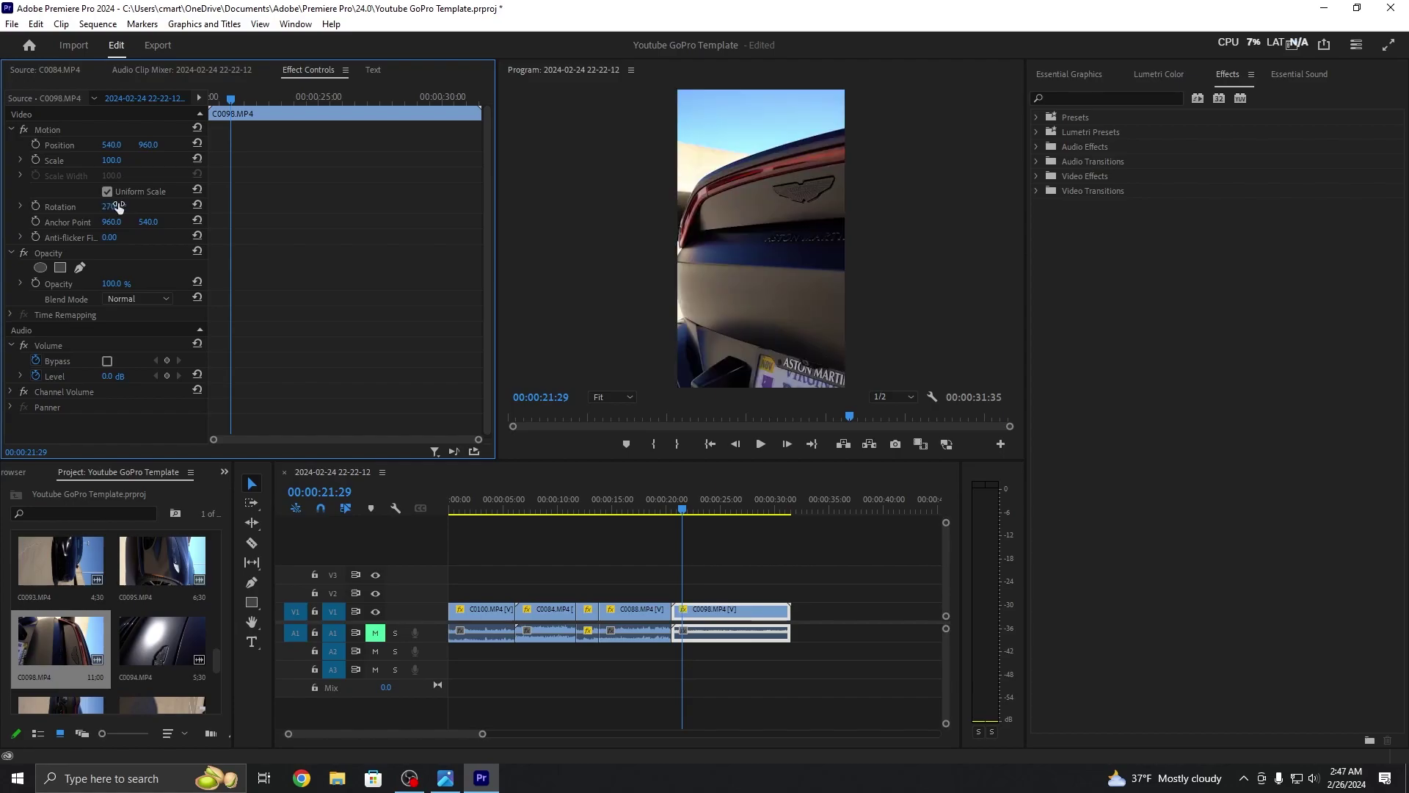
# Step: Review the C0098.MP4 shot, cut it at 00:00:22:09 and delete the part before the cut
pyautogui.press('space')
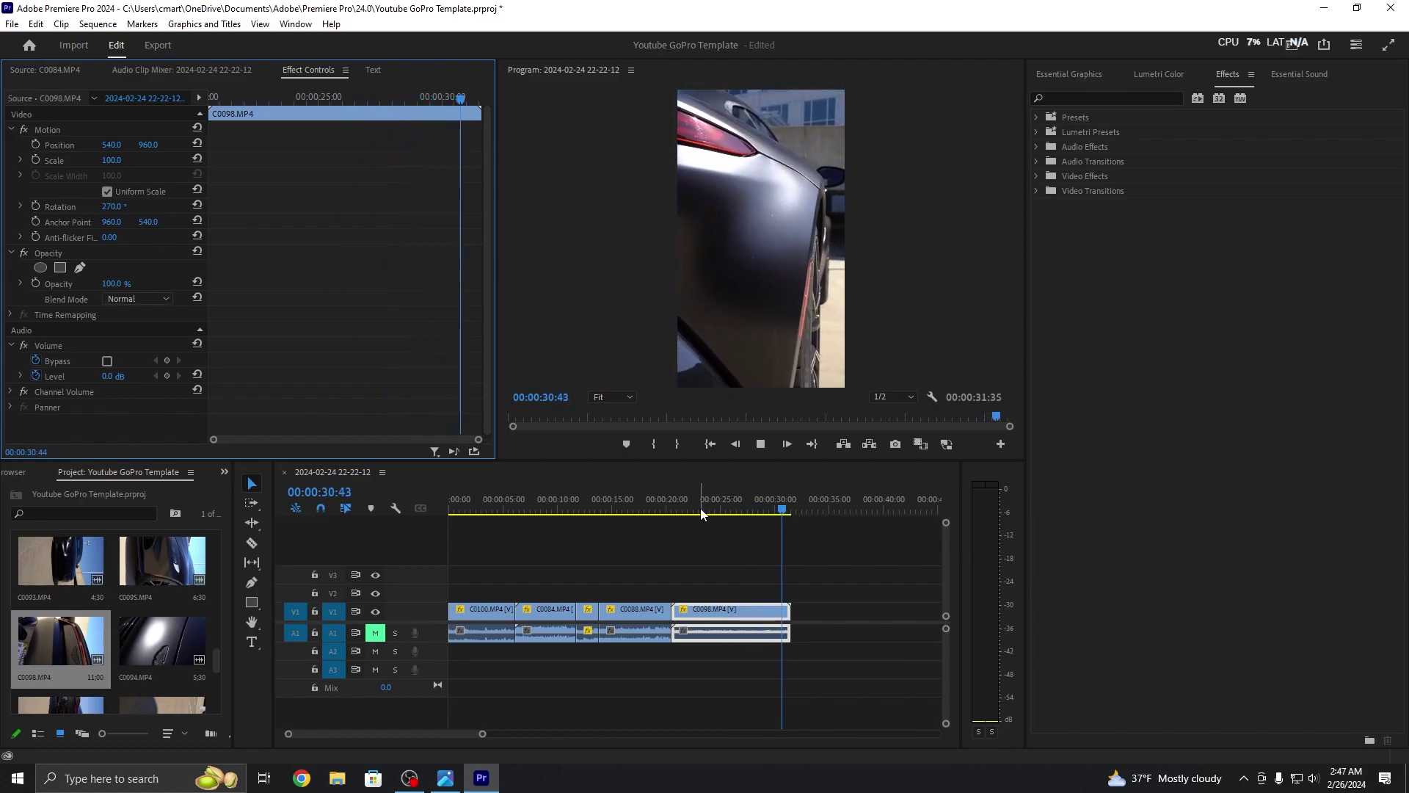
pyautogui.click(778, 512)
pyautogui.moveTo(778, 512); pyautogui.dragTo(667, 512)
pyautogui.press('space')
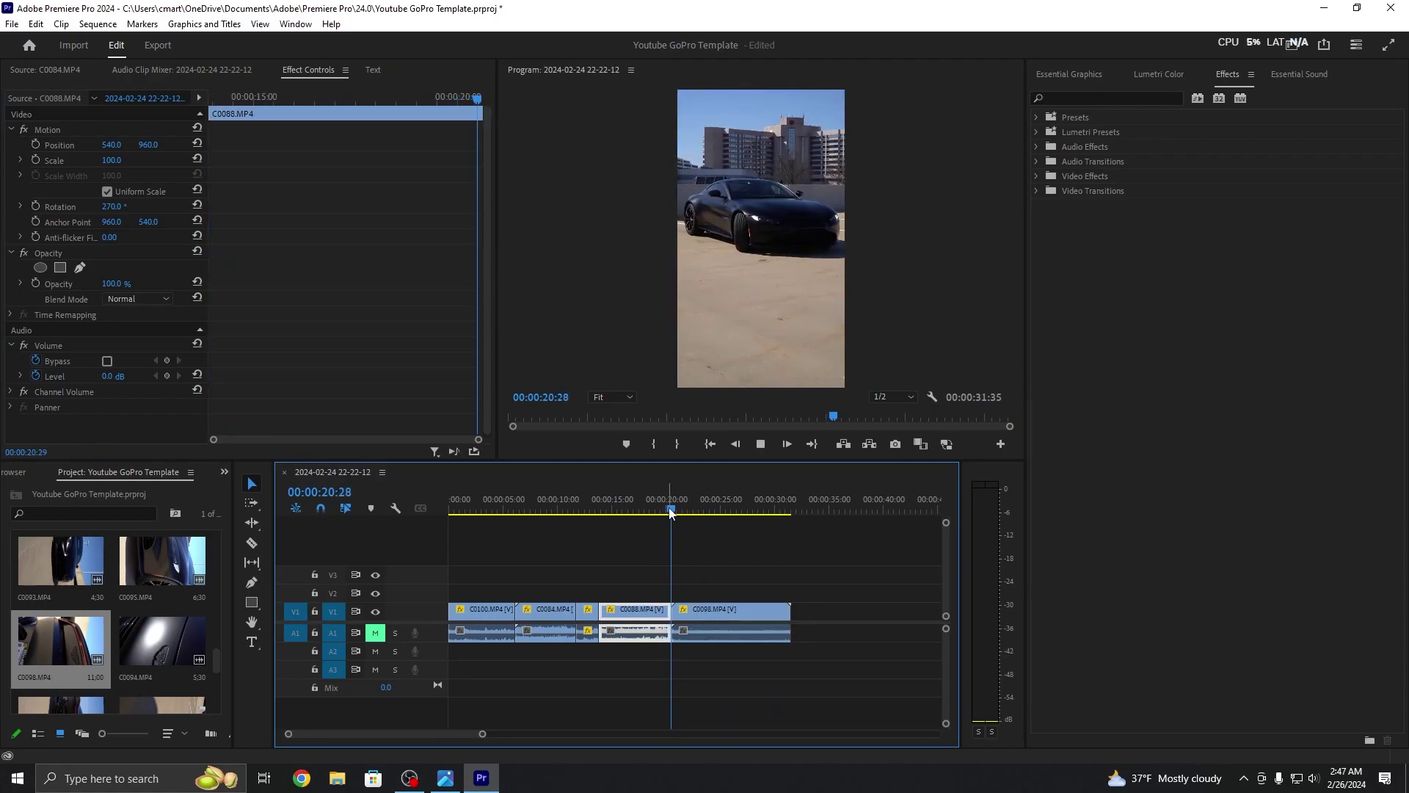
pyautogui.press('space')
pyautogui.press('c')
pyautogui.click(688, 609)
pyautogui.press('v')
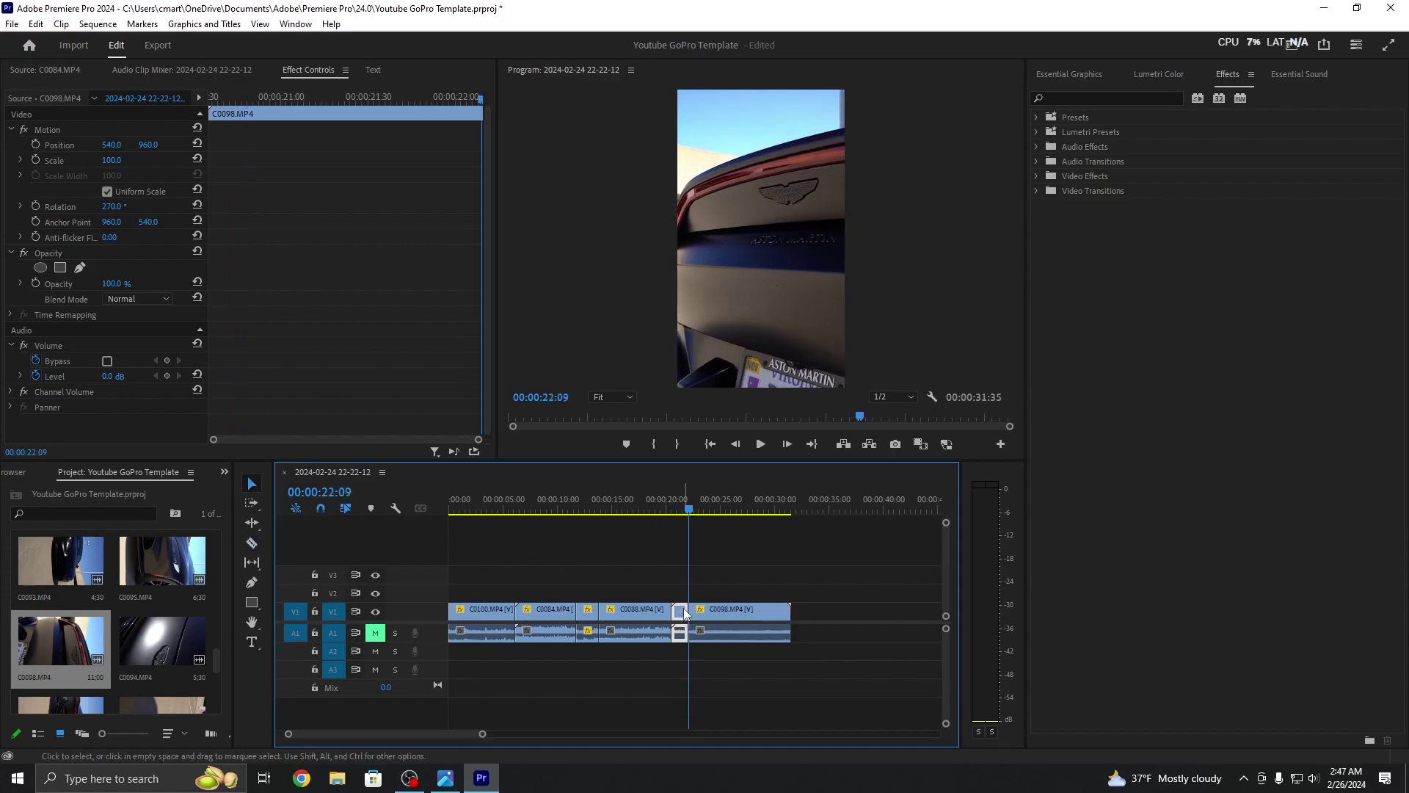
pyautogui.press('Delete')
# Step: Split C0098.MP4 at 00:00:24:58, move the first part up against C0088.MP4 and delete the part after the cut
pyautogui.press('space')
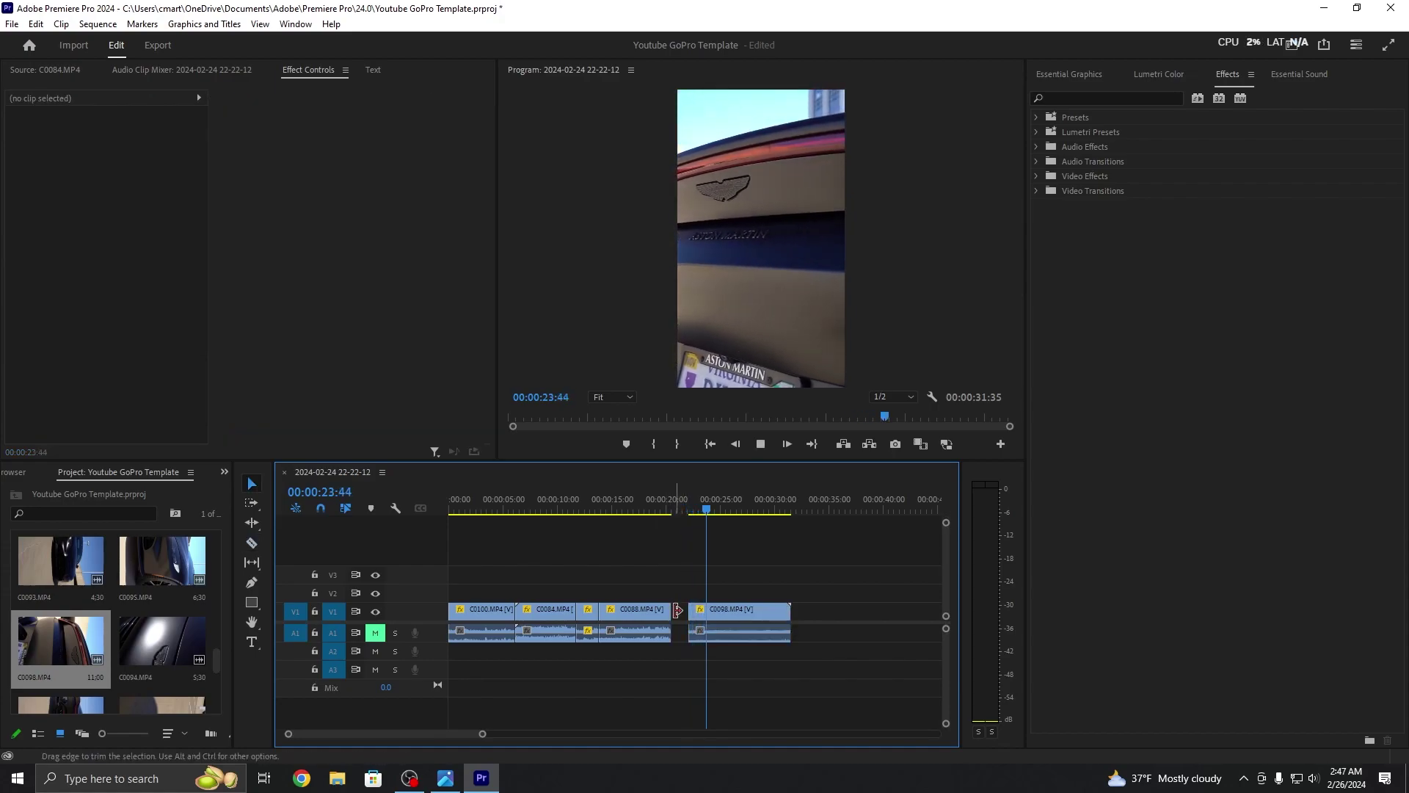
pyautogui.click(677, 609)
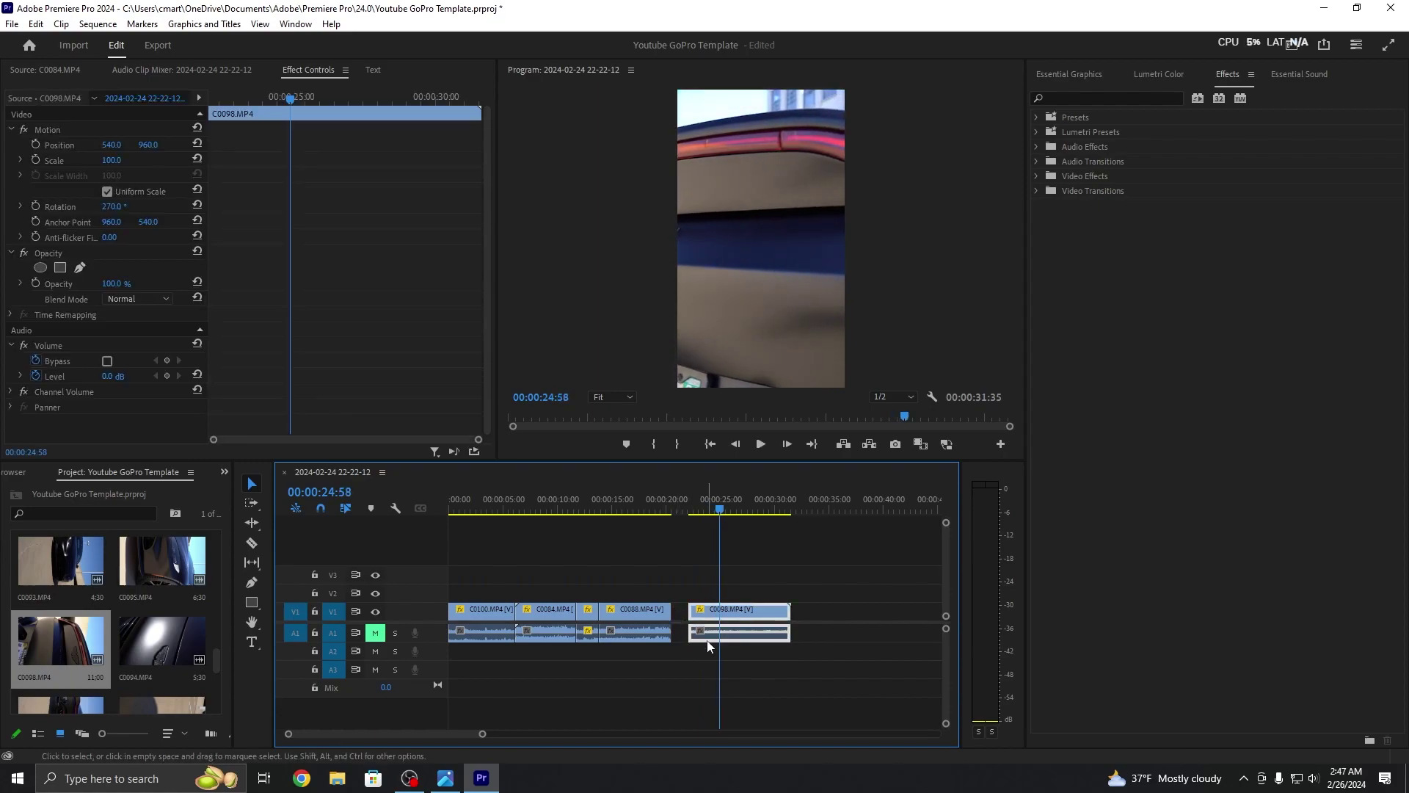
pyautogui.press('c')
pyautogui.click(720, 615)
pyautogui.press('v')
pyautogui.moveTo(711, 614); pyautogui.dragTo(696, 610)
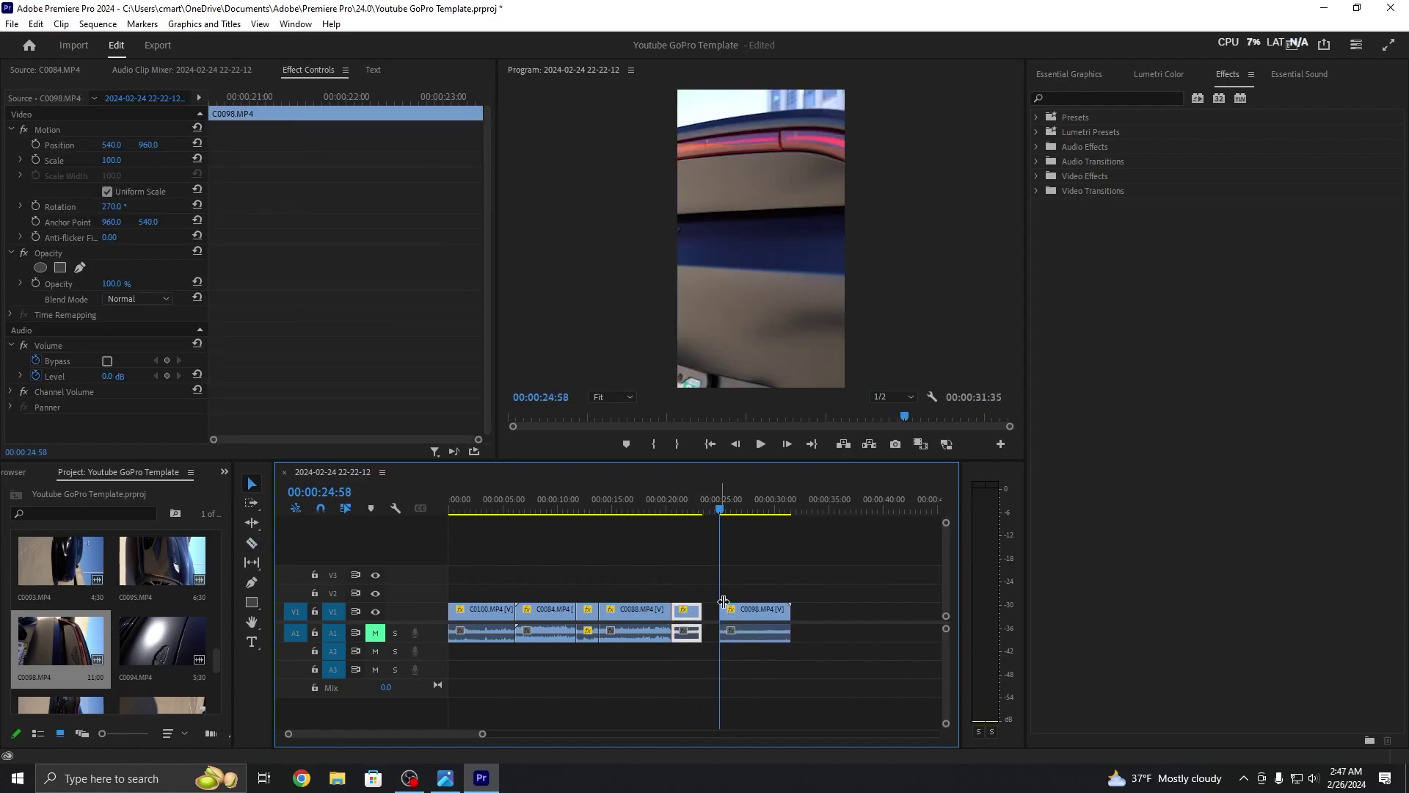
pyautogui.press('Delete')
# Step: Scale the C0098.MP4 clip to 138 and set its position to 540, 1320
pyautogui.moveTo(712, 514); pyautogui.dragTo(677, 514)
pyautogui.click(112, 161)
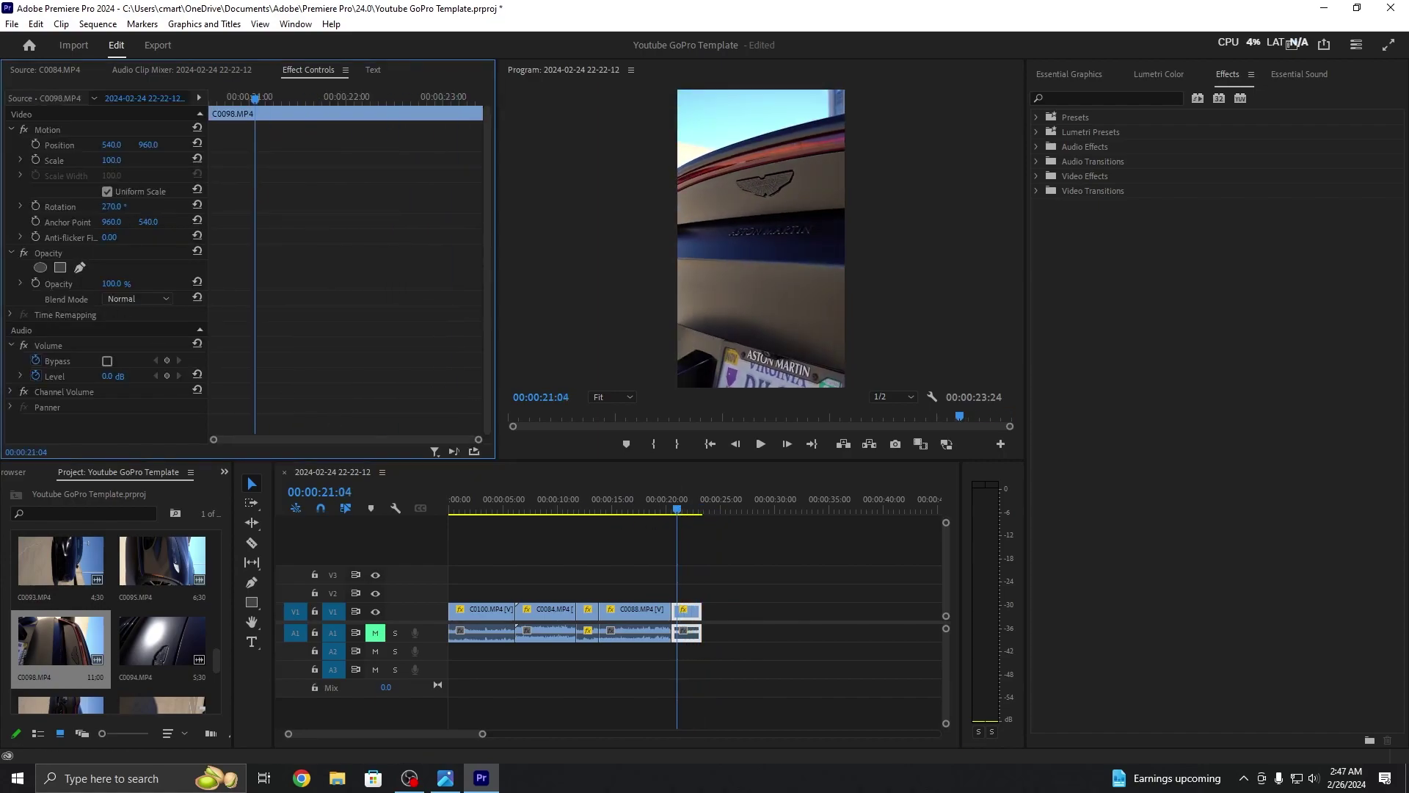
pyautogui.moveTo(112, 161); pyautogui.dragTo(140, 161)
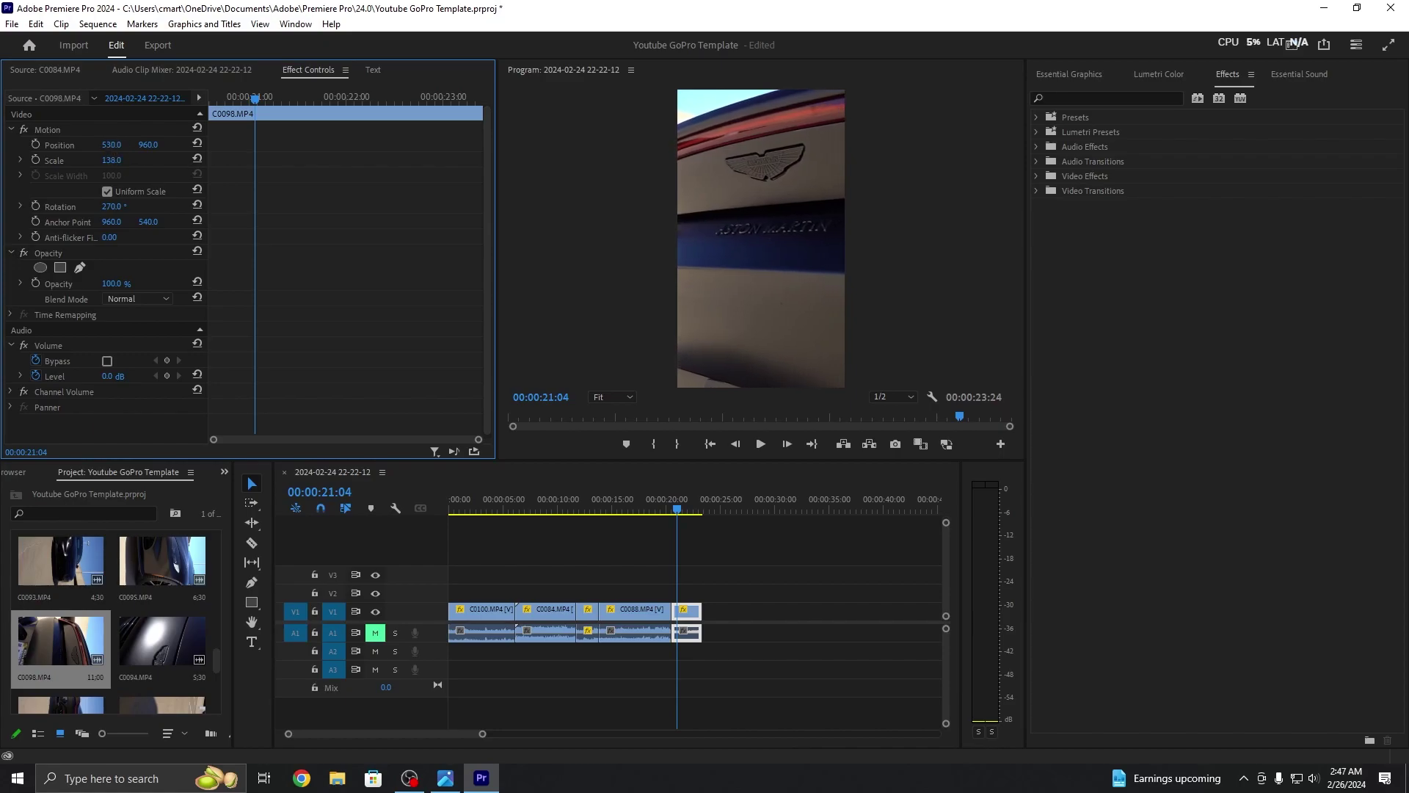
pyautogui.click(196, 147)
pyautogui.moveTo(152, 145); pyautogui.dragTo(369, 146)
pyautogui.press('space')
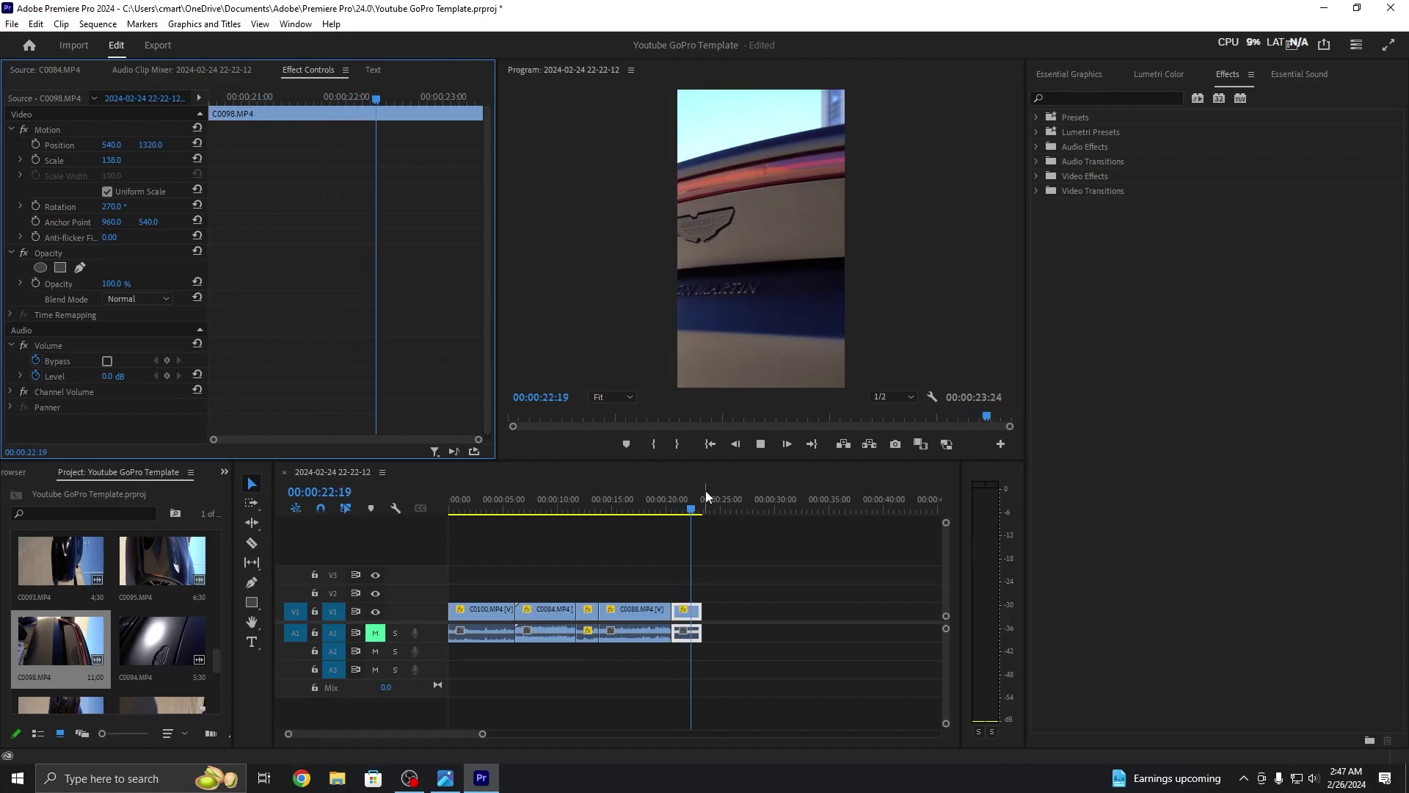
# Step: Replay the start of C0098.MP4, cut it at 00:00:21:05, delete the part before the cut and close the gap
pyautogui.click(674, 511)
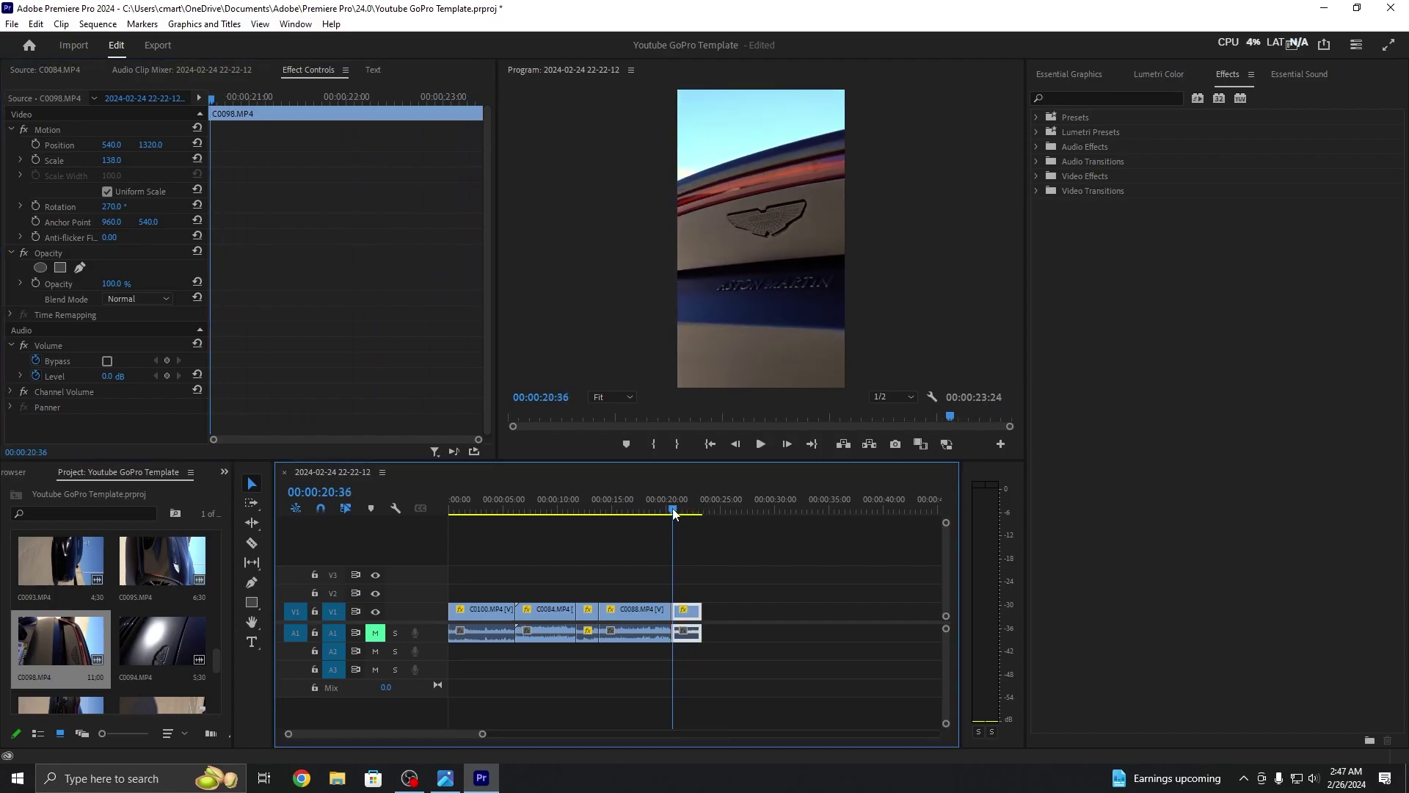
pyautogui.press('space')
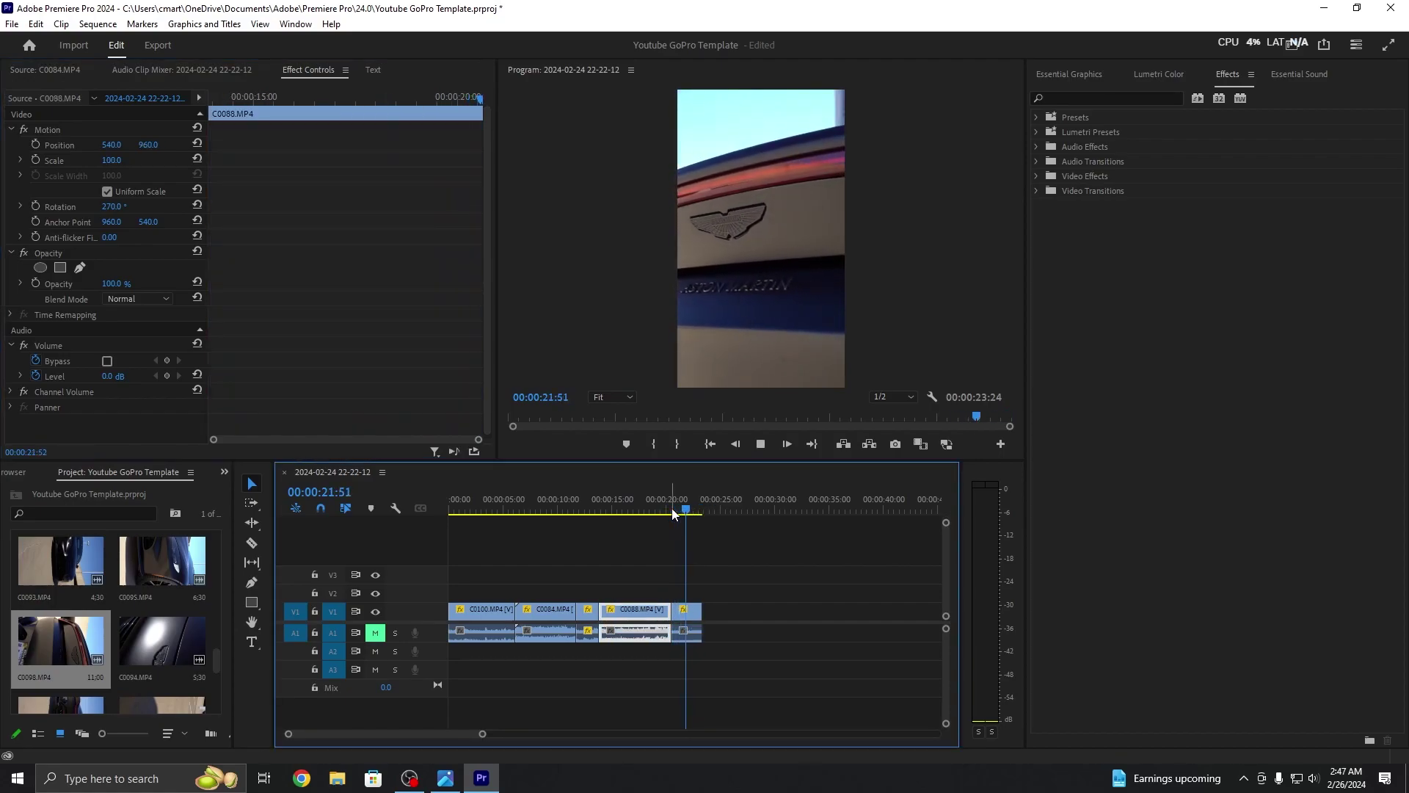
pyautogui.click(673, 512)
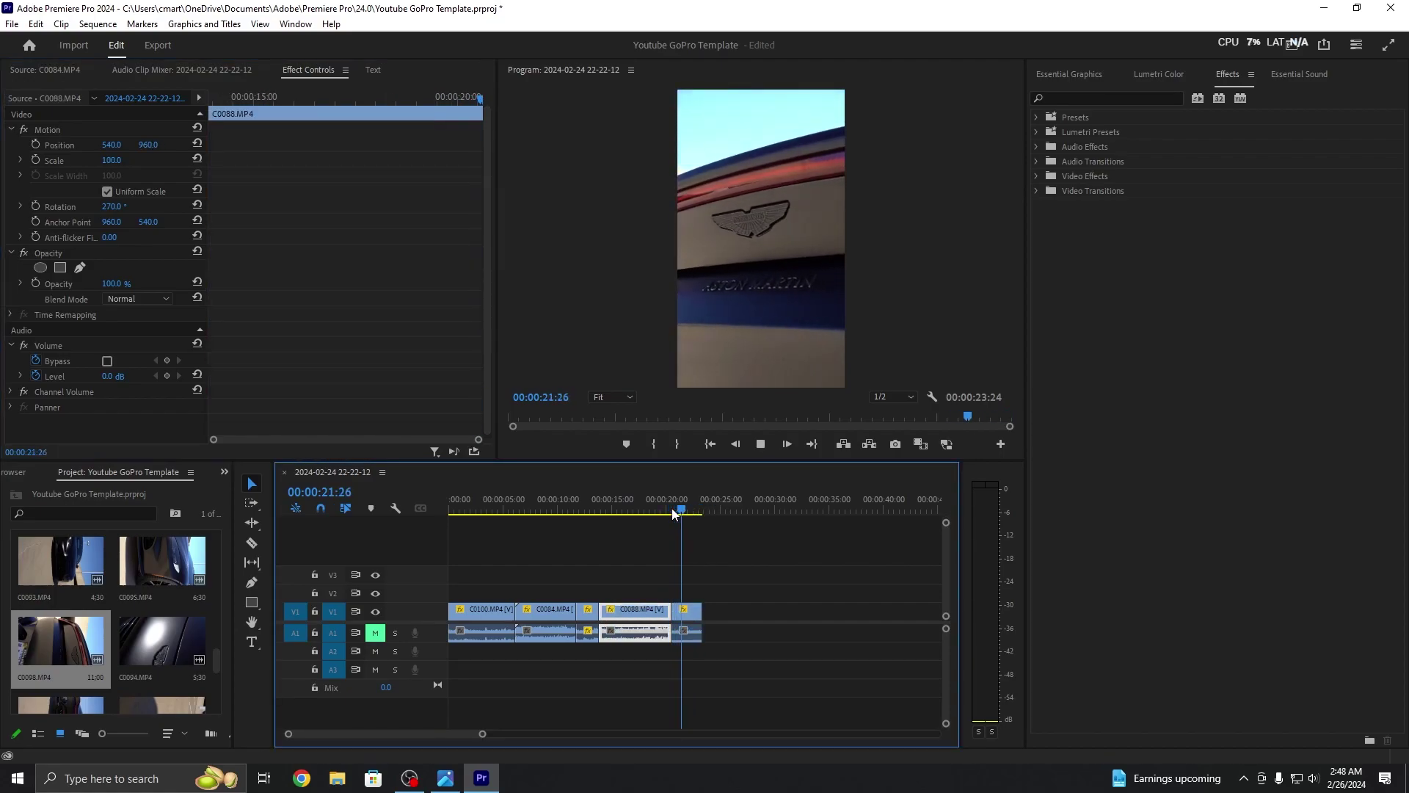
pyautogui.press('space')
pyautogui.moveTo(480, 735); pyautogui.dragTo(400, 735)
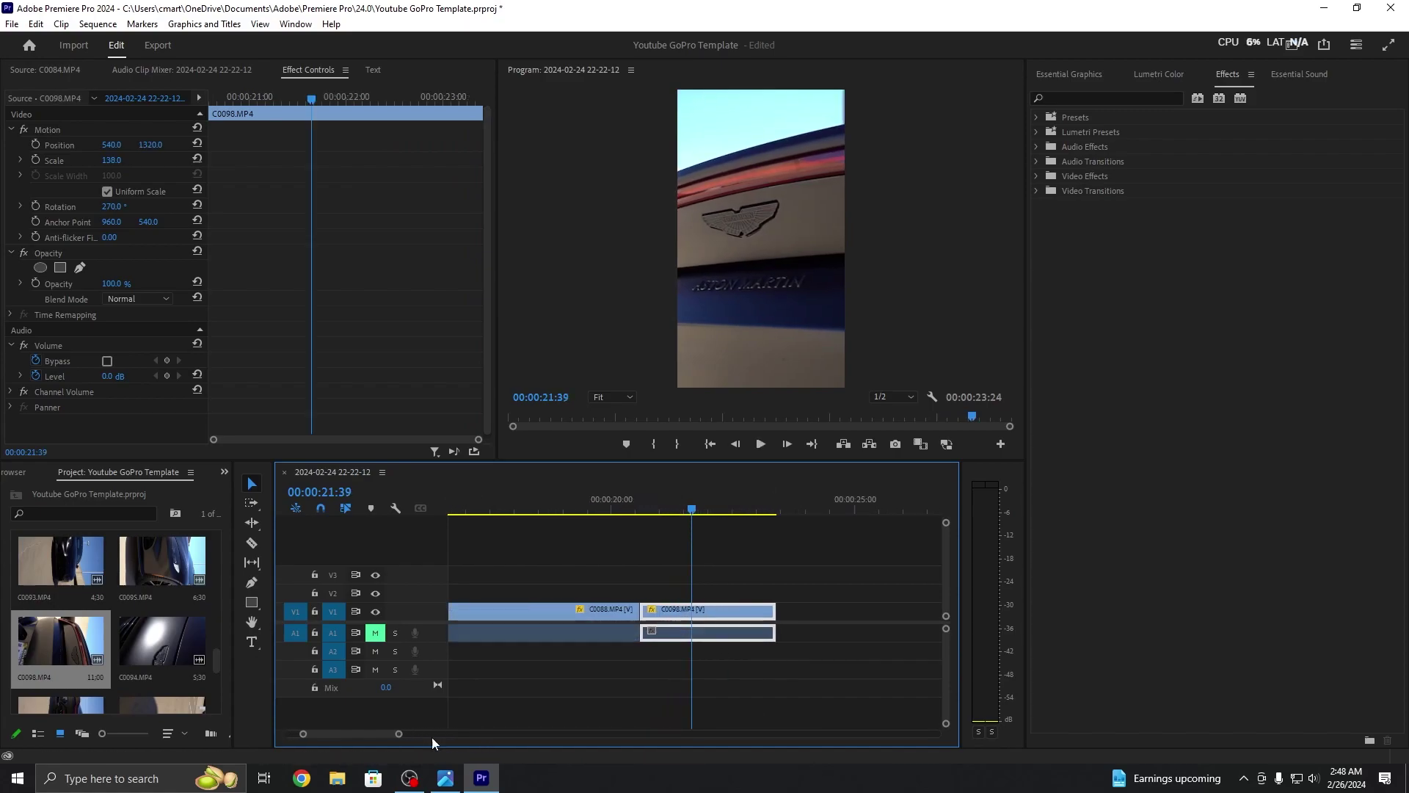
pyautogui.moveTo(696, 514); pyautogui.dragTo(664, 518)
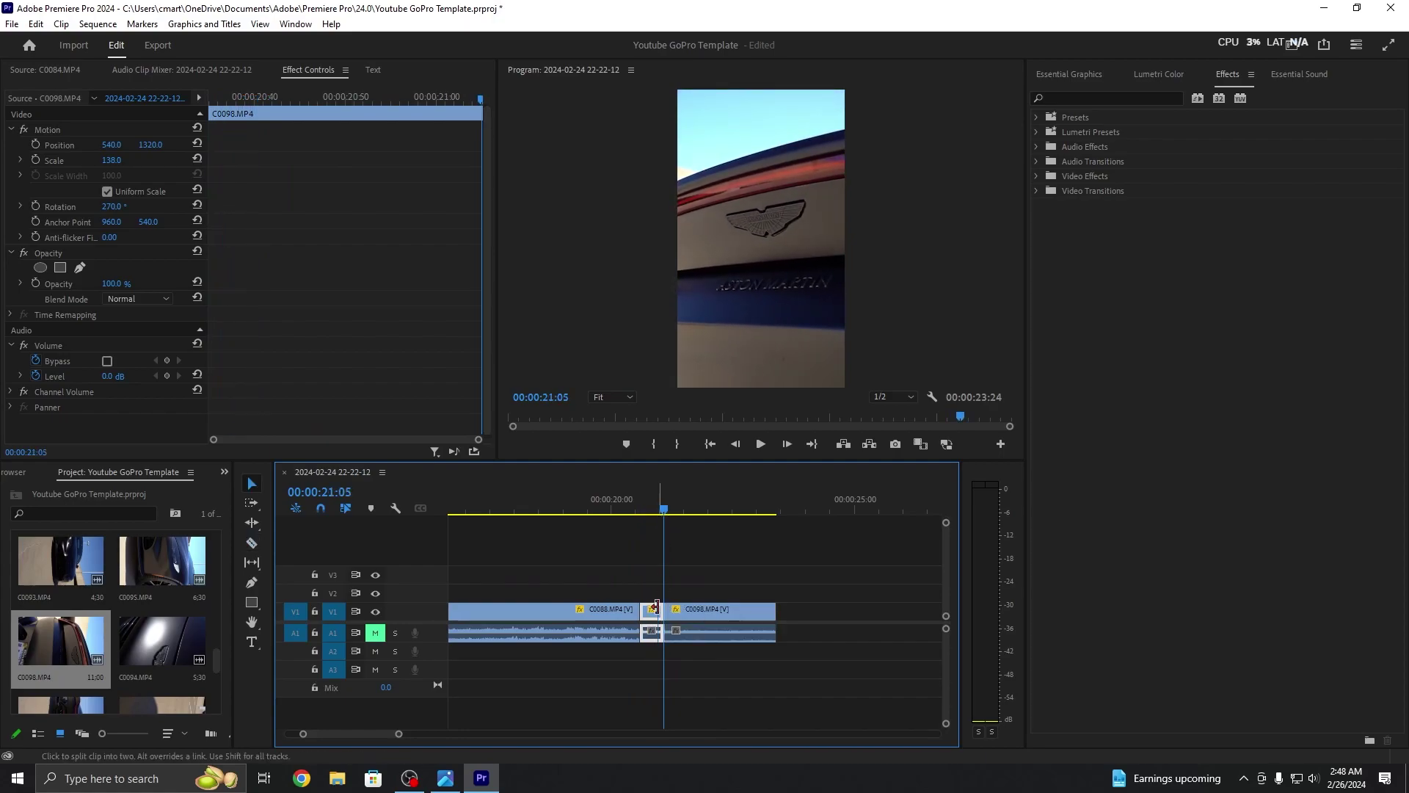
pyautogui.moveTo(697, 616); pyautogui.dragTo(663, 618)
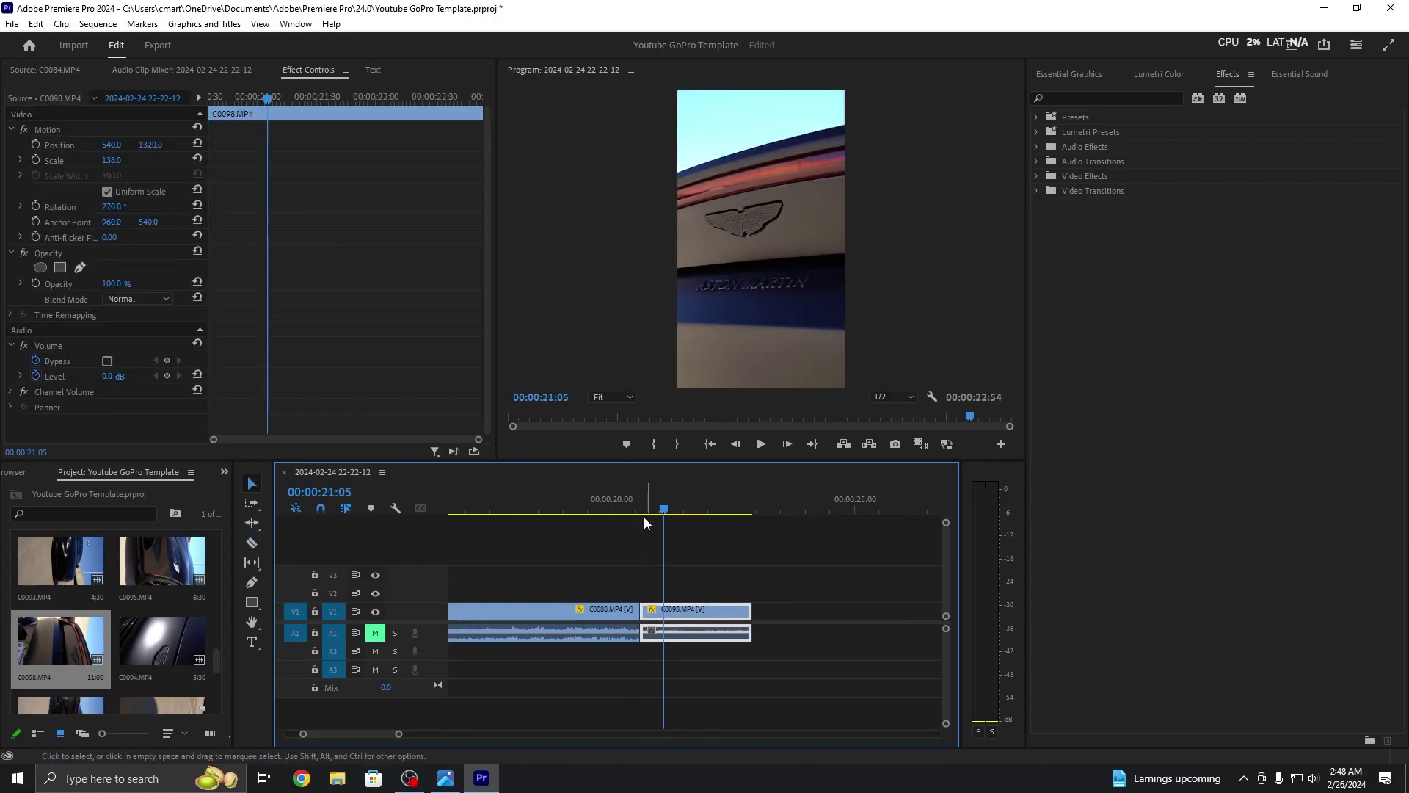
# Step: Play from C0088.MP4 into C0098.MP4, split C0098.MP4 at 00:00:22:44 and delete the part after the cut
pyautogui.click(630, 514)
pyautogui.press('space')
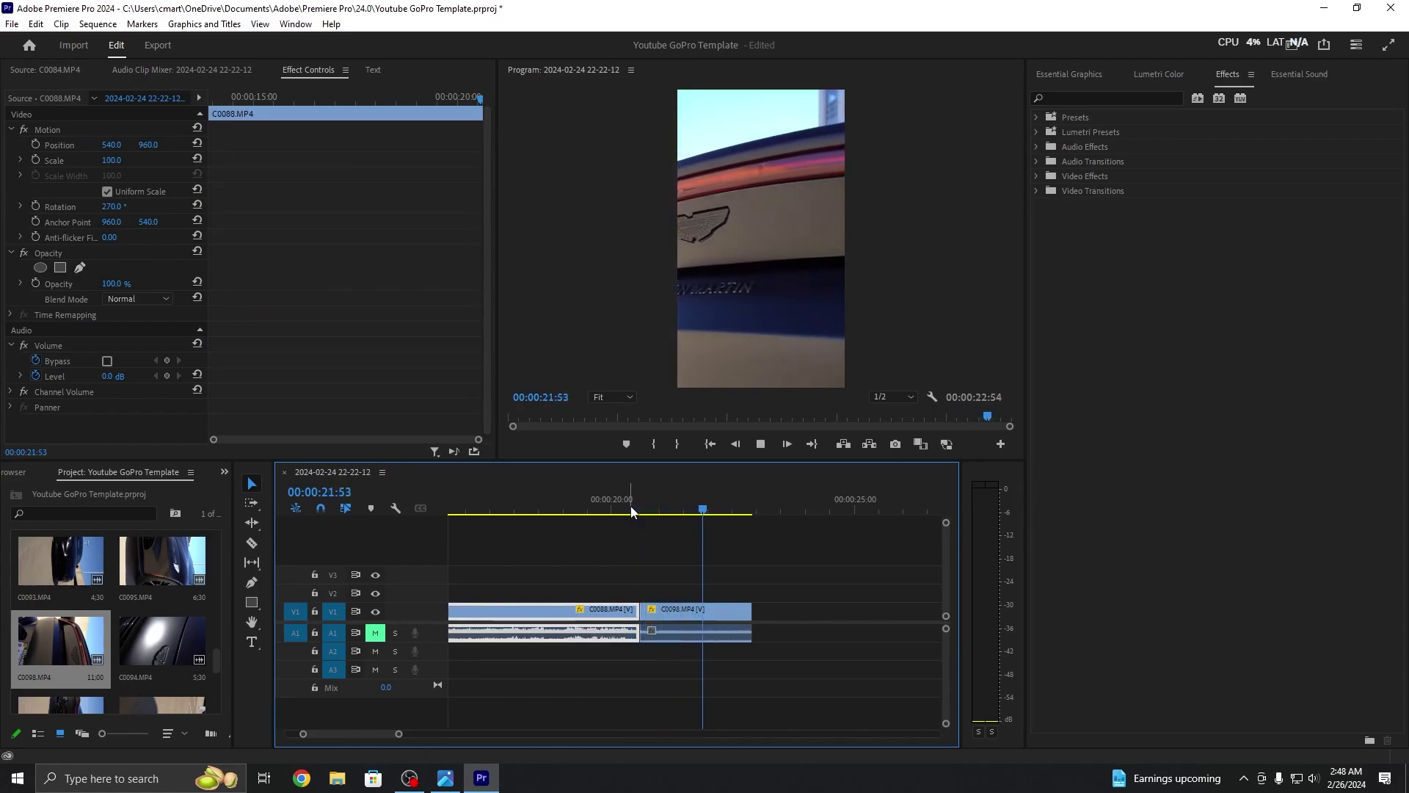
pyautogui.press('space')
pyautogui.press('c')
pyautogui.click(744, 612)
pyautogui.press('v')
pyautogui.click(748, 615)
pyautogui.press('Delete')
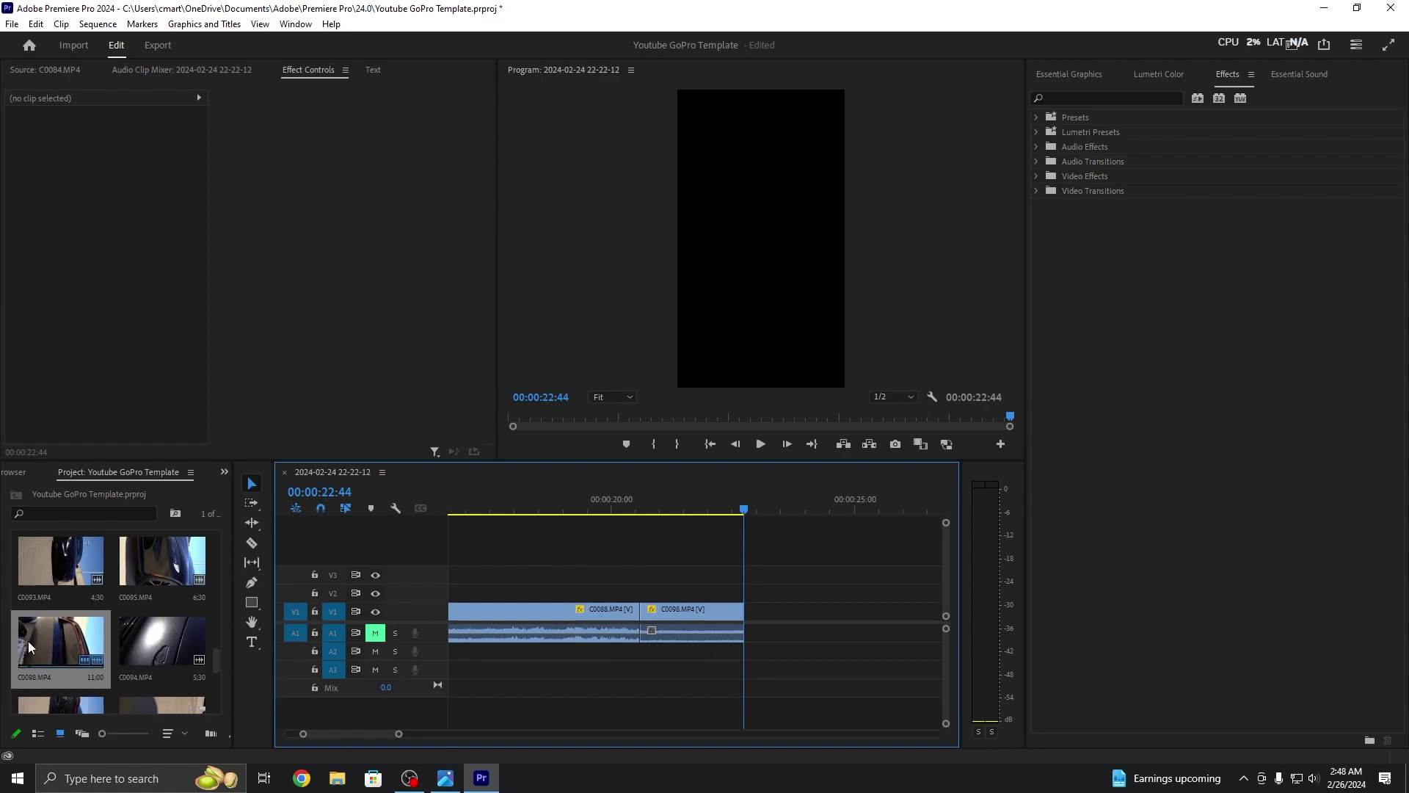
# Step: Find the C0079.MP4 clip among the project media and place it after C0098.MP4 at the end of the timeline
pyautogui.scroll(-1, 138, 659)
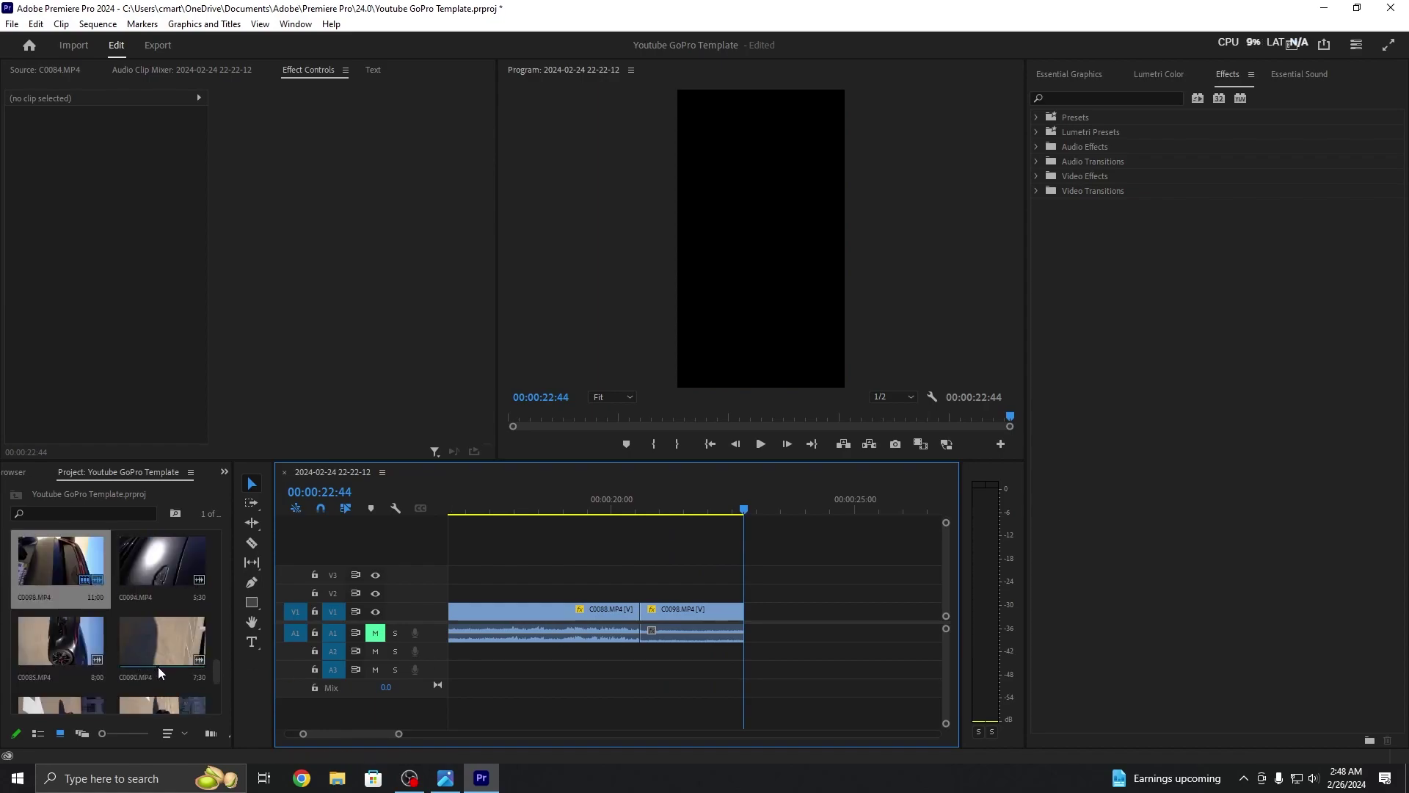
pyautogui.scroll(-1, 157, 667)
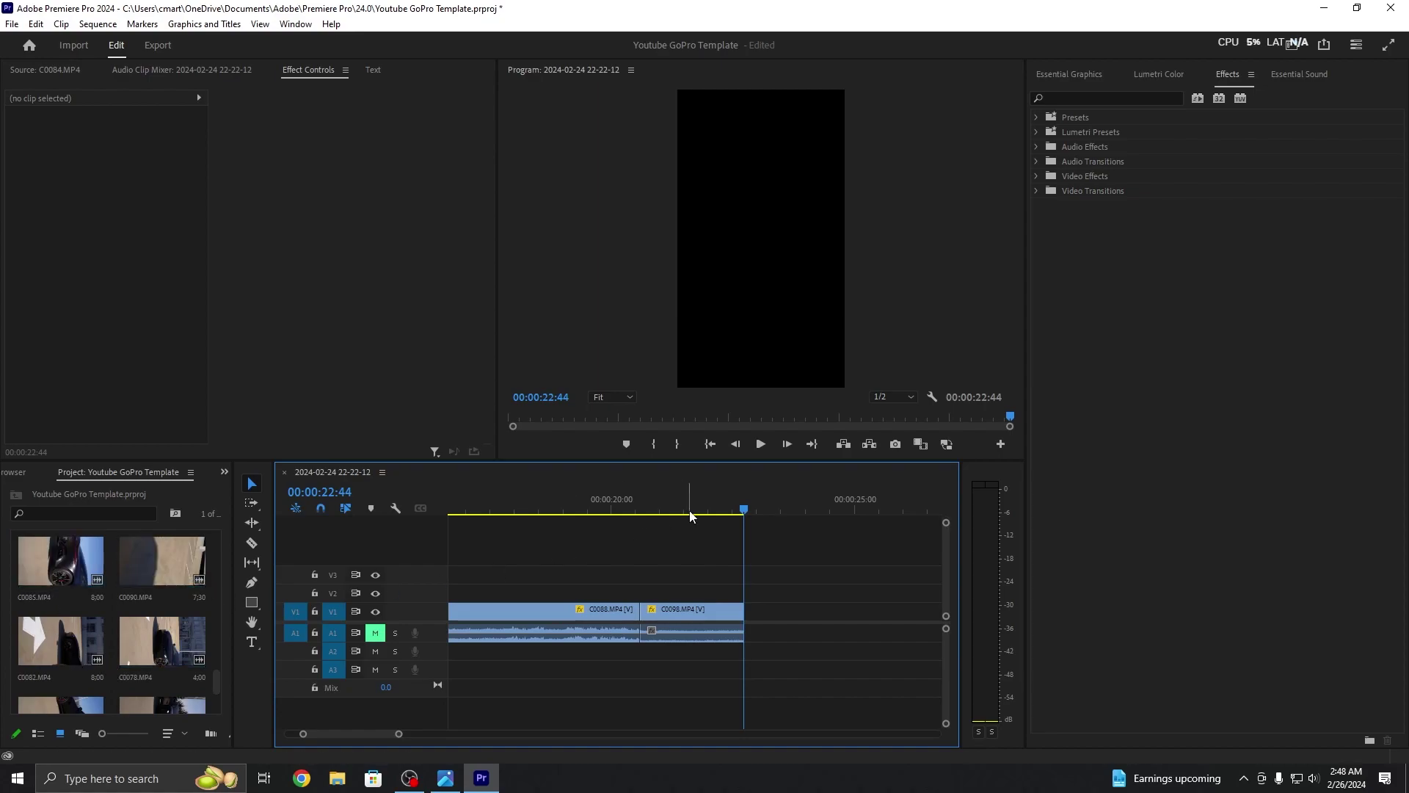
pyautogui.scroll(-3, 404, 732)
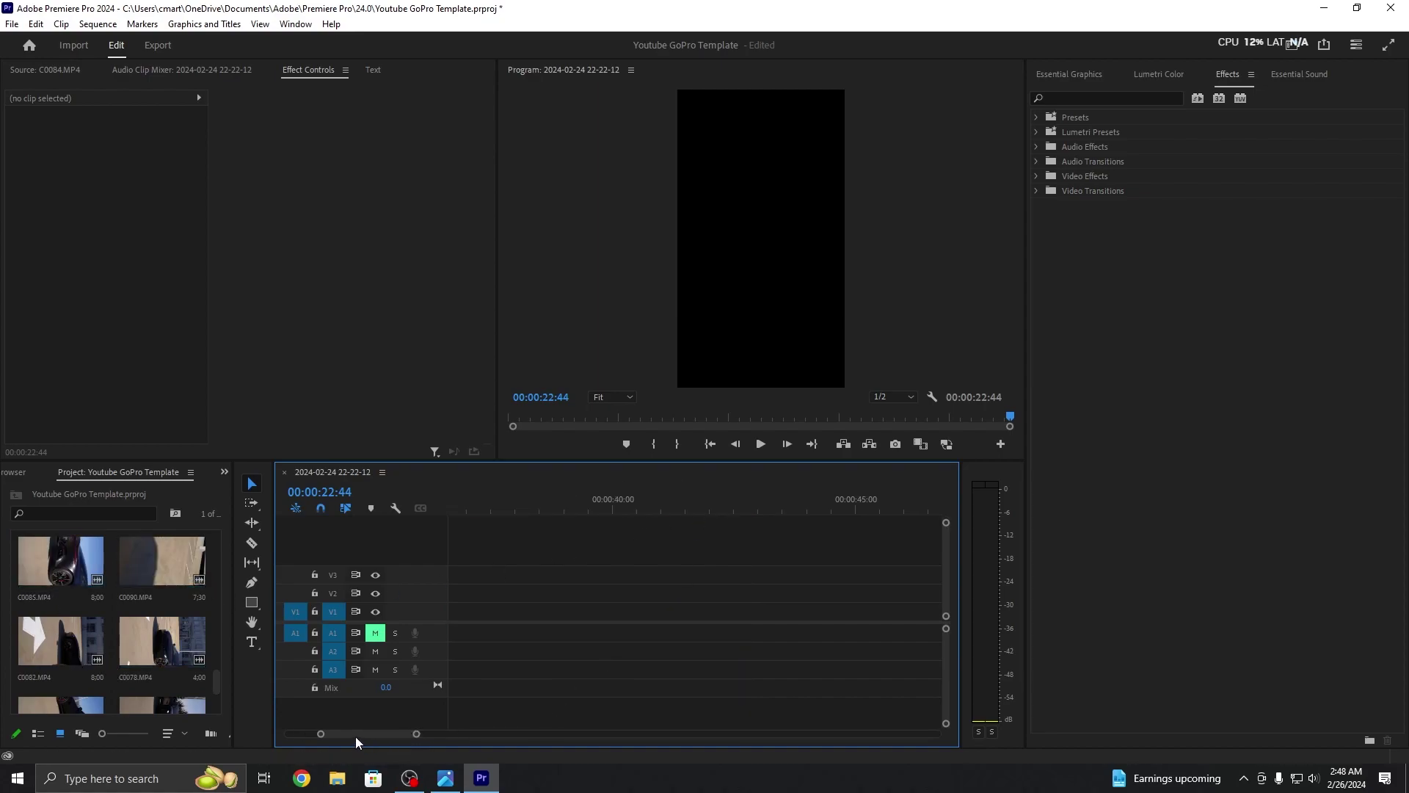
pyautogui.scroll(3, 351, 734)
pyautogui.moveTo(384, 734); pyautogui.dragTo(465, 723)
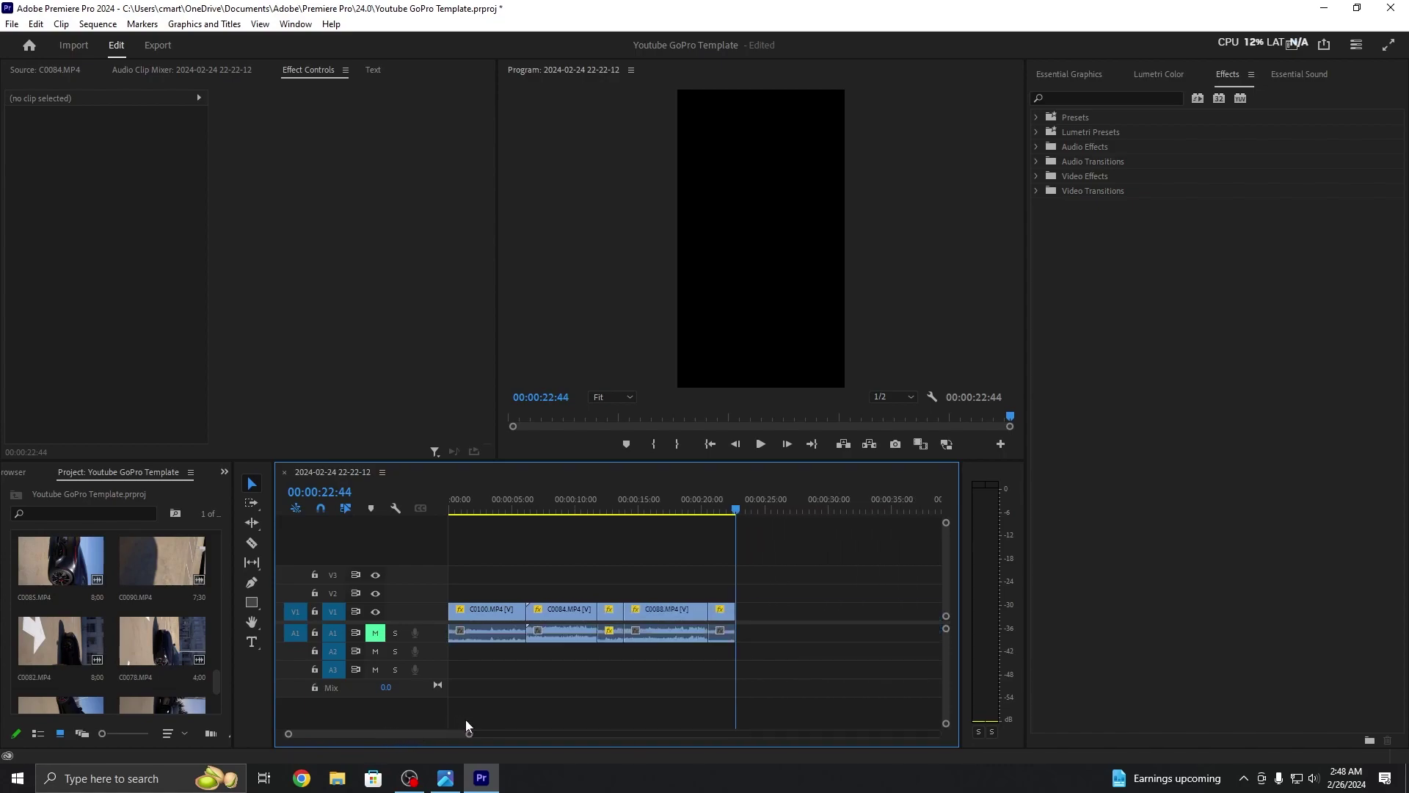
pyautogui.scroll(-3, 177, 667)
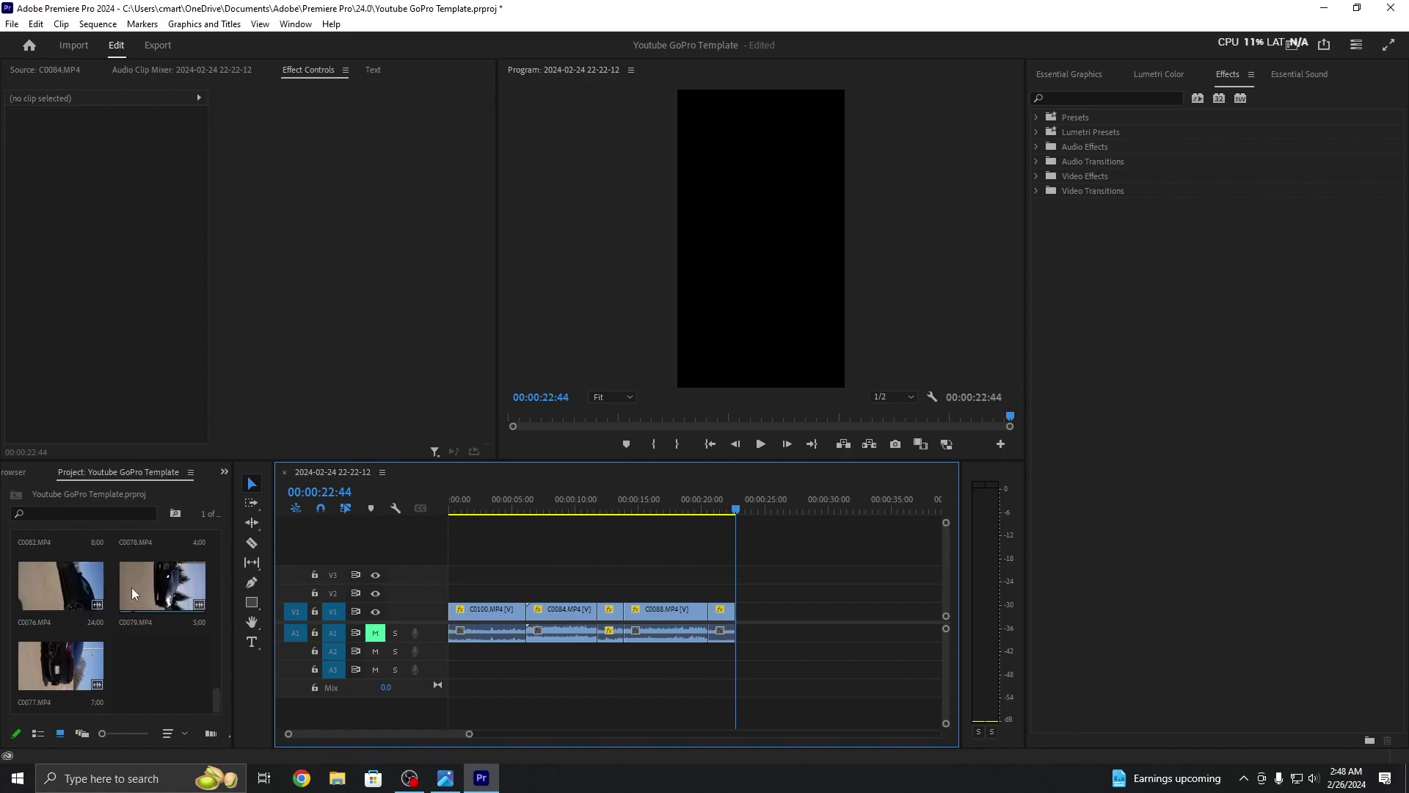
pyautogui.moveTo(138, 587); pyautogui.dragTo(745, 620)
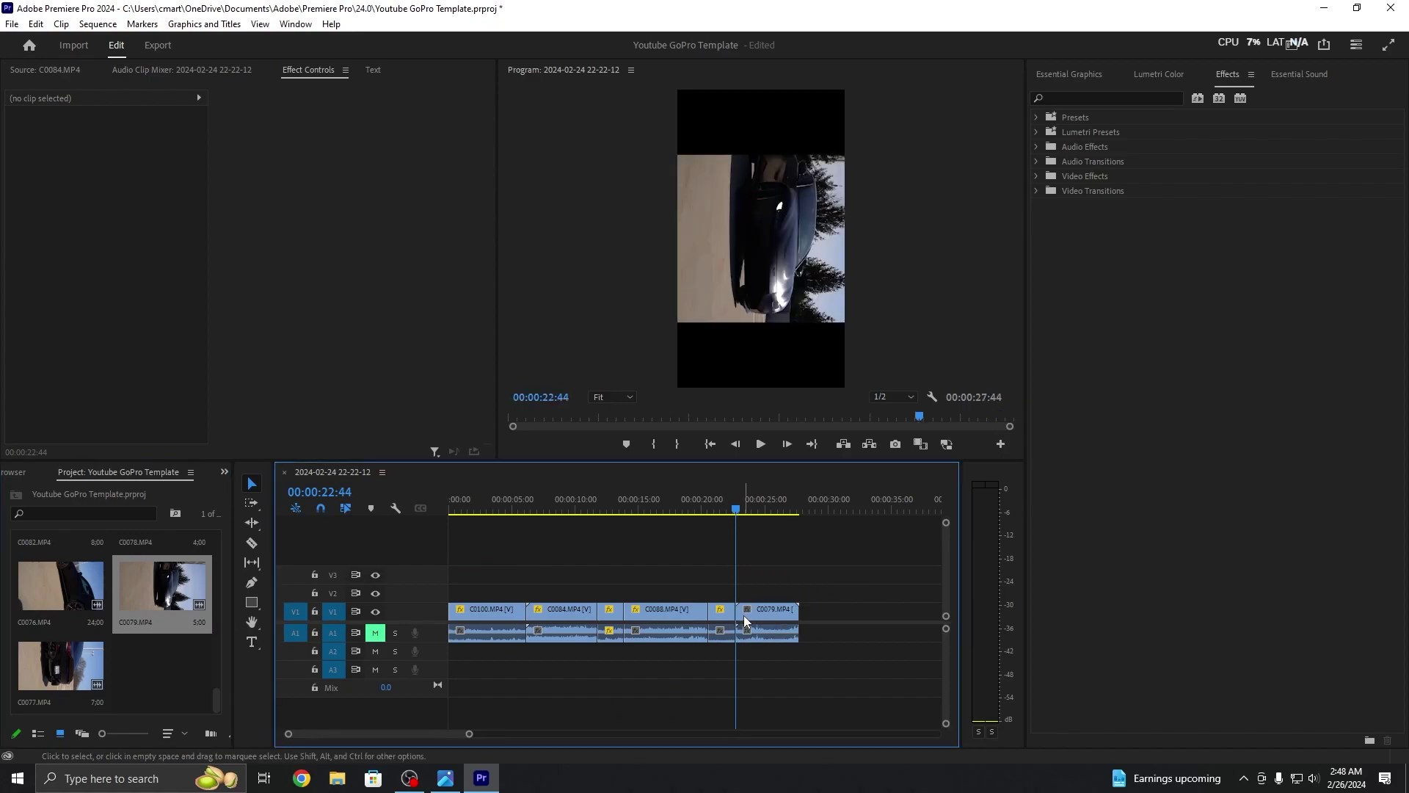
# Step: Set the rotation of the C0079.MP4 clip to 270°
pyautogui.click(759, 610)
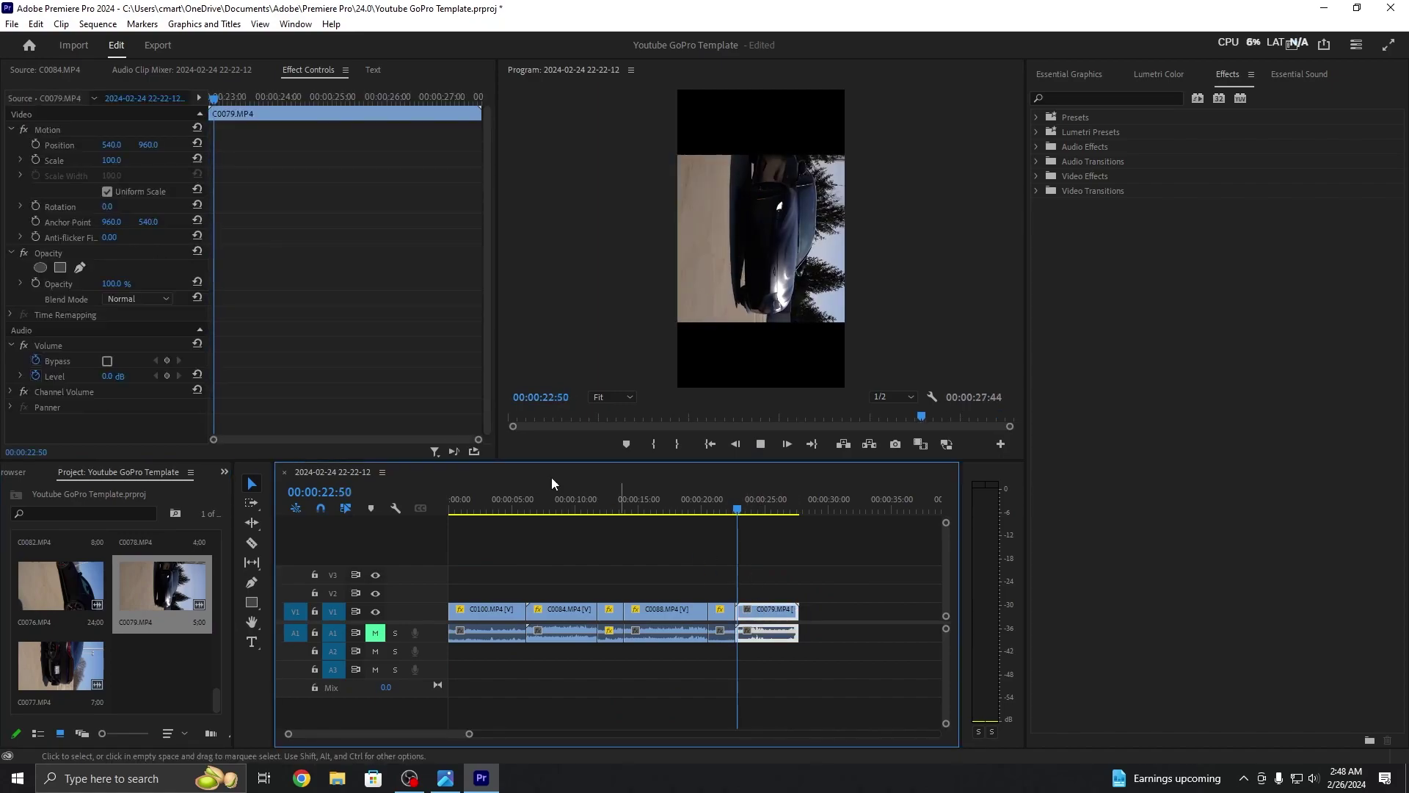
pyautogui.click(110, 206)
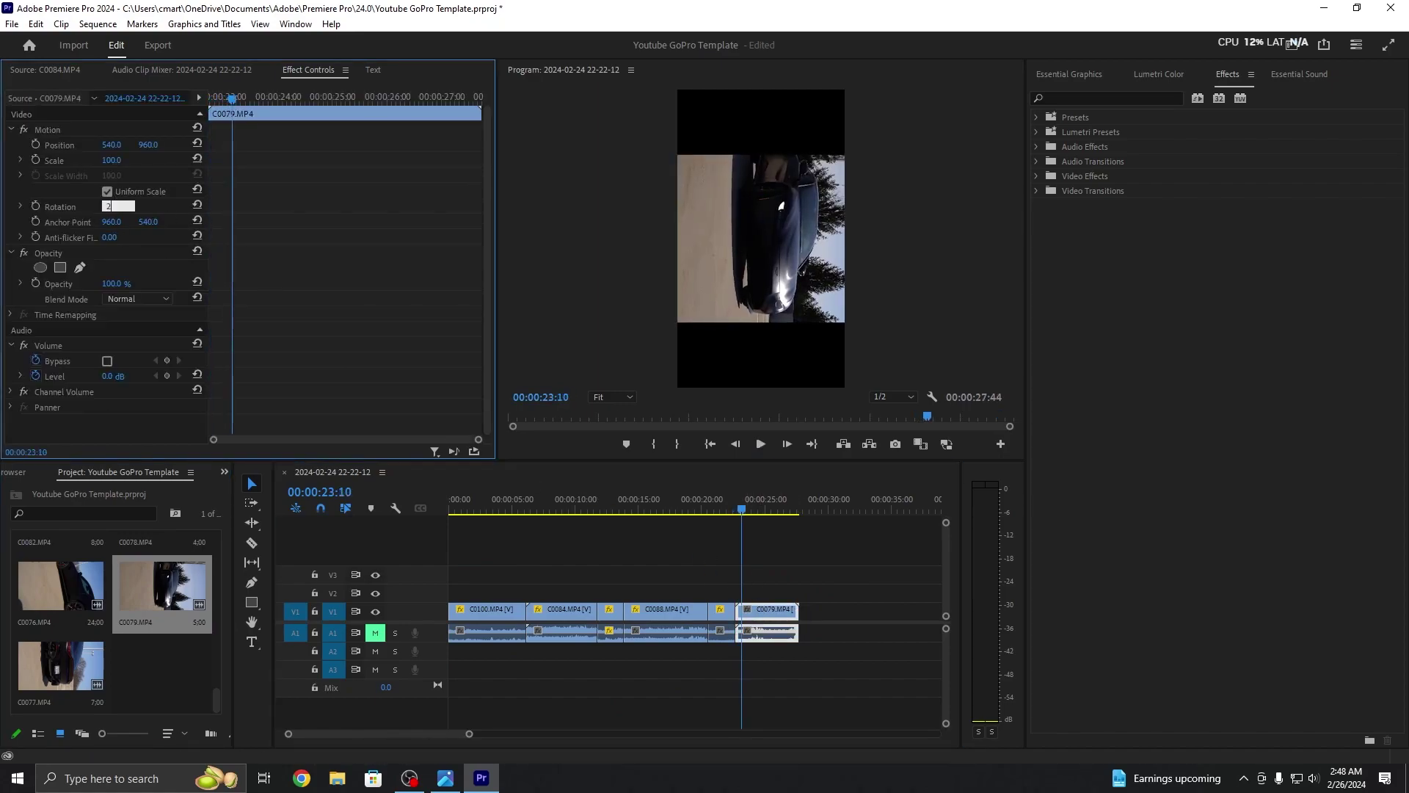
pyautogui.press('Return')
# Step: Review C0079.MP4, cut it at 00:00:24:12, delete the part before the cut and close the gap after C0098.MP4
pyautogui.press('space')
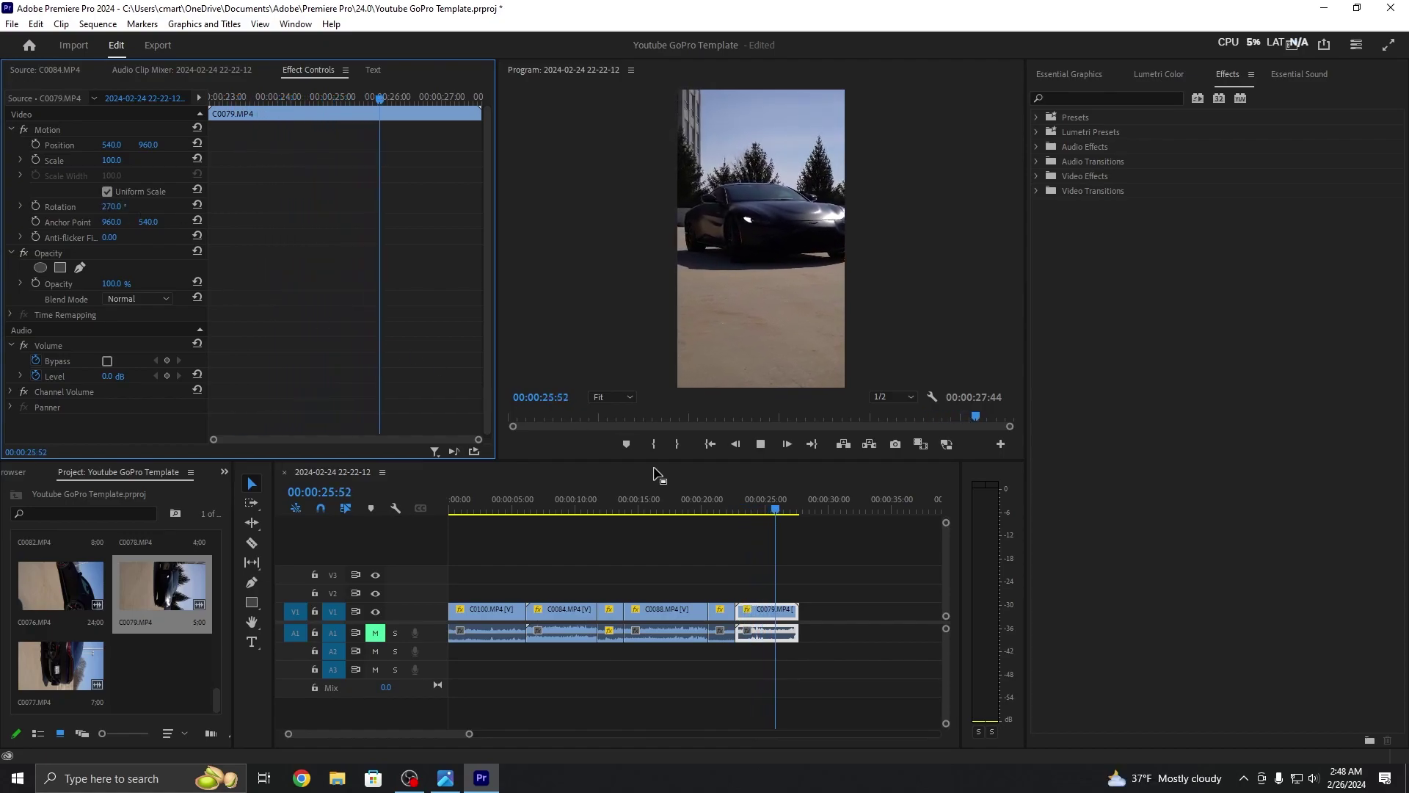
pyautogui.moveTo(775, 510); pyautogui.dragTo(755, 514)
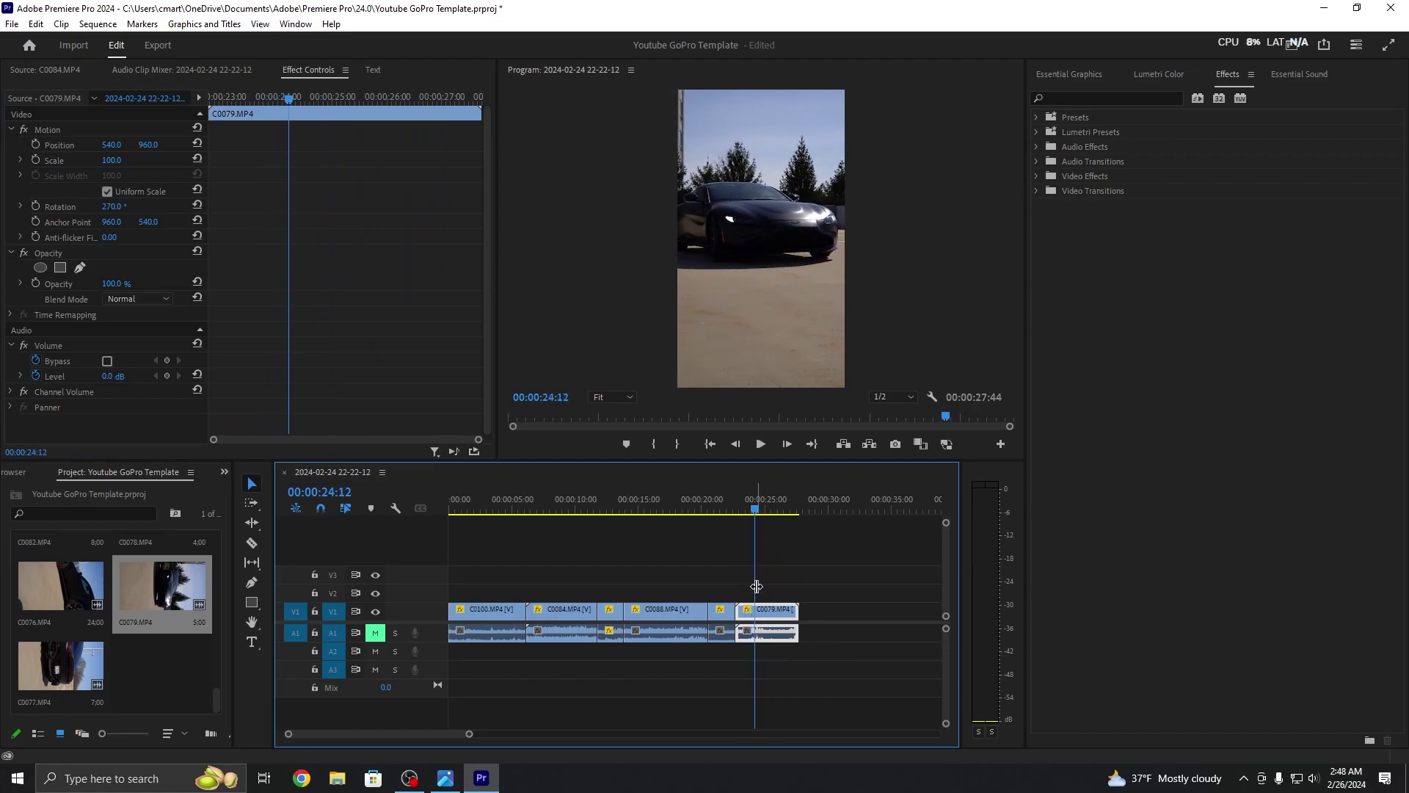
pyautogui.press('c')
pyautogui.click(757, 611)
pyautogui.press('v')
pyautogui.press('Delete')
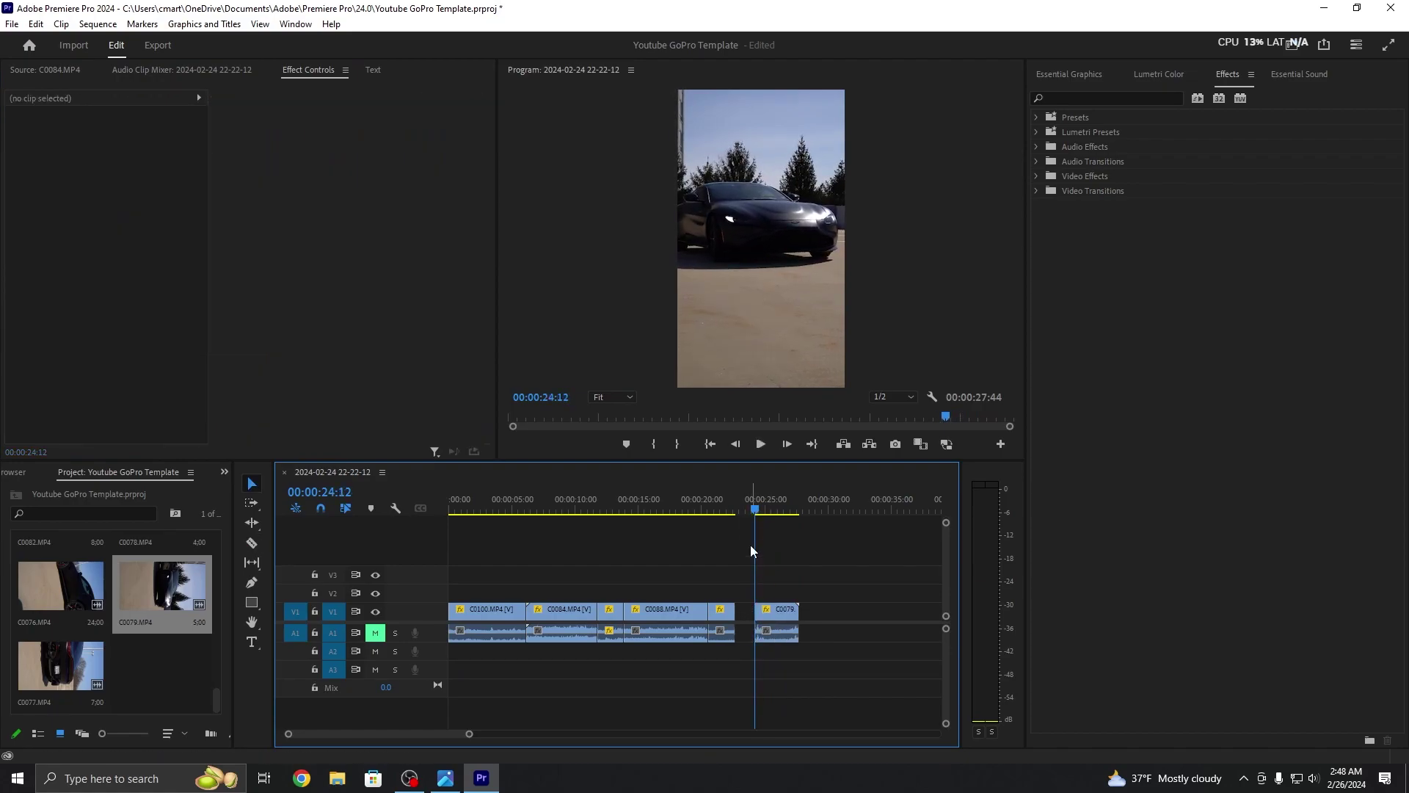
pyautogui.click(738, 508)
pyautogui.moveTo(738, 506); pyautogui.dragTo(722, 508)
pyautogui.moveTo(771, 613); pyautogui.dragTo(762, 608)
# Step: Play C0079.MP4, split it at 00:00:25:32 and delete the part after the cut
pyautogui.press('space')
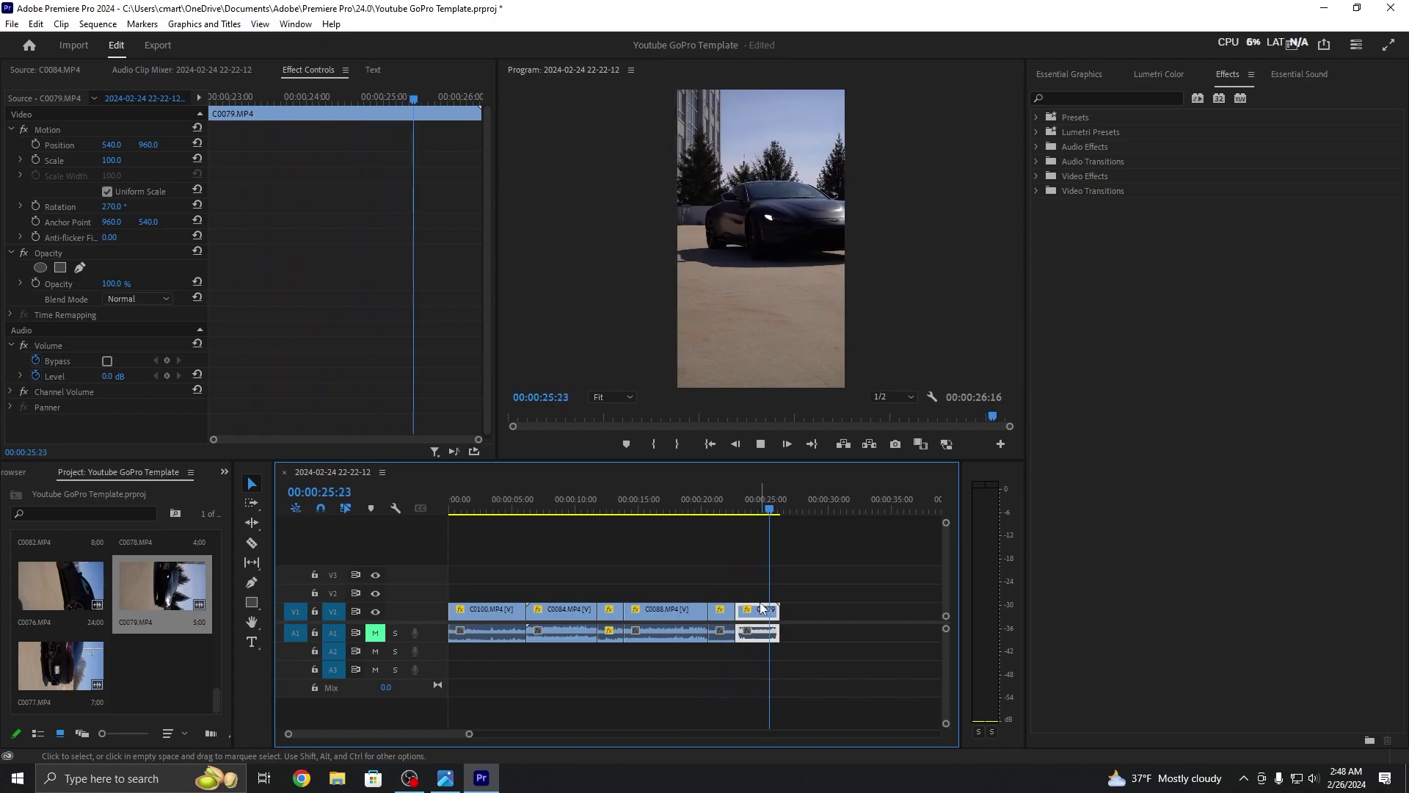
pyautogui.press('space')
pyautogui.moveTo(775, 512); pyautogui.dragTo(763, 512)
pyautogui.press('Right')
pyautogui.press('Right')
pyautogui.press('Right')
pyautogui.press('Right')
pyautogui.press('Right')
pyautogui.press('Right')
pyautogui.press('Right')
pyautogui.press('Right')
pyautogui.press('Right')
pyautogui.press('Right')
pyautogui.press('Right')
pyautogui.press('Right')
pyautogui.press('Right')
pyautogui.press('Right')
pyautogui.press('Right')
pyautogui.press('Right')
pyautogui.press('Right')
pyautogui.press('Right')
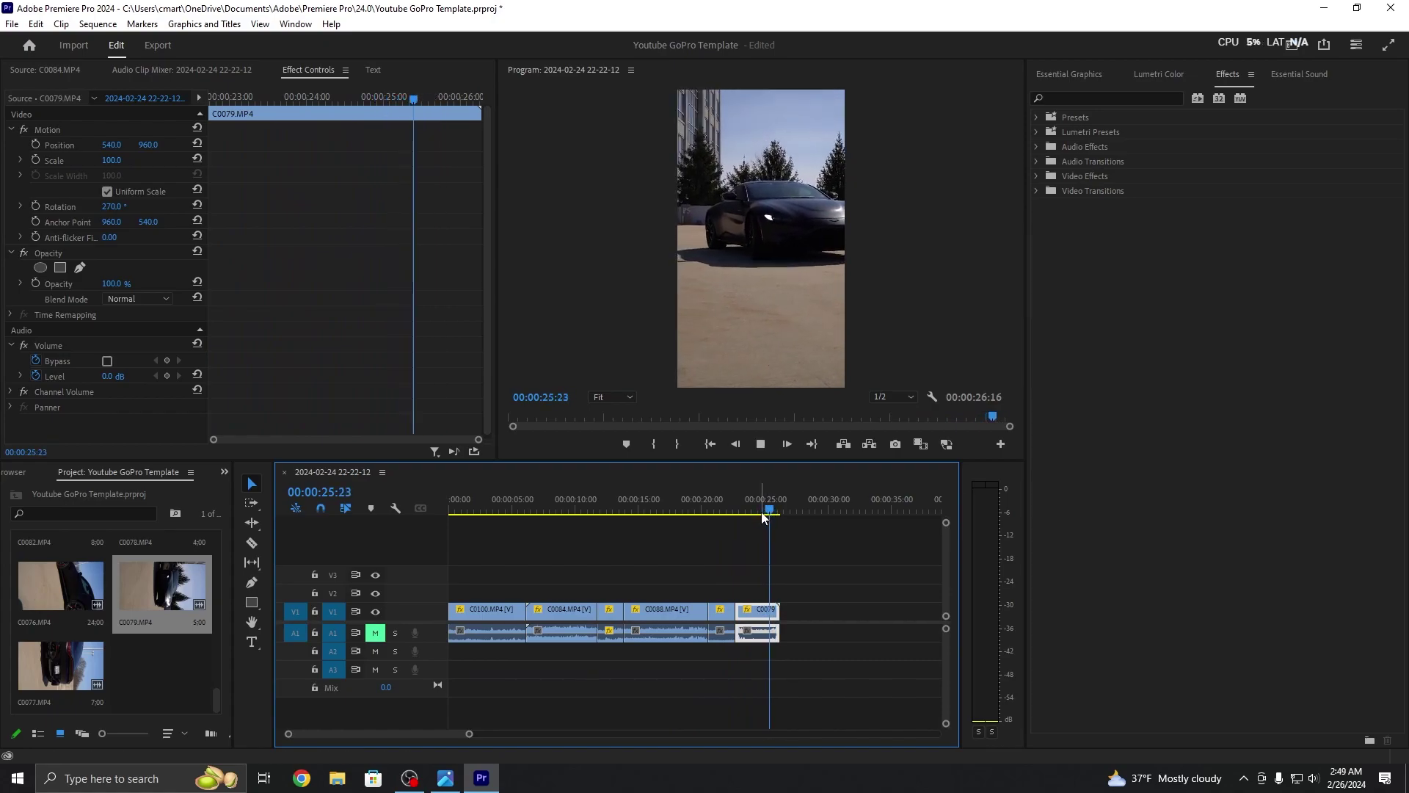
pyautogui.press('c')
pyautogui.click(773, 611)
pyautogui.press('v')
pyautogui.click(776, 612)
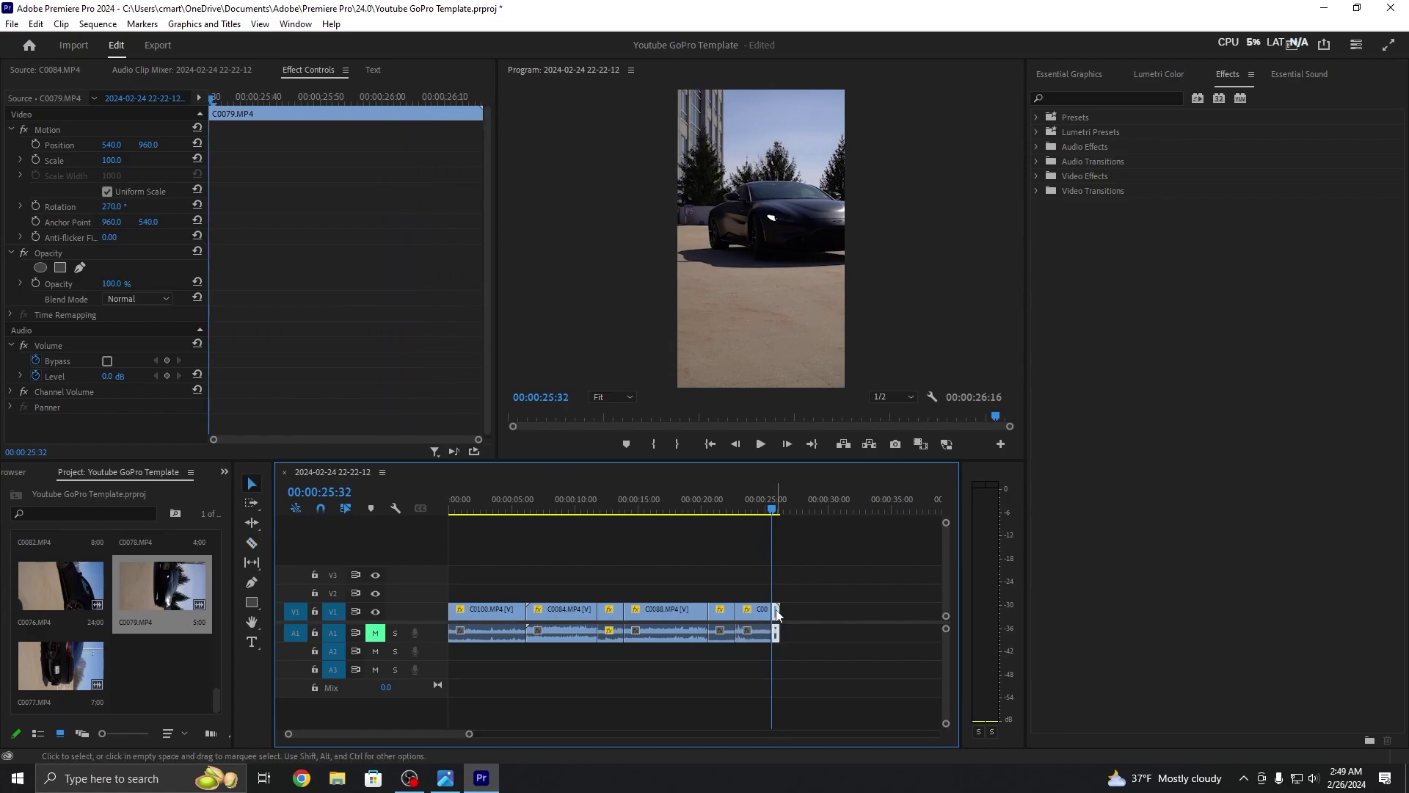
pyautogui.press('Delete')
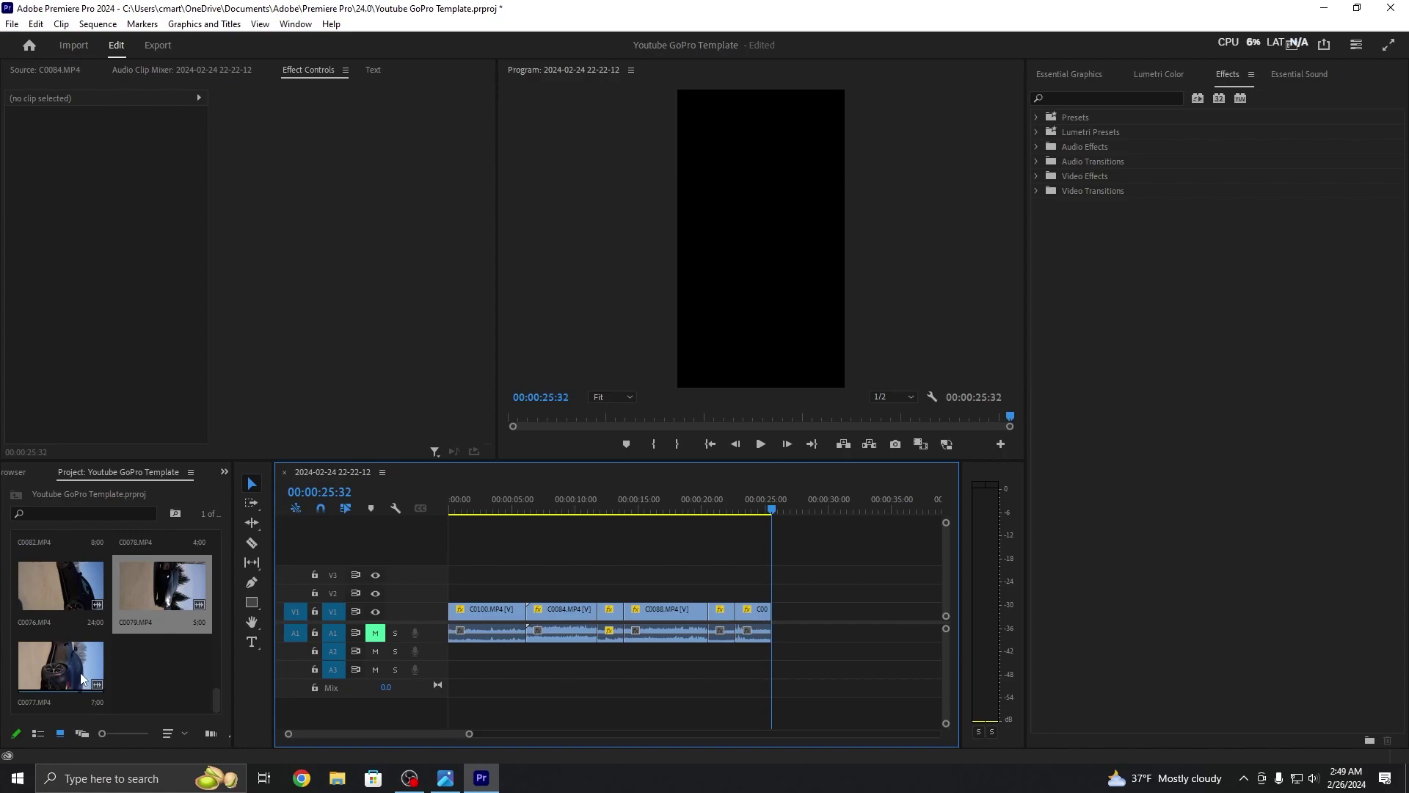
# Step: Place the C0077.MP4 clip after C0079.MP4 at the end of the timeline and set its rotation to 270°
pyautogui.moveTo(65, 672); pyautogui.dragTo(782, 610)
pyautogui.press('space')
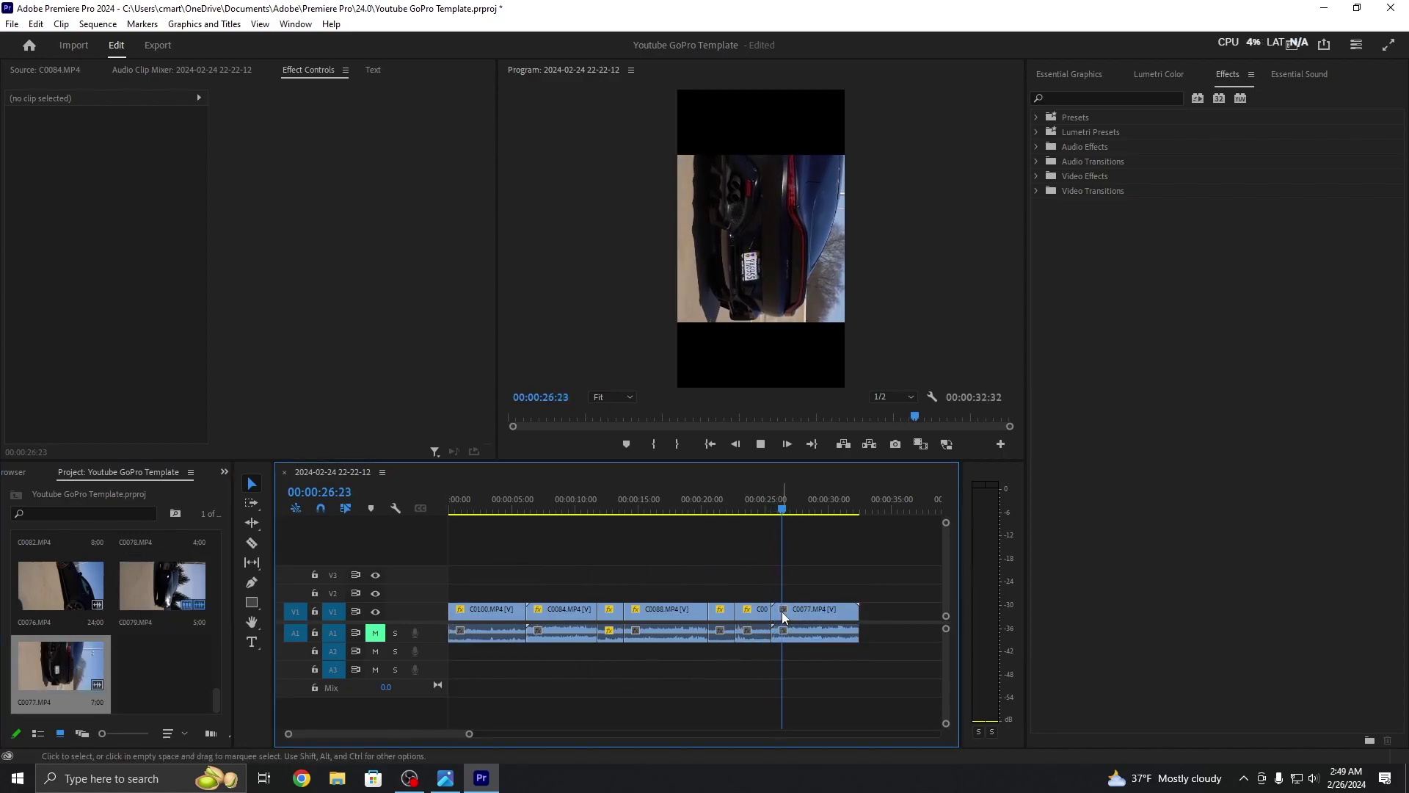
pyautogui.click(782, 611)
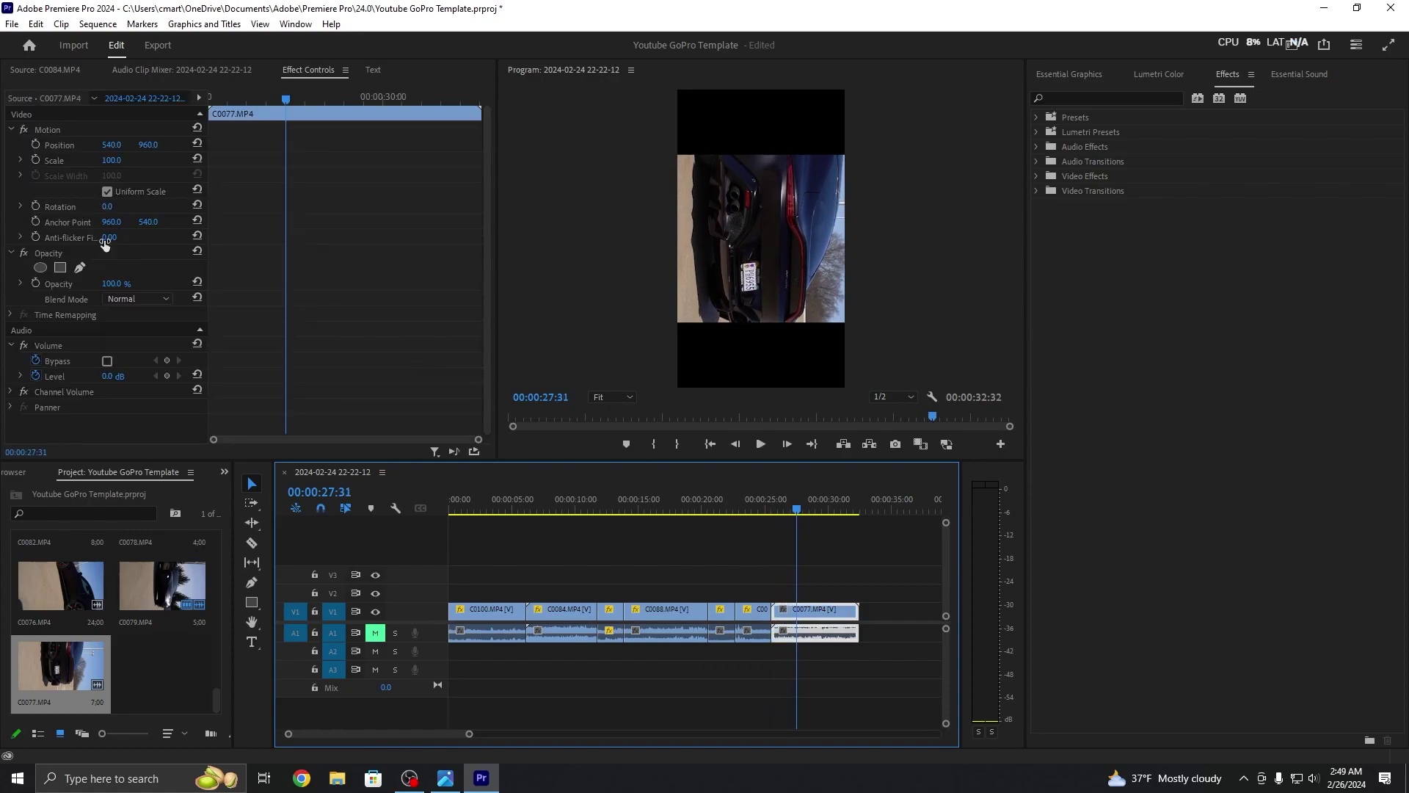
pyautogui.click(115, 207)
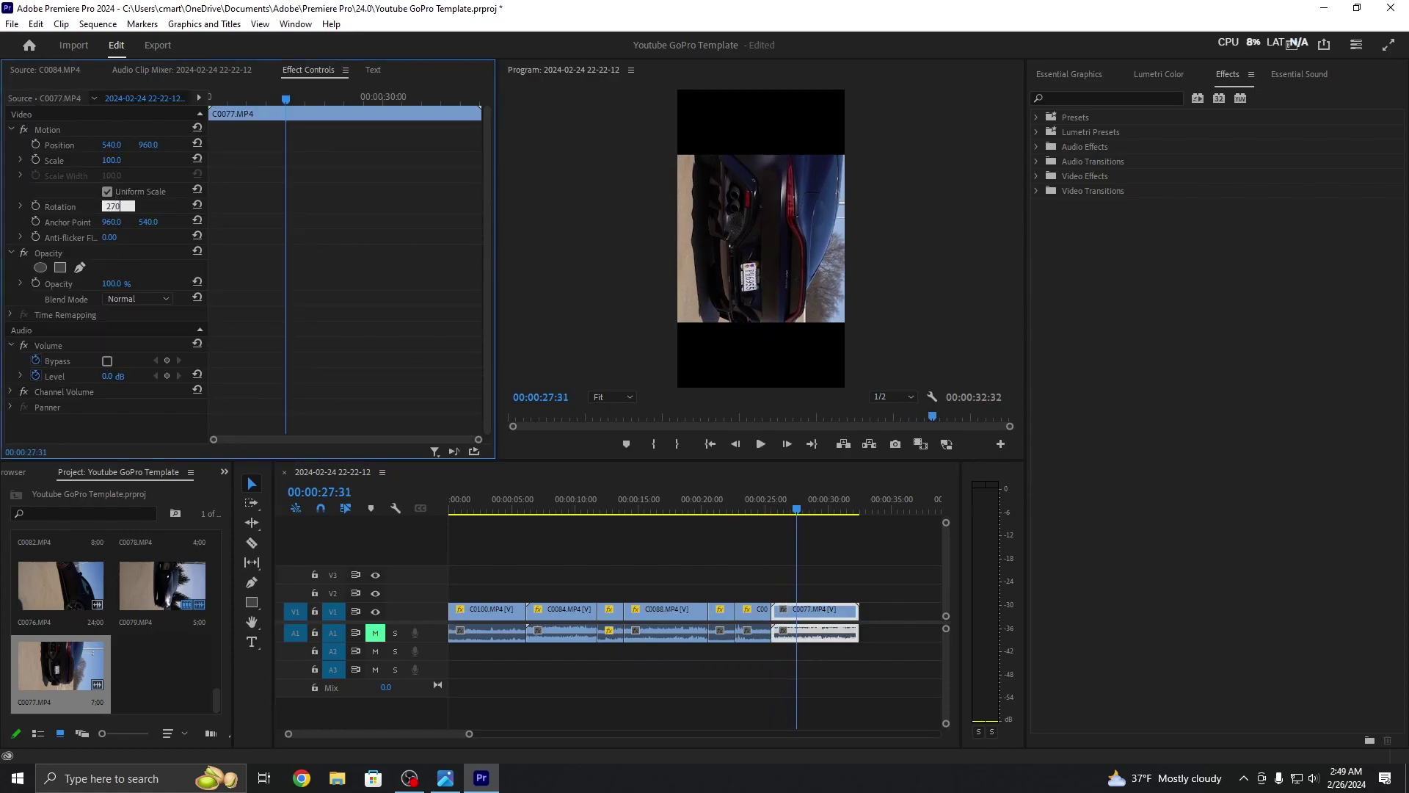
pyautogui.write('270')
pyautogui.press('Return')
# Step: Review C0077.MP4, cut it at 00:00:26:26 and ripple-delete the part before the cut
pyautogui.press('space')
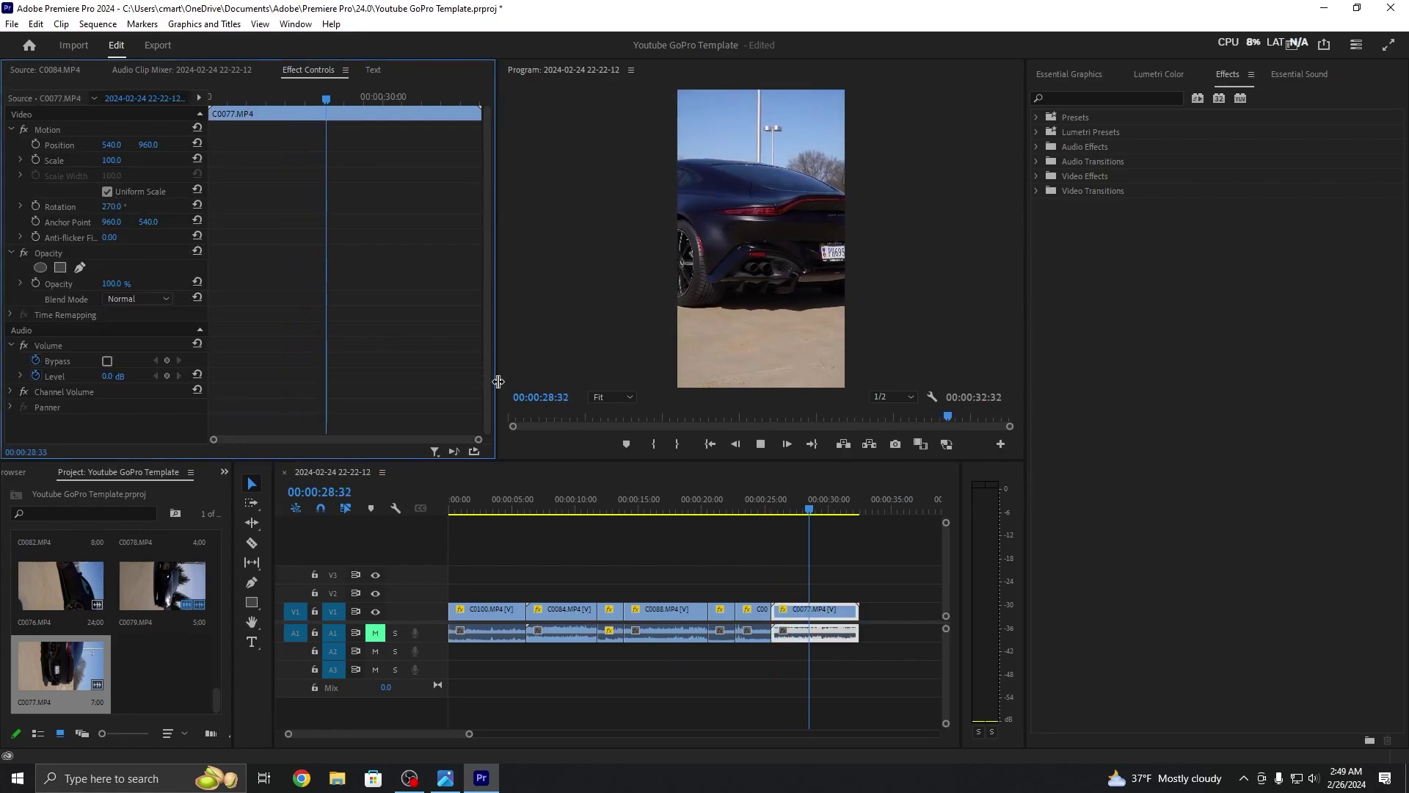
pyautogui.press('space')
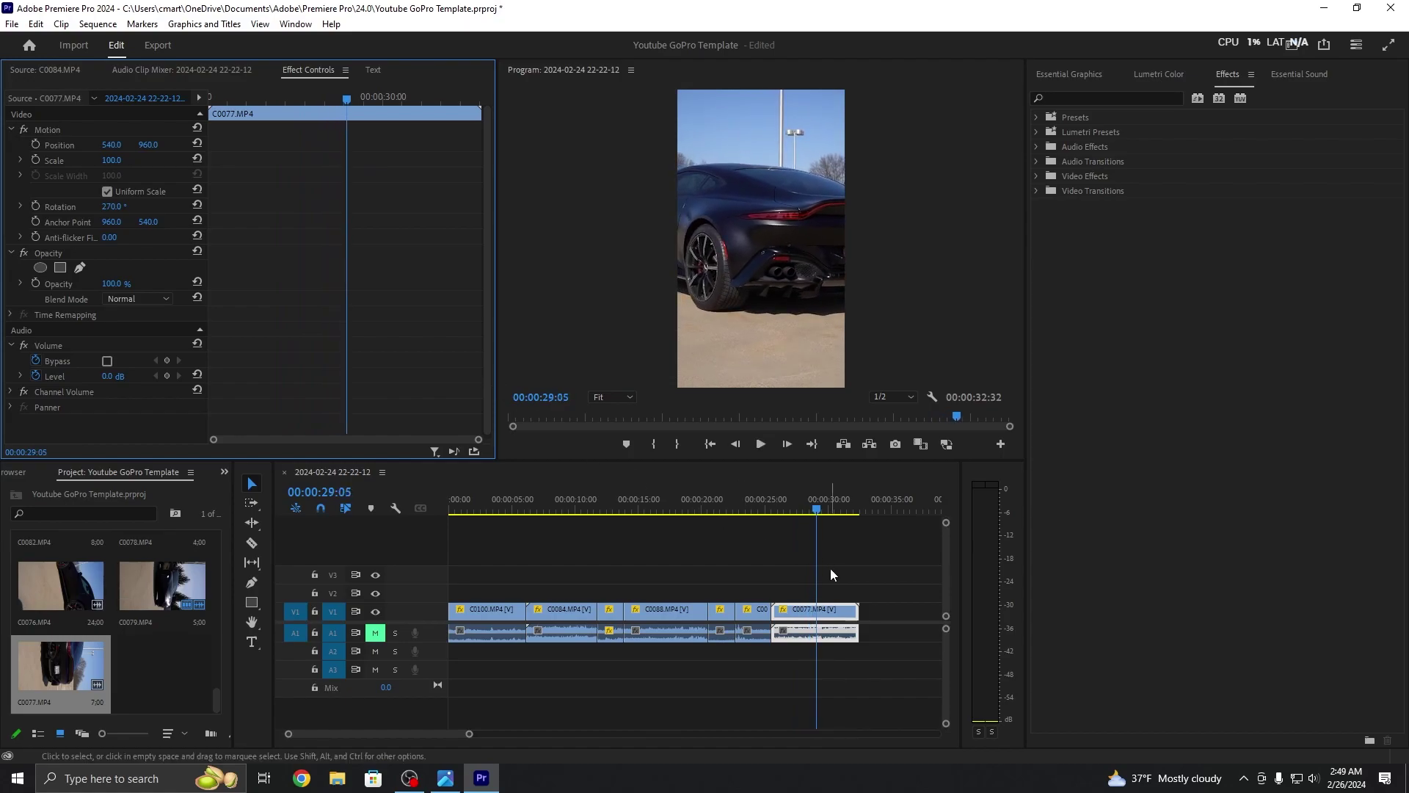
pyautogui.press('space')
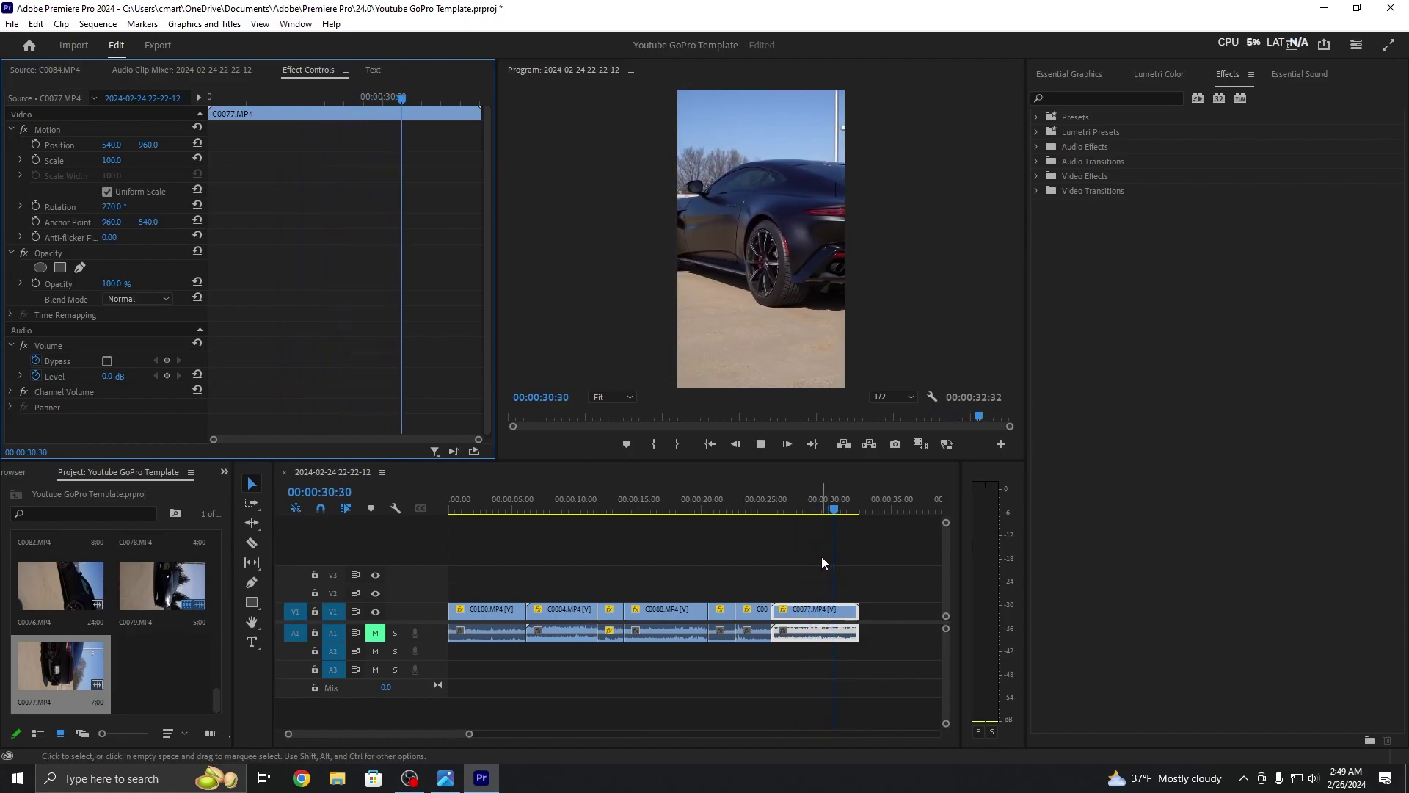
pyautogui.press('space')
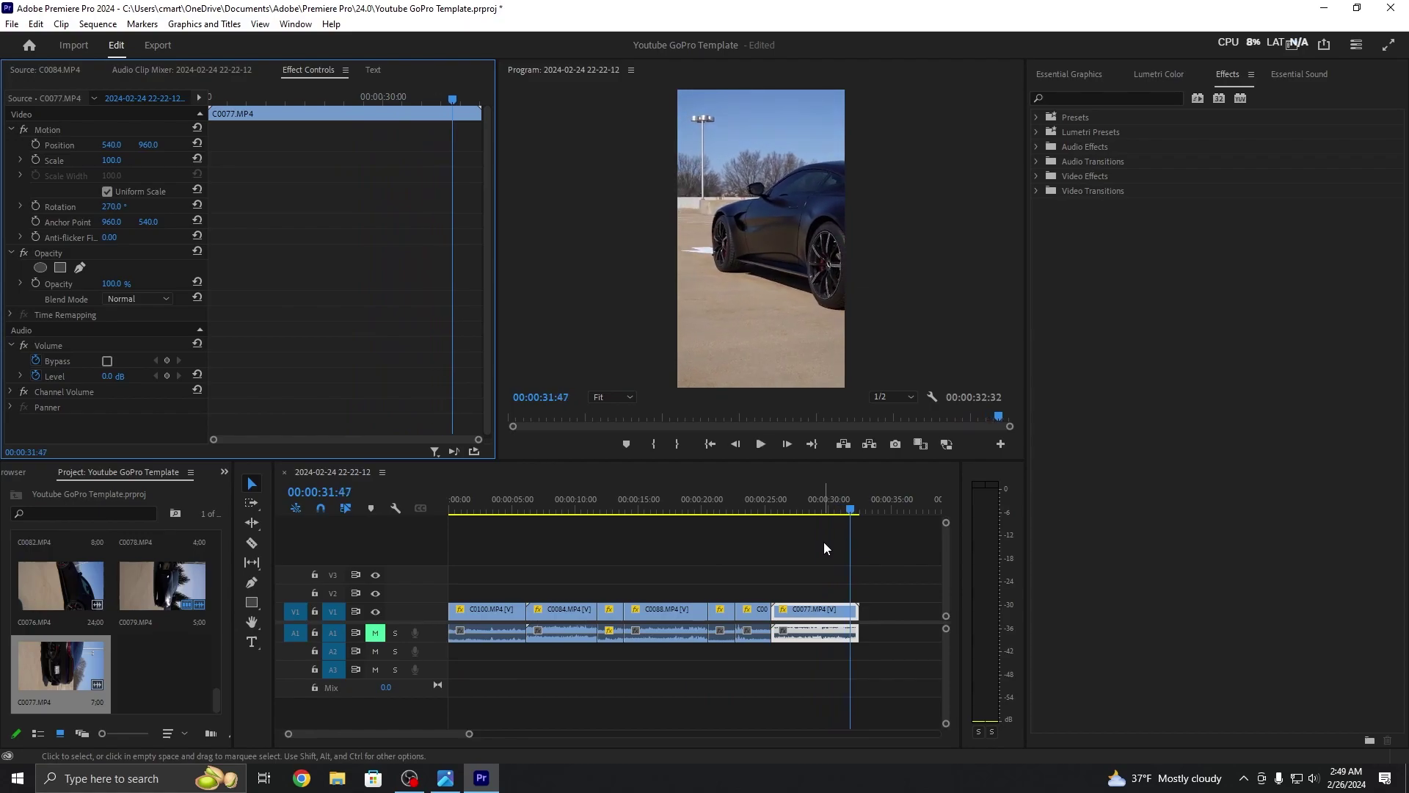
pyautogui.moveTo(847, 503); pyautogui.dragTo(787, 510)
pyautogui.press('c')
pyautogui.click(771, 615)
pyautogui.press('v')
pyautogui.click(778, 620)
pyautogui.hotkey('shift', 'Delete')
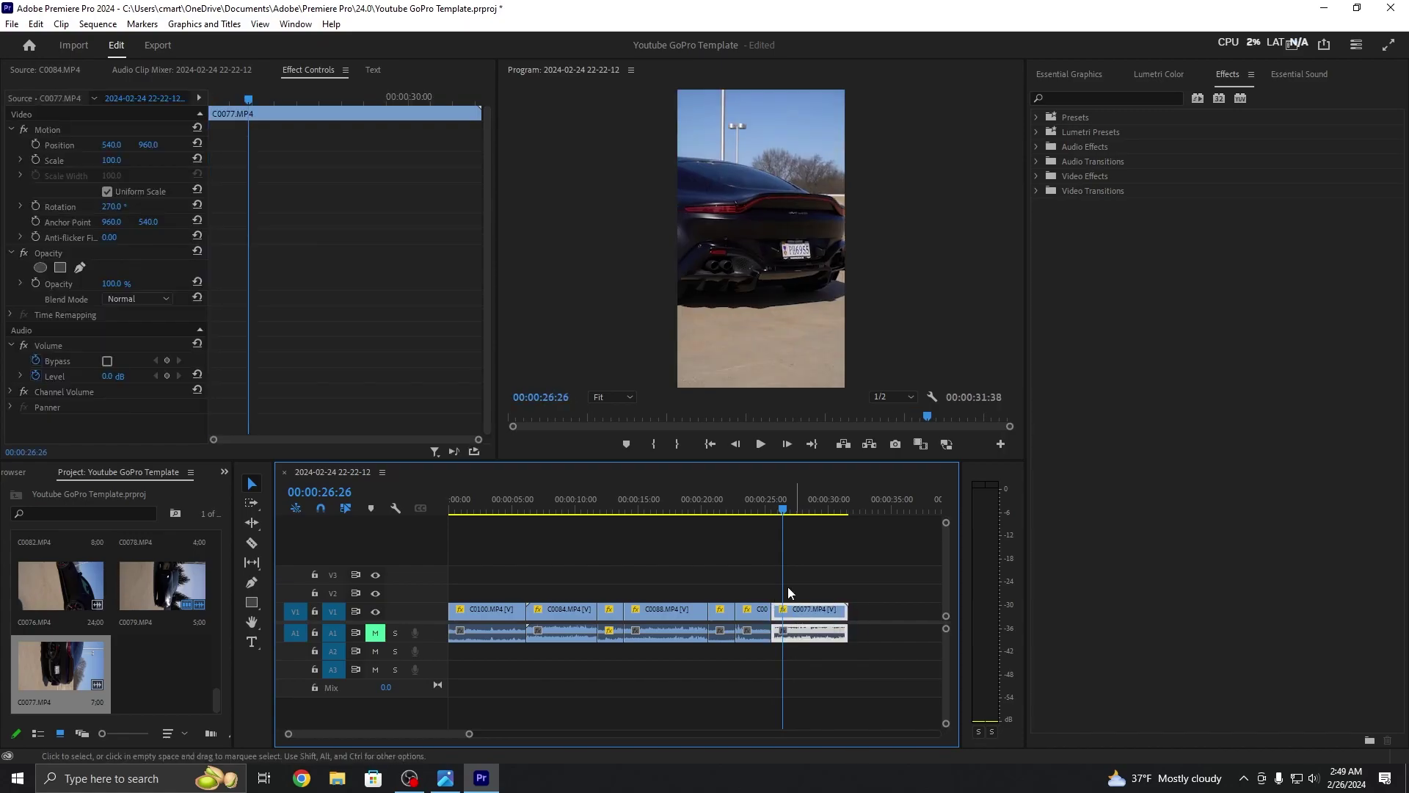
# Step: Play the trimmed C0077.MP4, split it at 00:00:30:34 and delete the part after the cut
pyautogui.click(780, 508)
pyautogui.press('space')
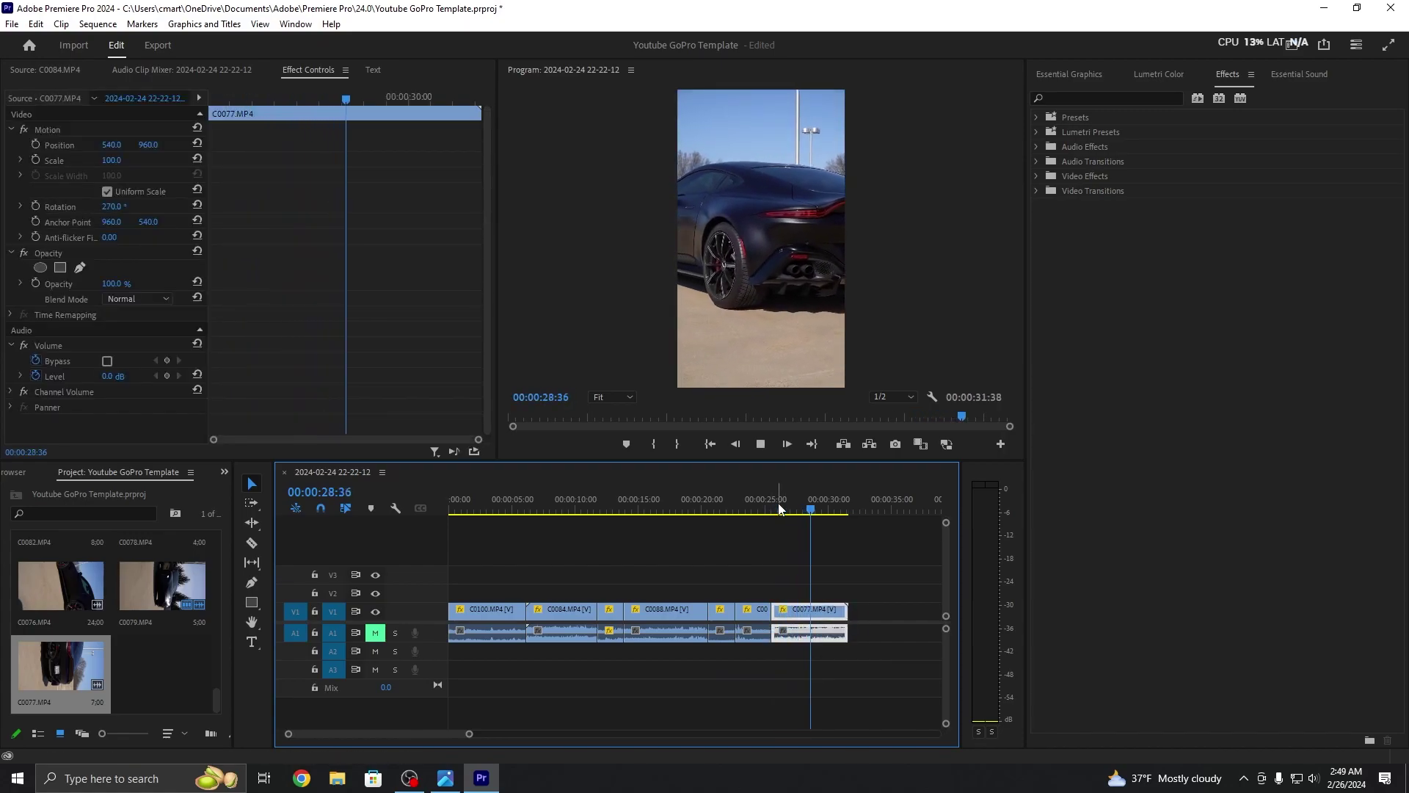
pyautogui.press('space')
pyautogui.press('space')
pyautogui.moveTo(842, 509); pyautogui.dragTo(835, 511)
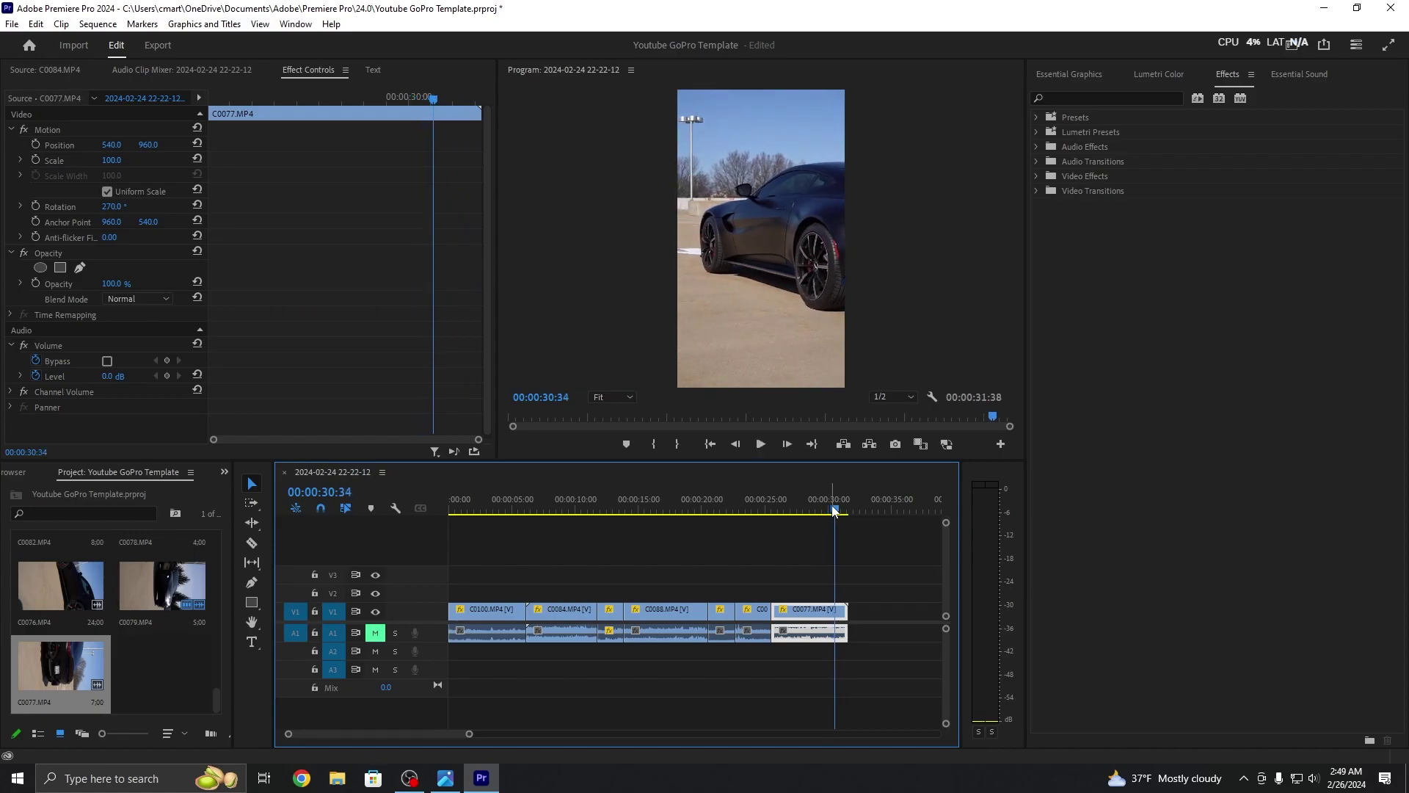
pyautogui.hotkey('ctrl', 'k')
pyautogui.click(843, 610)
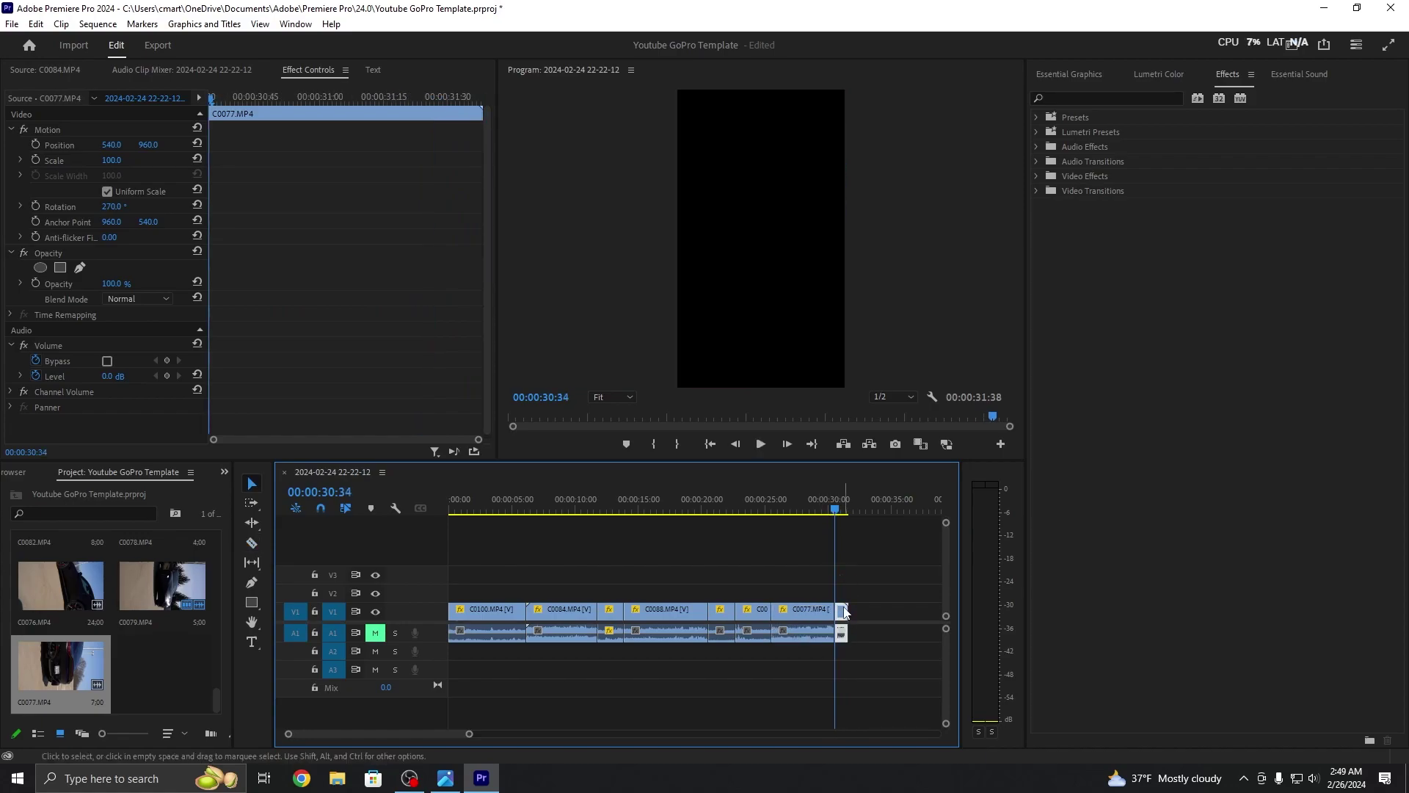
pyautogui.press('Delete')
# Step: Play the sequence from the start, then scale C0084.MP4 to 157, set its horizontal position to 544 and shift the image down
pyautogui.moveTo(469, 733); pyautogui.dragTo(629, 733)
pyautogui.moveTo(545, 508); pyautogui.dragTo(430, 502)
pyautogui.press('space')
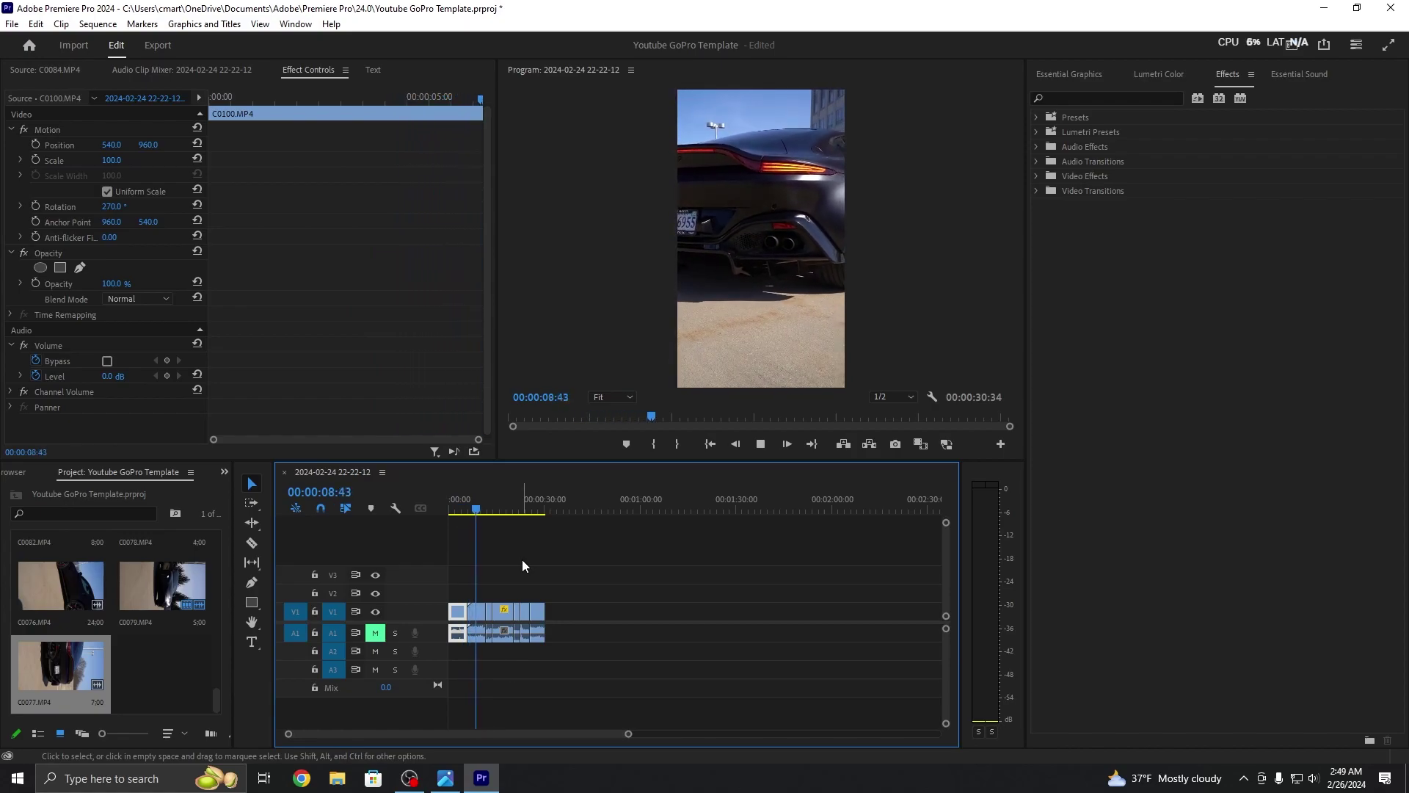
pyautogui.click(475, 507)
pyautogui.moveTo(475, 507); pyautogui.dragTo(472, 506)
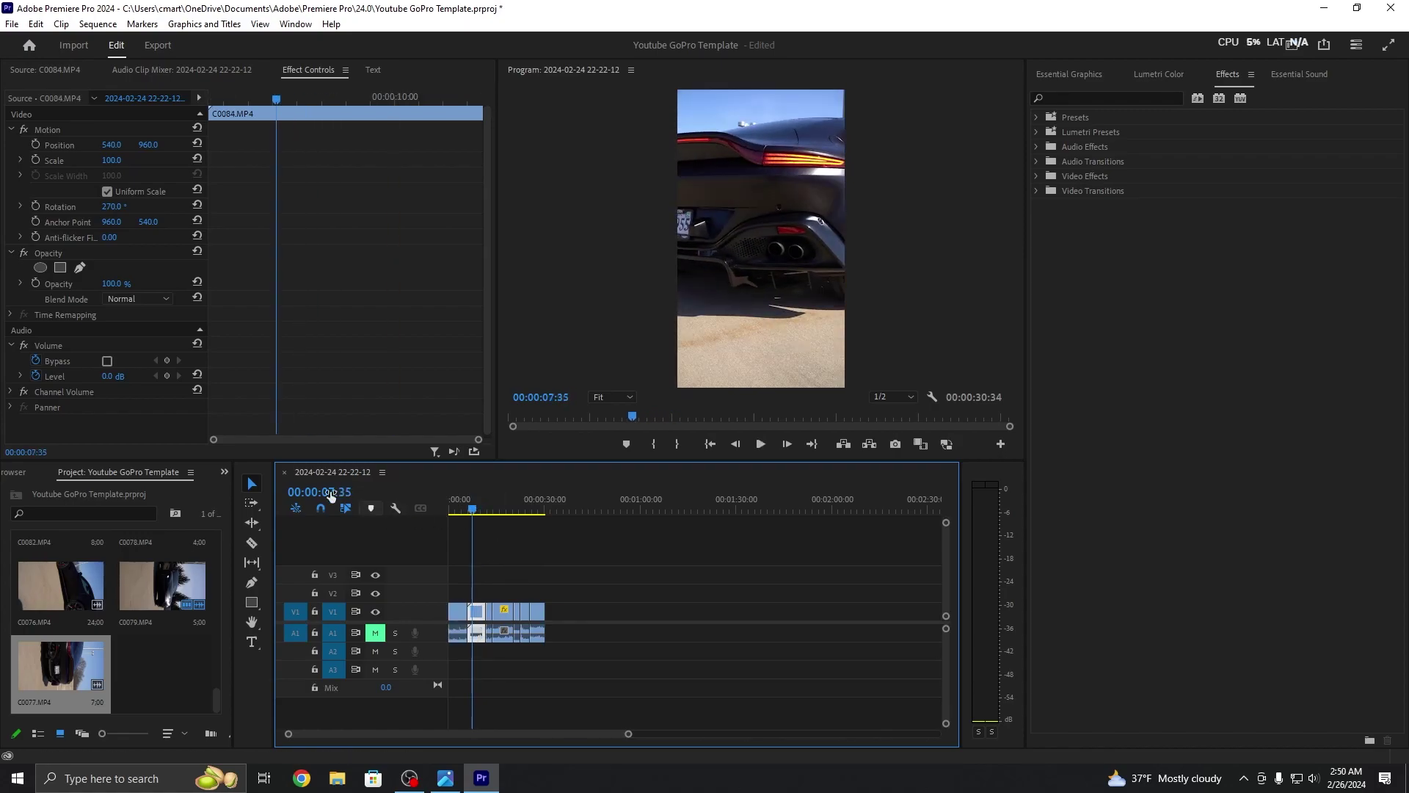
pyautogui.click(117, 145)
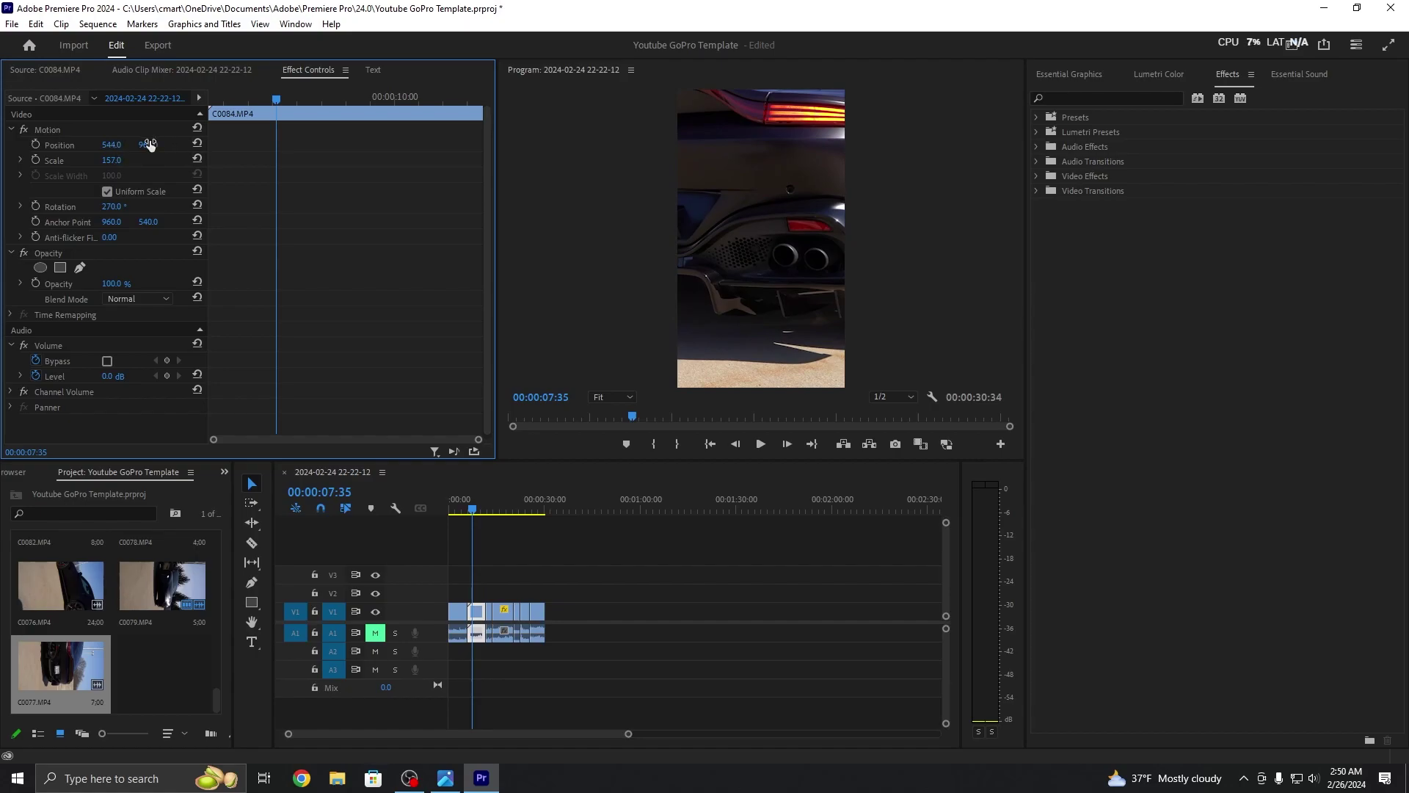
# Step: Play back the reframed C0084.MP4 and the rest of the sequence, briefly unmuting audio track A1 to hear the clip sound
pyautogui.press('space')
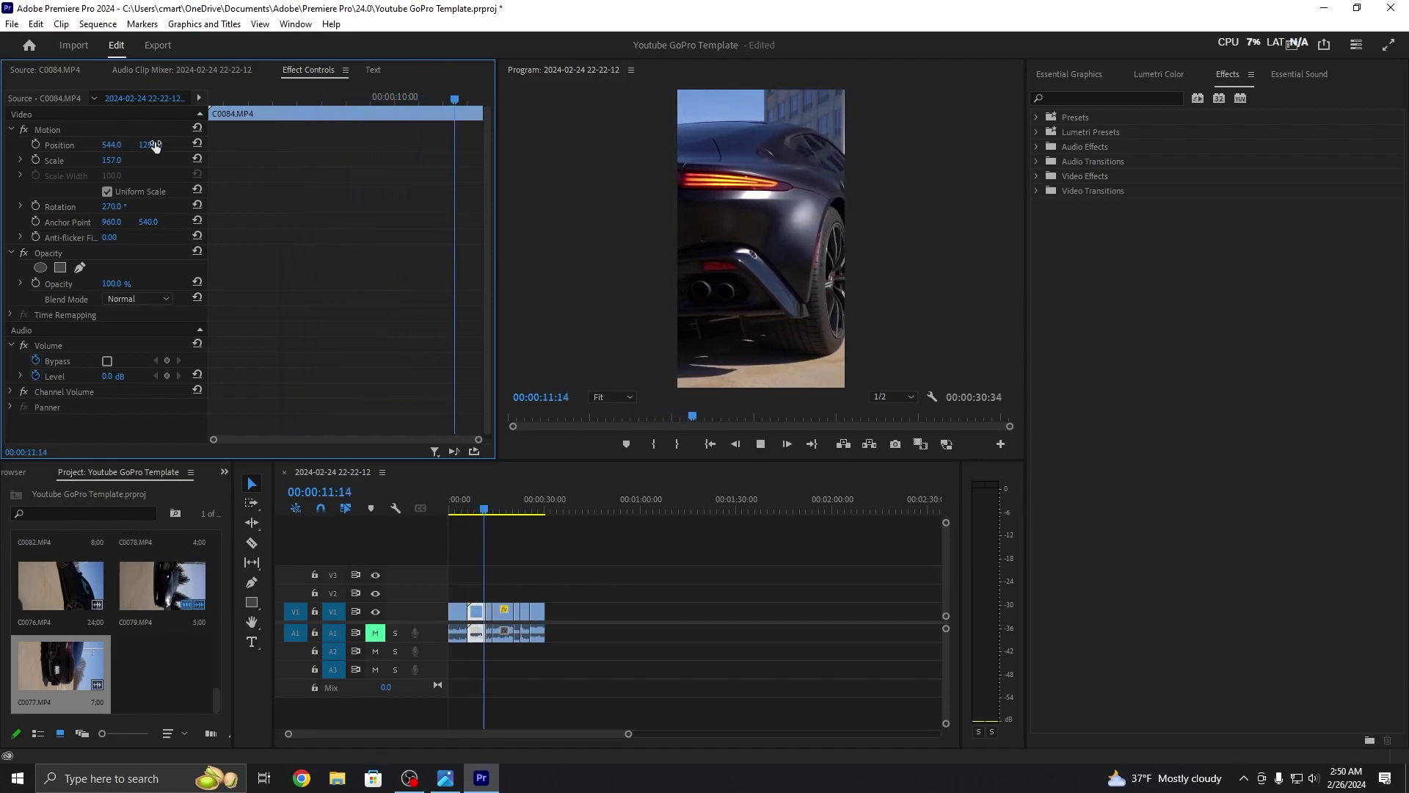
pyautogui.press('space')
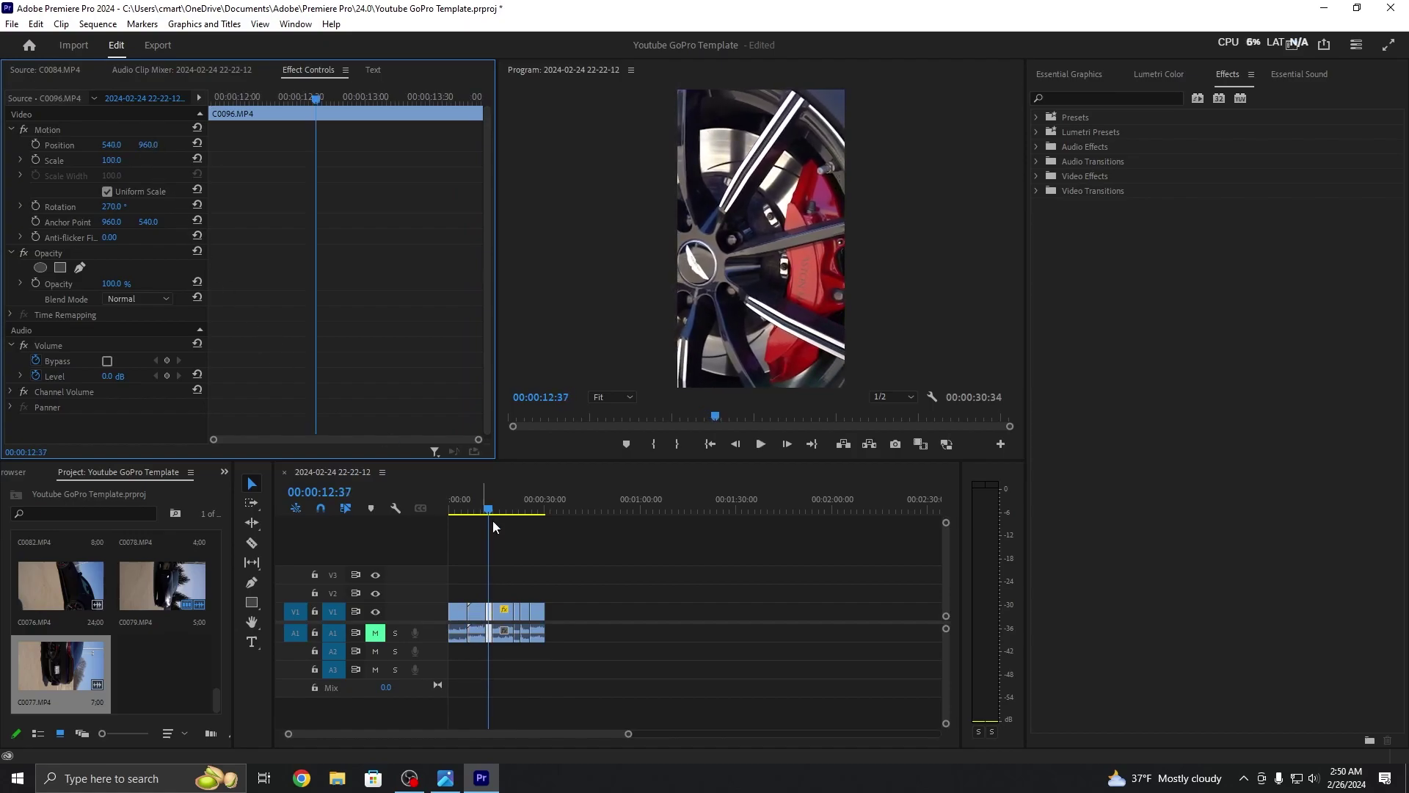
pyautogui.moveTo(477, 507); pyautogui.dragTo(467, 508)
pyautogui.press('space')
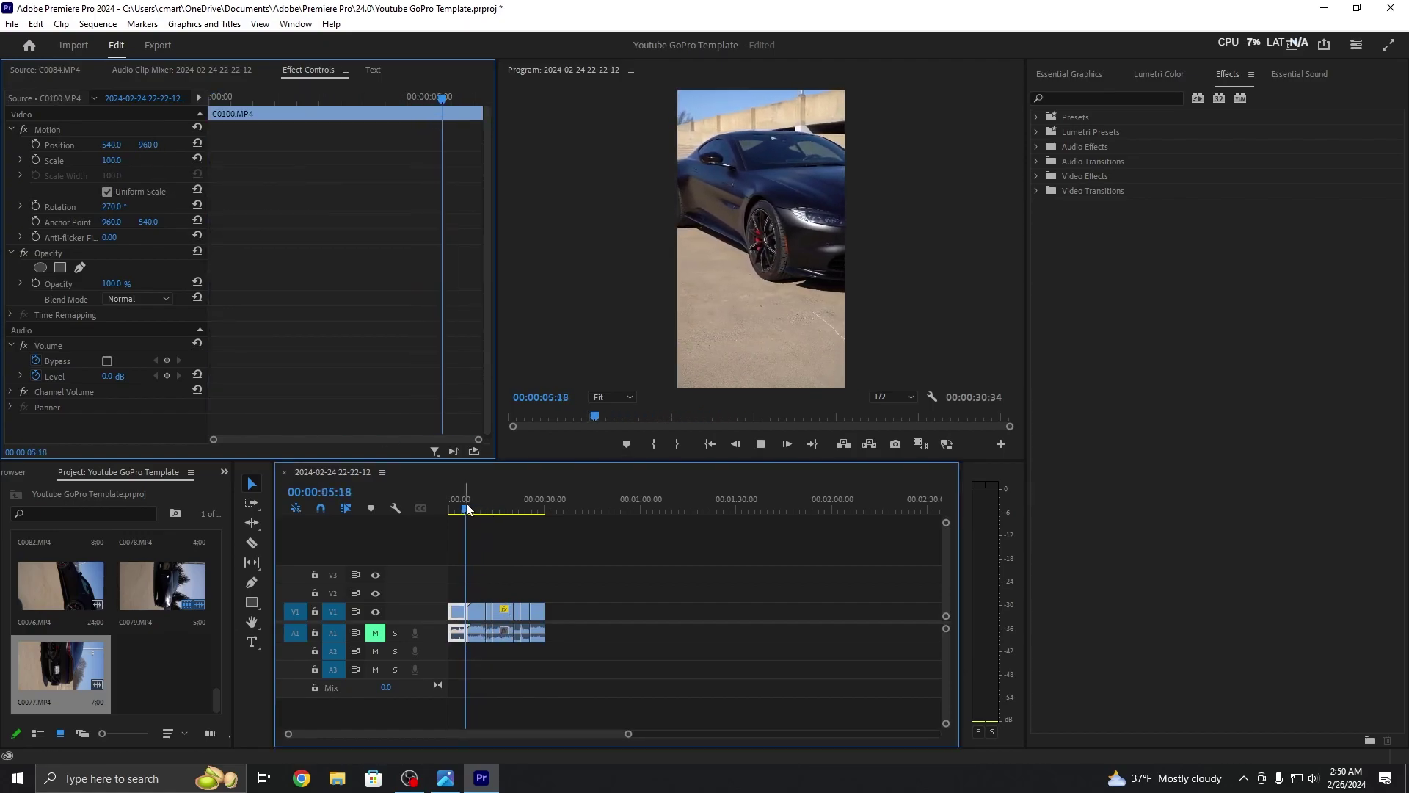
pyautogui.click(376, 631)
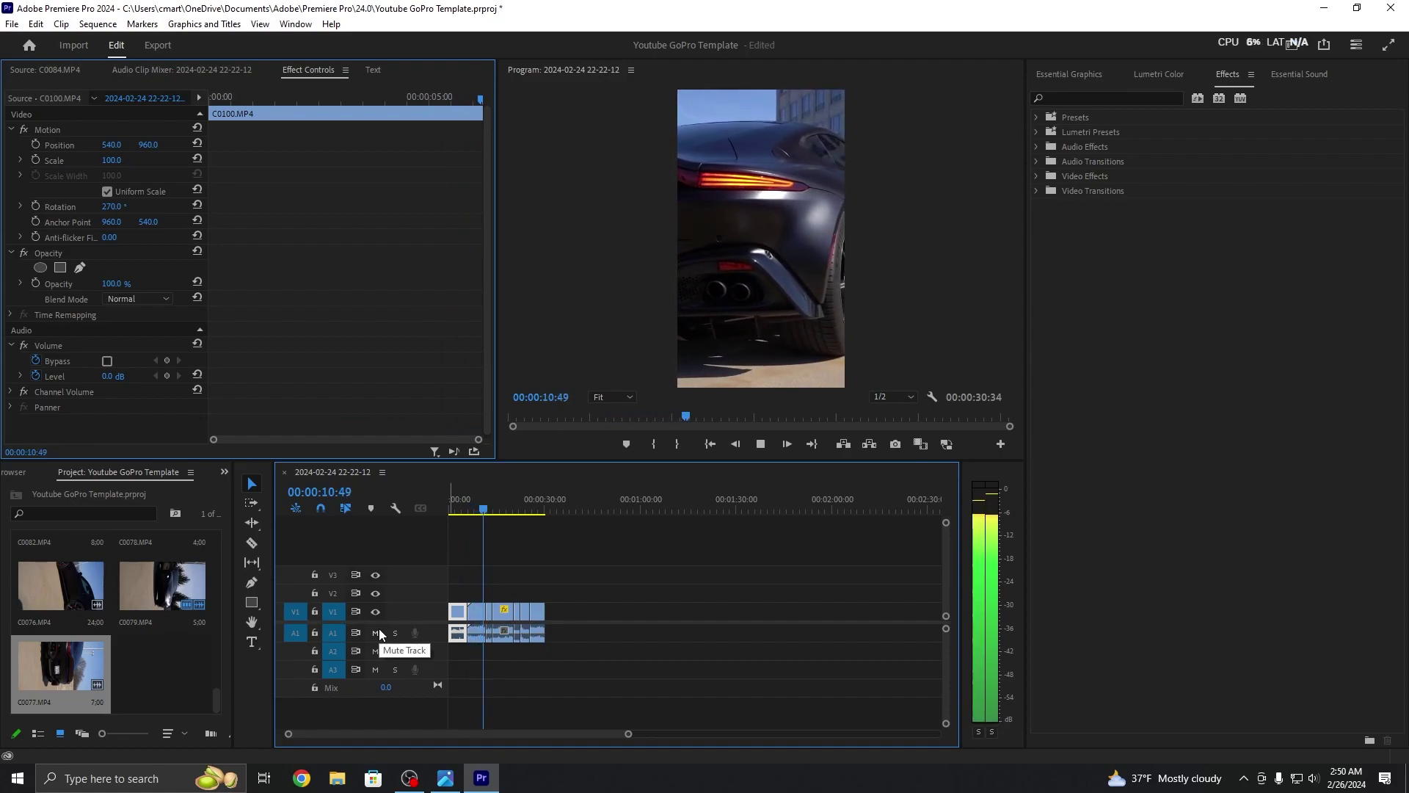
pyautogui.click(377, 632)
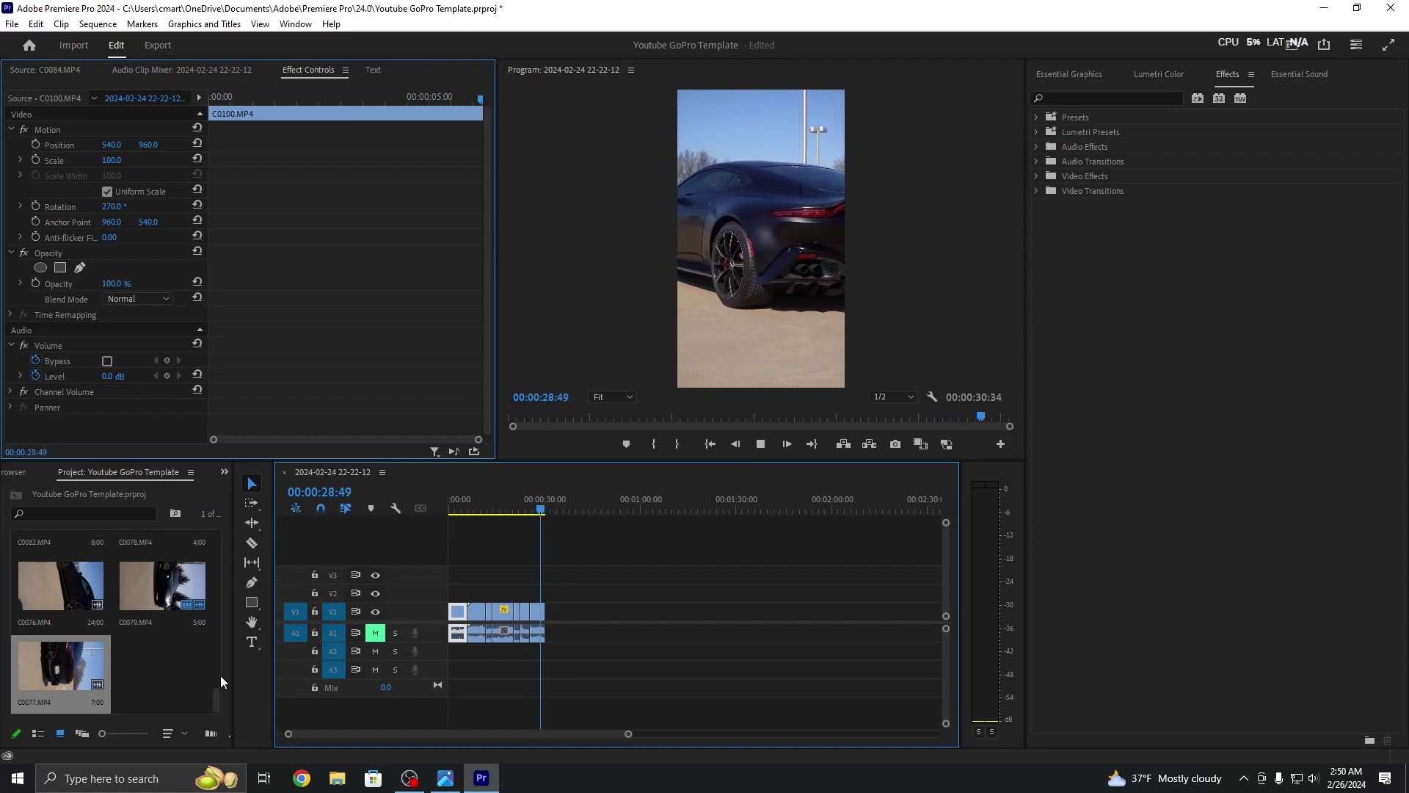
pyautogui.press('space')
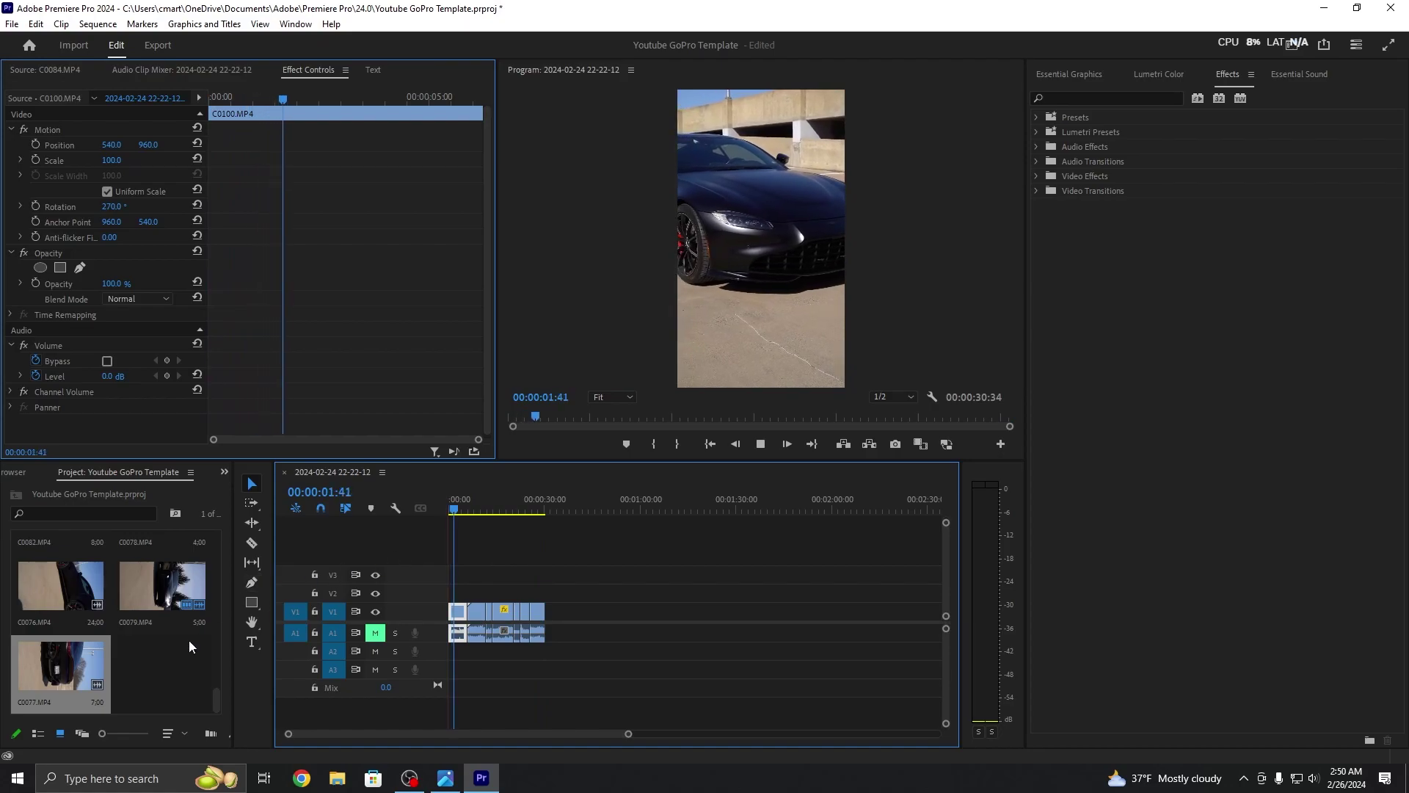
pyautogui.press('space')
# Step: Browse the project's clips and preview their thumbnails to find another shot for the end of the sequence
pyautogui.scroll(5, 191, 646)
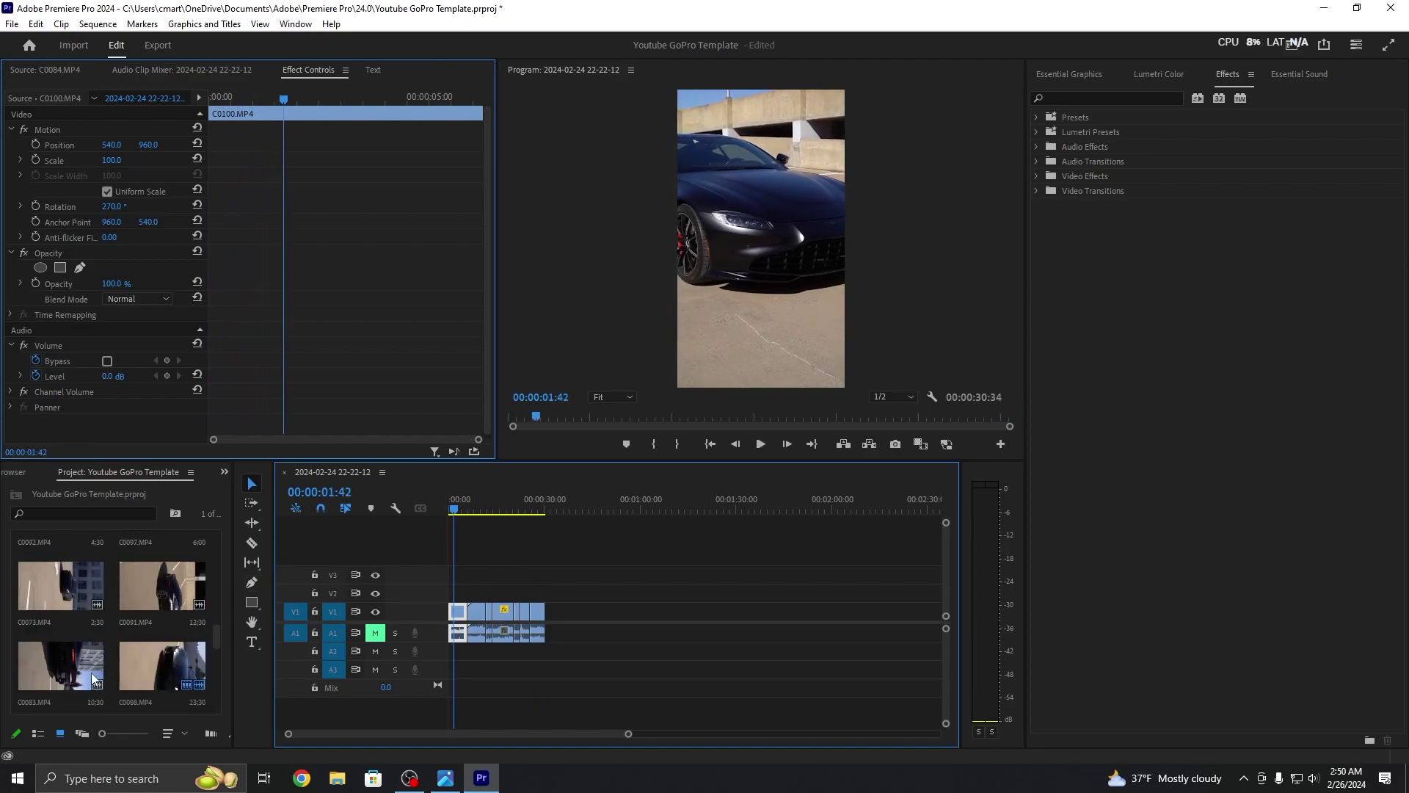
pyautogui.scroll(-2, 30, 641)
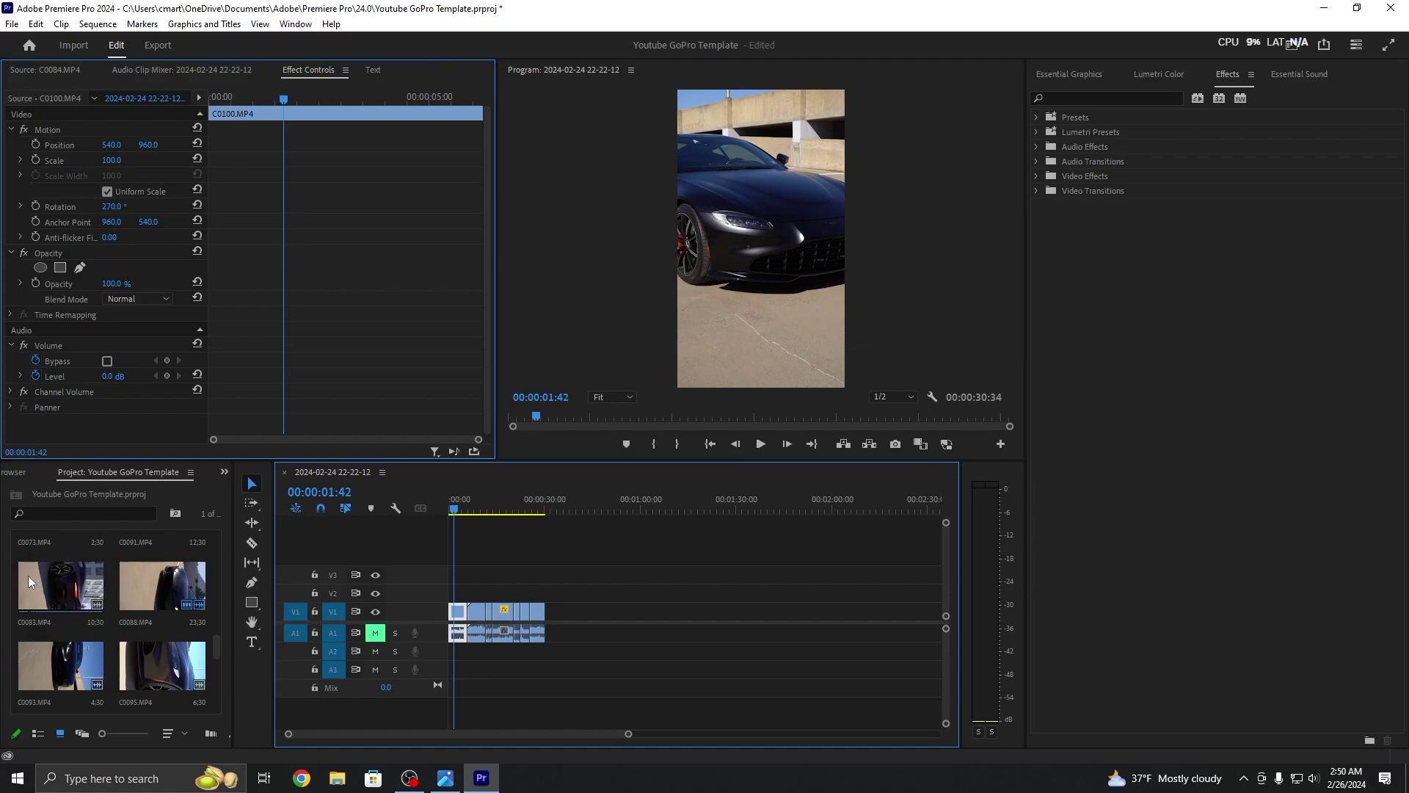
pyautogui.scroll(2, 142, 596)
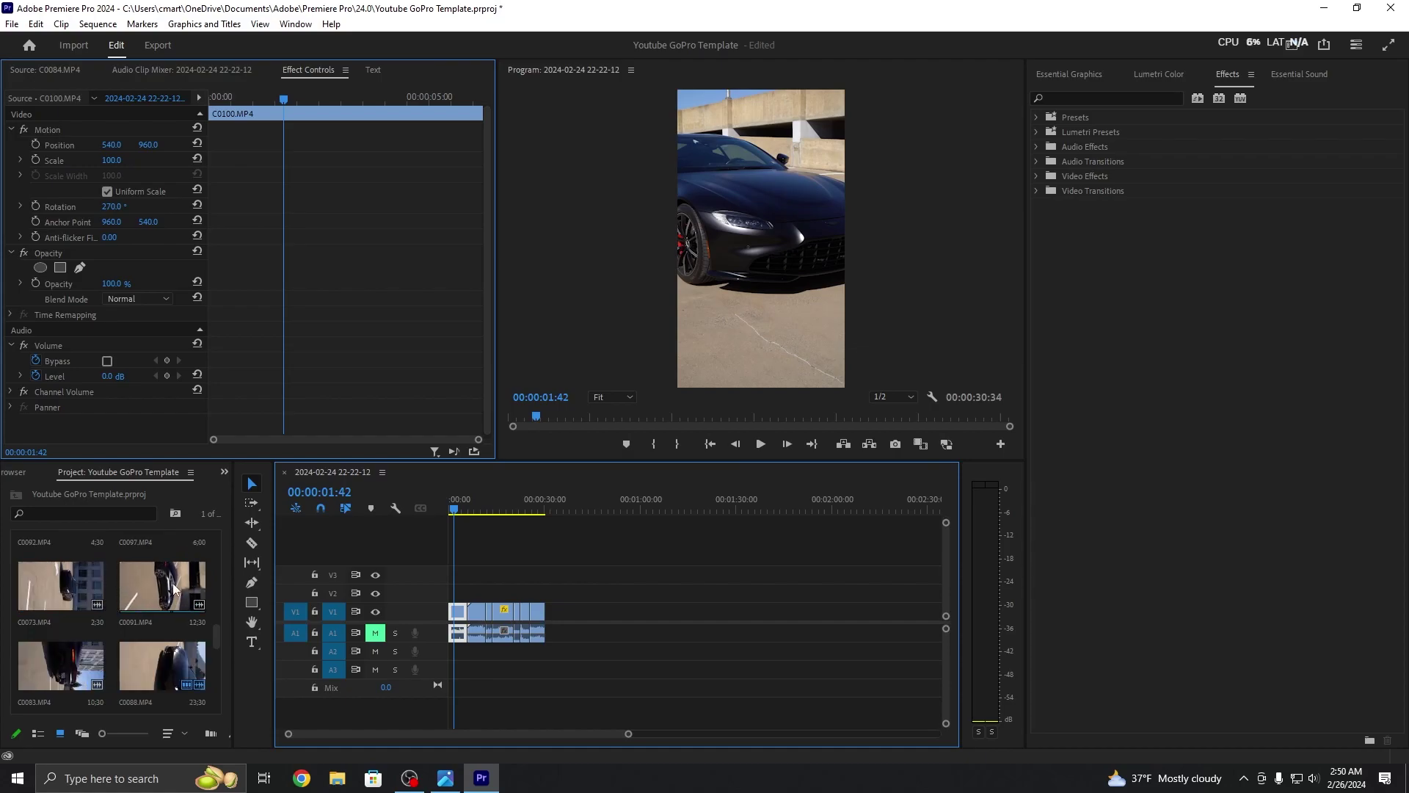
pyautogui.scroll(2, 178, 593)
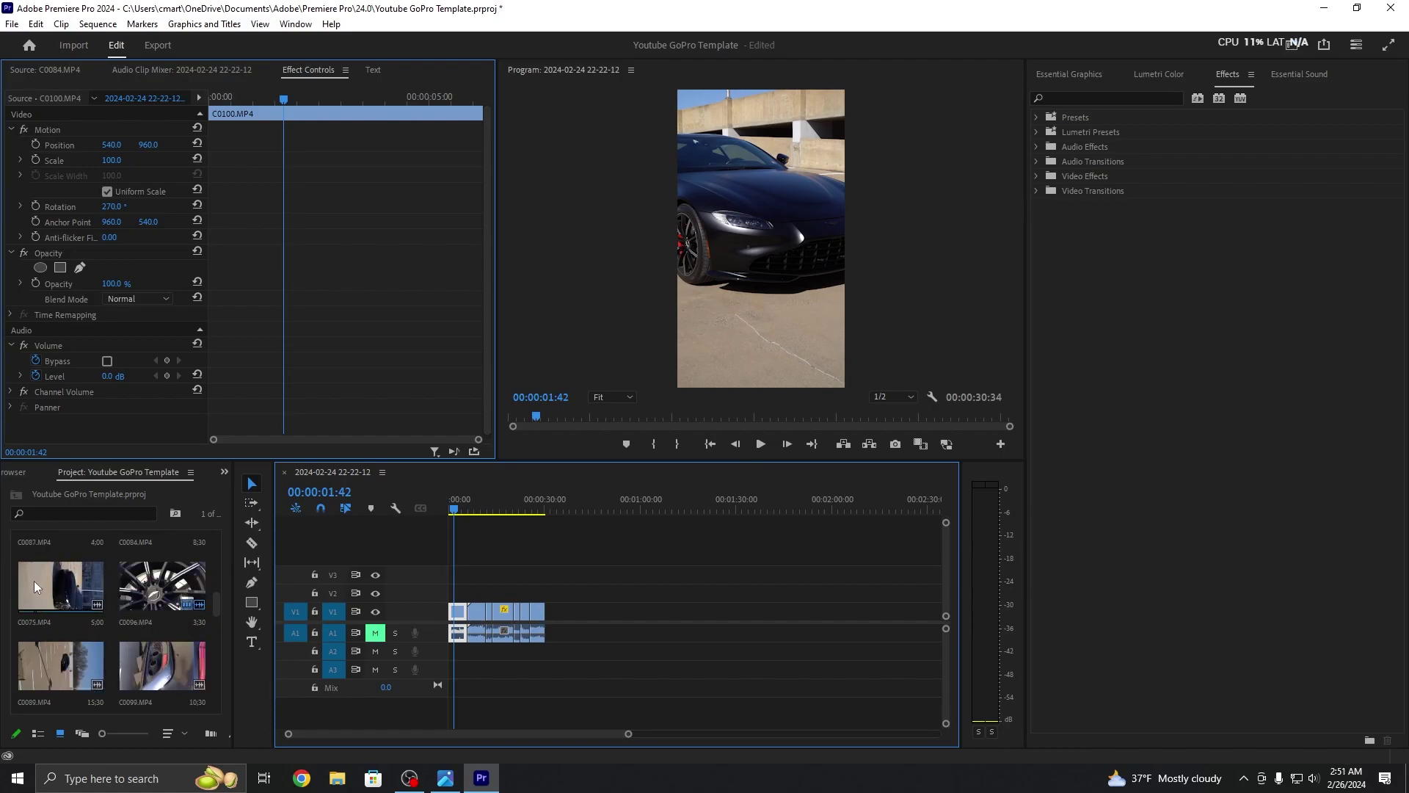
pyautogui.scroll(1, 59, 591)
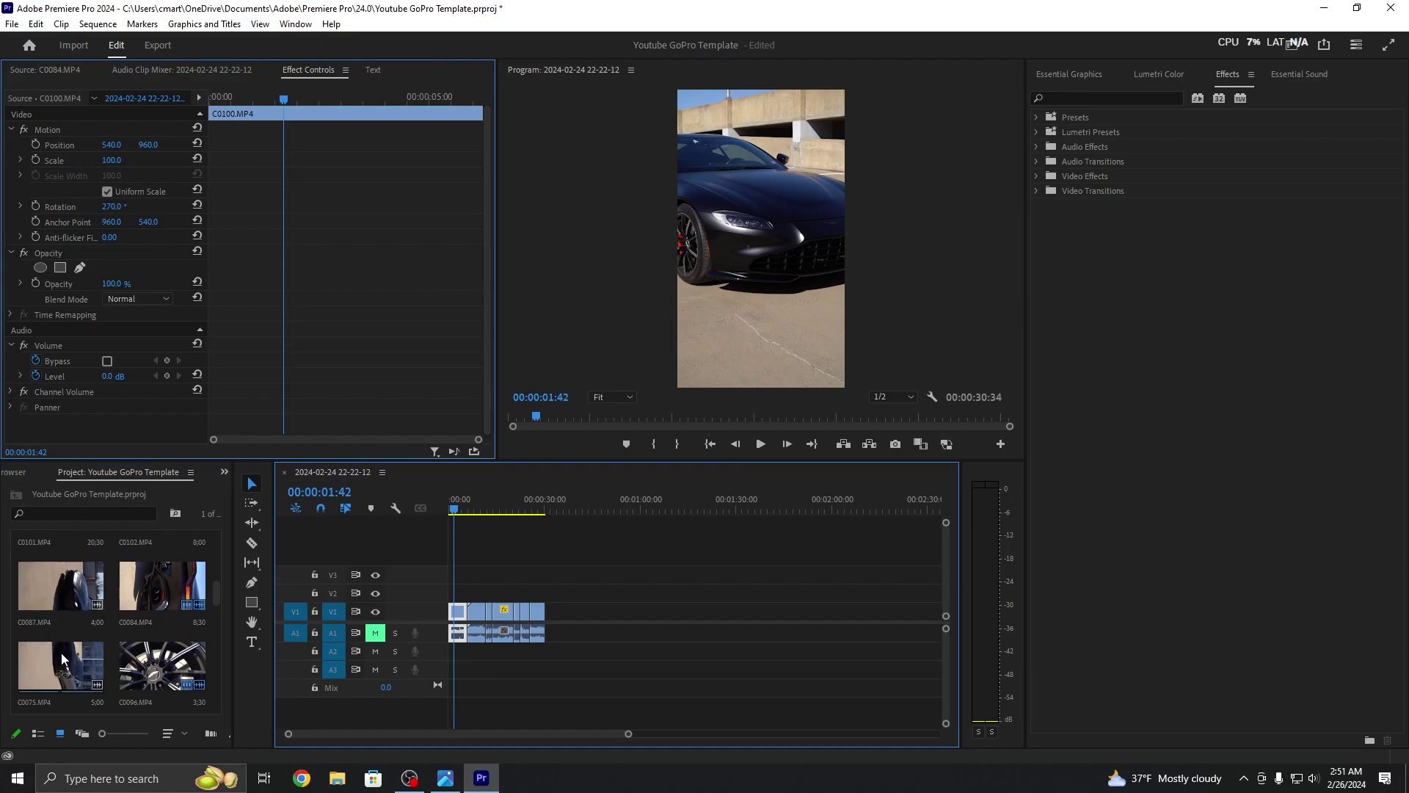
pyautogui.scroll(2, 130, 661)
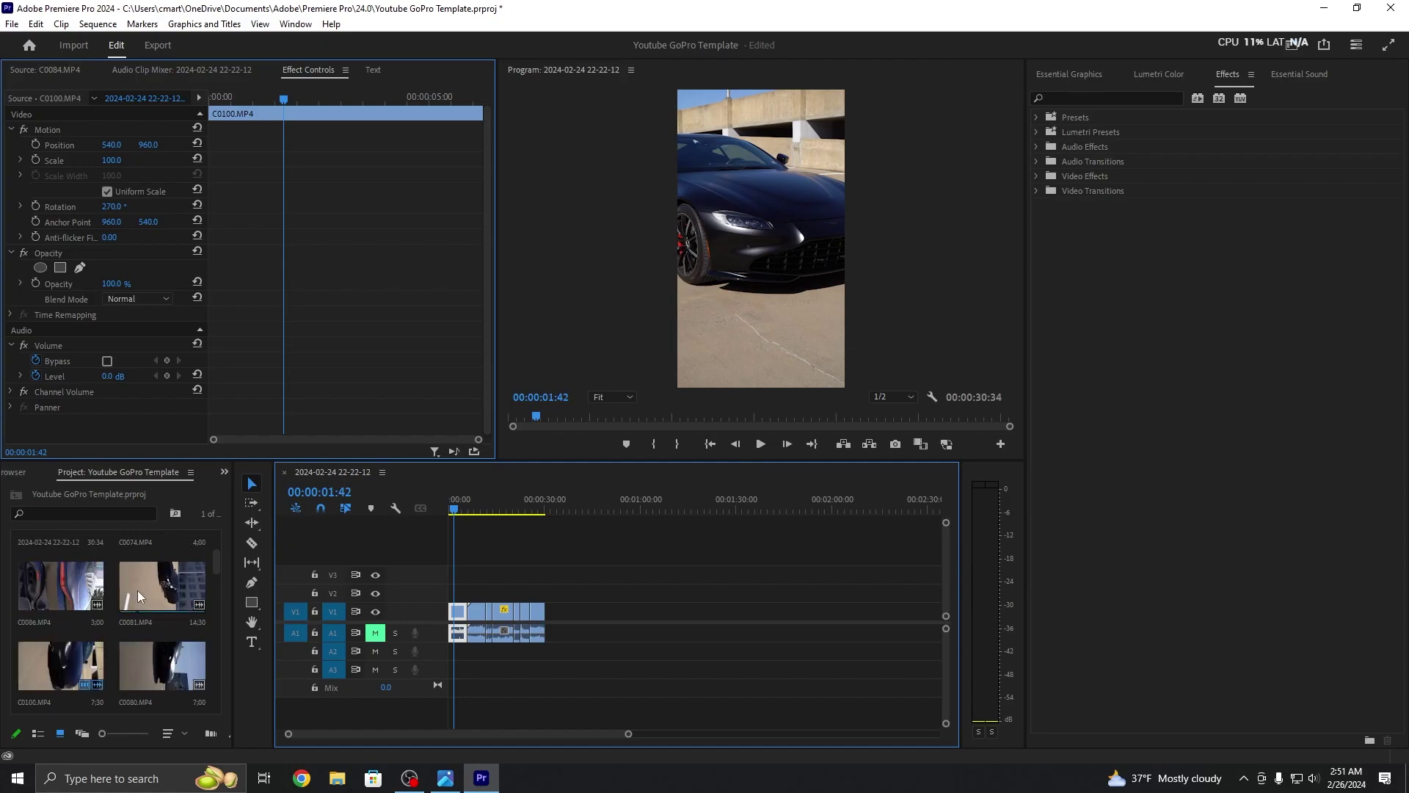
pyautogui.scroll(2, 147, 610)
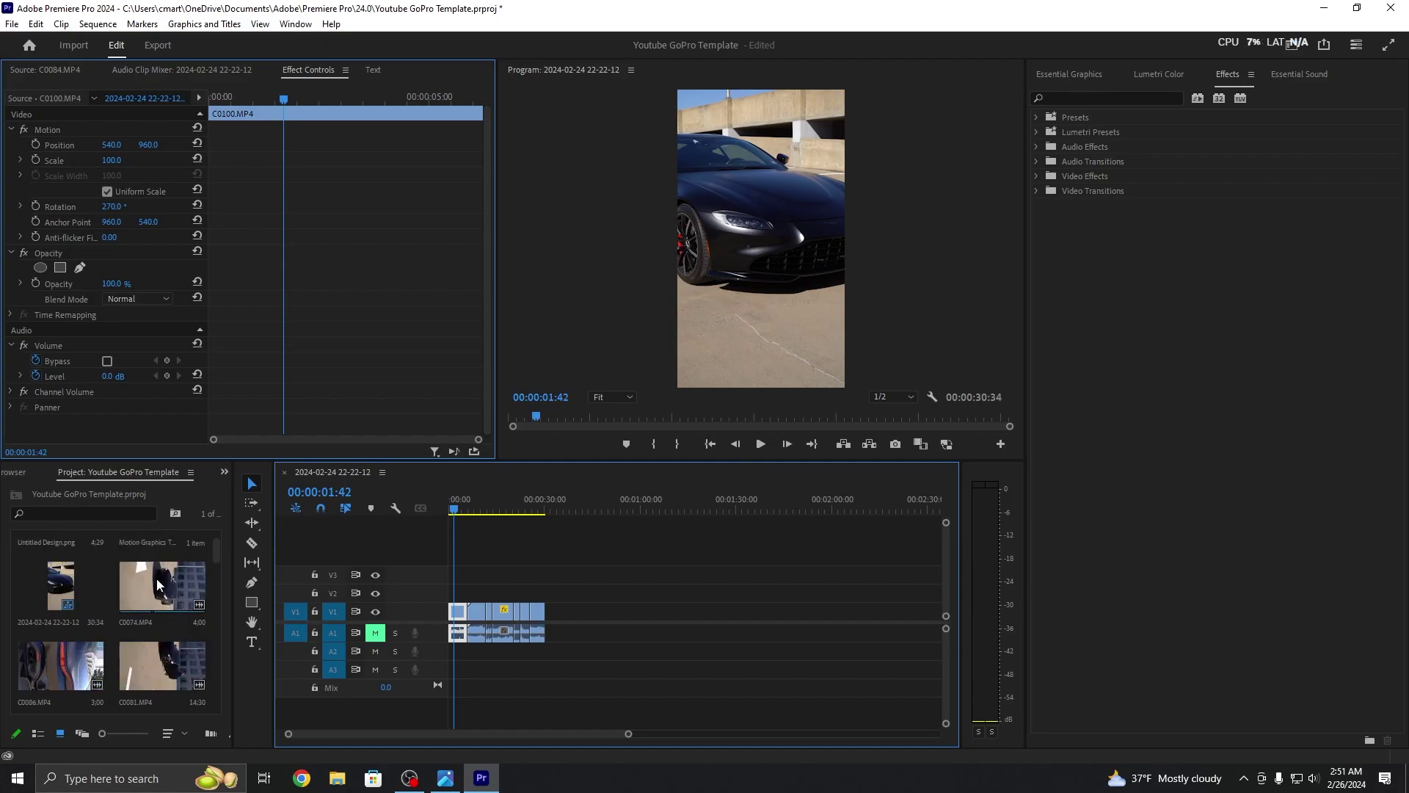
pyautogui.scroll(-1, 167, 596)
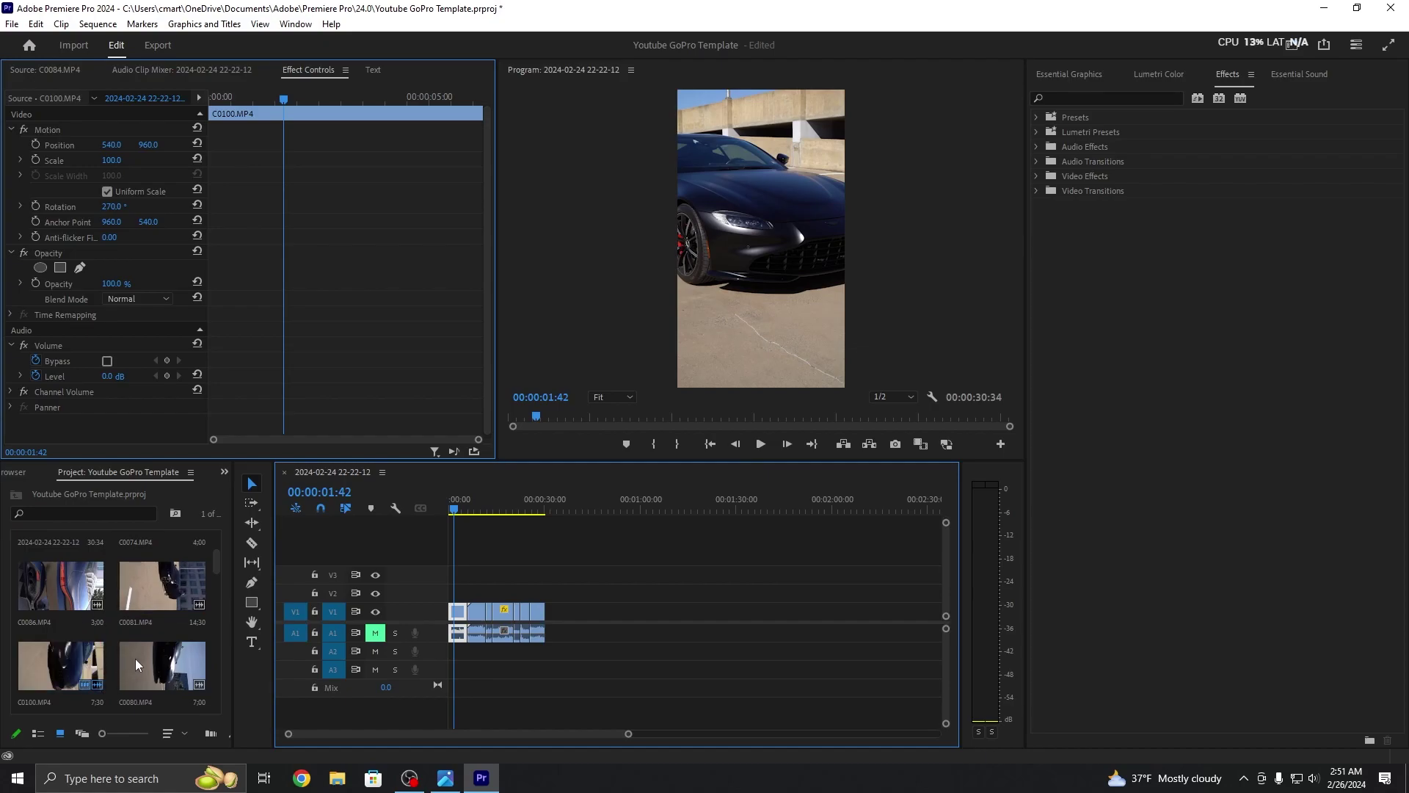
pyautogui.scroll(-1, 190, 667)
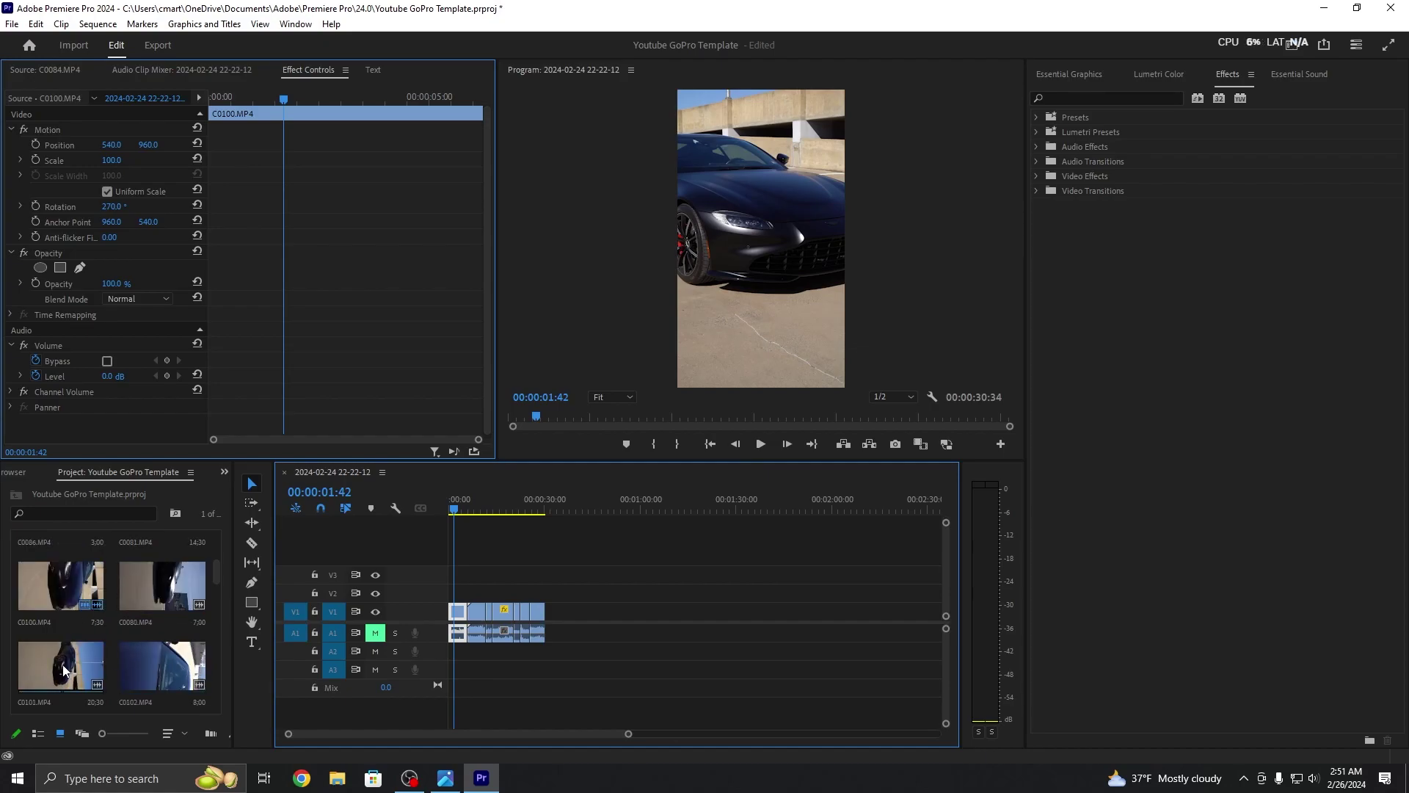
pyautogui.scroll(-1, 52, 666)
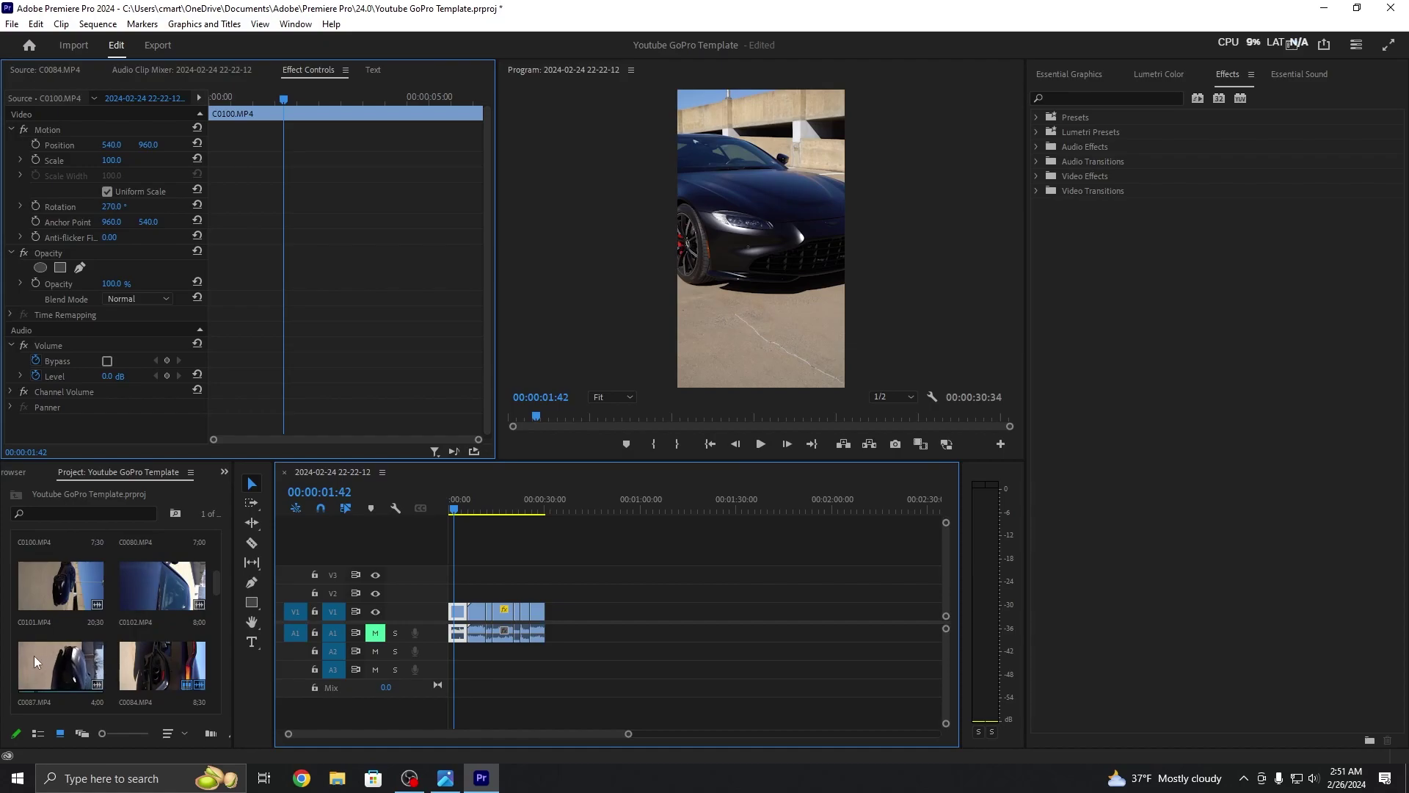
pyautogui.scroll(-2, 191, 656)
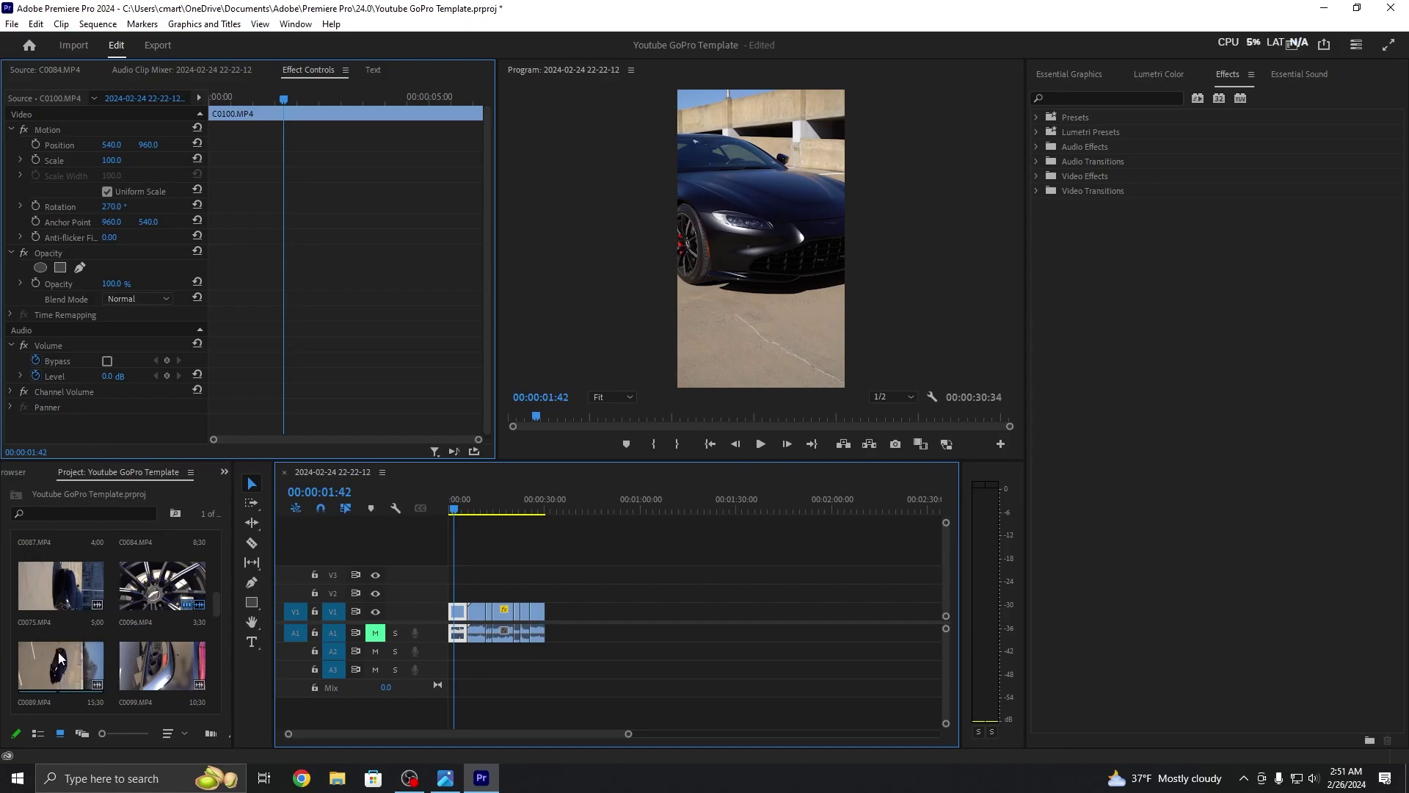
# Step: Add C0089.MP4 to the end of the sequence on V1 and set its rotation to 270°
pyautogui.moveTo(82, 659); pyautogui.dragTo(552, 612)
pyautogui.moveTo(549, 506); pyautogui.dragTo(560, 512)
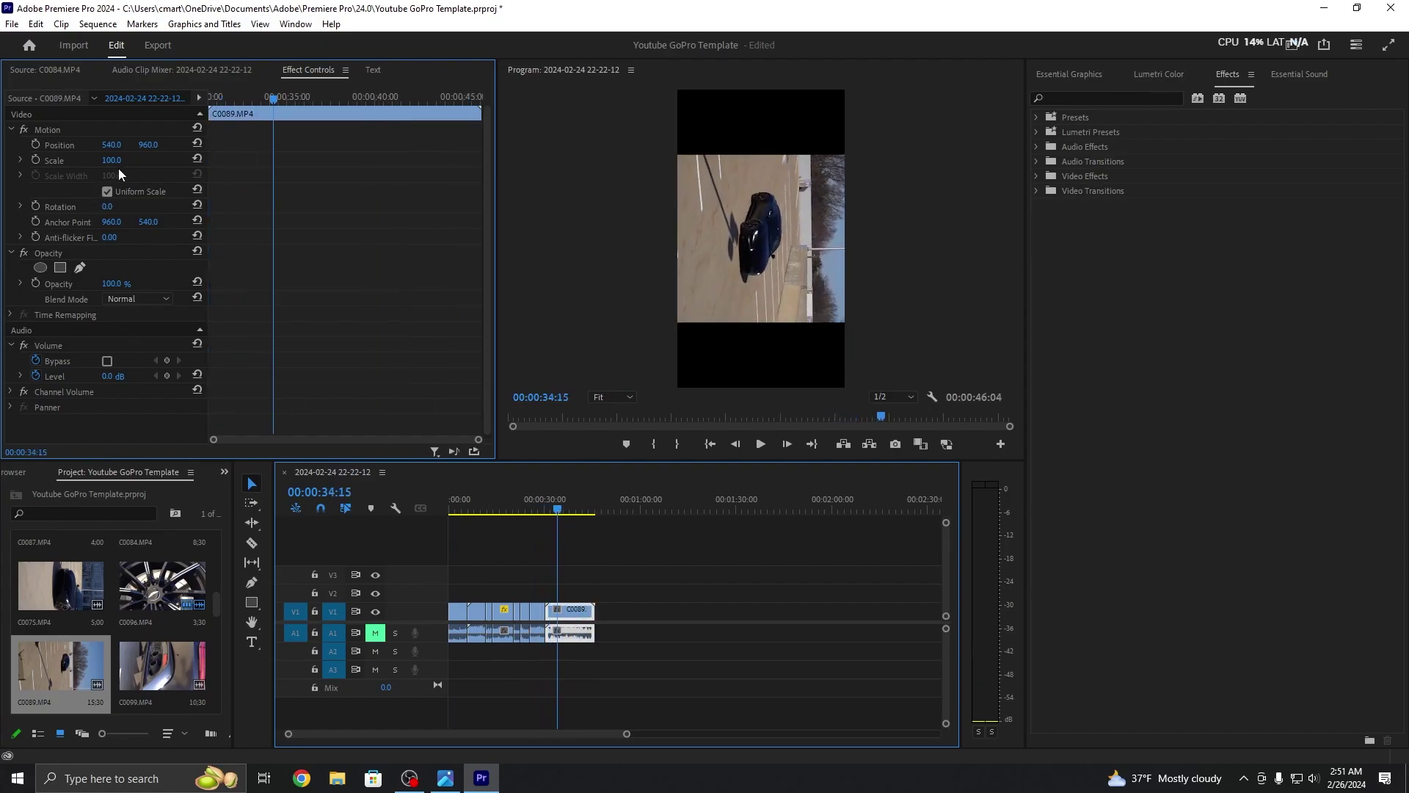
pyautogui.click(107, 206)
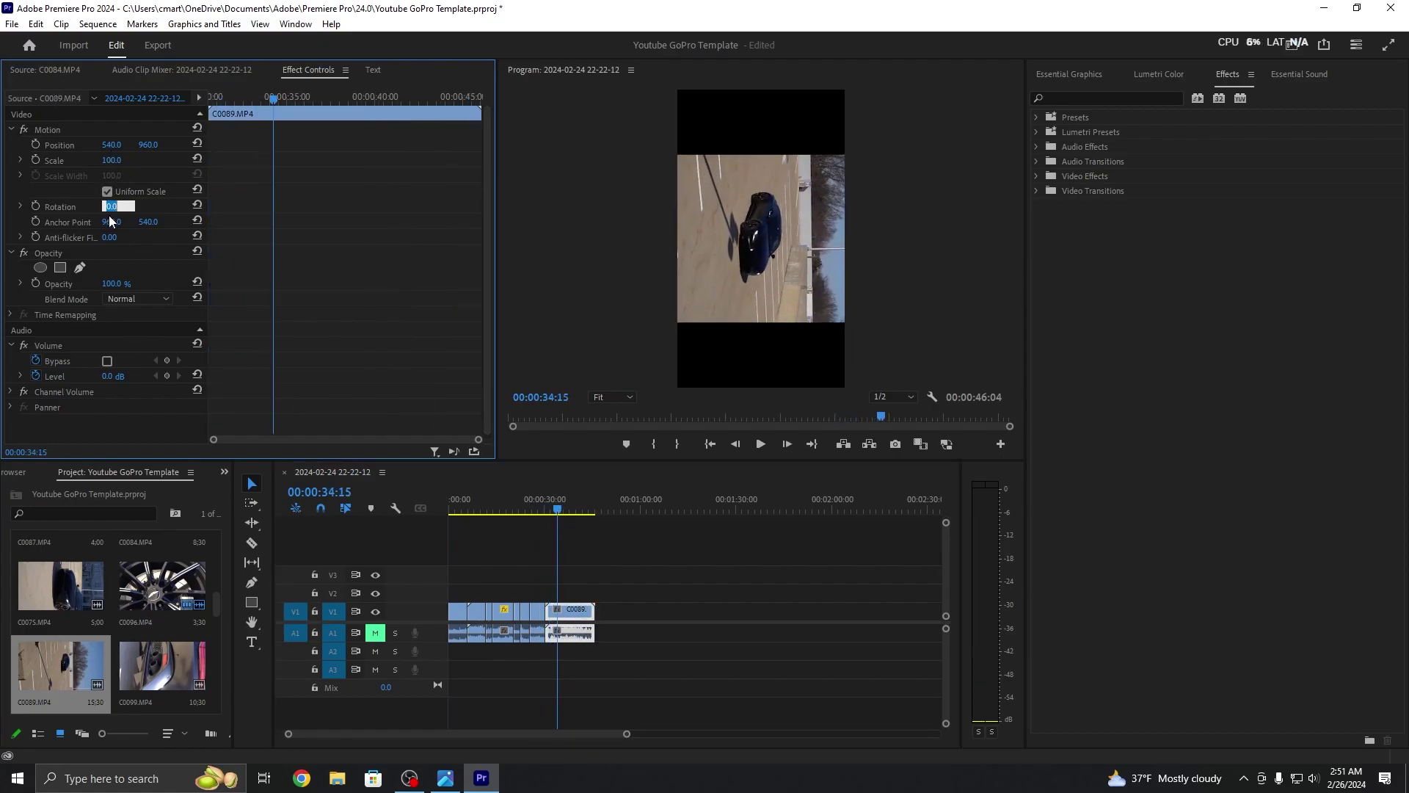
pyautogui.write('270')
pyautogui.press('Return')
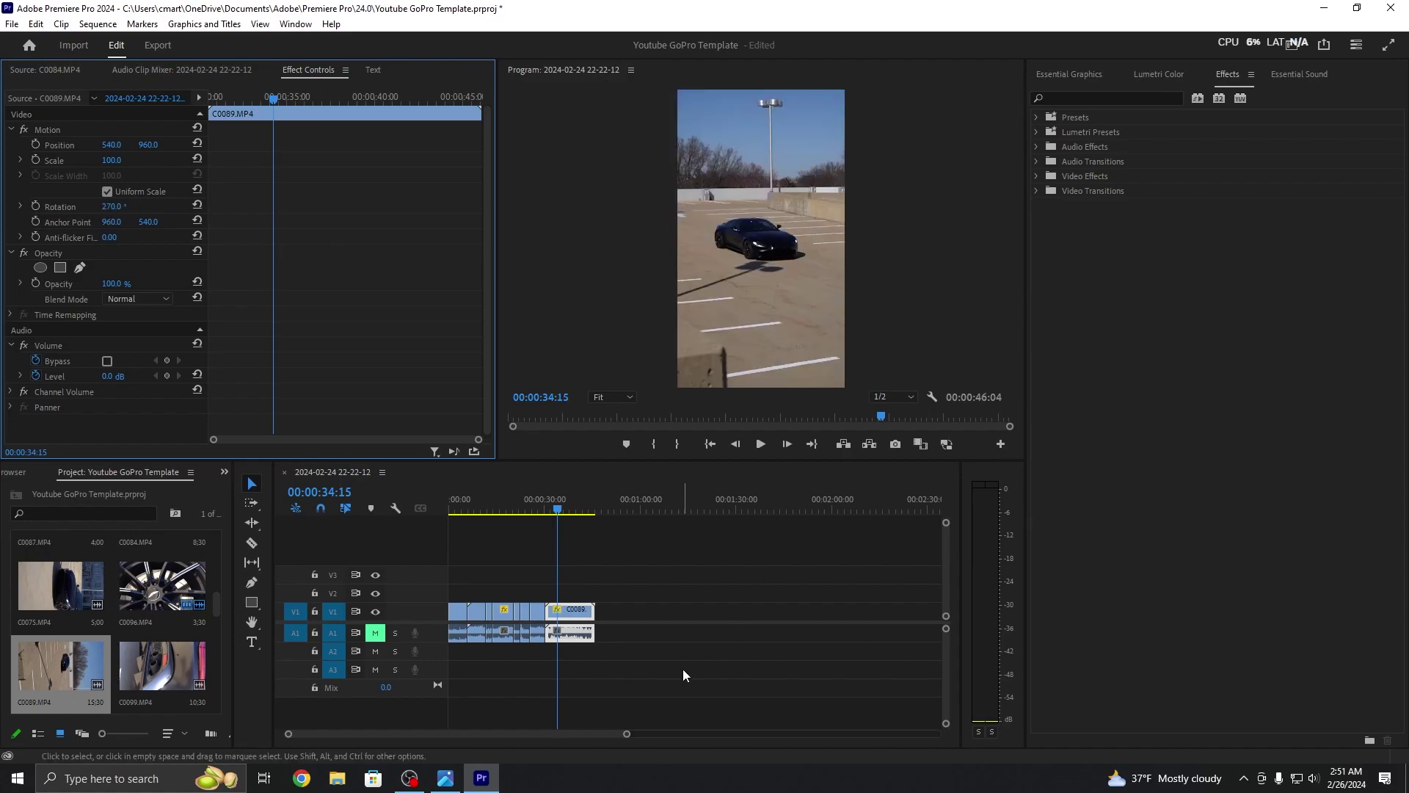
# Step: Review C0089.MP4, split it at 00:00:36:15 and delete the part before the cut
pyautogui.moveTo(627, 734); pyautogui.dragTo(548, 723)
pyautogui.press('space')
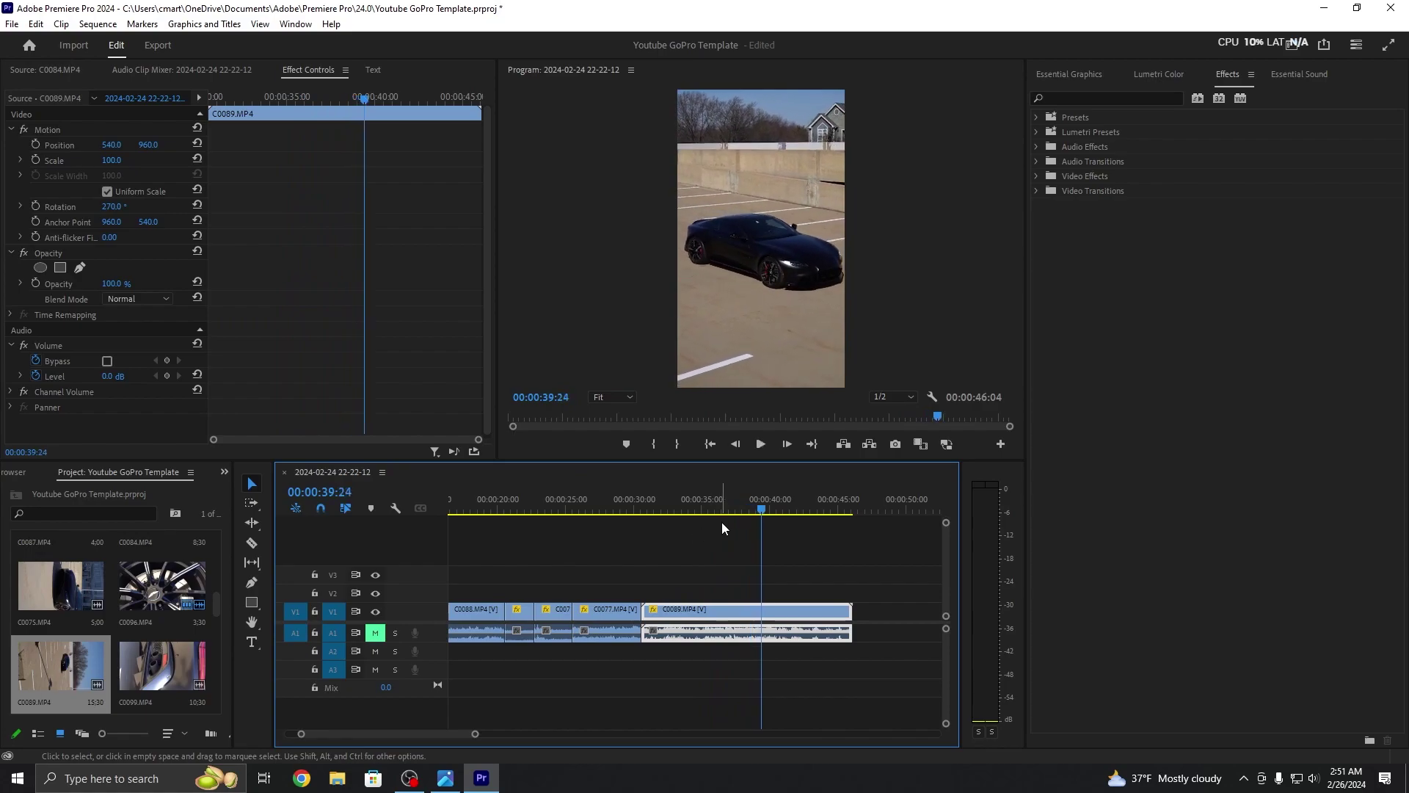
pyautogui.moveTo(784, 510); pyautogui.dragTo(731, 571)
pyautogui.press('c')
pyautogui.moveTo(729, 513); pyautogui.dragTo(699, 511)
pyautogui.press('space')
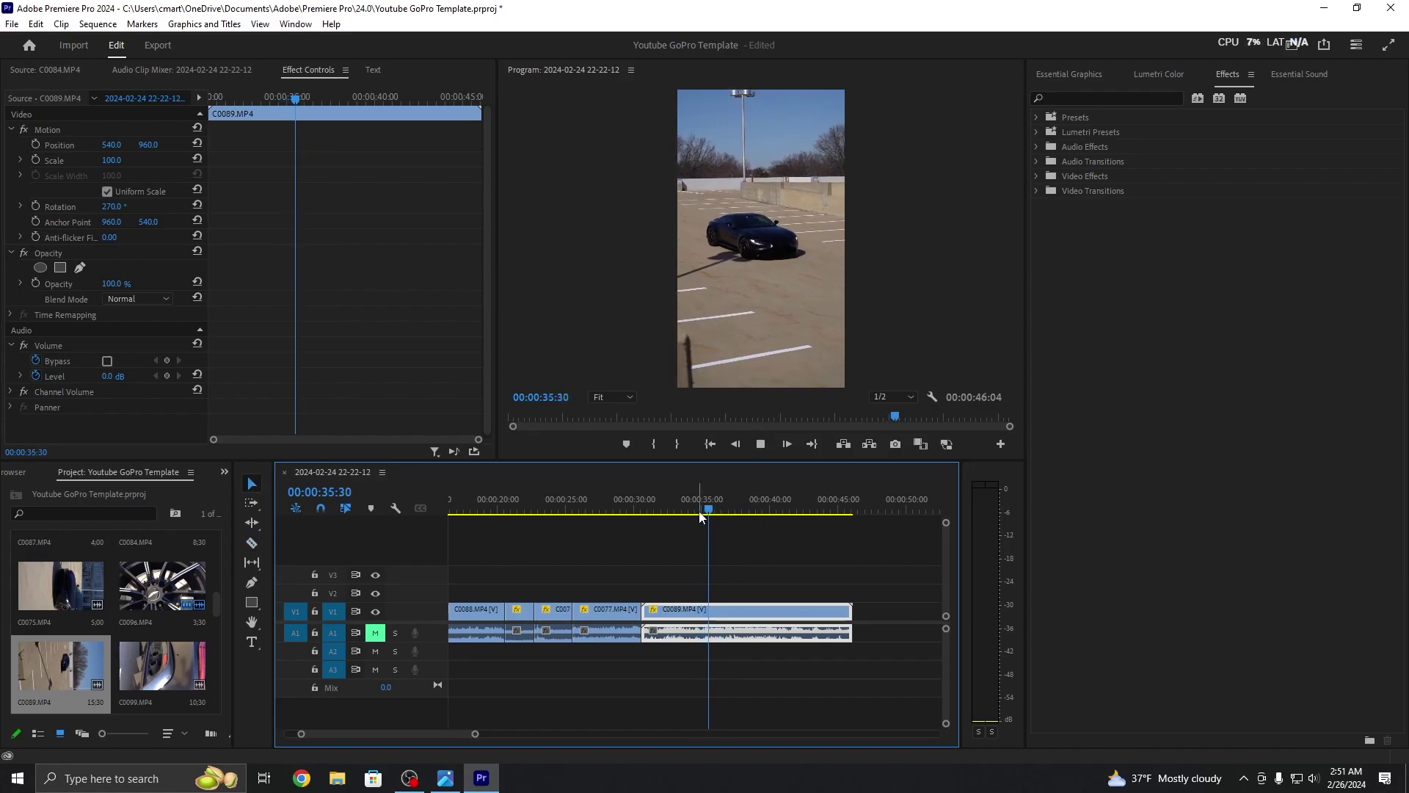
pyautogui.press('space')
pyautogui.press('c')
pyautogui.click(718, 620)
pyautogui.press('v')
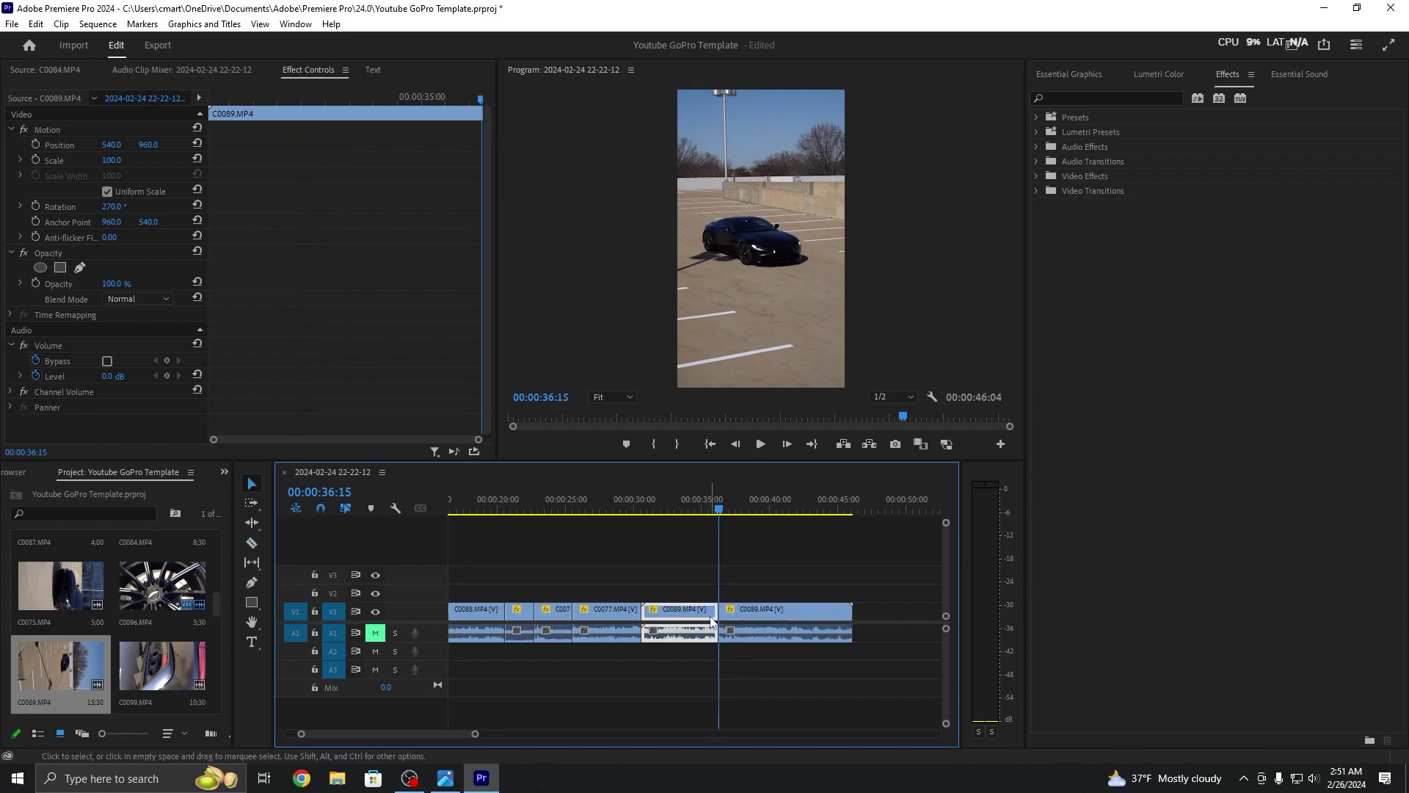
pyautogui.press('Delete')
# Step: Play the remaining C0089.MP4, split it shortly before 00:00:41:00 and move the part before the cut against the end of C0077.MP4
pyautogui.press('space')
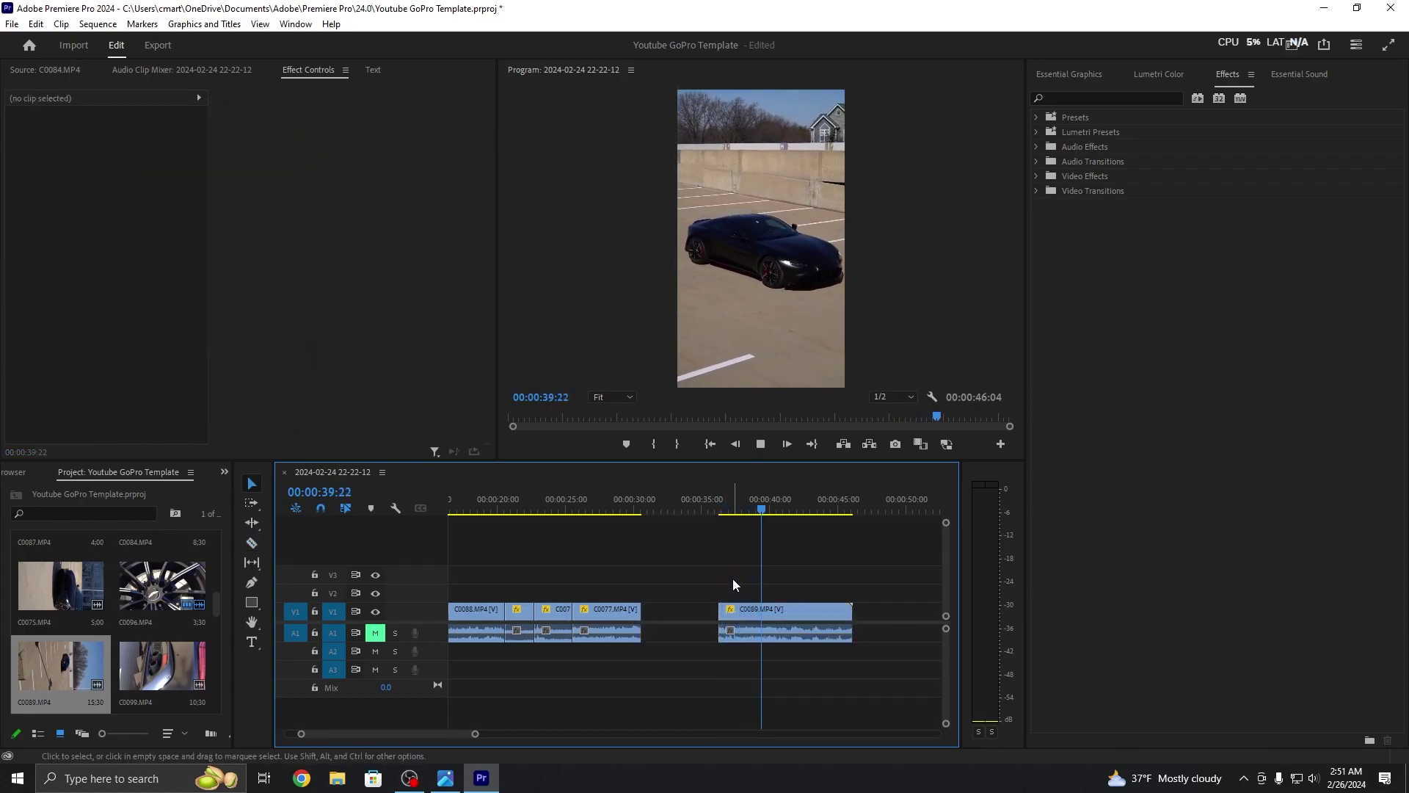
pyautogui.press('space')
pyautogui.press('c')
pyautogui.click(785, 614)
pyautogui.press('v')
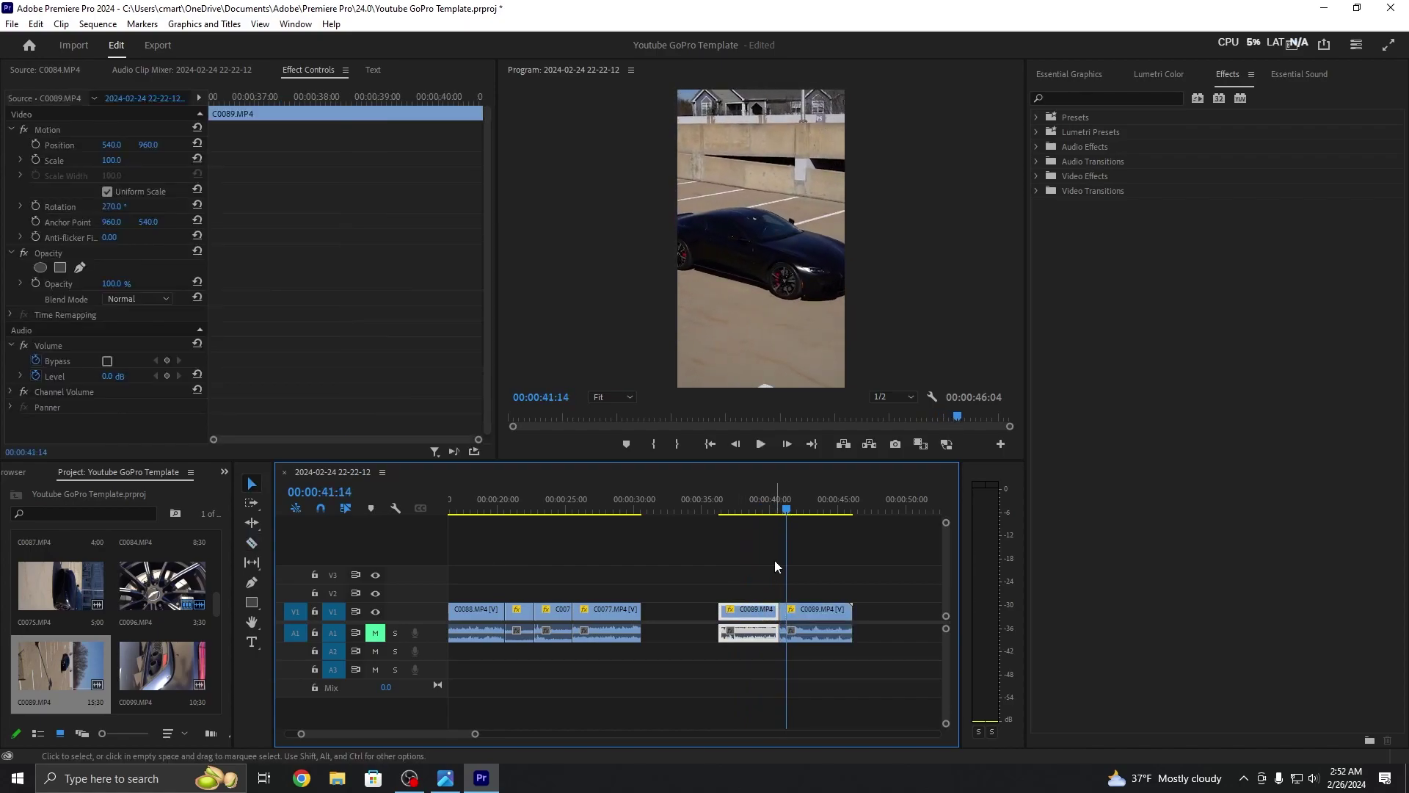
pyautogui.moveTo(764, 612); pyautogui.dragTo(687, 612)
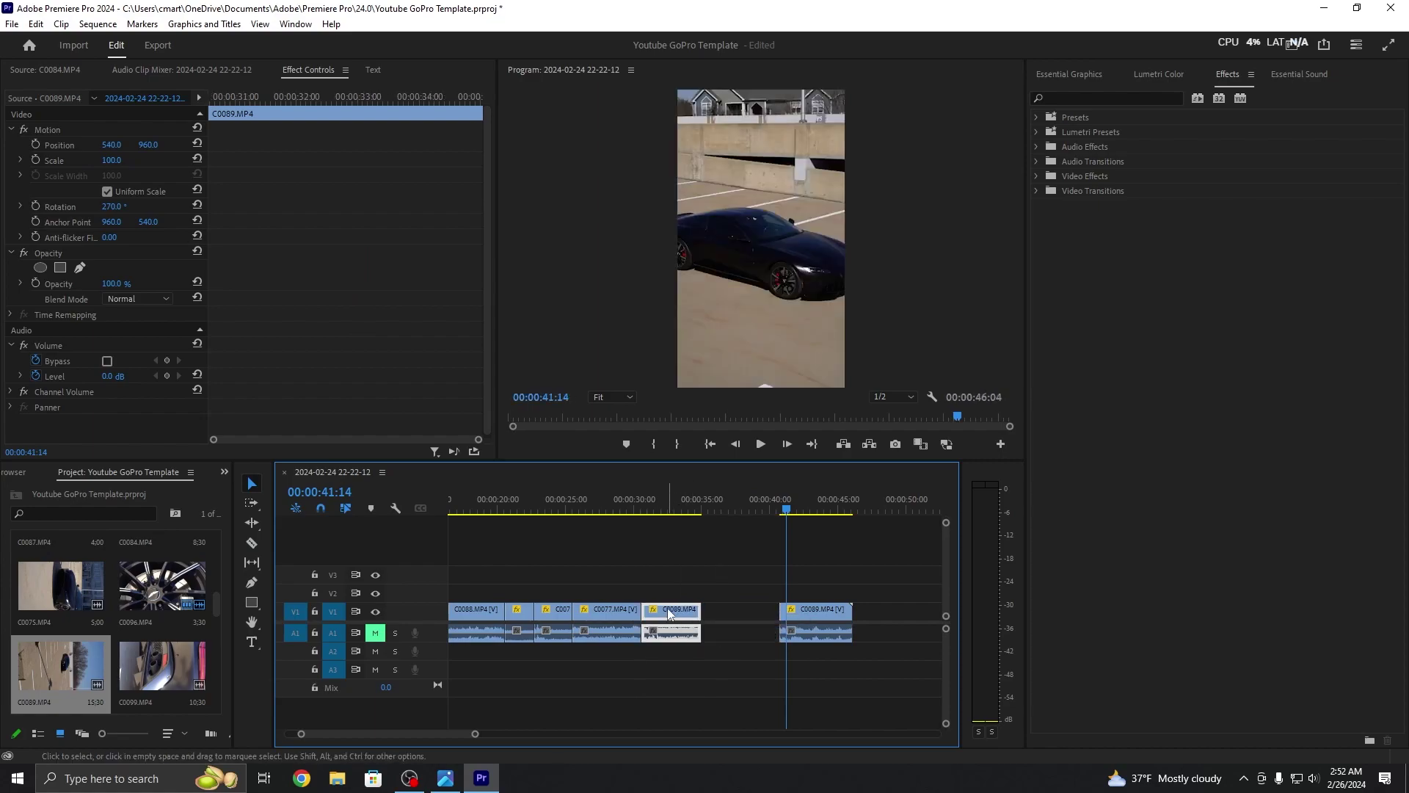
# Step: Apply the default transitions to the end of the moved C0089.MP4 part and delete the leftover part of the clip
pyautogui.rightClick(699, 611)
pyautogui.click(741, 709)
pyautogui.click(816, 615)
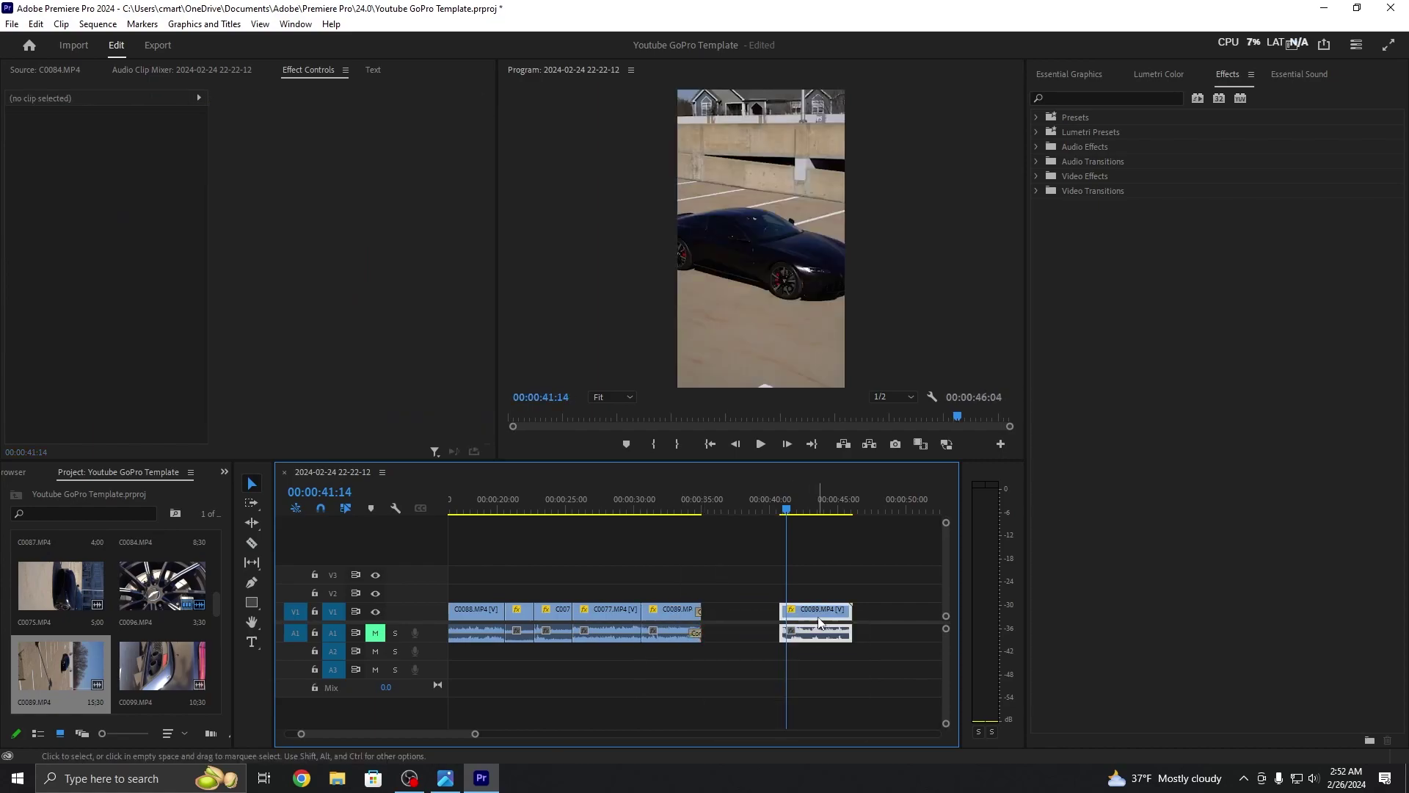
pyautogui.press('Delete')
# Step: Play the whole sequence from the start with the added C0089.MP4 ending
pyautogui.moveTo(791, 486); pyautogui.dragTo(314, 489)
pyautogui.moveTo(464, 733); pyautogui.dragTo(567, 718)
pyautogui.press('space')
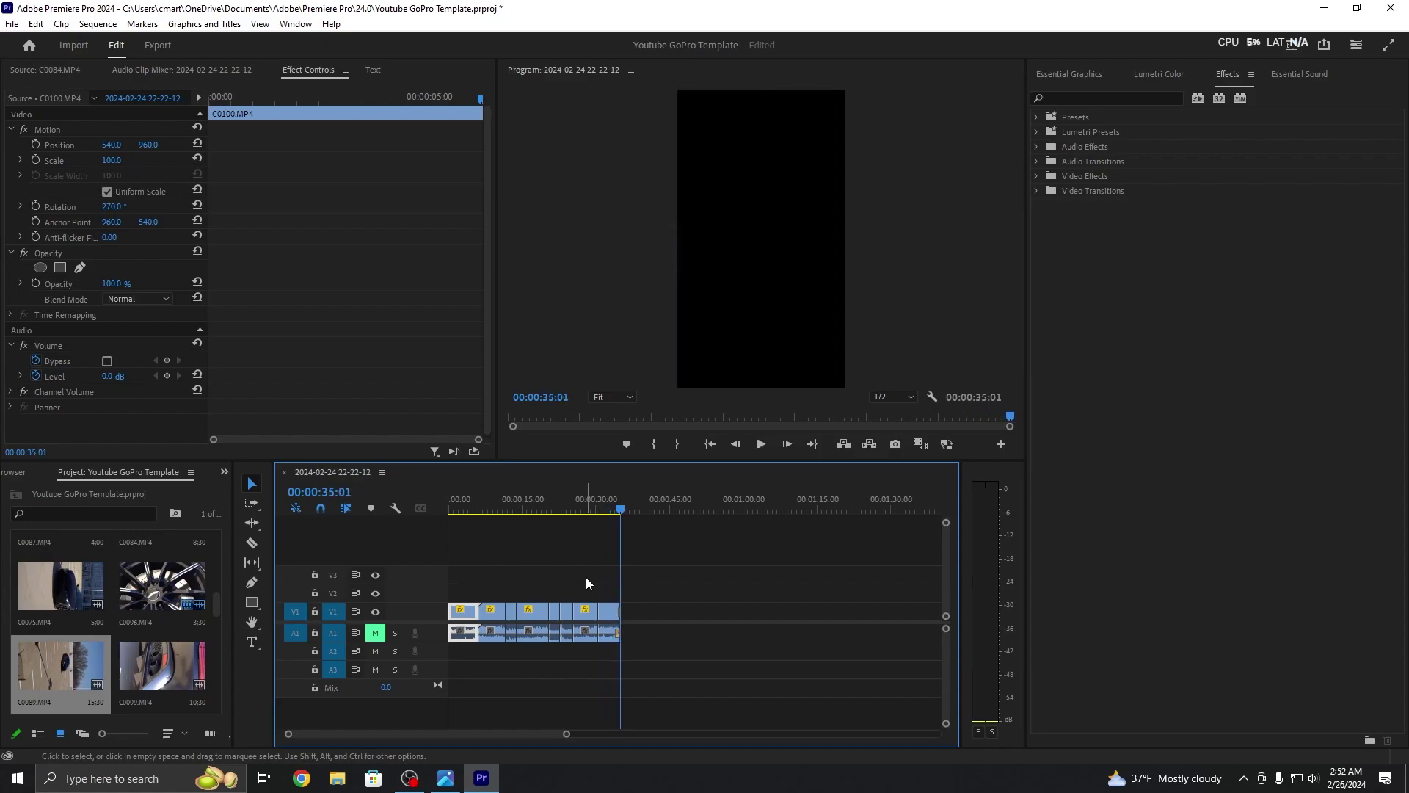
# Step: Split C0088.MP4 at 00:00:17:03, delete the part after the cut and move the following clips back to close the gap
pyautogui.moveTo(612, 505); pyautogui.dragTo(532, 516)
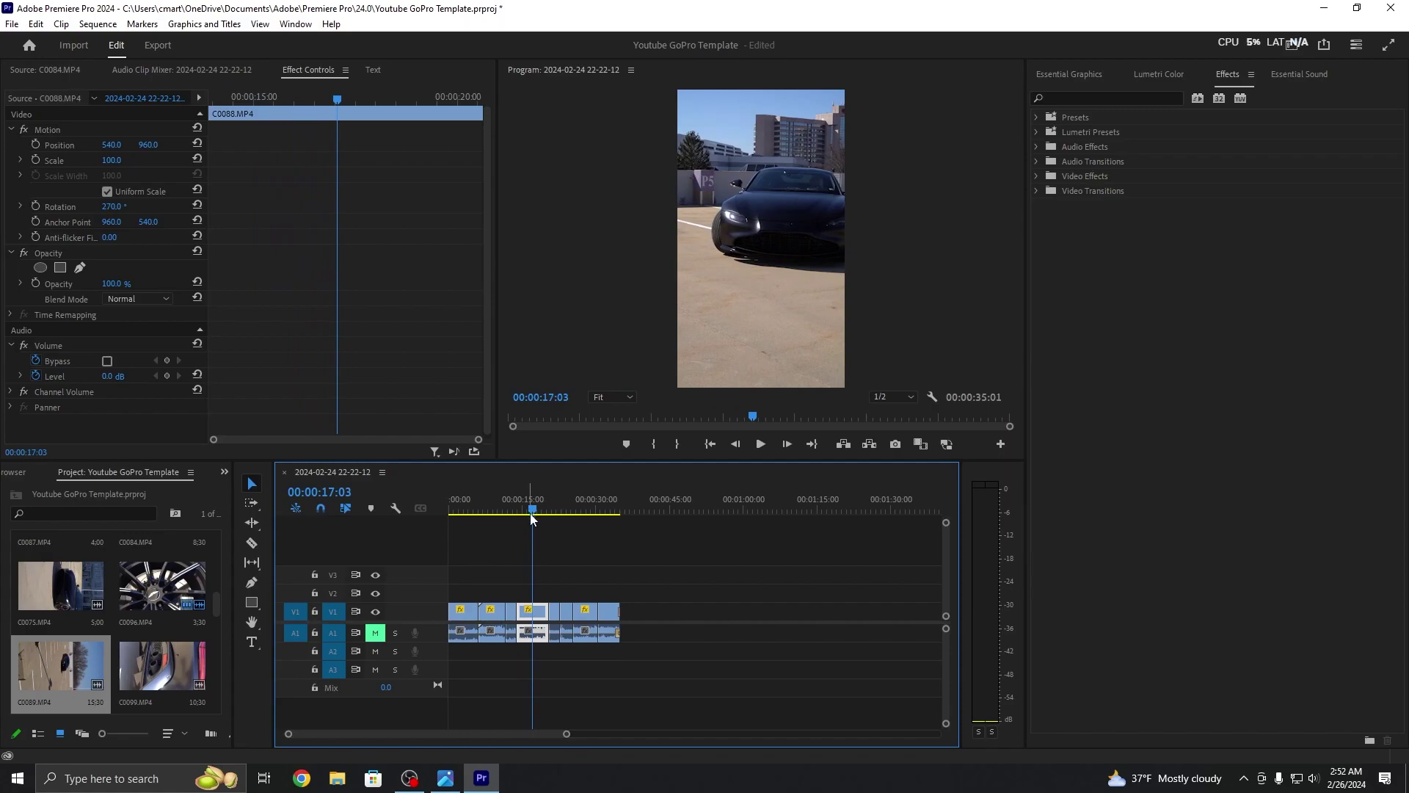
pyautogui.hotkey('ctrl', 'k')
pyautogui.click(540, 614)
pyautogui.press('space')
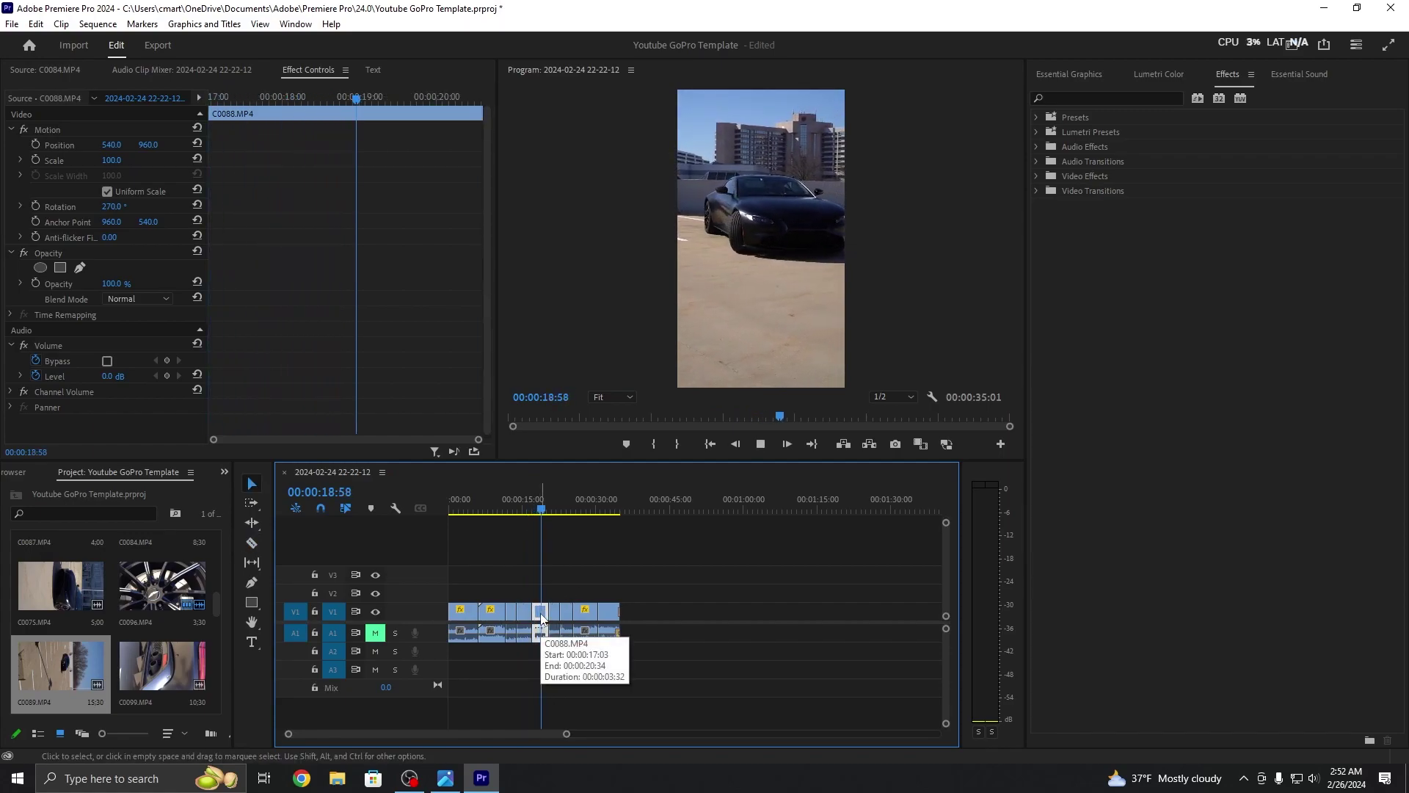
pyautogui.press('space')
pyautogui.press('Delete')
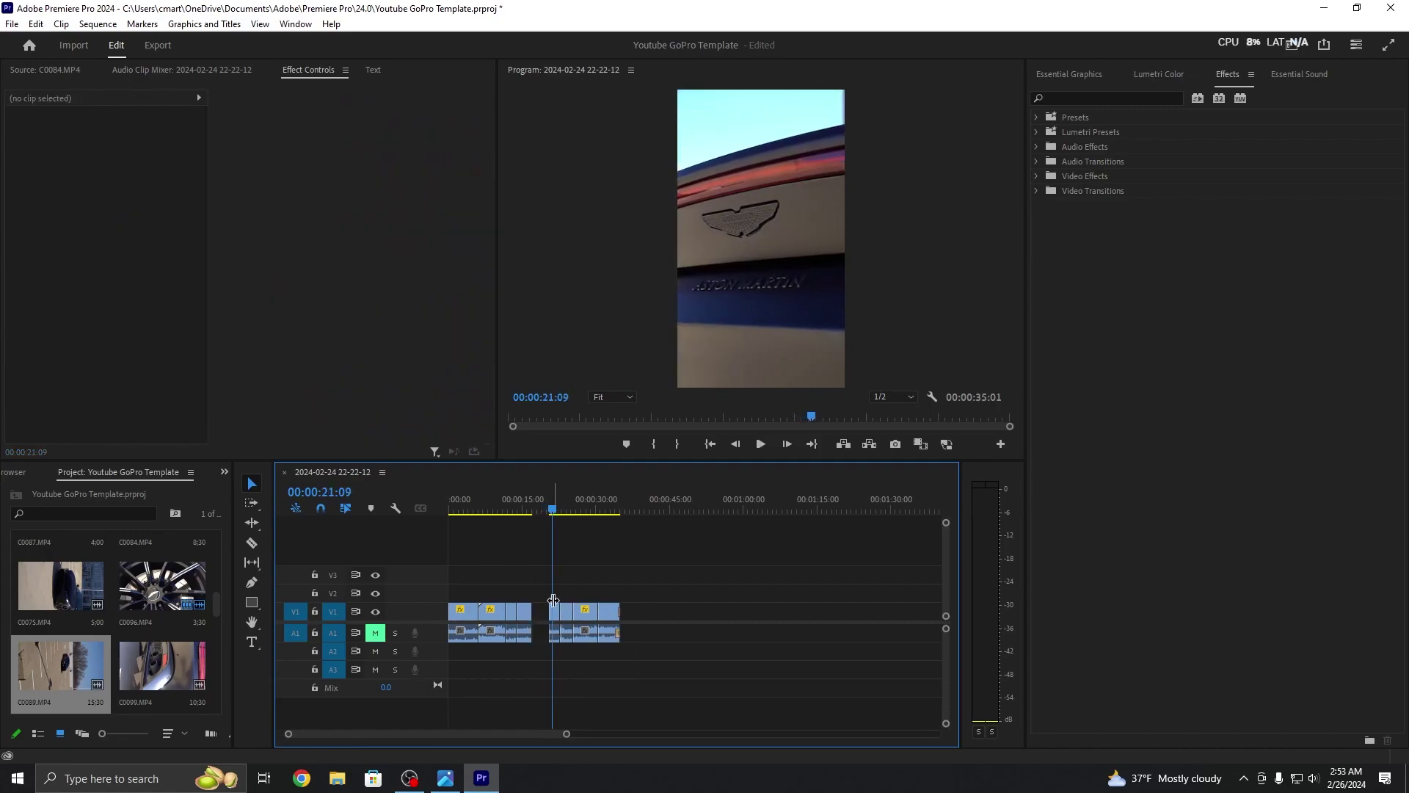
pyautogui.moveTo(543, 596); pyautogui.dragTo(598, 620)
# Step: Play the shortened sequence from the start through to the closing C0089.MP4 shot
pyautogui.click(544, 512)
pyautogui.moveTo(543, 512); pyautogui.dragTo(450, 510)
pyautogui.press('space')
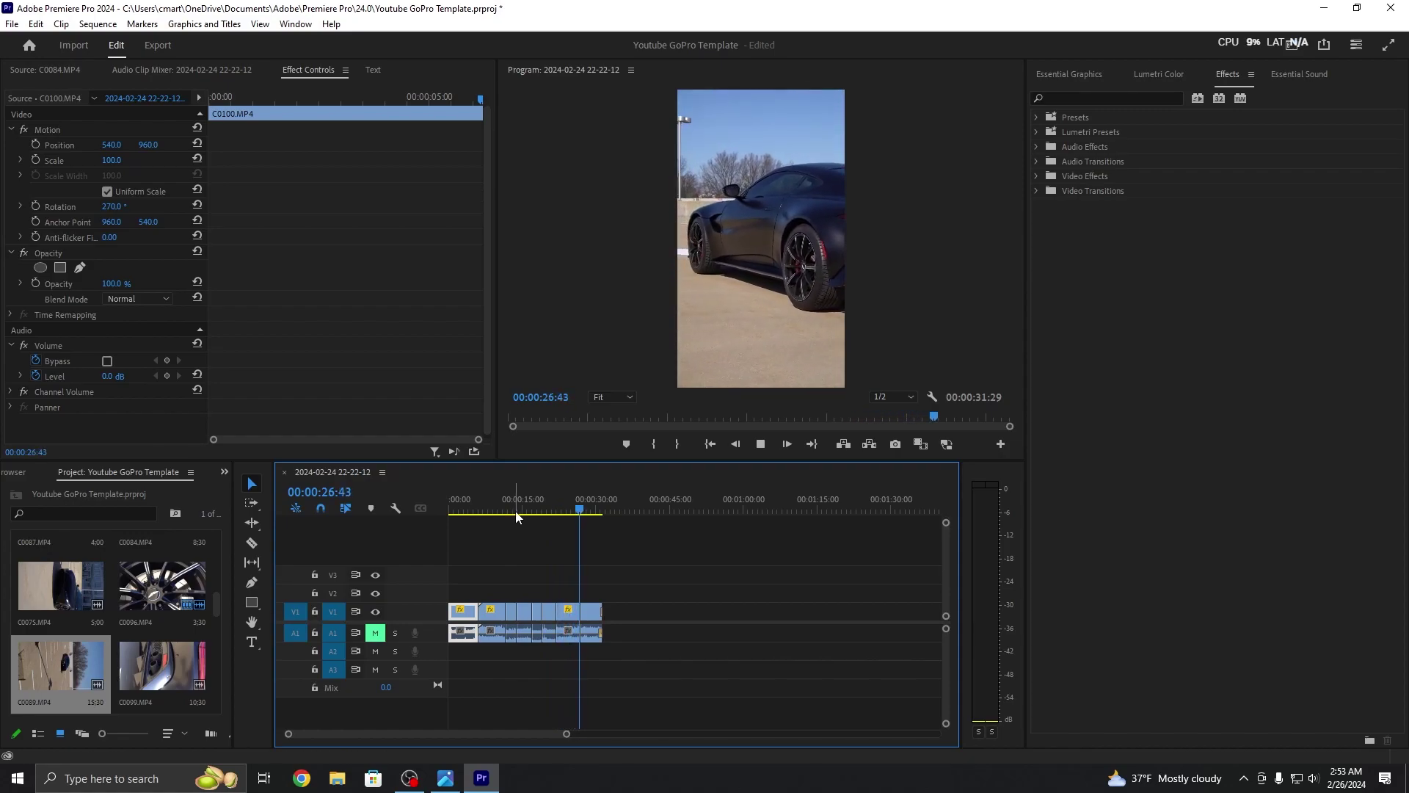
pyautogui.click(593, 508)
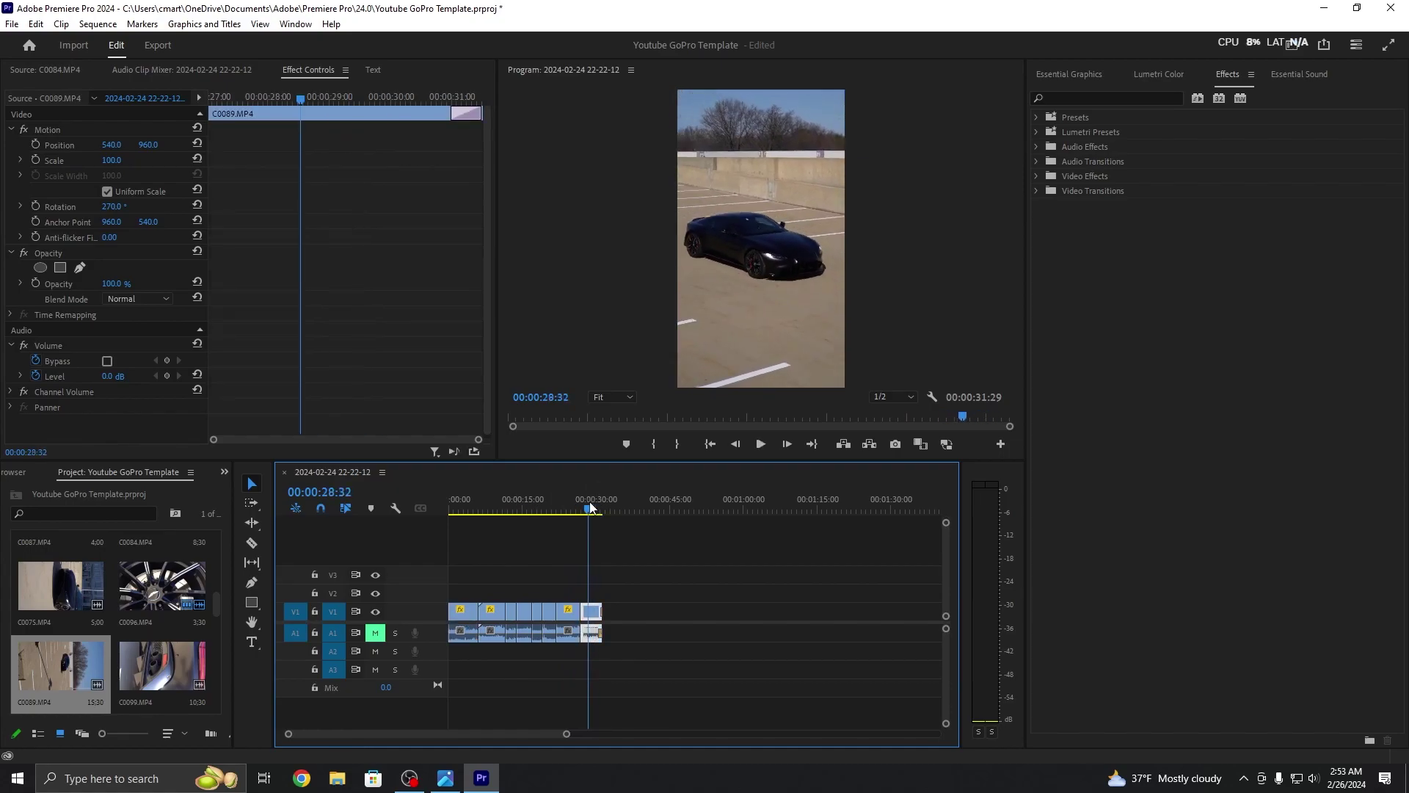
# Step: Place the playhead at the start of C0077.MP4 at 00:00:22:00 and search the effects for "gau"
pyautogui.moveTo(592, 507); pyautogui.dragTo(562, 508)
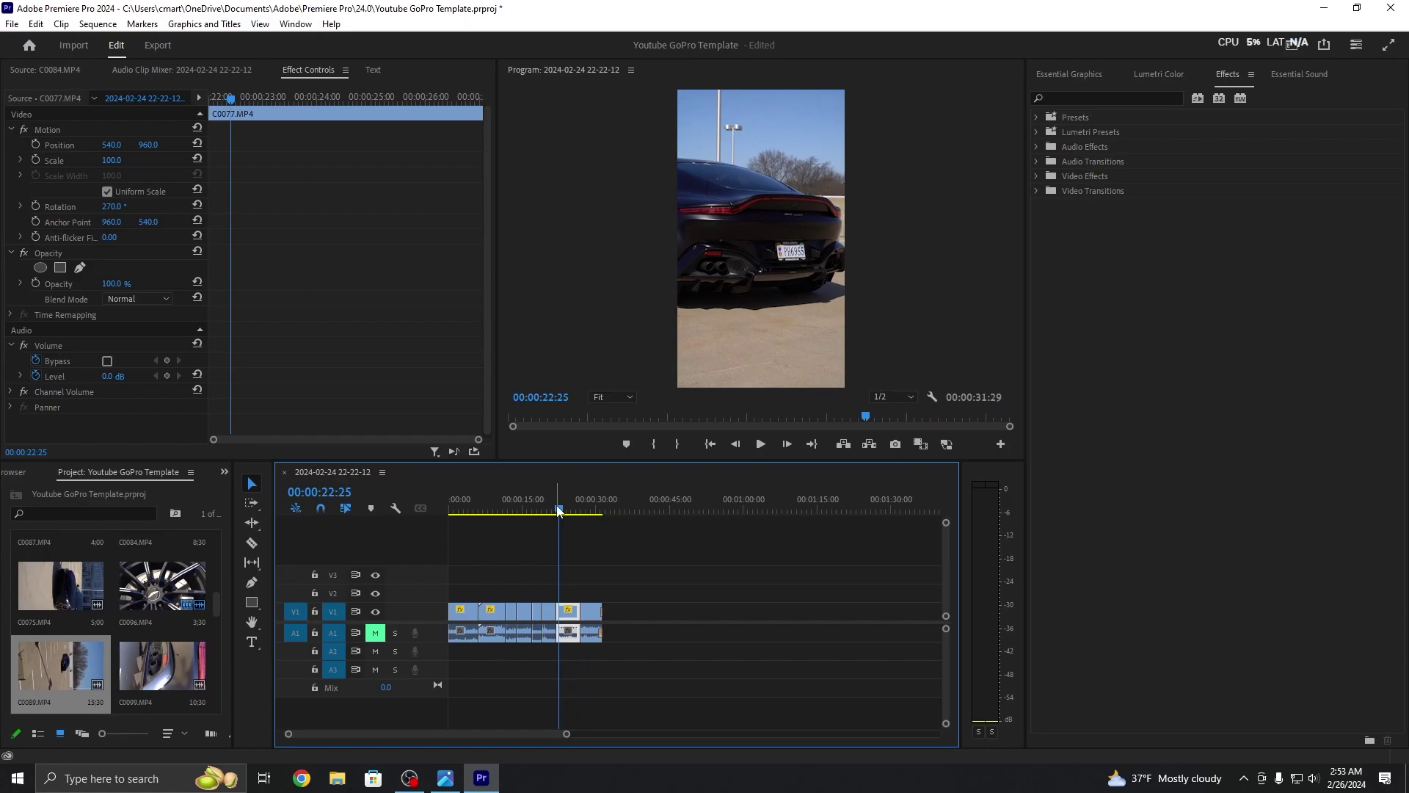
pyautogui.press('=')
pyautogui.press('=')
pyautogui.press('=')
pyautogui.press('=')
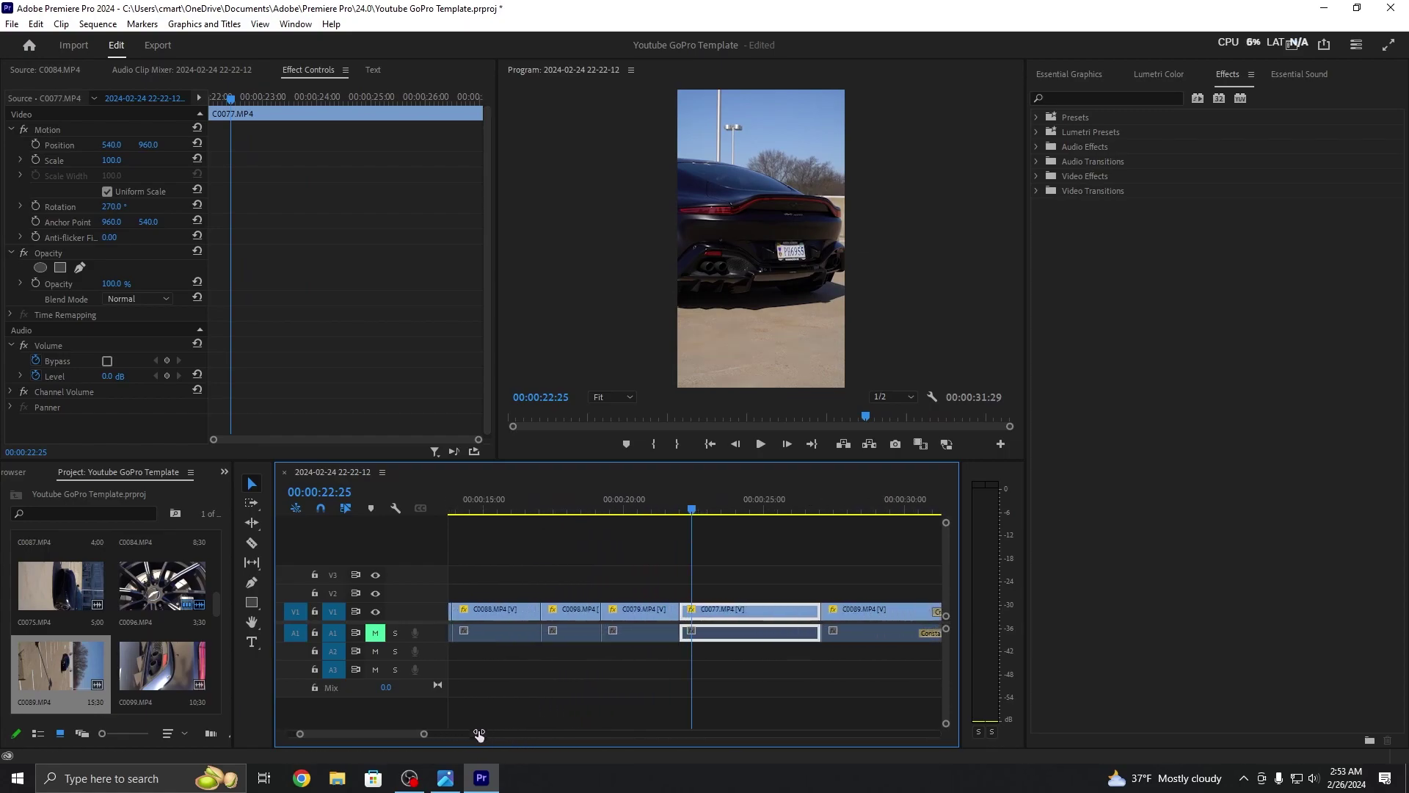
pyautogui.moveTo(694, 508); pyautogui.dragTo(662, 512)
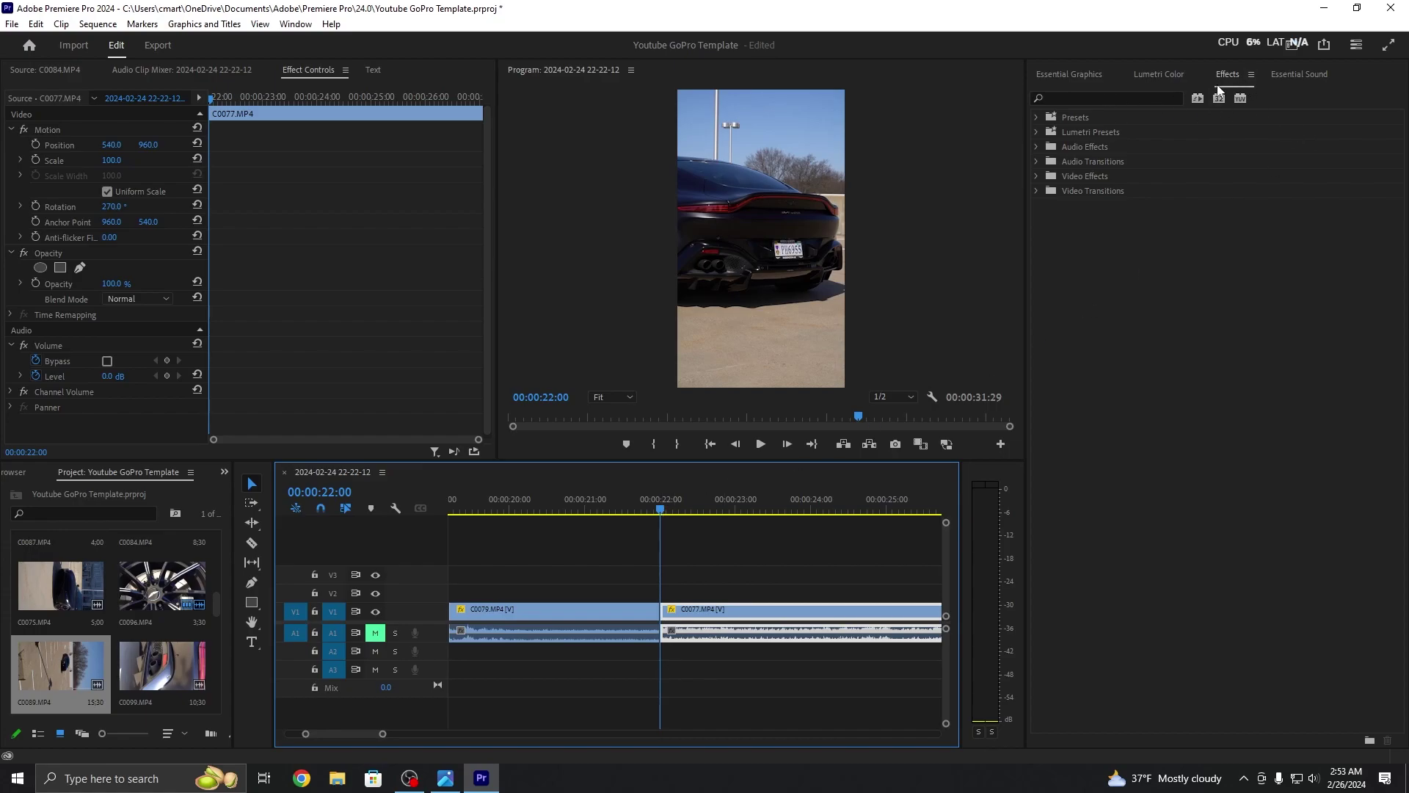
pyautogui.click(1119, 97)
pyautogui.write('gau')
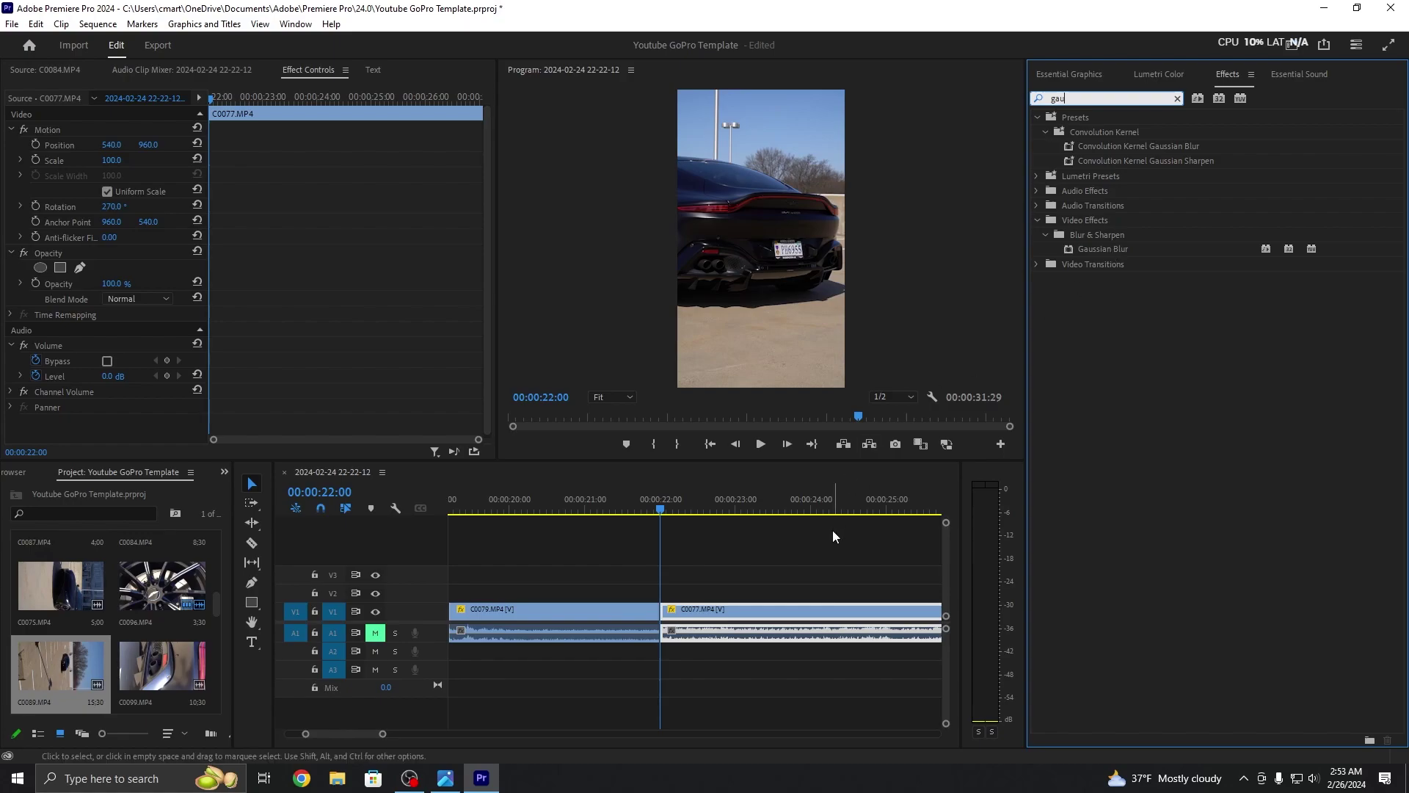
# Step: Split C0077.MP4 between the 24 and 25 second marks and apply the Gaussian Blur video effect to its first part
pyautogui.moveTo(663, 514)
pyautogui.mouseDown()
pyautogui.moveTo(864, 534)
pyautogui.moveTo(666, 514)
pyautogui.mouseUp()
pyautogui.press('c')
pyautogui.click(871, 612)
pyautogui.press('v')
pyautogui.moveTo(1088, 249); pyautogui.dragTo(763, 609)
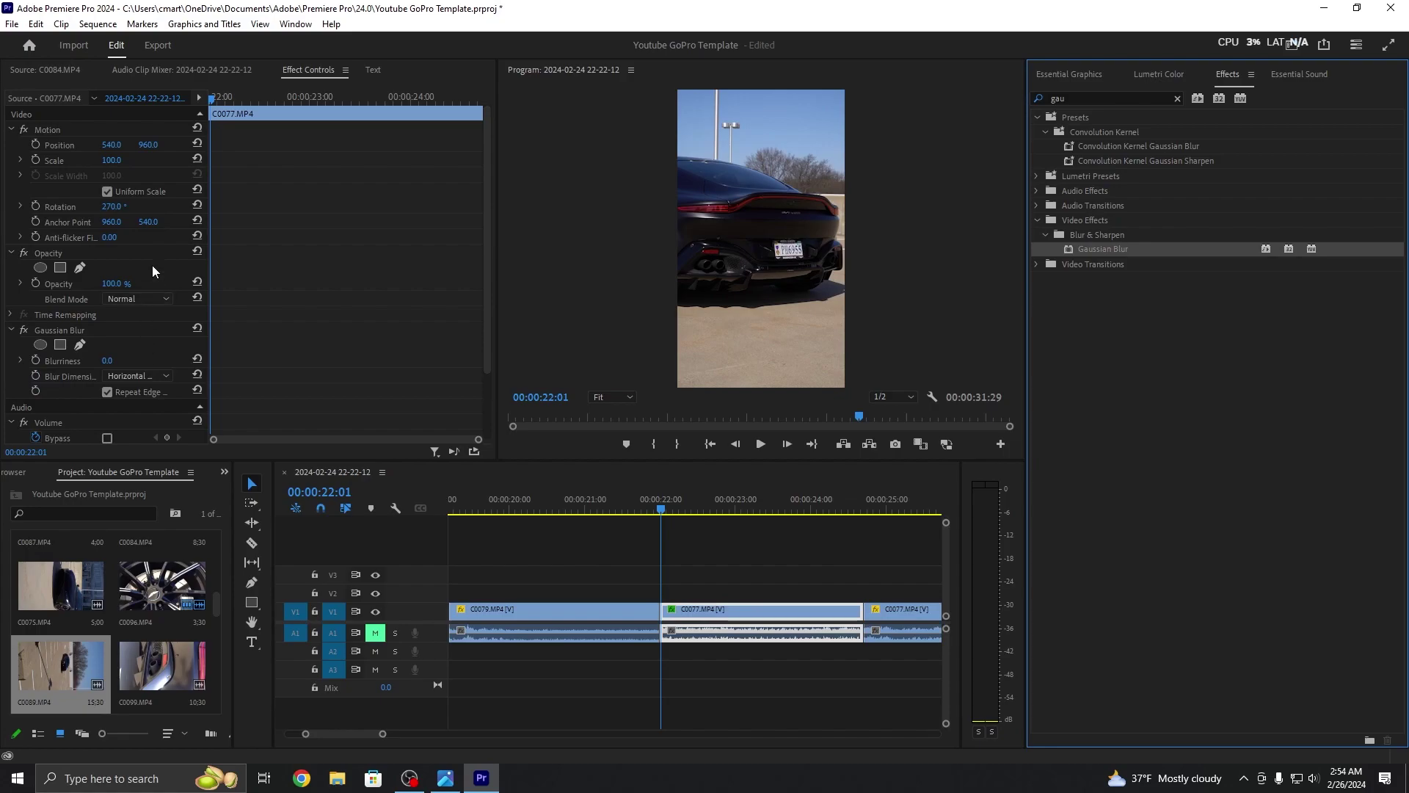
# Step: Add a four-point mask to the Gaussian Blur on C0077.MP4's first part at 00:00:22:00 and fit it around the licence plate
pyautogui.moveTo(213, 99); pyautogui.dragTo(208, 99)
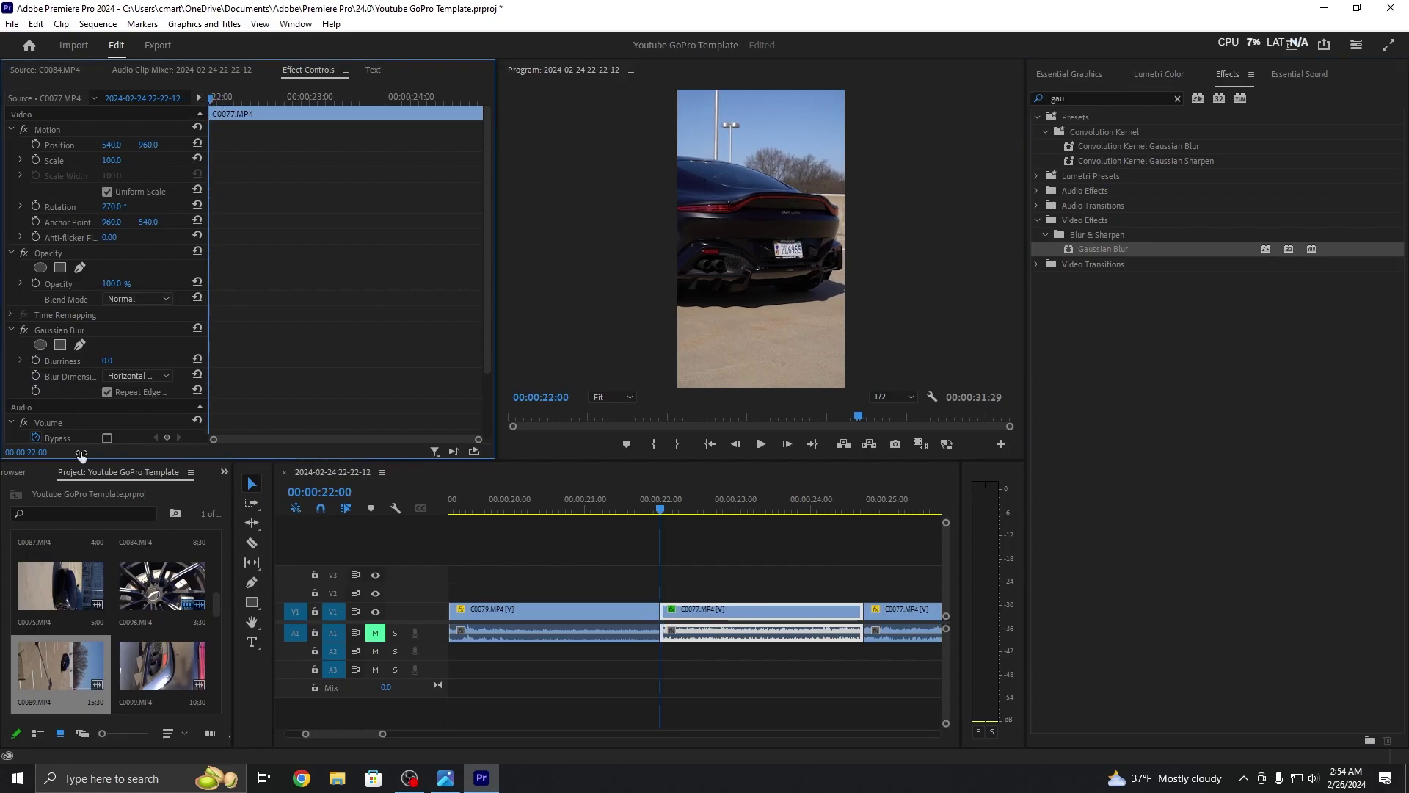
pyautogui.scroll(-3, 111, 358)
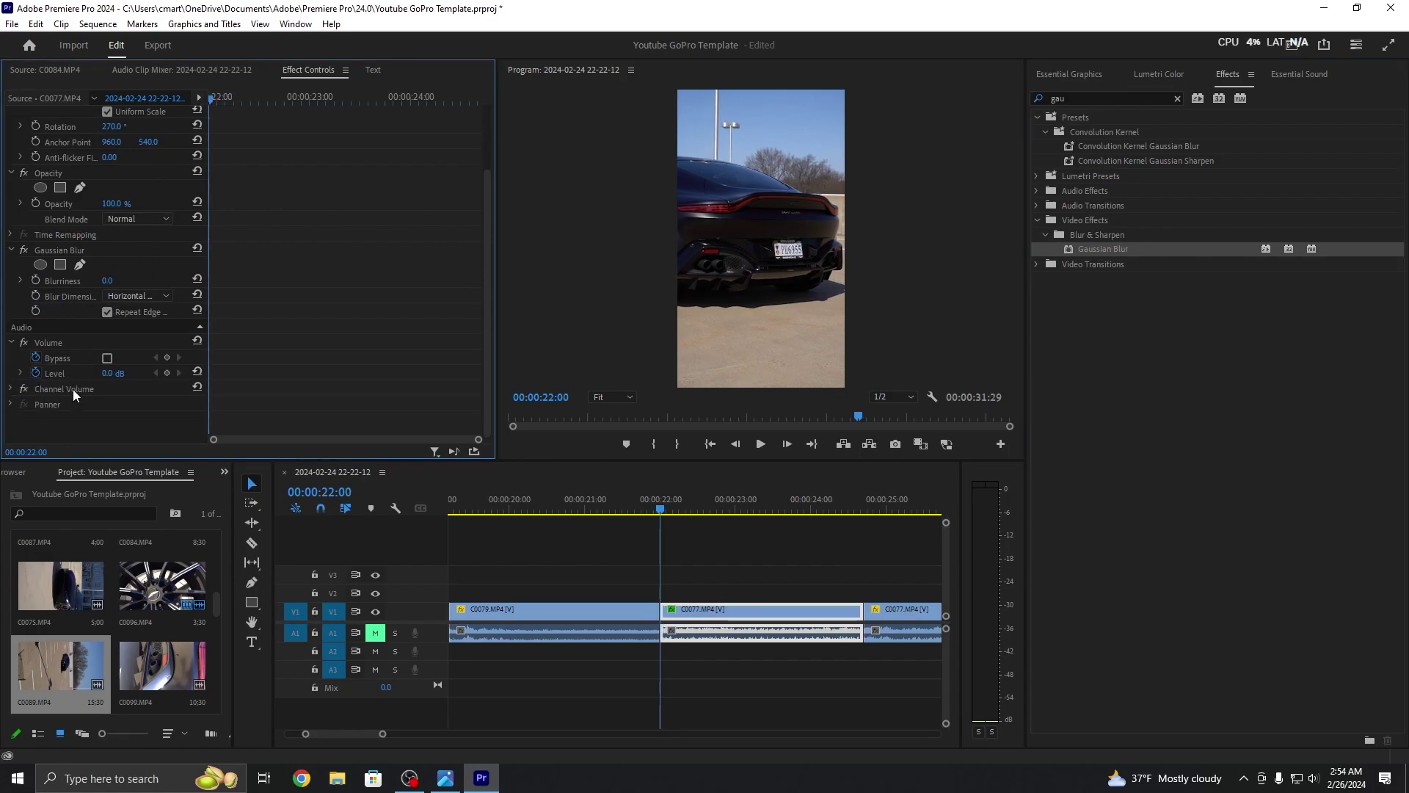
pyautogui.scroll(1, 62, 363)
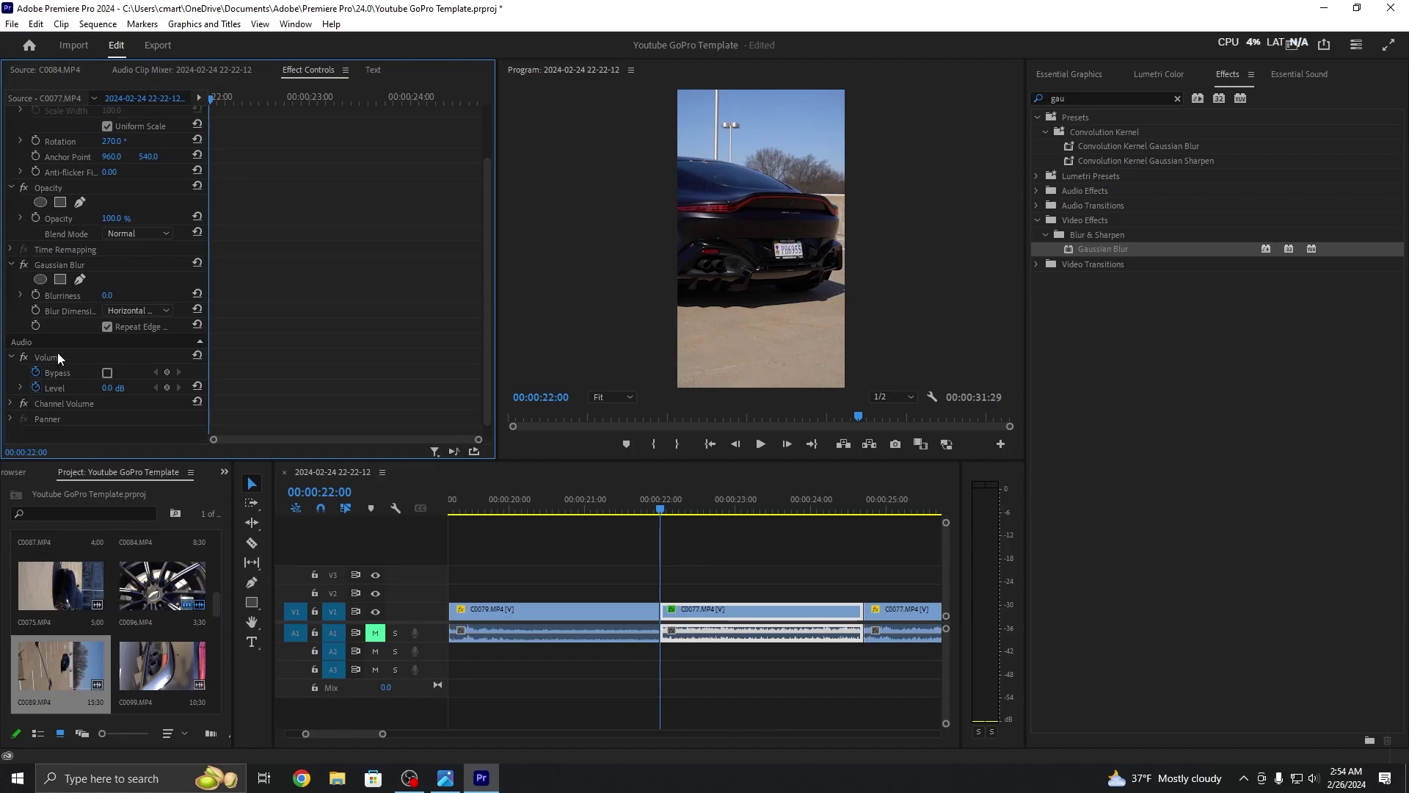
pyautogui.click(60, 280)
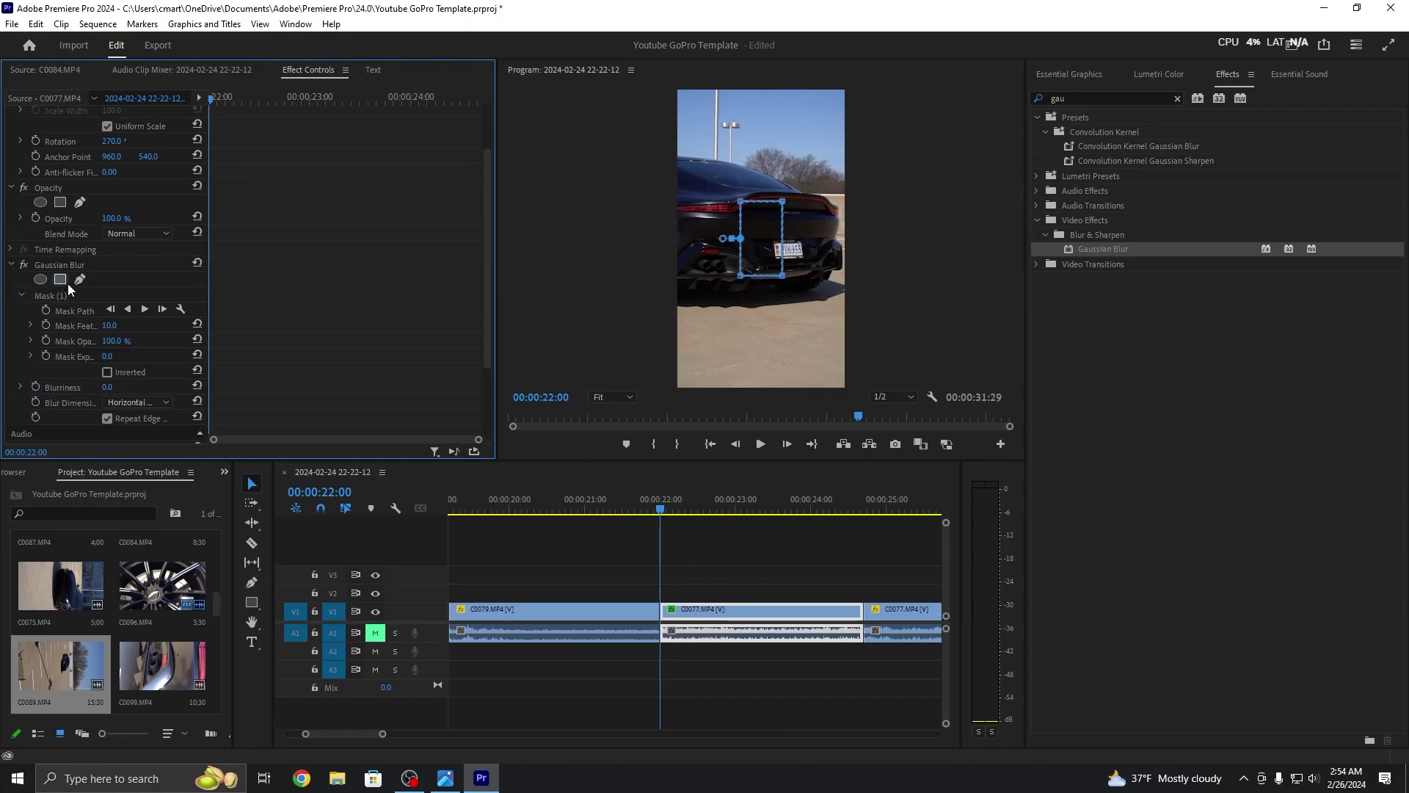
pyautogui.moveTo(781, 277); pyautogui.dragTo(809, 263)
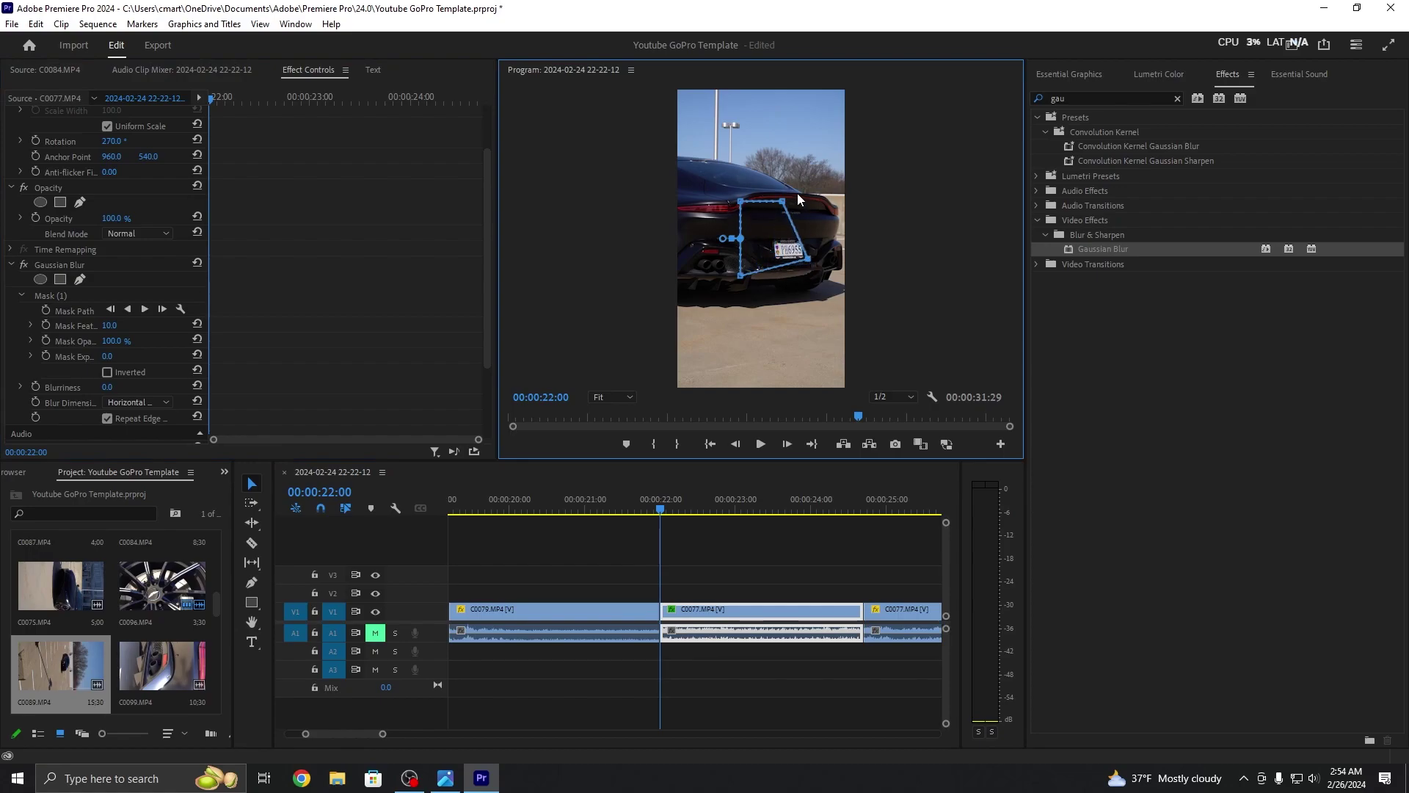
pyautogui.moveTo(785, 202); pyautogui.dragTo(806, 244)
pyautogui.moveTo(743, 206); pyautogui.dragTo(754, 280)
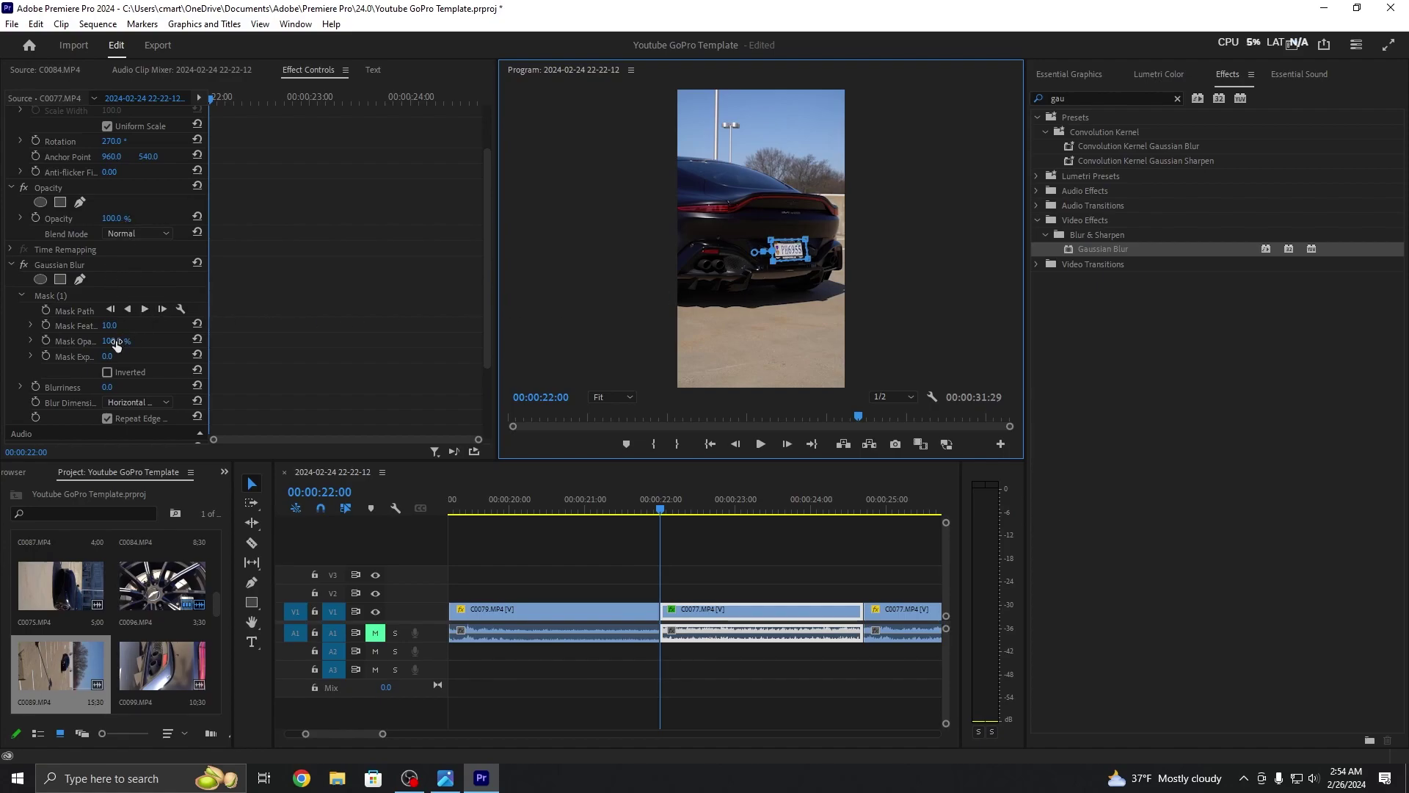
# Step: Set the Gaussian Blur's blurriness to 61 and its mask feather to 27, and track the plate mask forward through the clip
pyautogui.moveTo(110, 384); pyautogui.dragTo(123, 387)
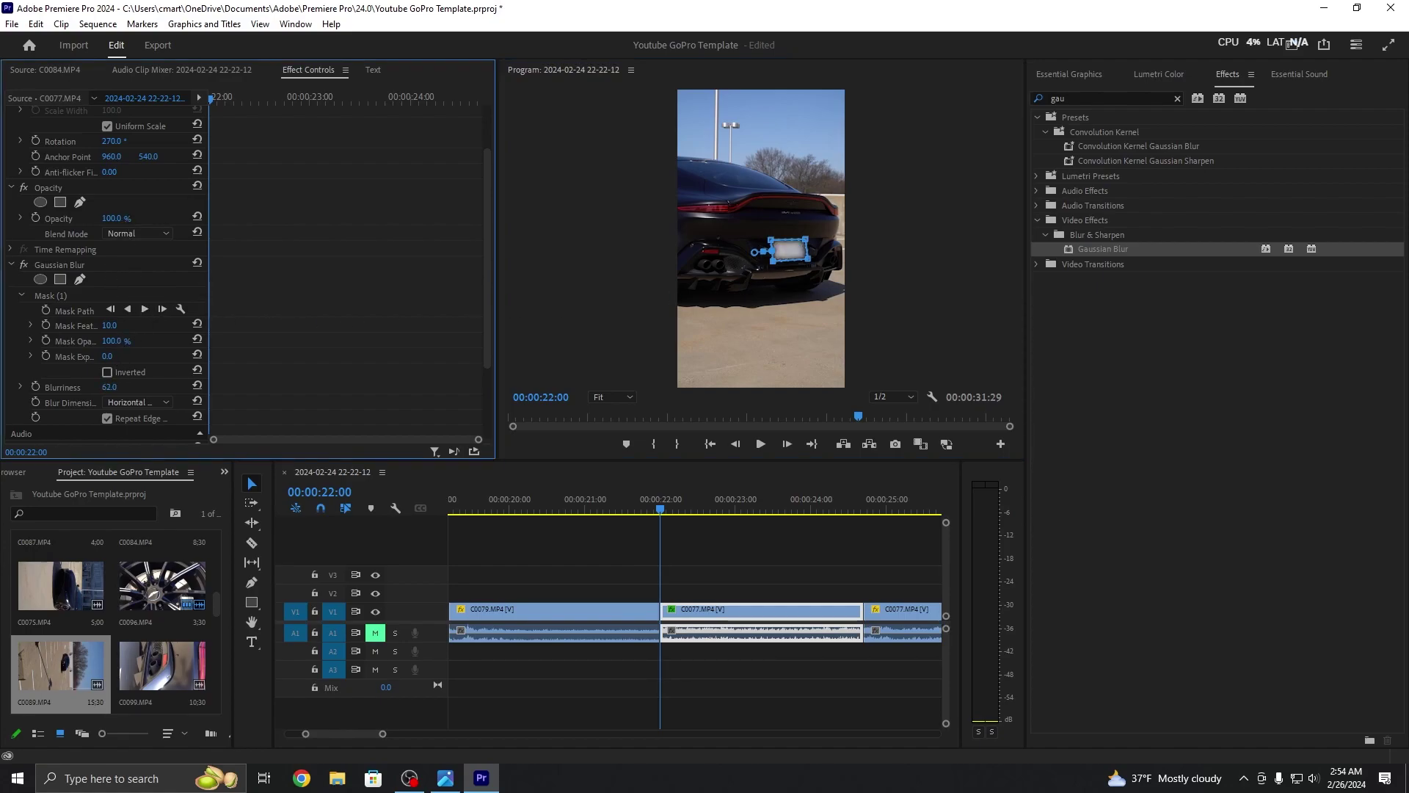
pyautogui.moveTo(114, 329); pyautogui.dragTo(128, 328)
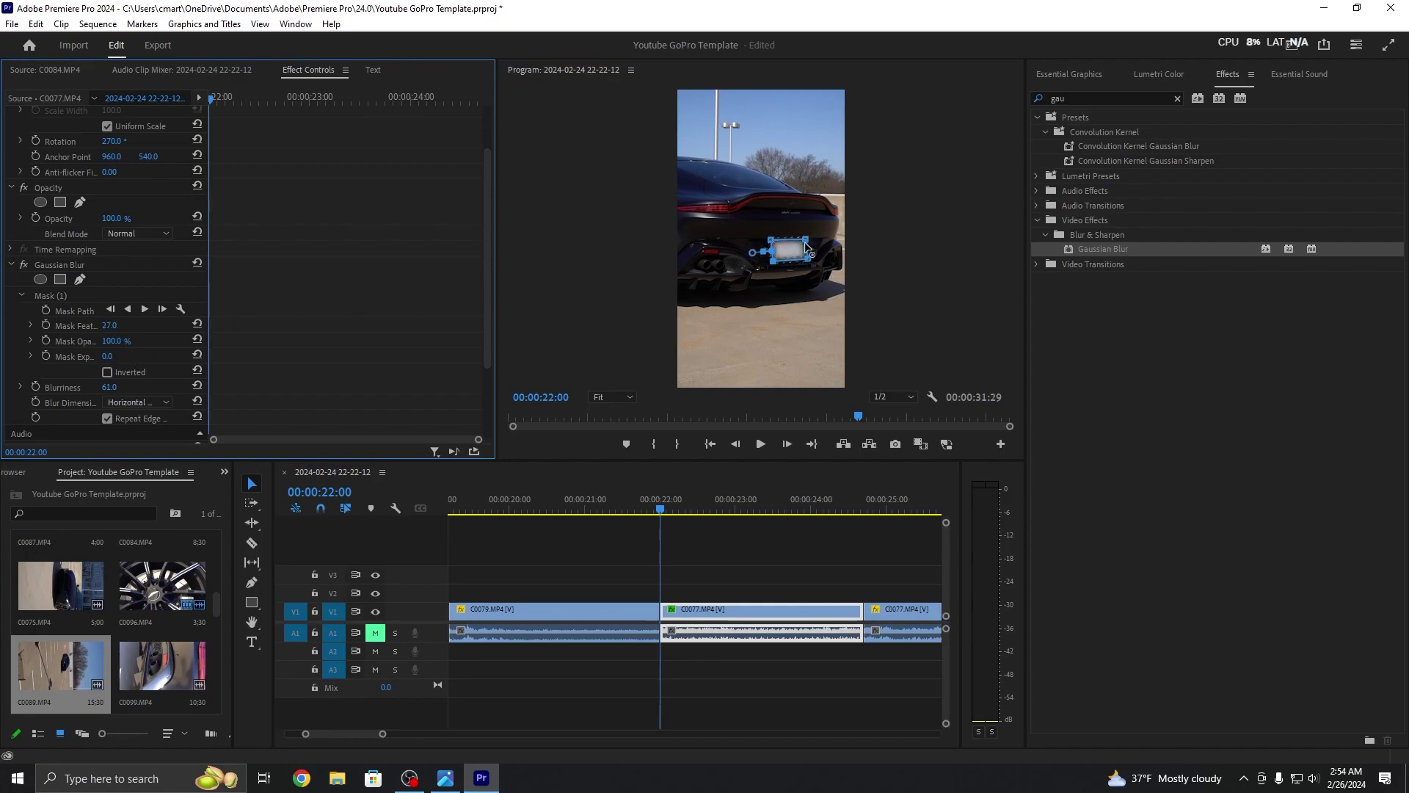
pyautogui.click(145, 312)
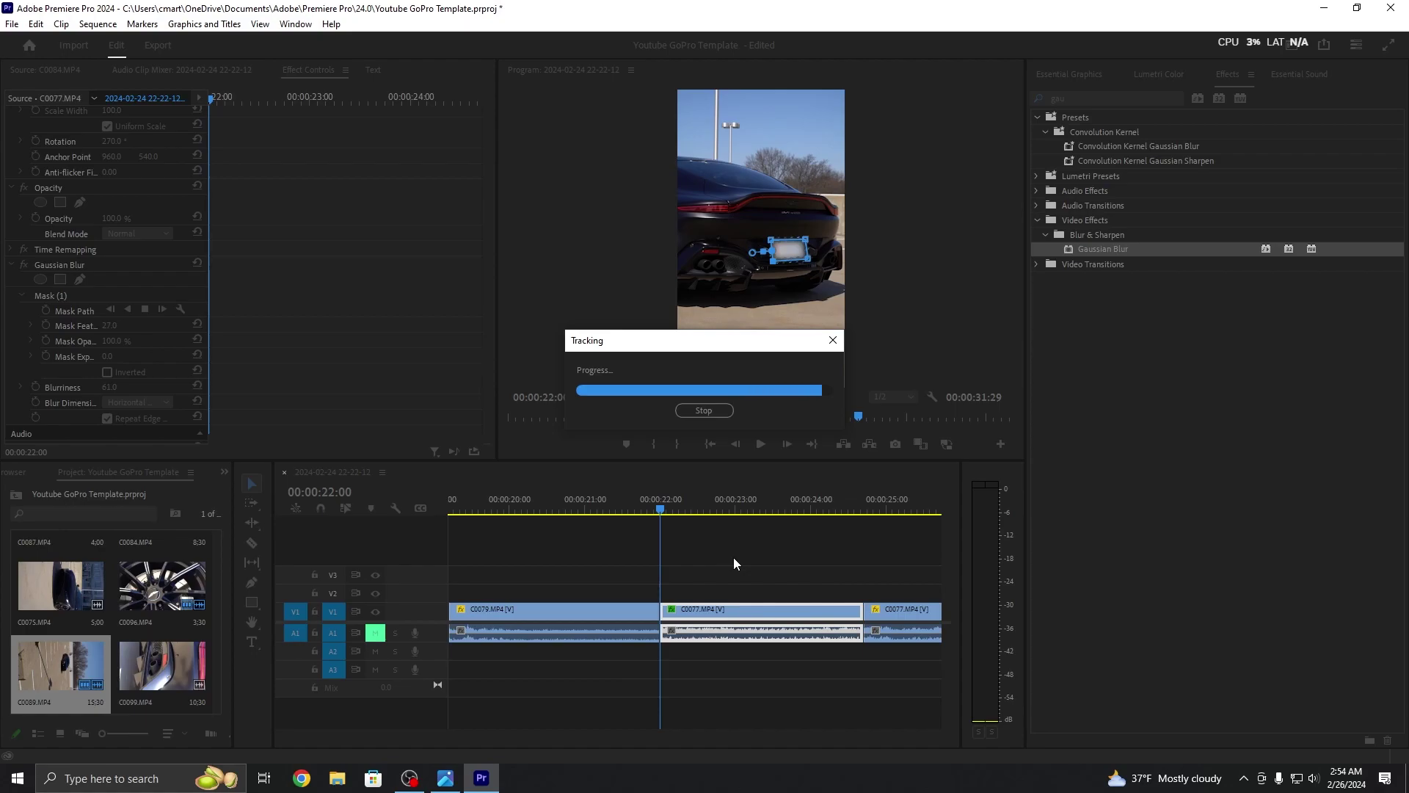
# Step: Play the sequence from just before the blurred C0077.MP4 part into the closing C0089.MP4 shot
pyautogui.moveTo(834, 514); pyautogui.dragTo(646, 505)
pyautogui.press('space')
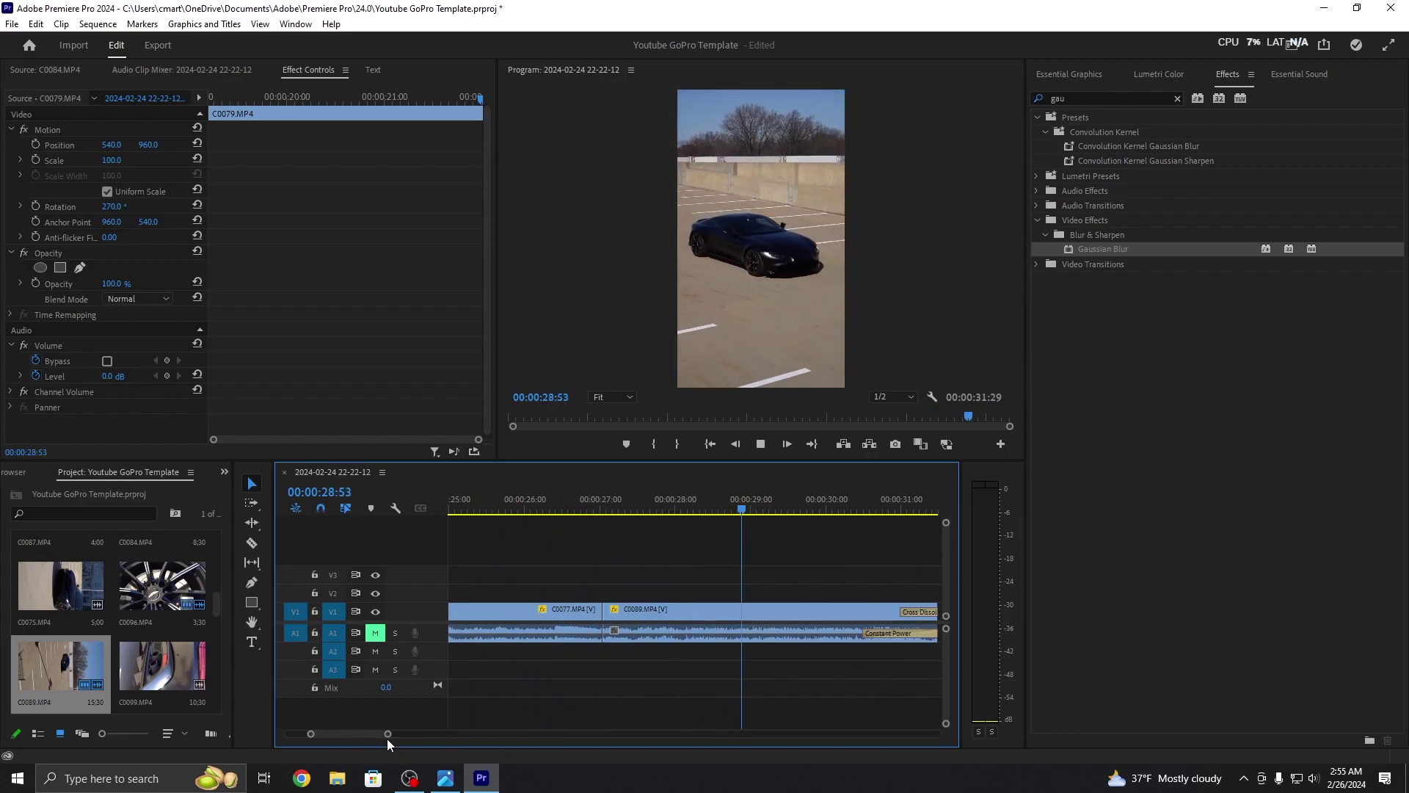
pyautogui.moveTo(387, 735); pyautogui.dragTo(438, 731)
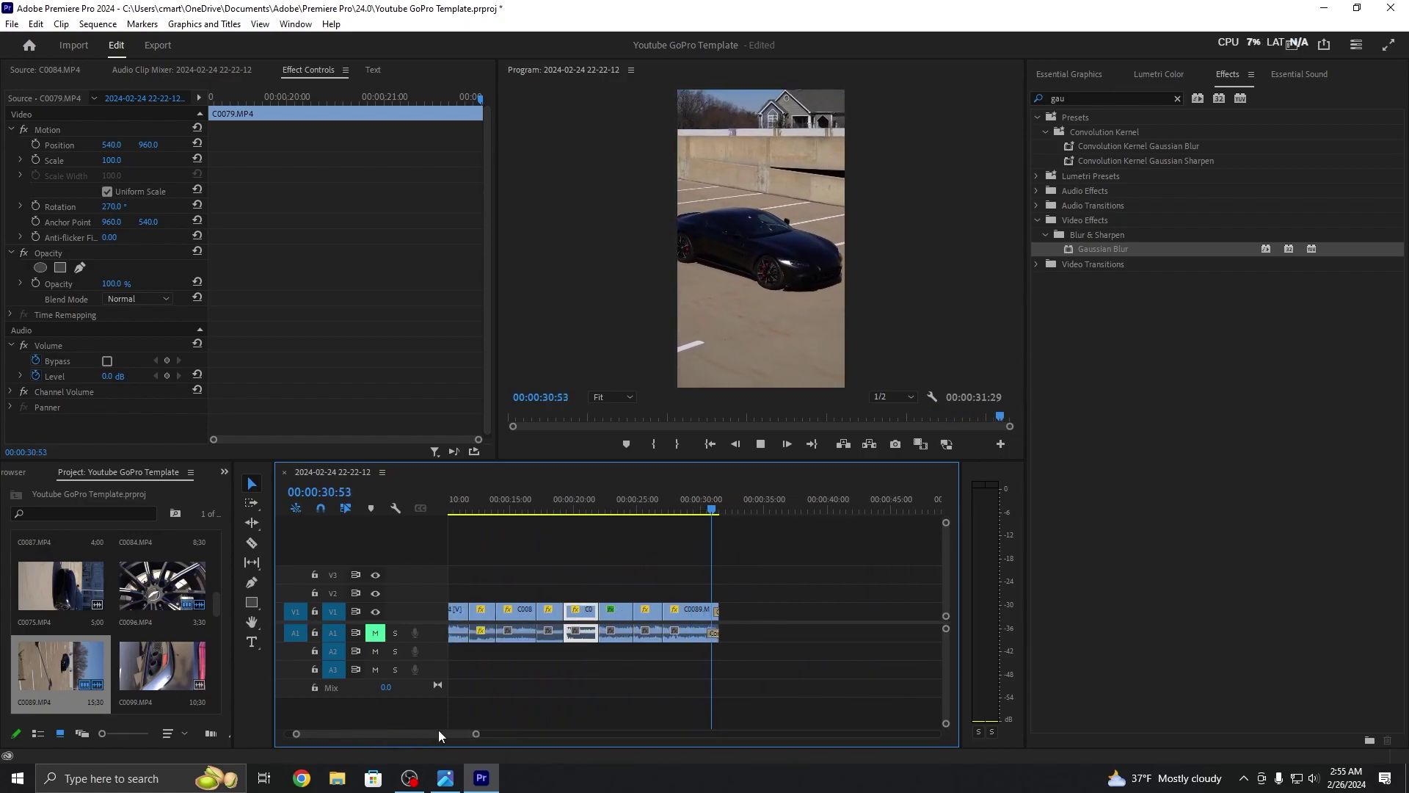
# Step: Apply a Lumetri basic correction to the opening C0100.MP4 clip with saturation 120.3, exposure -0.5 and contrast 29.5
pyautogui.click(712, 511)
pyautogui.press('Home')
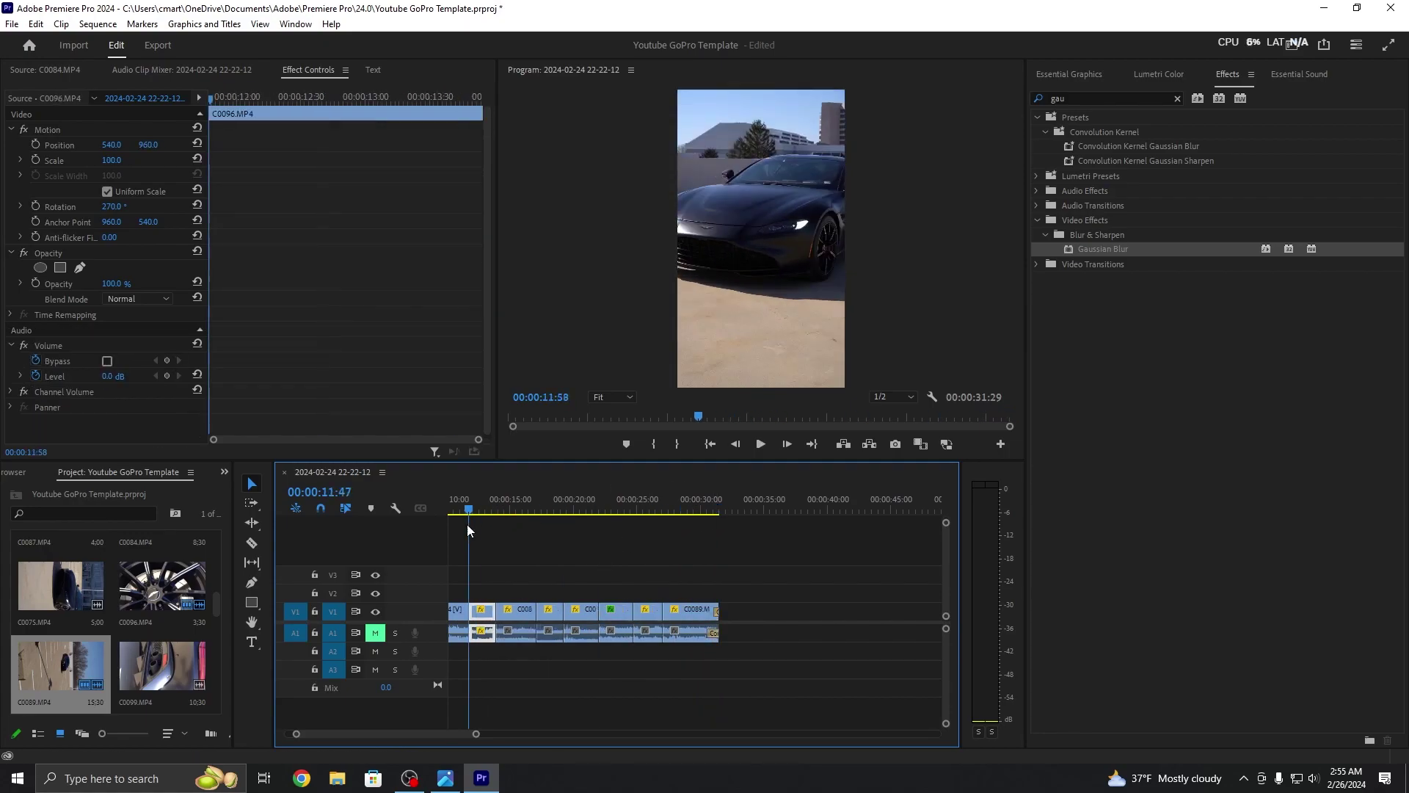
pyautogui.press('space')
pyautogui.press('space')
pyautogui.click(1159, 74)
pyautogui.click(1039, 167)
pyautogui.click(1039, 167)
pyautogui.click(1037, 197)
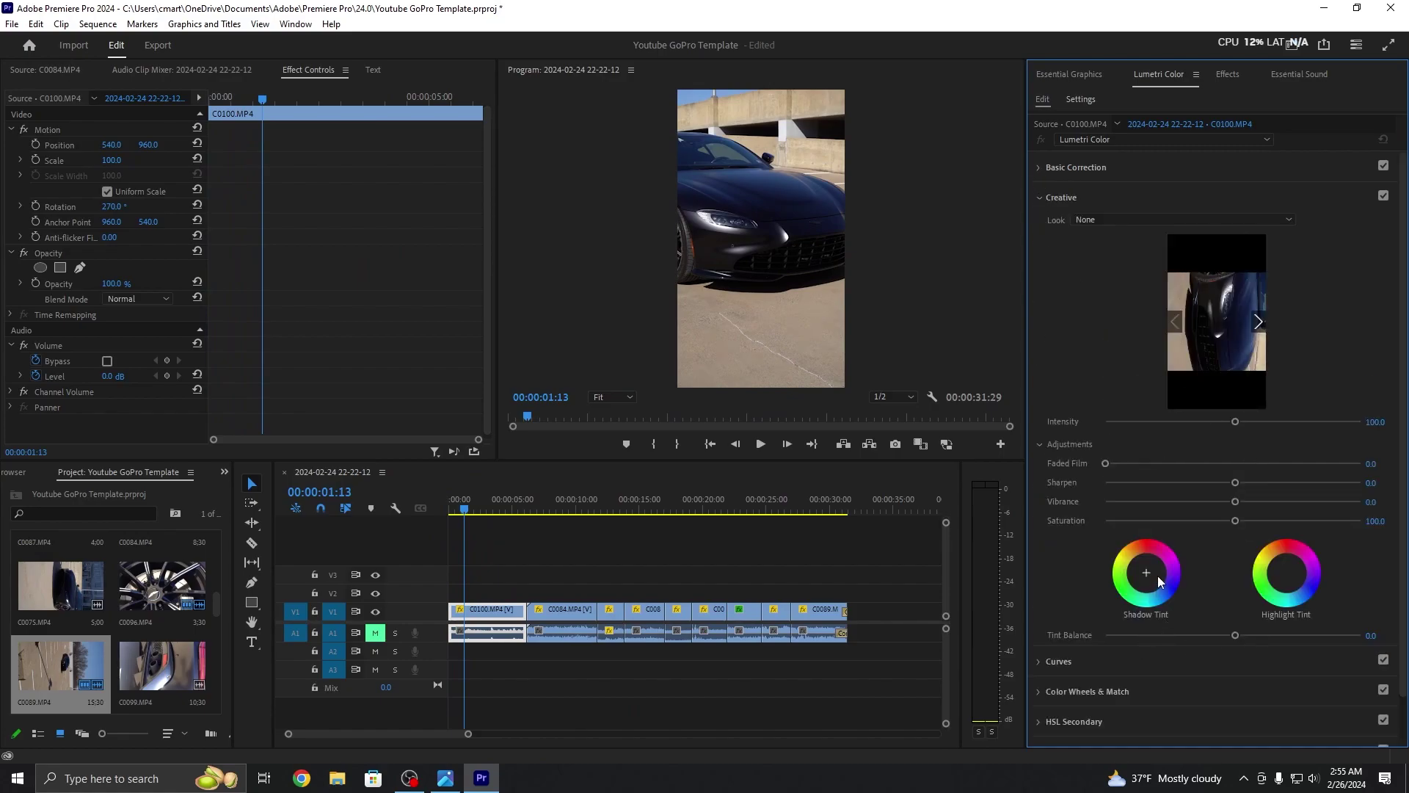
pyautogui.click(1096, 168)
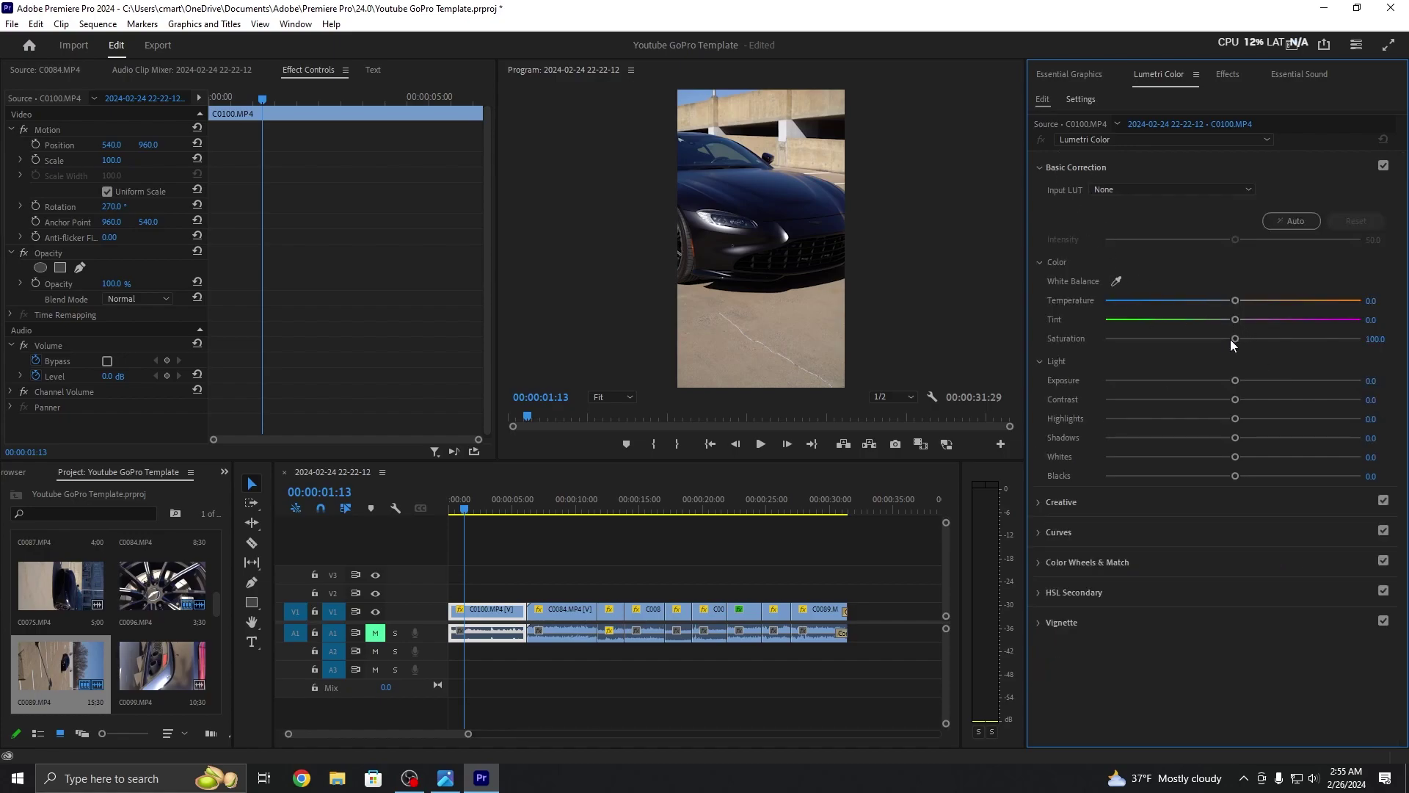
pyautogui.moveTo(1235, 345); pyautogui.dragTo(1271, 403)
# Step: Correct the colour of C0084.MP4 with saturation 120.3, exposure -0.5 and contrast 30.1, scrubbing the cut from C0100.MP4 to compare
pyautogui.press('space')
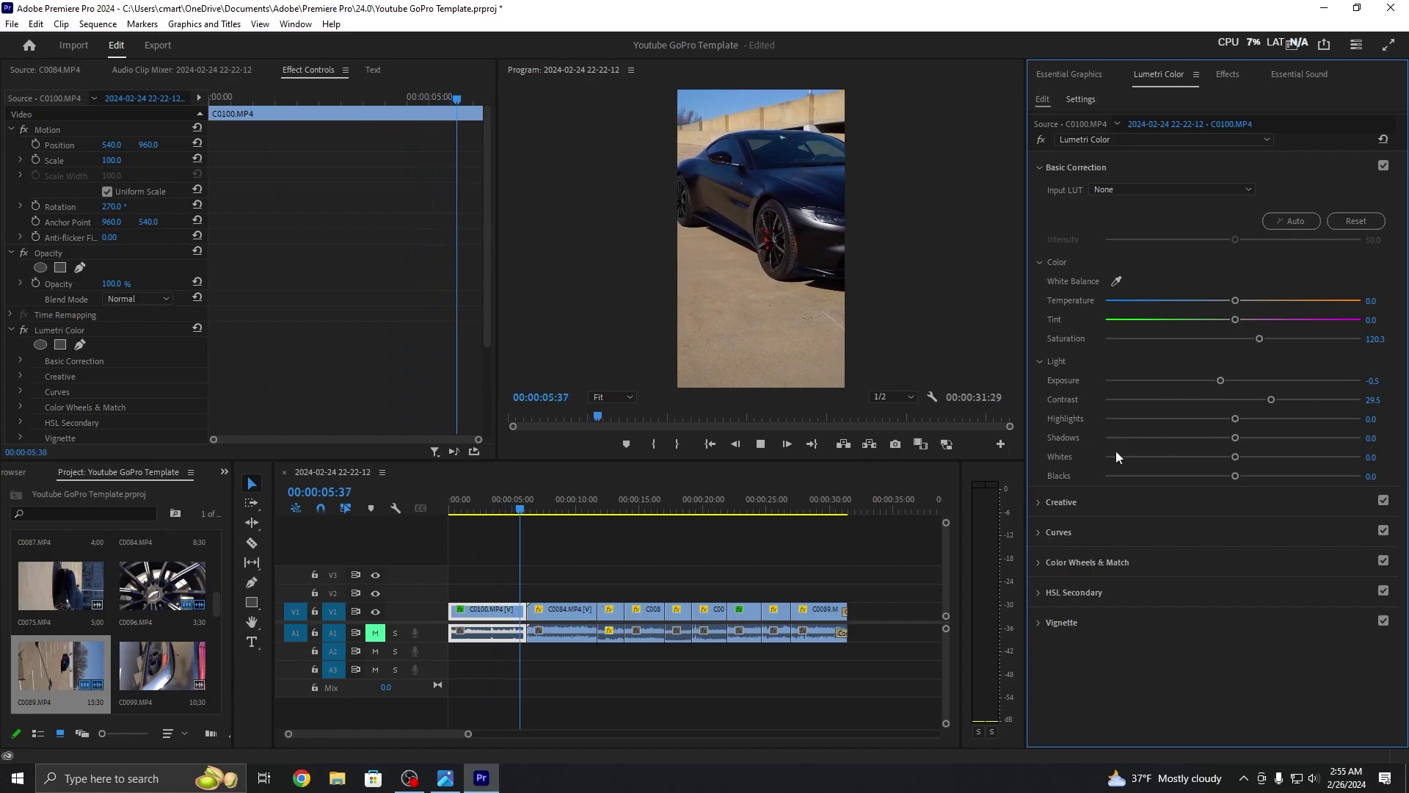
pyautogui.press('space')
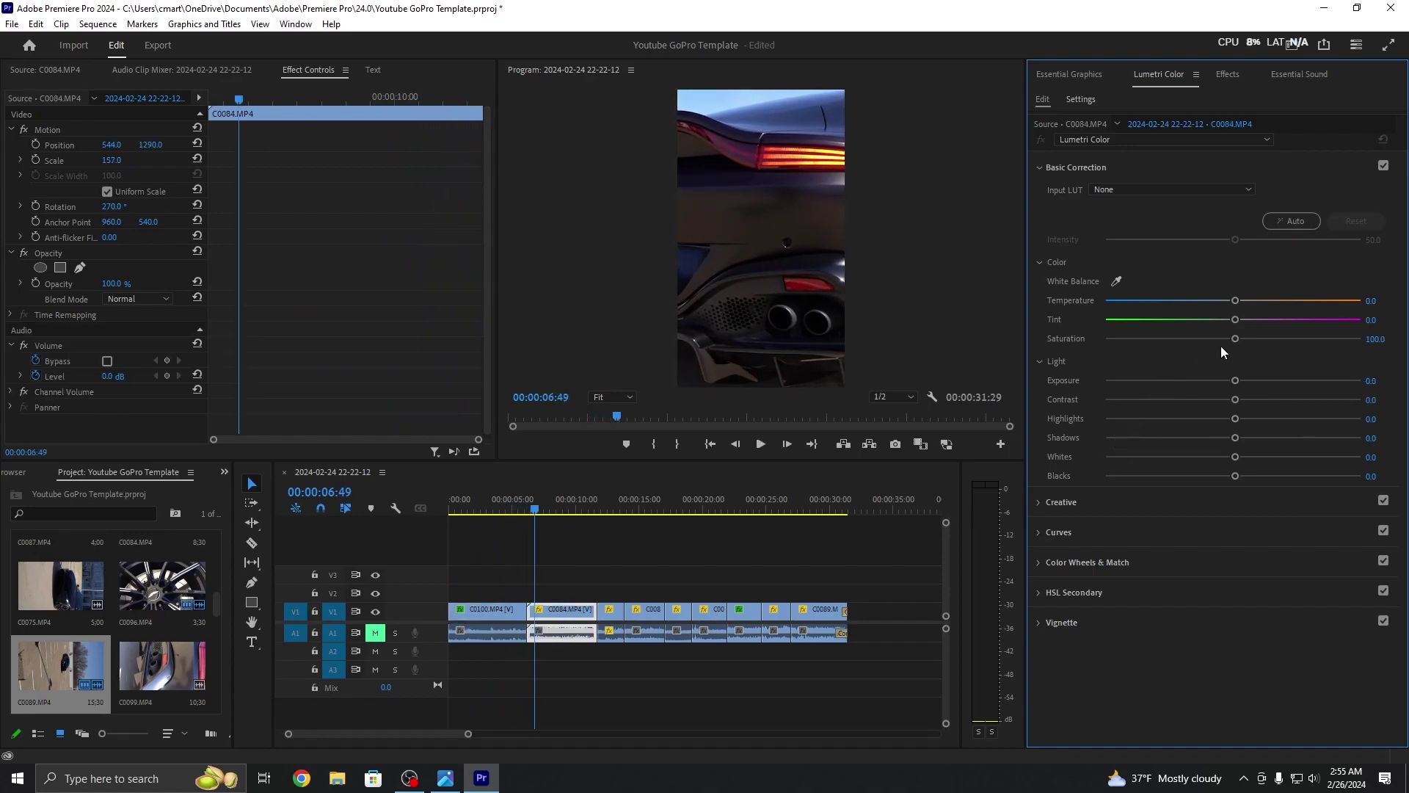
pyautogui.moveTo(1234, 340); pyautogui.dragTo(1248, 340)
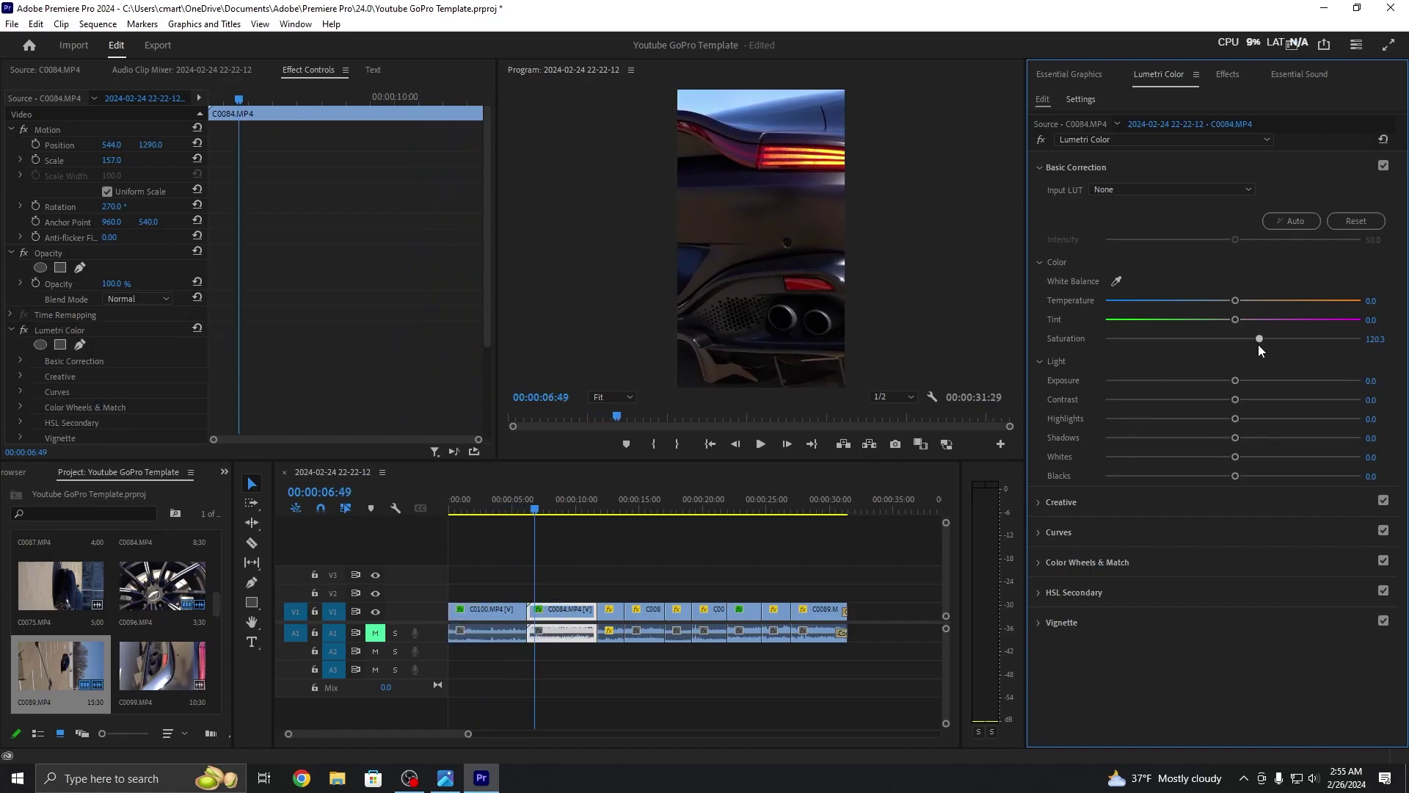
pyautogui.moveTo(1235, 380); pyautogui.dragTo(1221, 380)
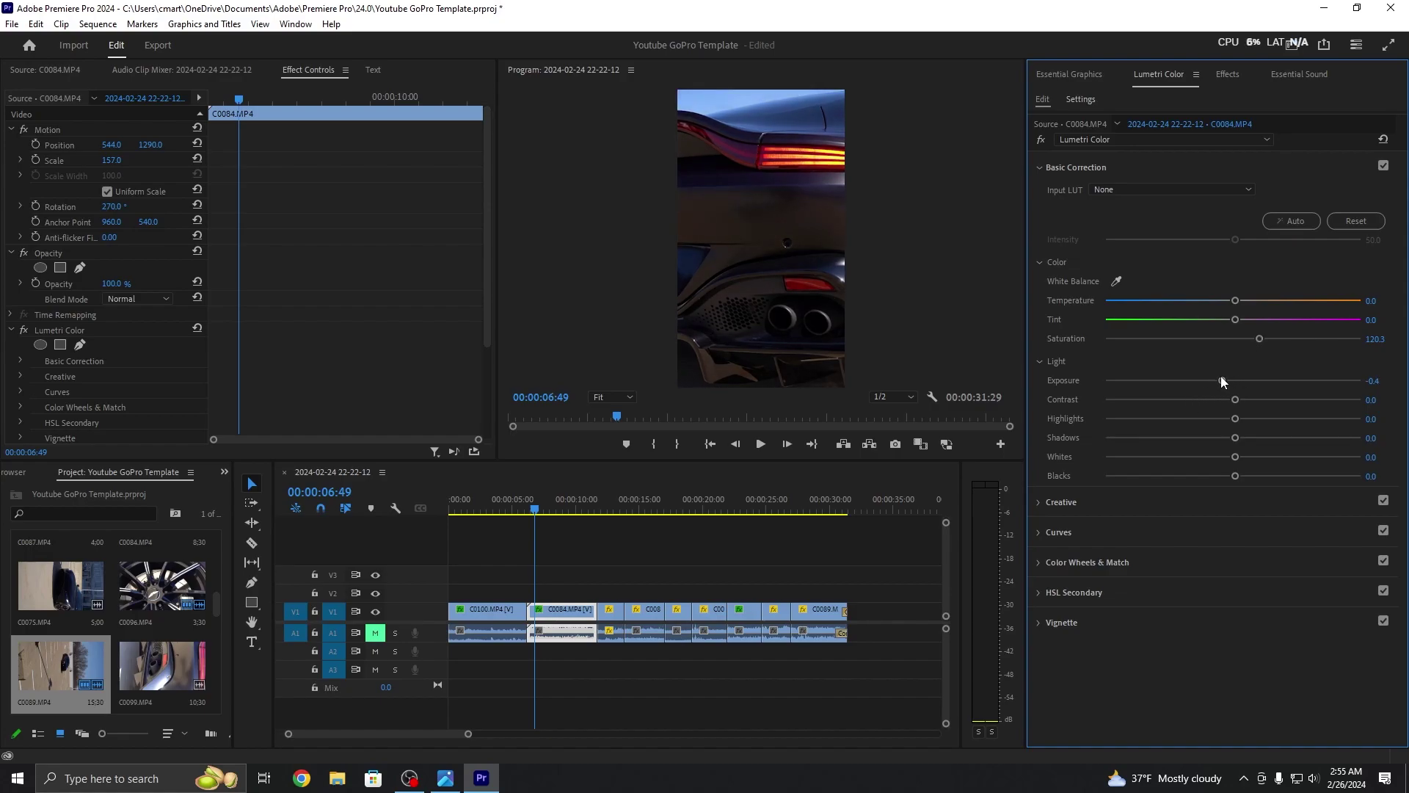
pyautogui.moveTo(1239, 399); pyautogui.dragTo(1250, 401)
pyautogui.click(500, 611)
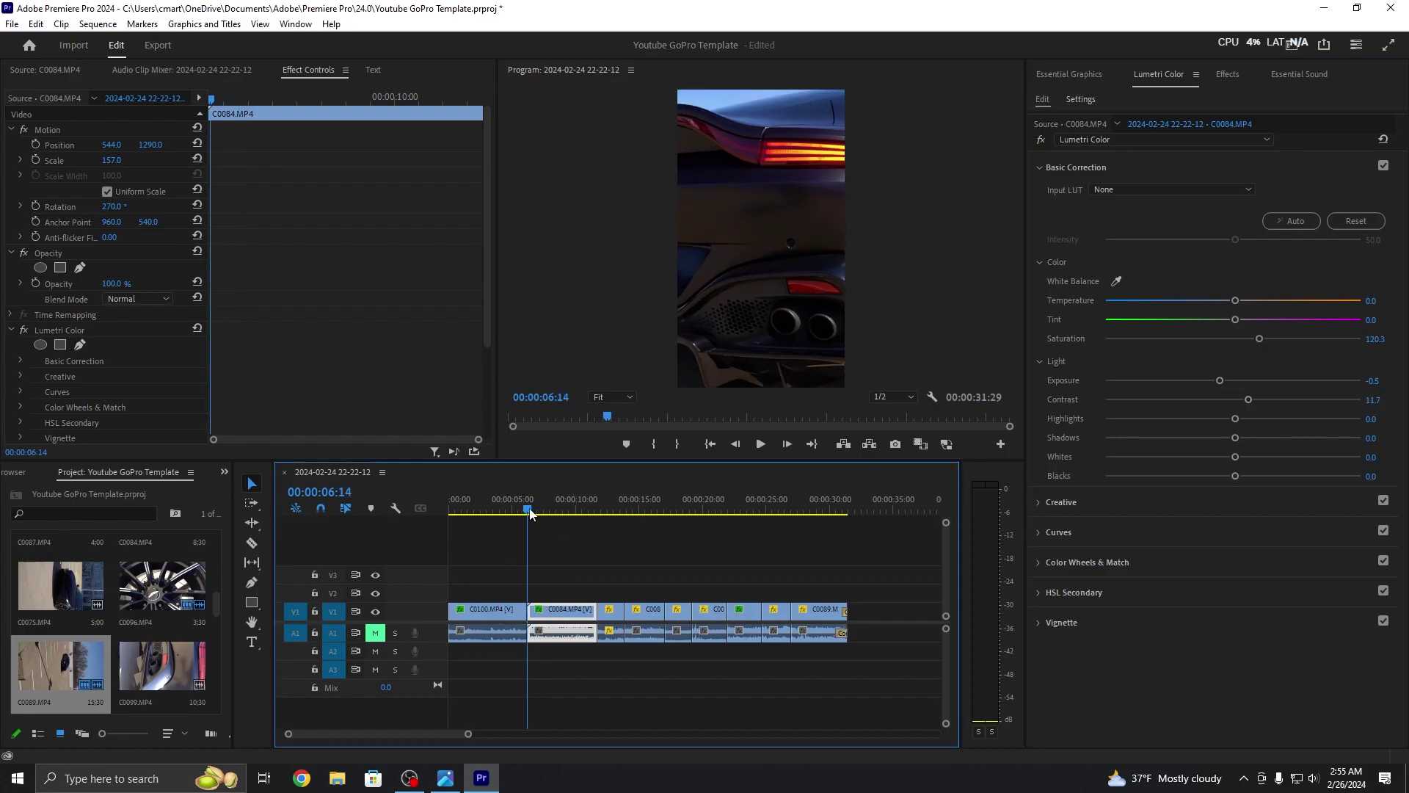
pyautogui.click(520, 512)
pyautogui.moveTo(520, 512); pyautogui.dragTo(544, 511)
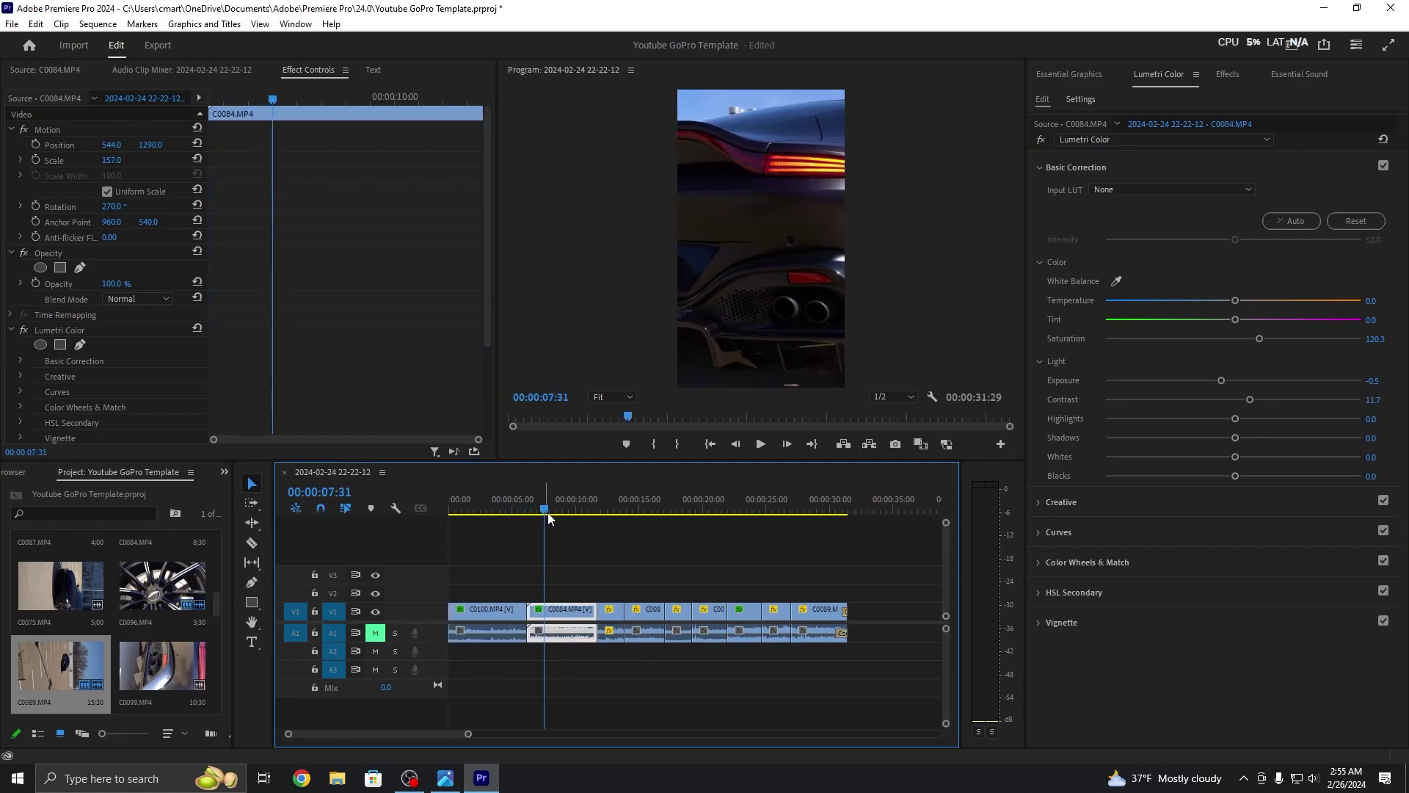
pyautogui.moveTo(1250, 399); pyautogui.dragTo(1257, 400)
# Step: Play on to the C0096.MP4 wheel shot and set its saturation to 120.9, exposure to -0.5 and contrast to 29.5
pyautogui.press('space')
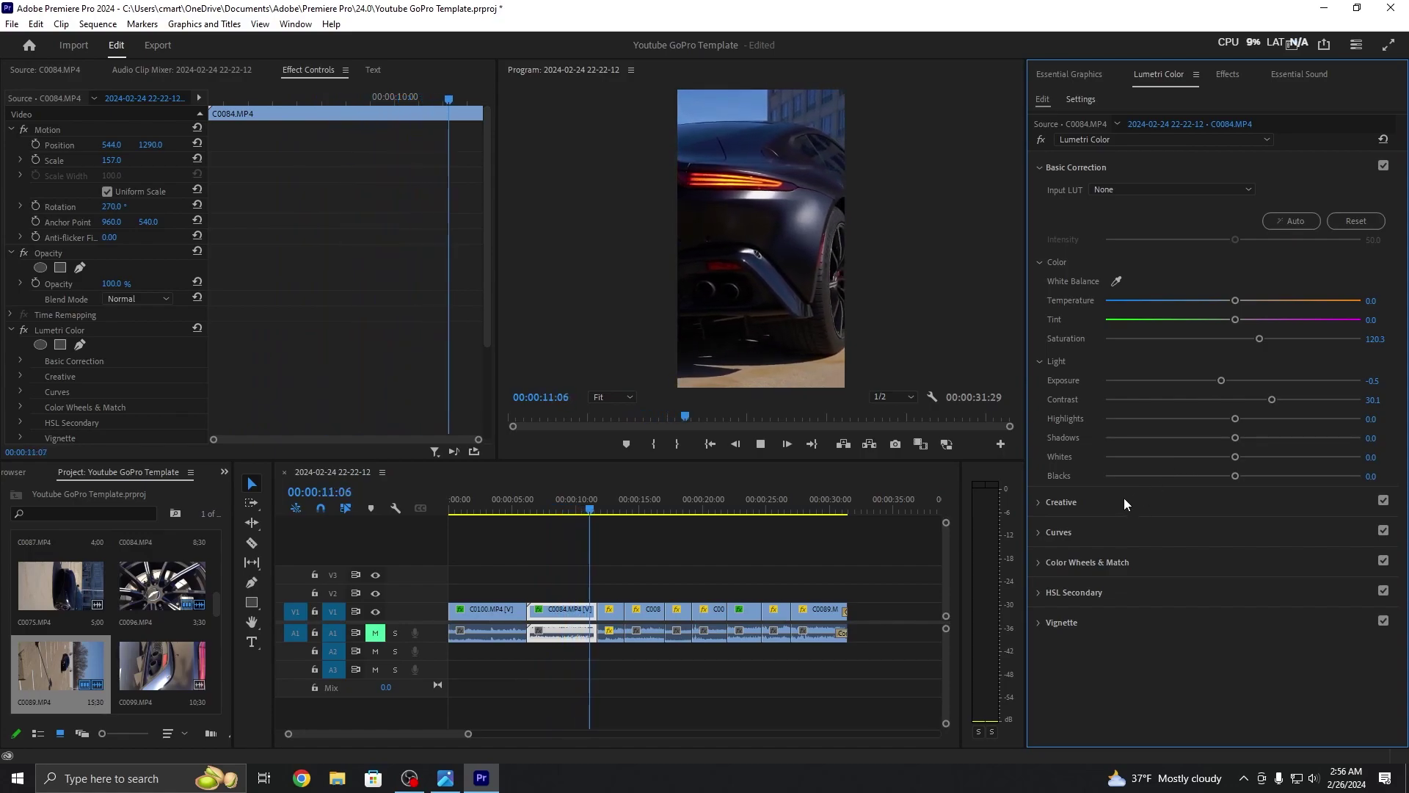
pyautogui.press('space')
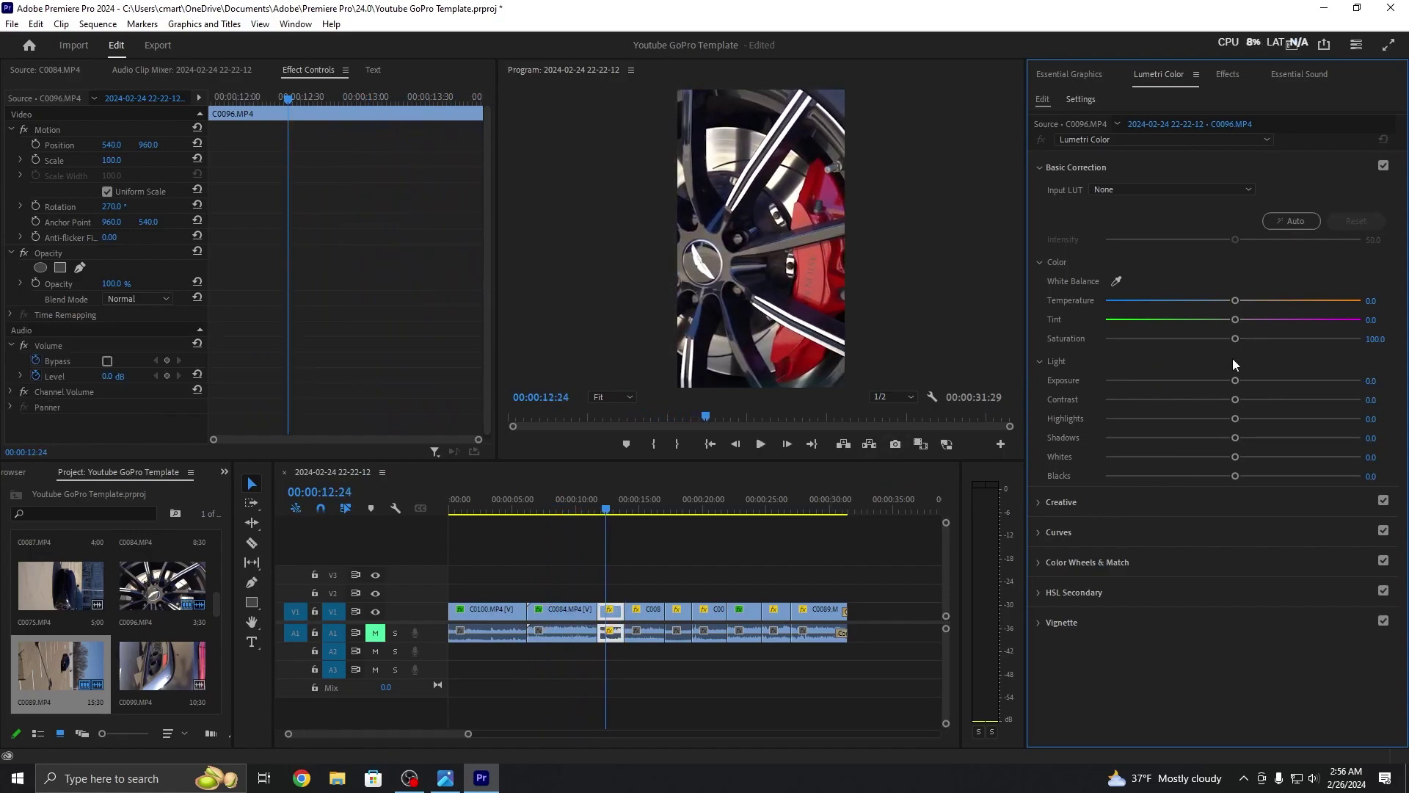
pyautogui.moveTo(1239, 339); pyautogui.dragTo(1252, 404)
# Step: Play on to C0088.MP4 and set its saturation to 120.3, exposure to -0.5 and contrast to 29.5
pyautogui.press('space')
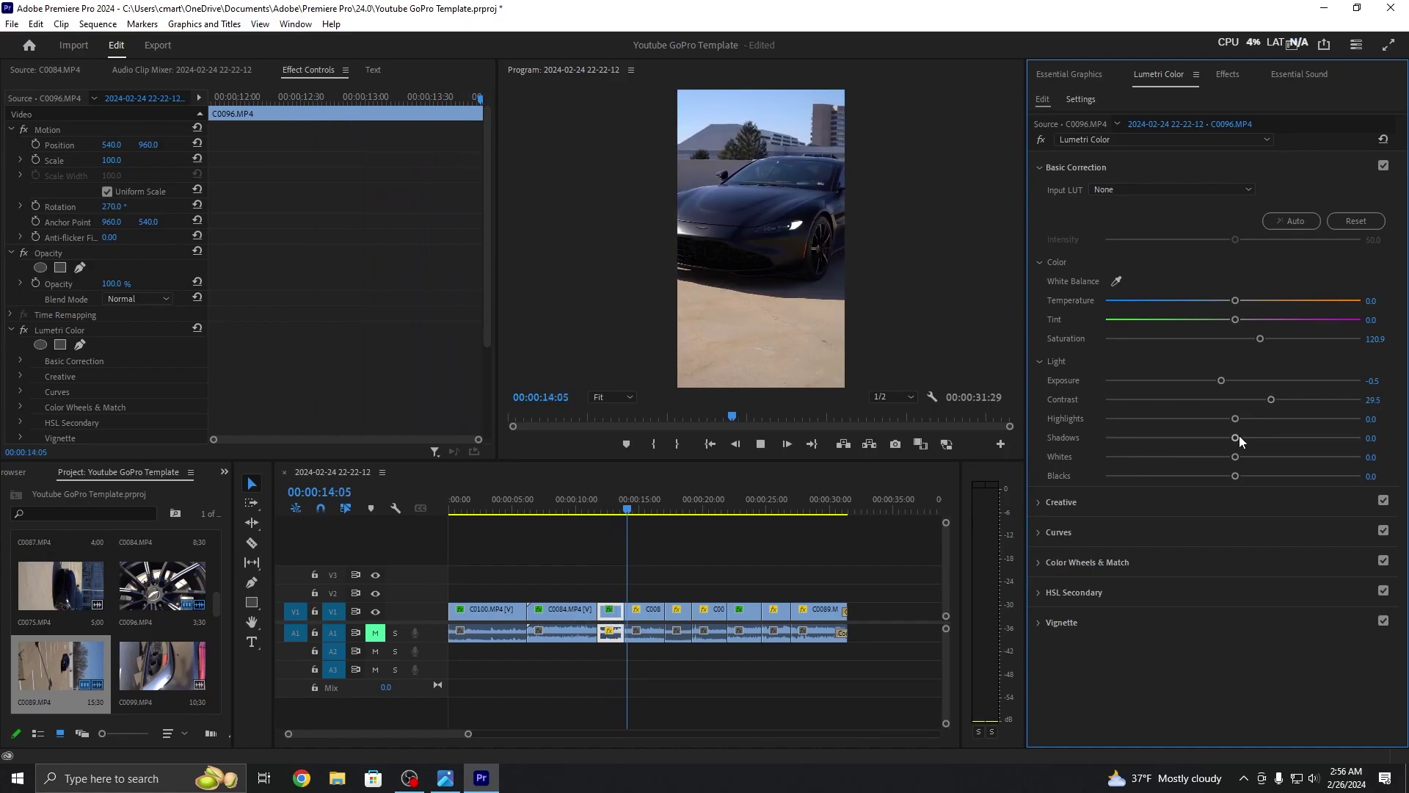
pyautogui.press('space')
pyautogui.moveTo(1240, 338); pyautogui.dragTo(1258, 339)
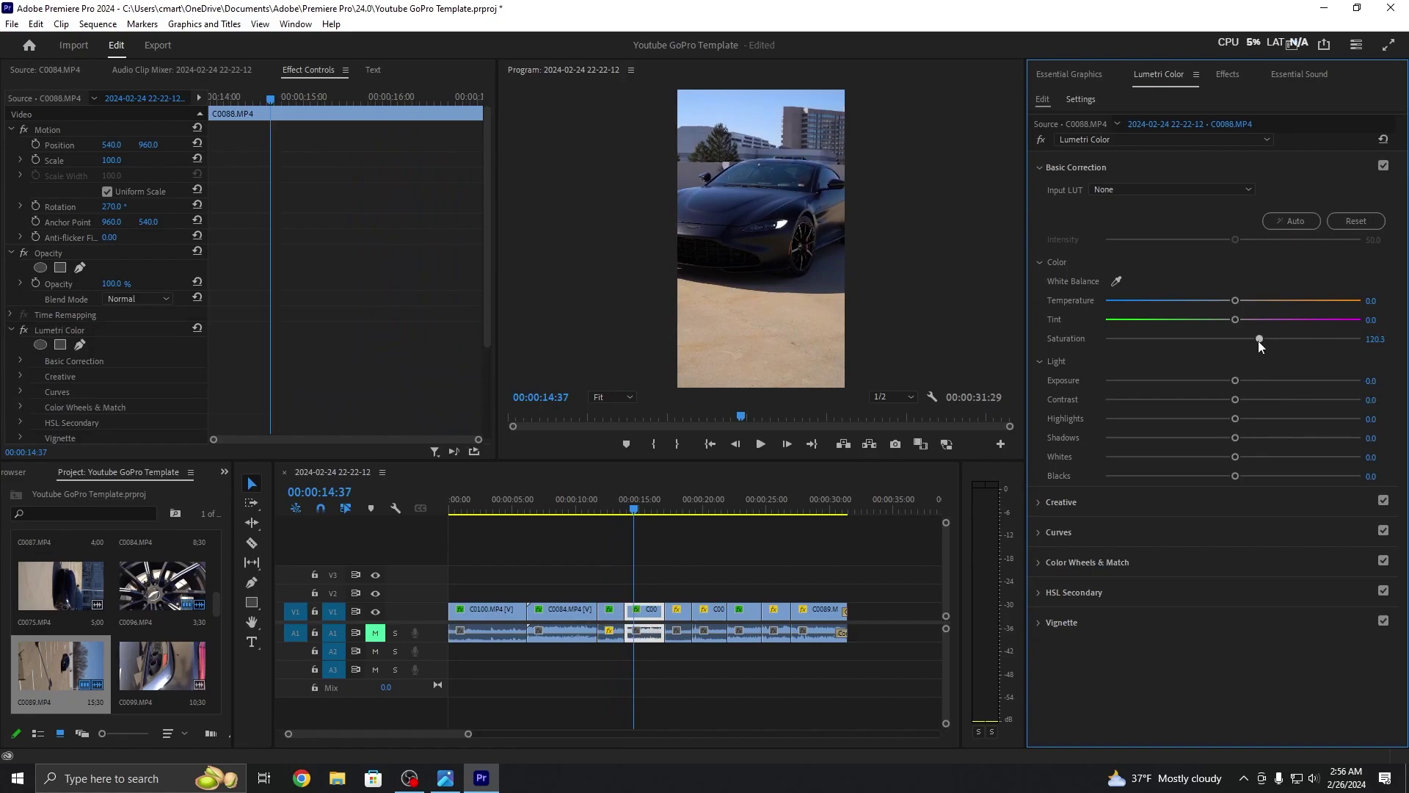
pyautogui.moveTo(1234, 380); pyautogui.dragTo(1271, 409)
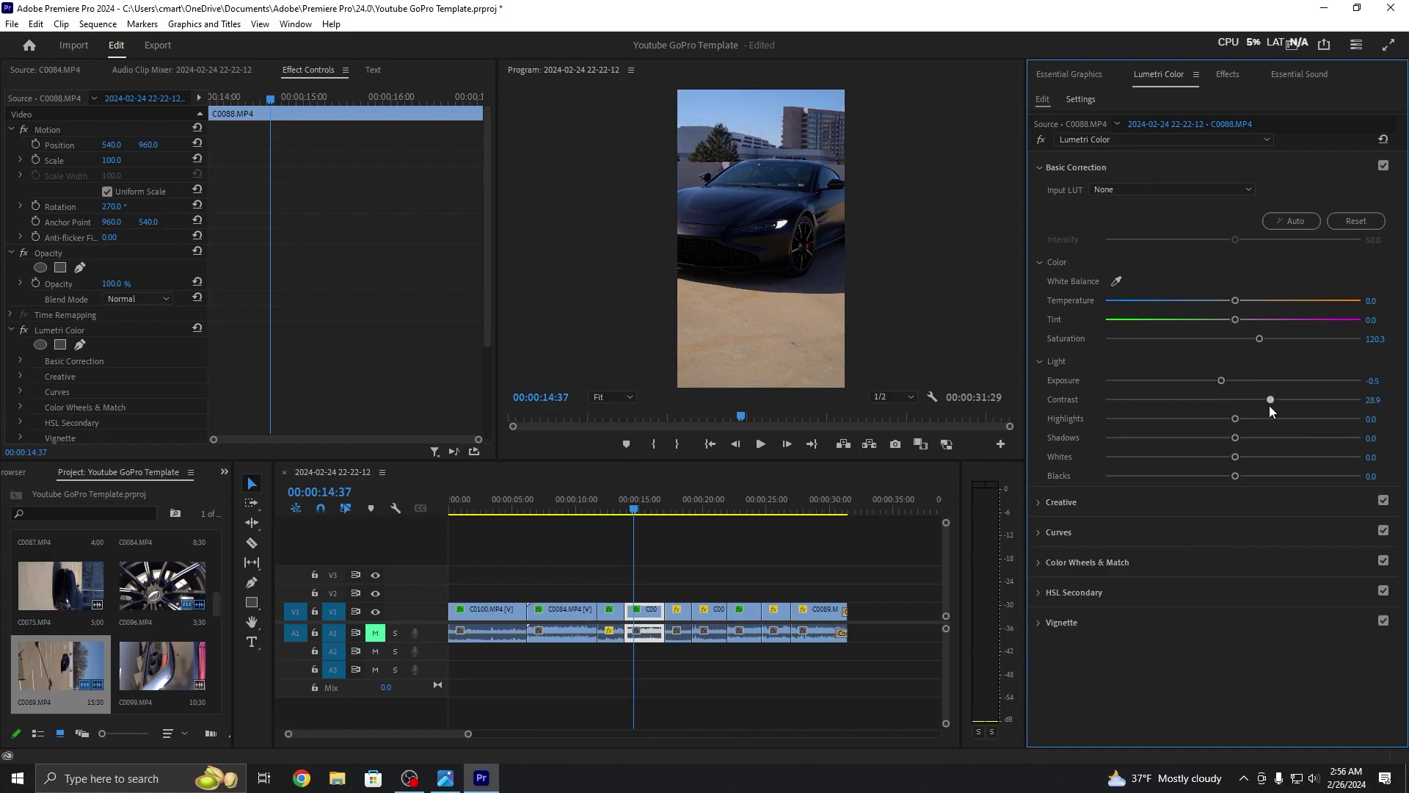
# Step: Play on to the C0098.MP4 badge shot and set its saturation to 128.4, exposure to -0.9 and contrast to 30.7
pyautogui.press('space')
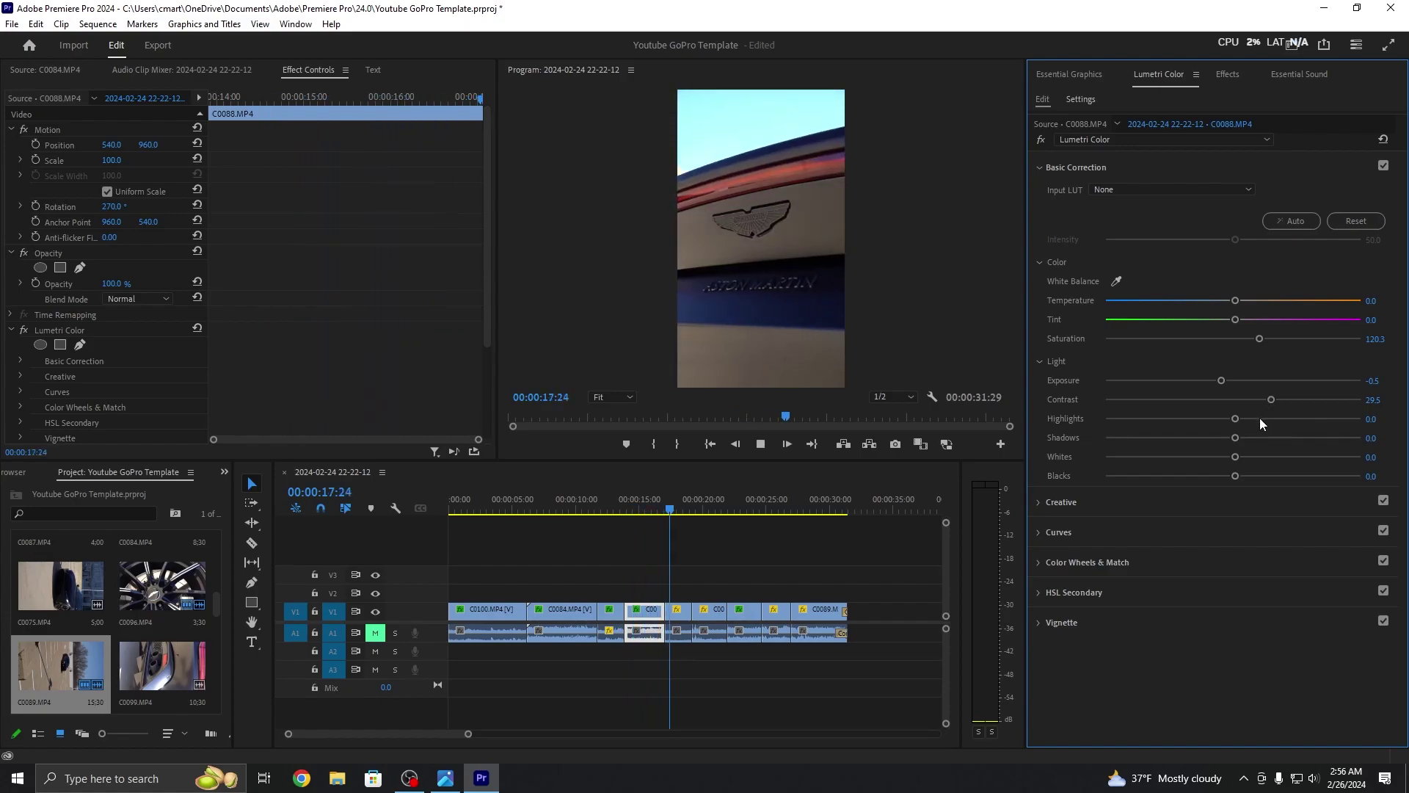
pyautogui.press('space')
pyautogui.moveTo(1235, 339); pyautogui.dragTo(1255, 340)
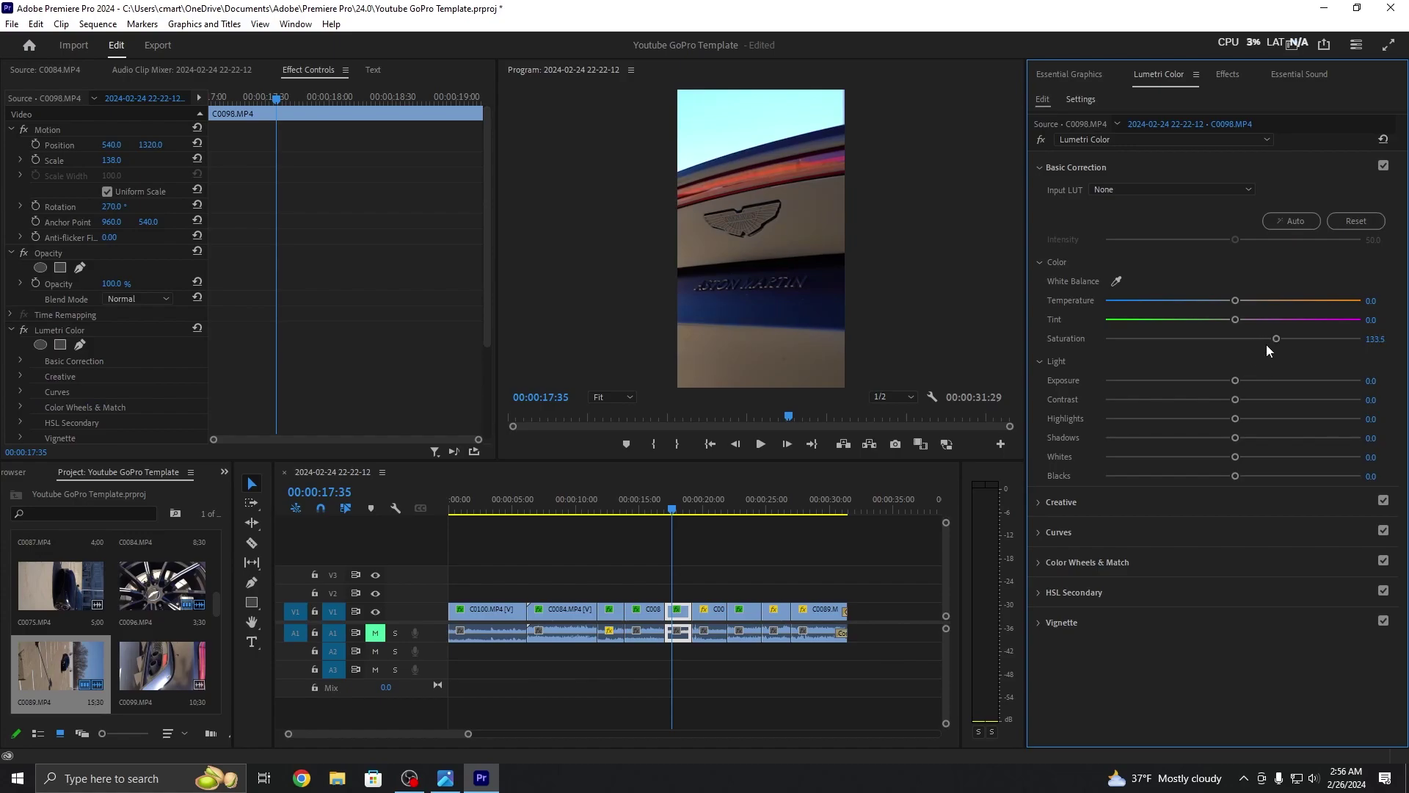
pyautogui.moveTo(1278, 339); pyautogui.dragTo(1272, 339)
pyautogui.moveTo(1237, 383); pyautogui.dragTo(1211, 383)
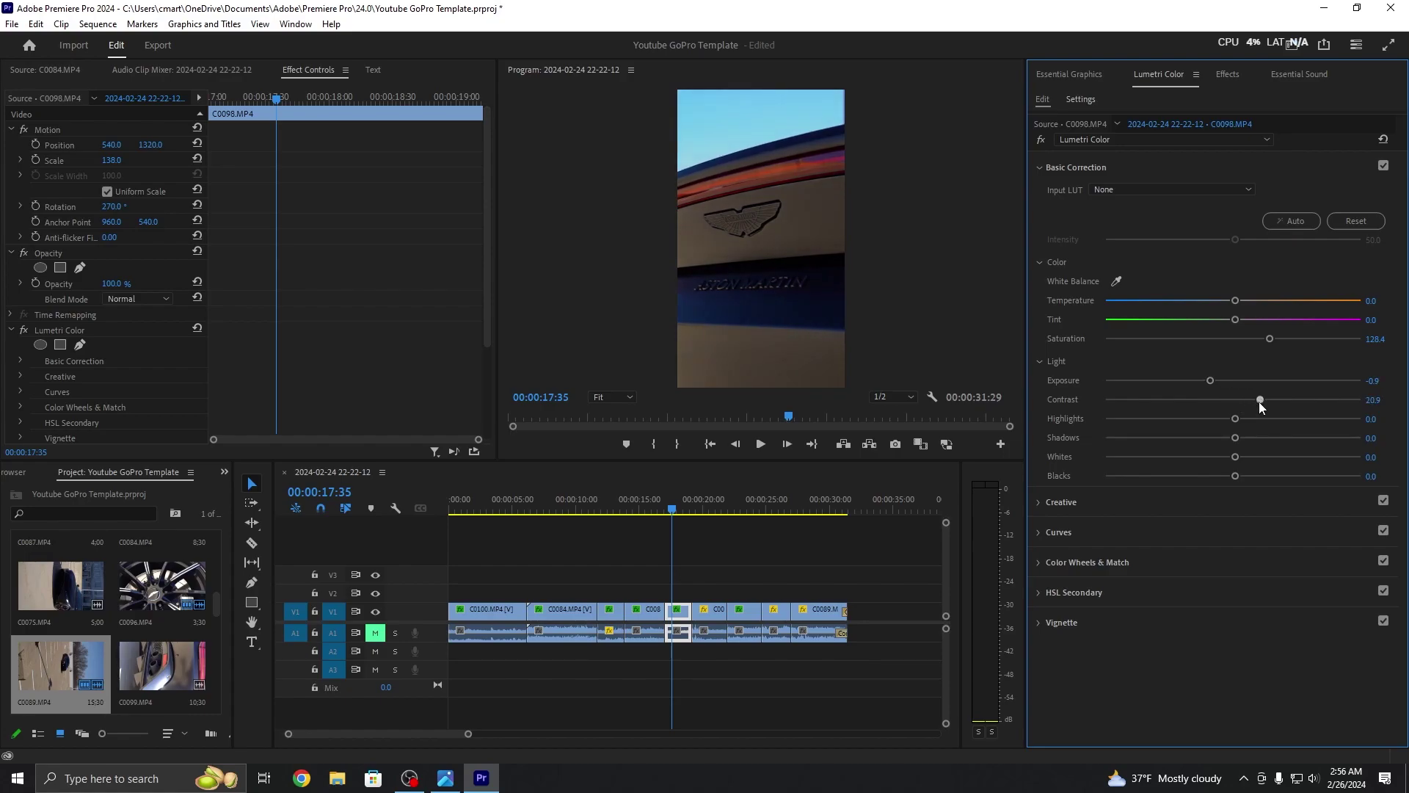
# Step: Play on to C0079.MP4 and set its saturation to 120.3, exposure to -0.5 and contrast to 31.2
pyautogui.press('space')
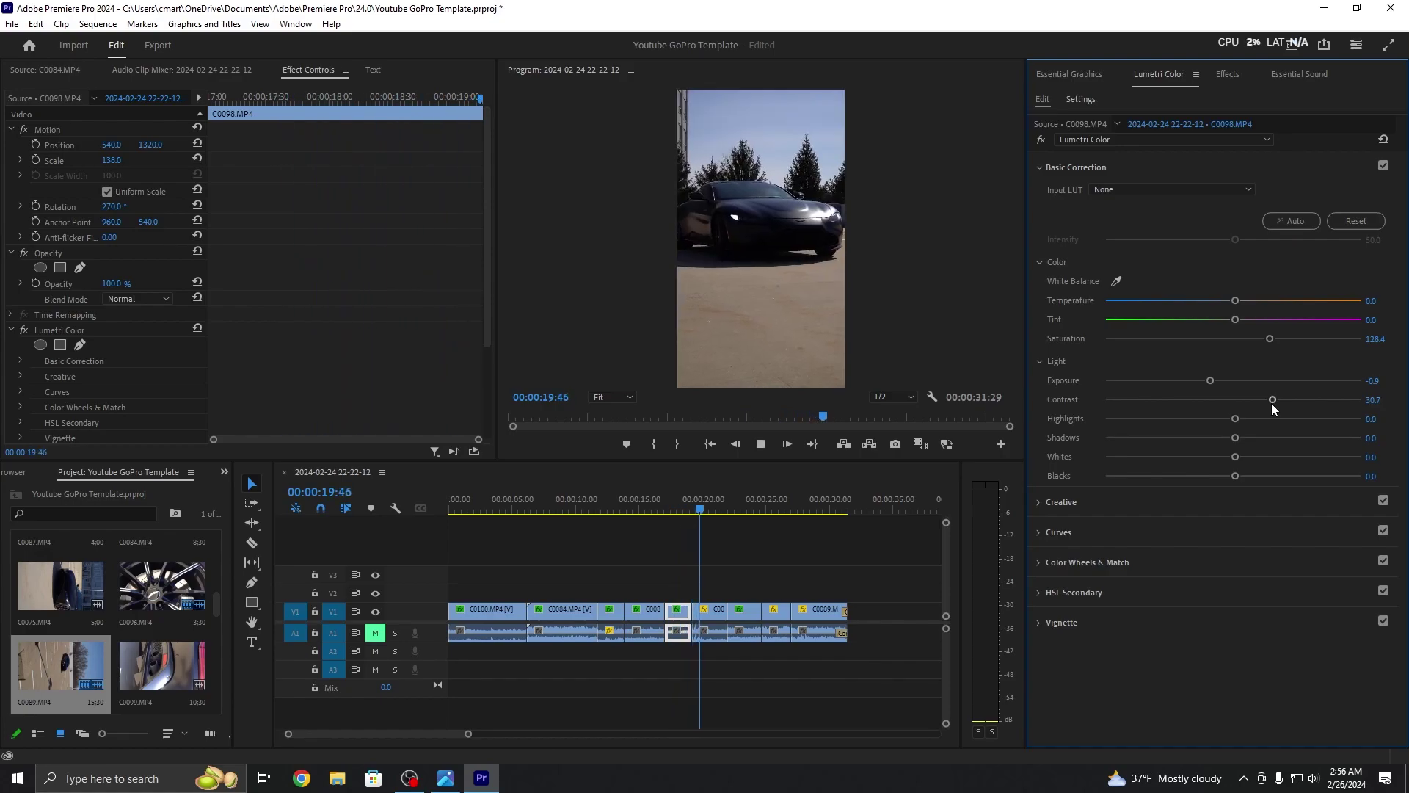
pyautogui.press('space')
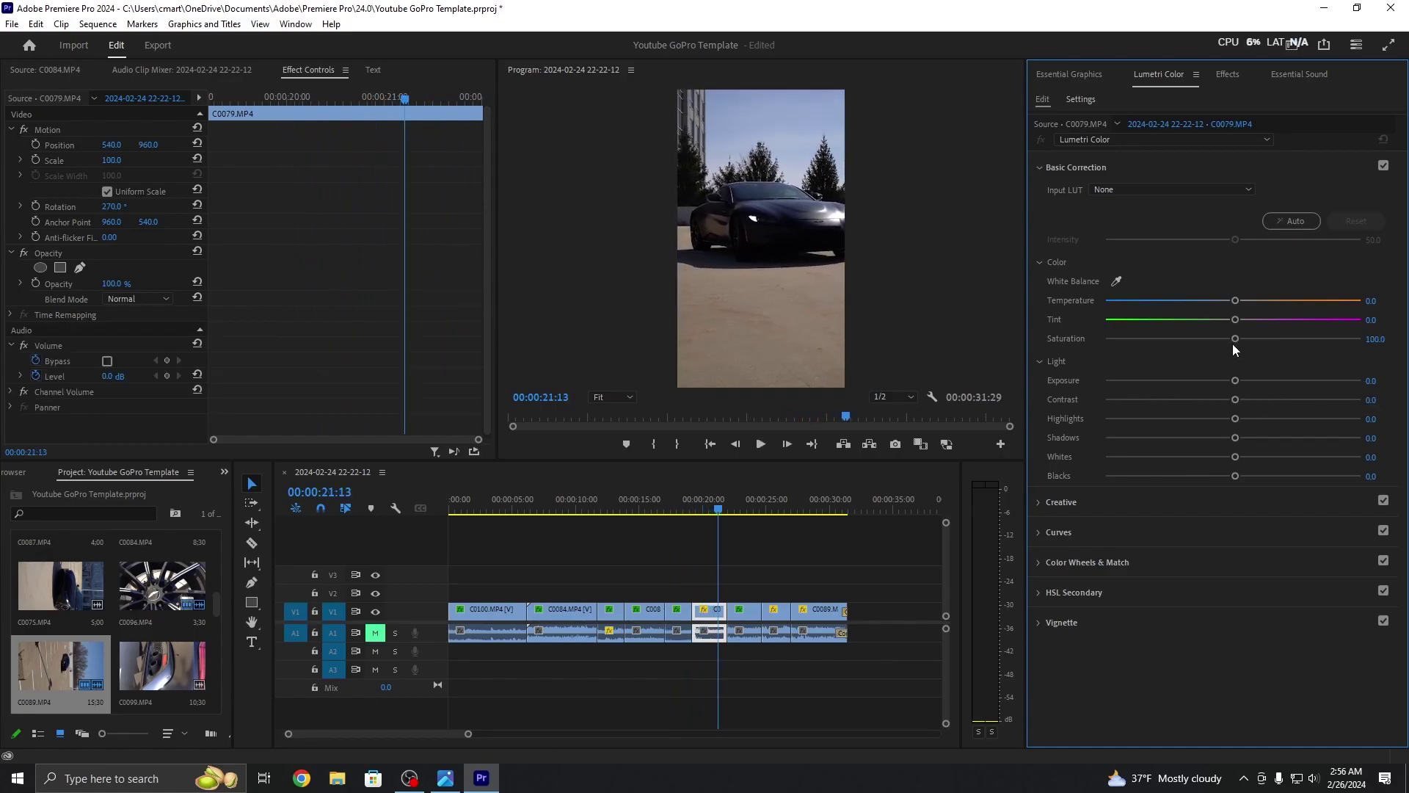
pyautogui.moveTo(1237, 339); pyautogui.dragTo(1273, 399)
# Step: Play on to the blurred first part of C0077.MP4 and set its saturation to 120.3, exposure to -0.5 and contrast to 29.5
pyautogui.press('space')
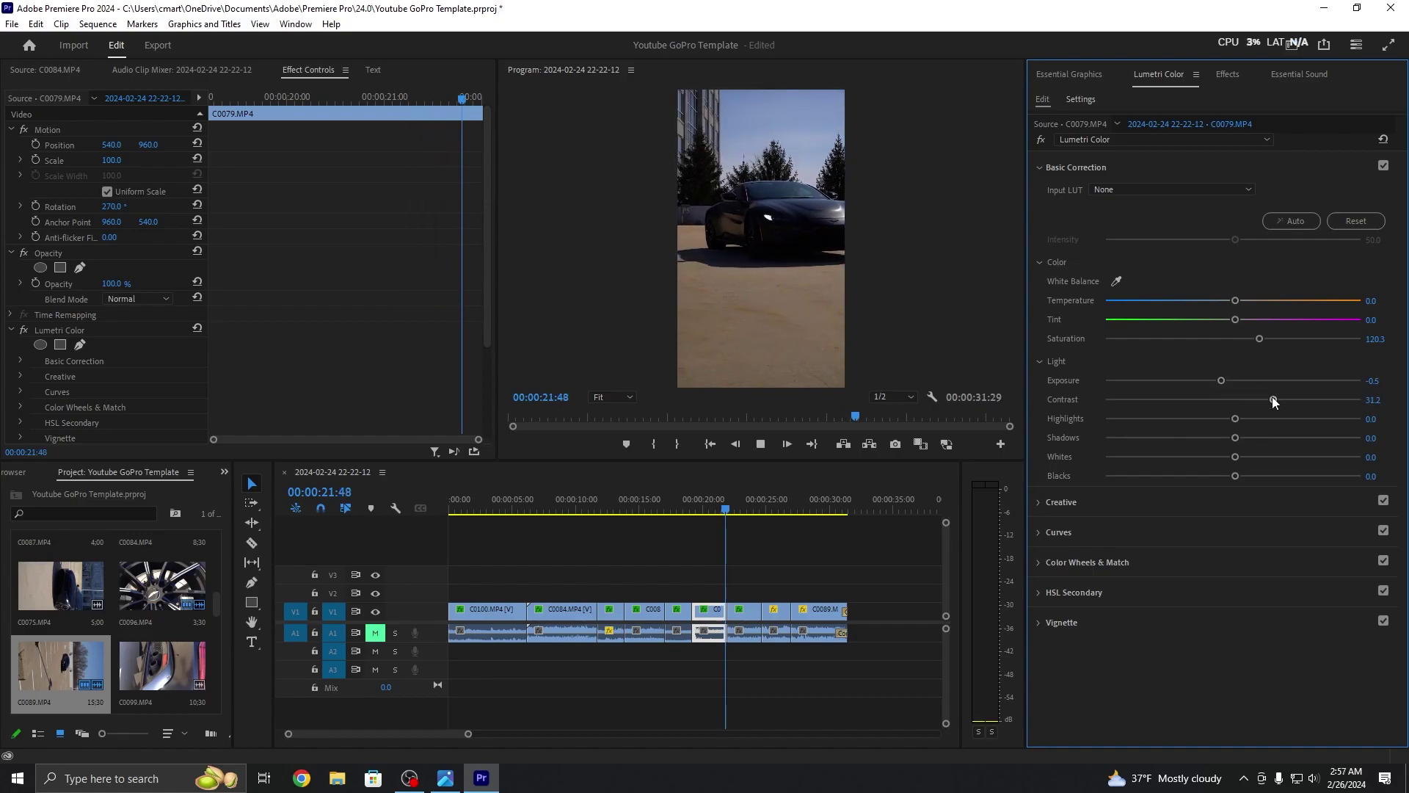
pyautogui.press('space')
pyautogui.moveTo(1237, 340); pyautogui.dragTo(1258, 402)
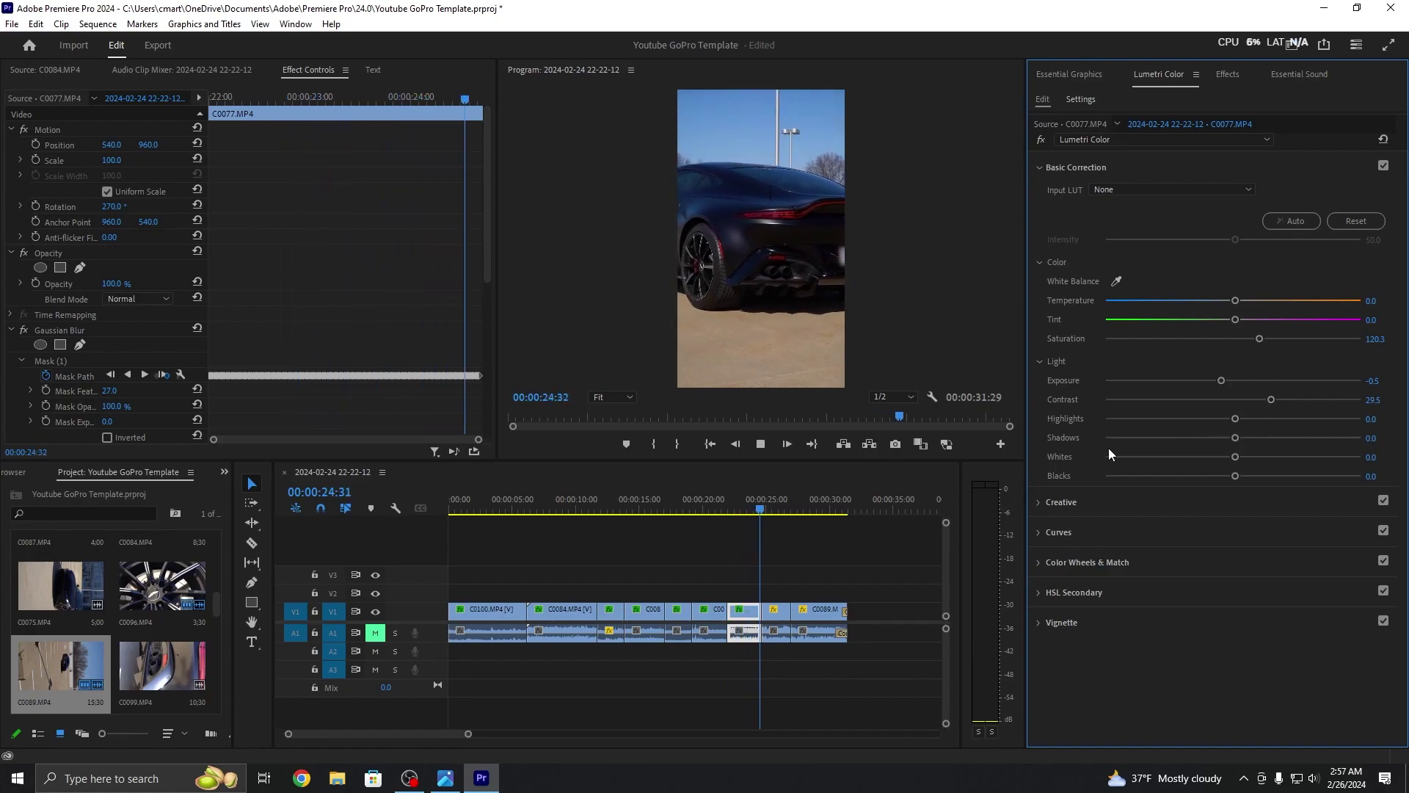
# Step: Play on to the second, unblurred part of C0077.MP4 and set its exposure to -0.5
pyautogui.press('space')
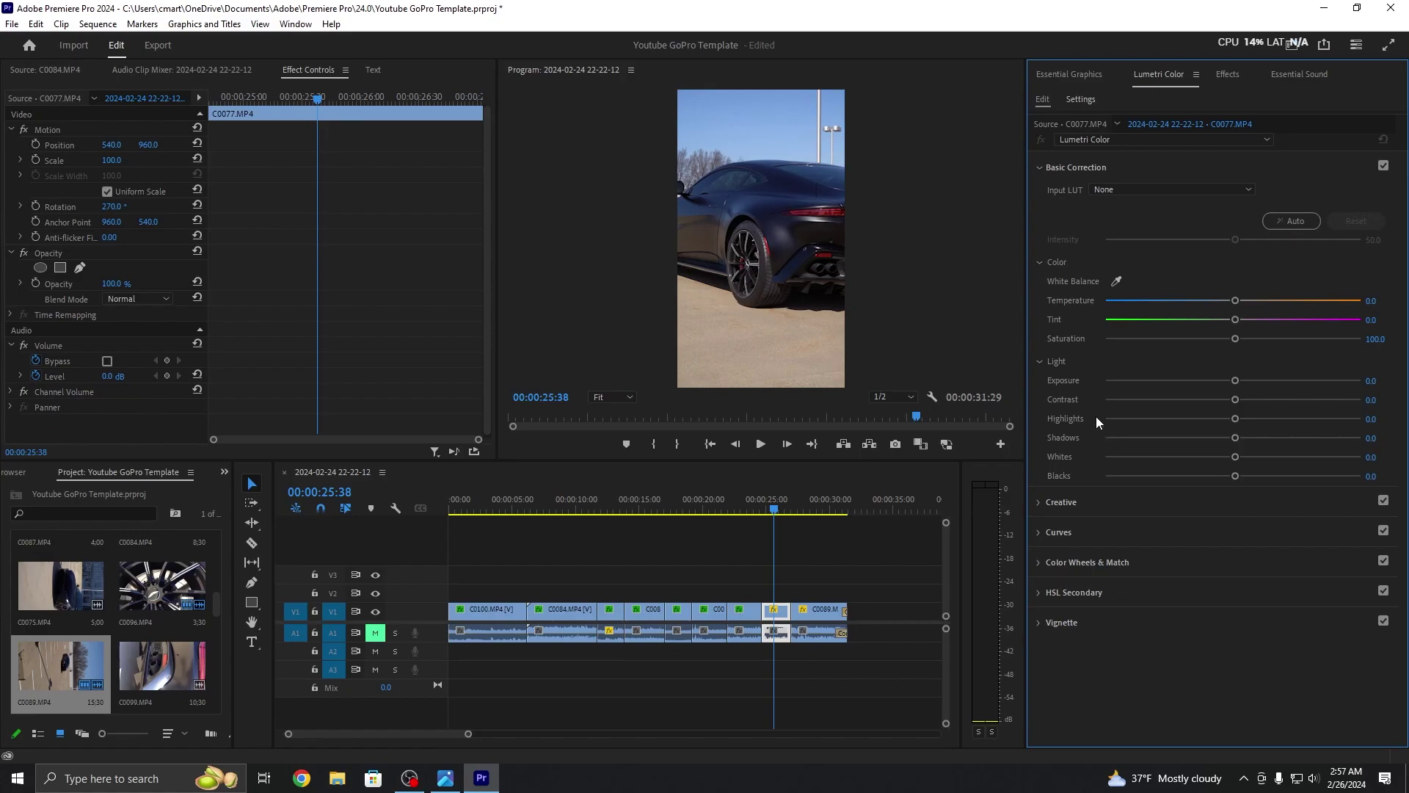
pyautogui.click(757, 513)
pyautogui.click(762, 518)
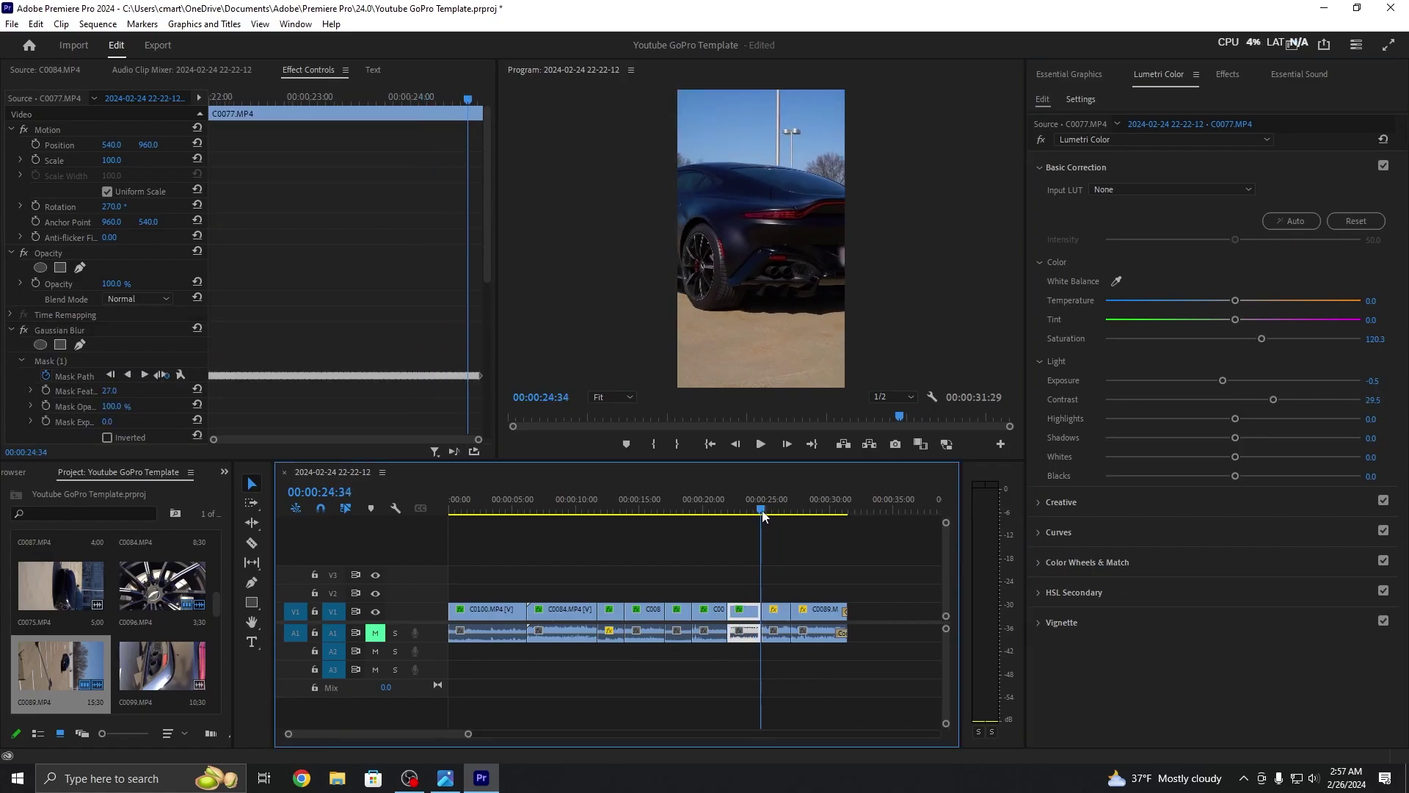
pyautogui.click(765, 515)
pyautogui.click(1388, 379)
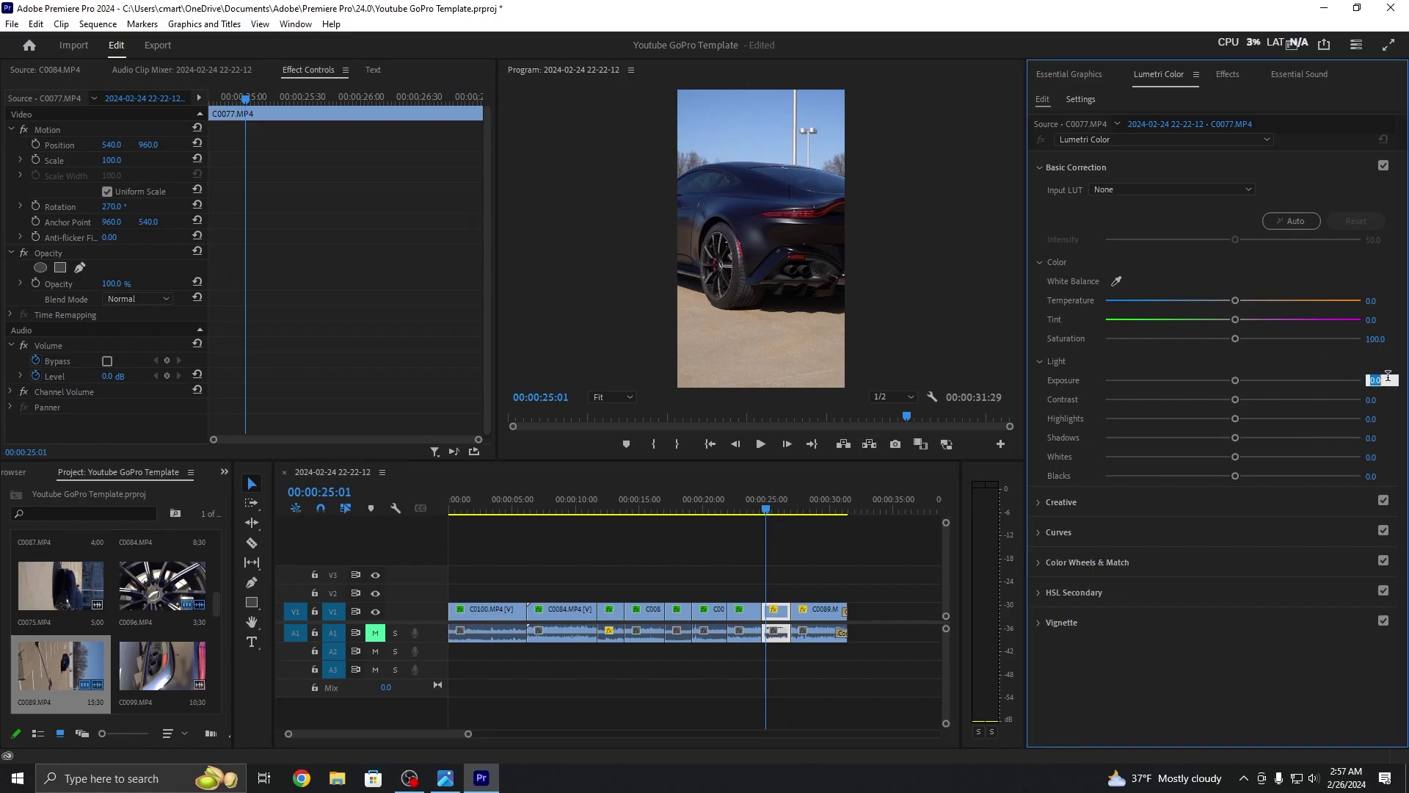
pyautogui.press('BackSpace')
pyautogui.write('-05')
pyautogui.press('Return')
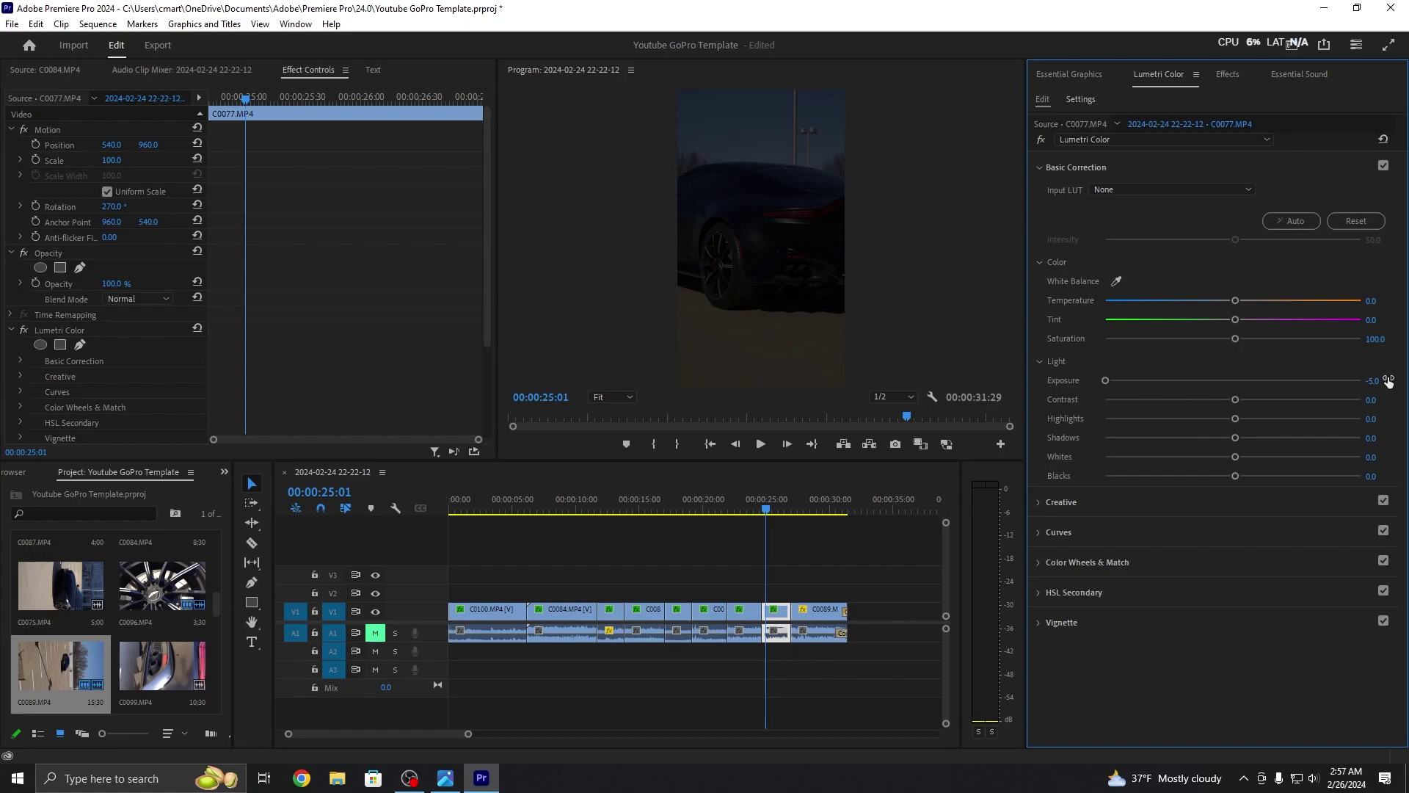
pyautogui.moveTo(1214, 377); pyautogui.dragTo(1223, 381)
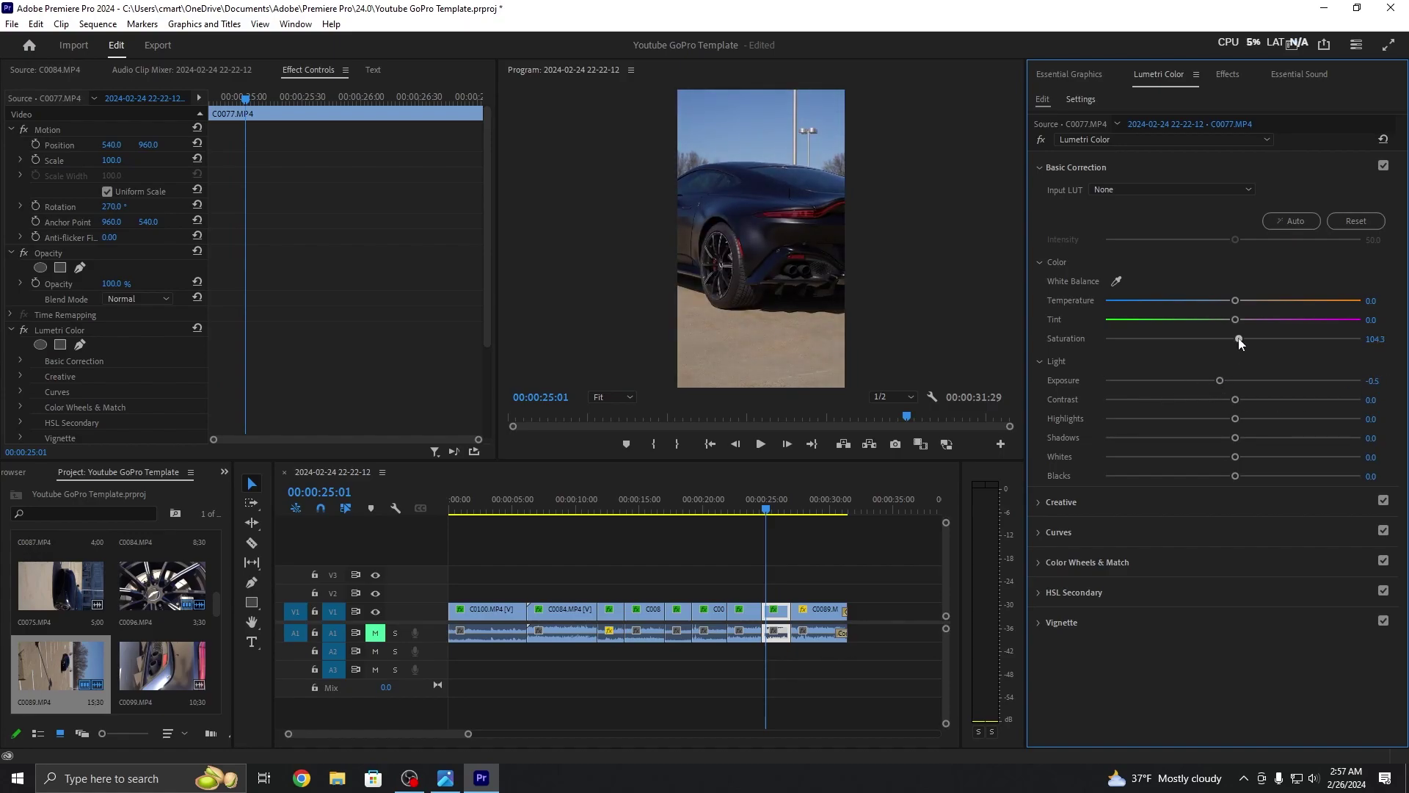
# Step: Set the saturation of the second part of C0077.MP4 to 120.3 and its contrast to 29.5
pyautogui.moveTo(762, 488); pyautogui.dragTo(768, 486)
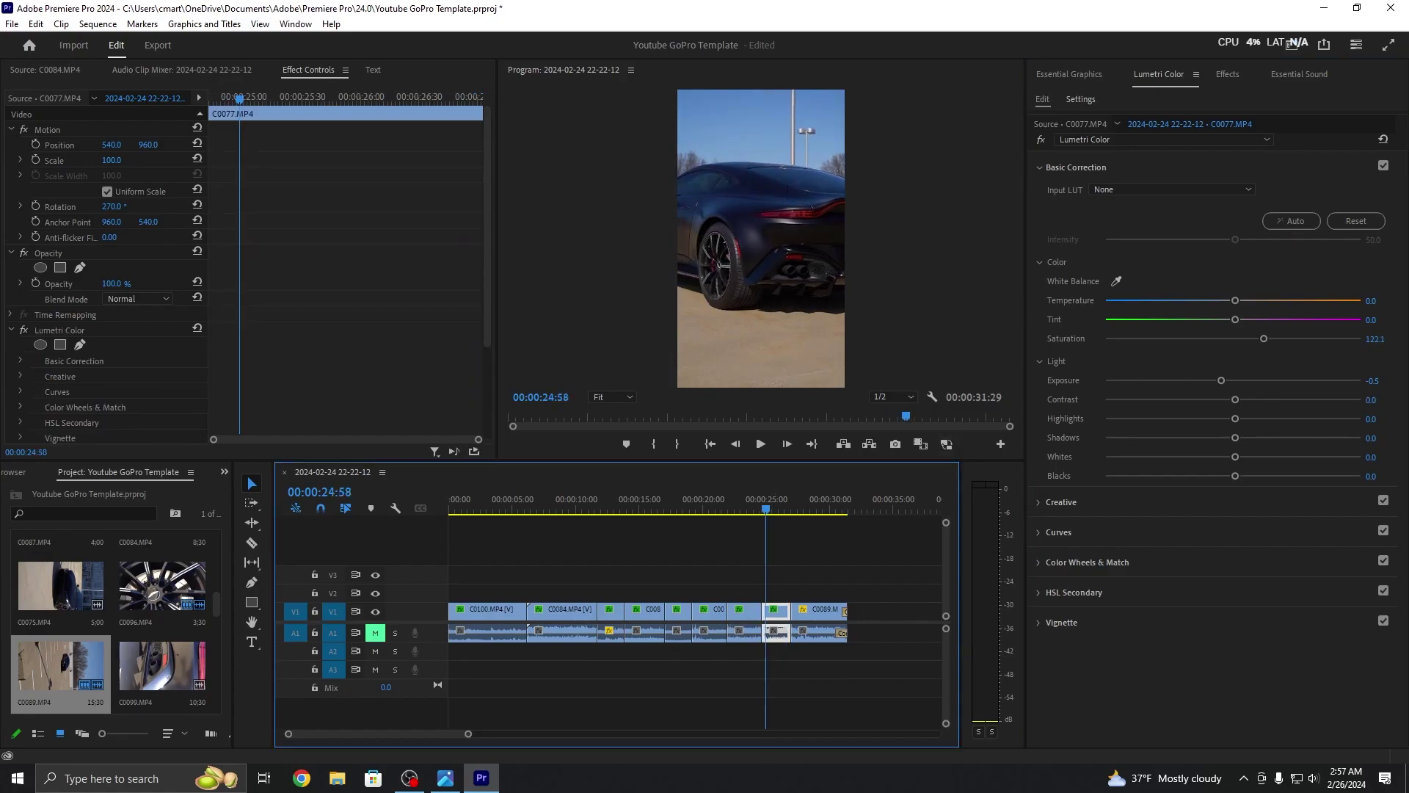
pyautogui.click(1376, 339)
pyautogui.write('12')
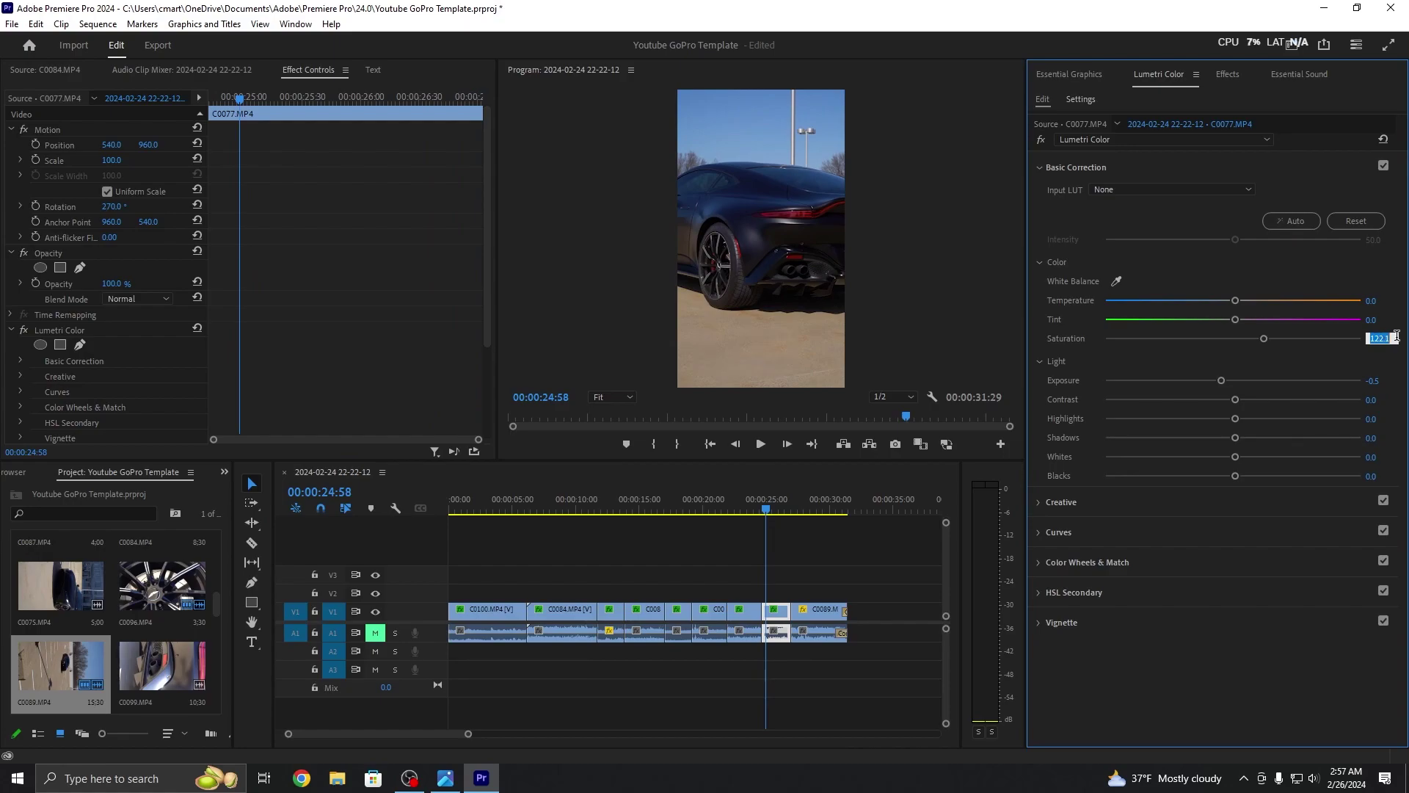
pyautogui.write('.3')
pyautogui.press('Return')
pyautogui.moveTo(768, 507)
pyautogui.mouseDown()
pyautogui.moveTo(755, 507)
pyautogui.moveTo(772, 507)
pyautogui.mouseUp()
pyautogui.click(1381, 399)
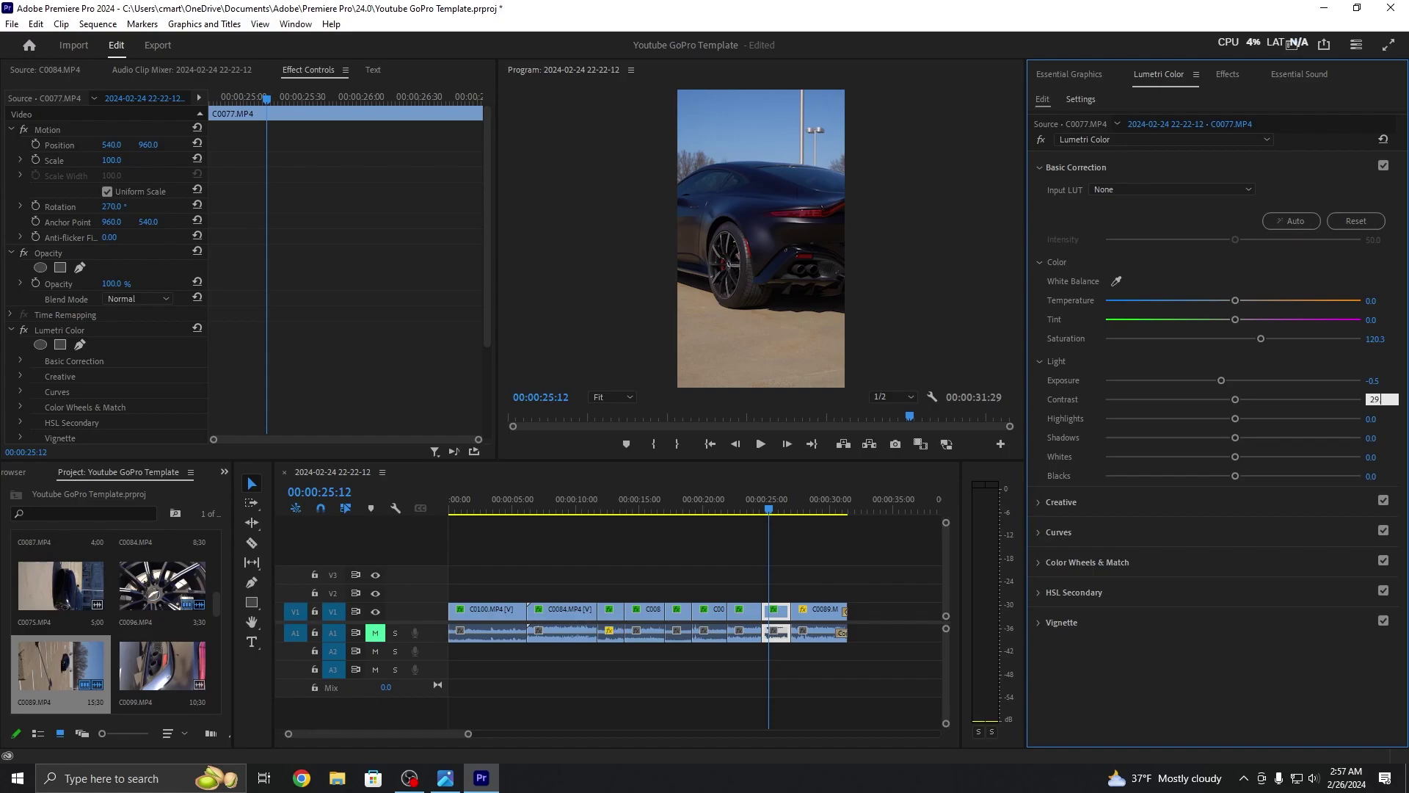
pyautogui.write('29.5')
pyautogui.press('Return')
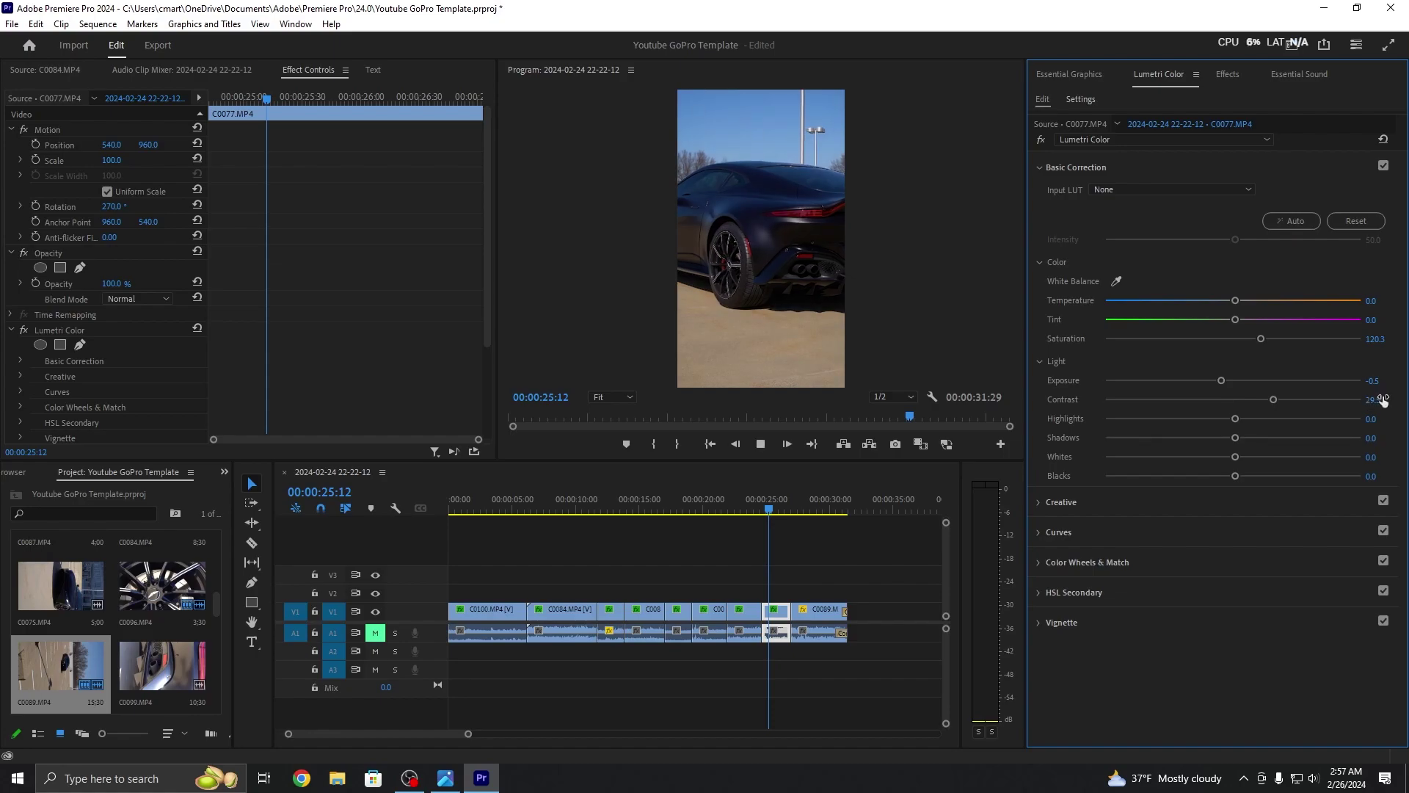
# Step: Play on to C0089.MP4, set its saturation to 123.2, exposure to -0.5 and contrast to 30.7, and play the clip through
pyautogui.press('space')
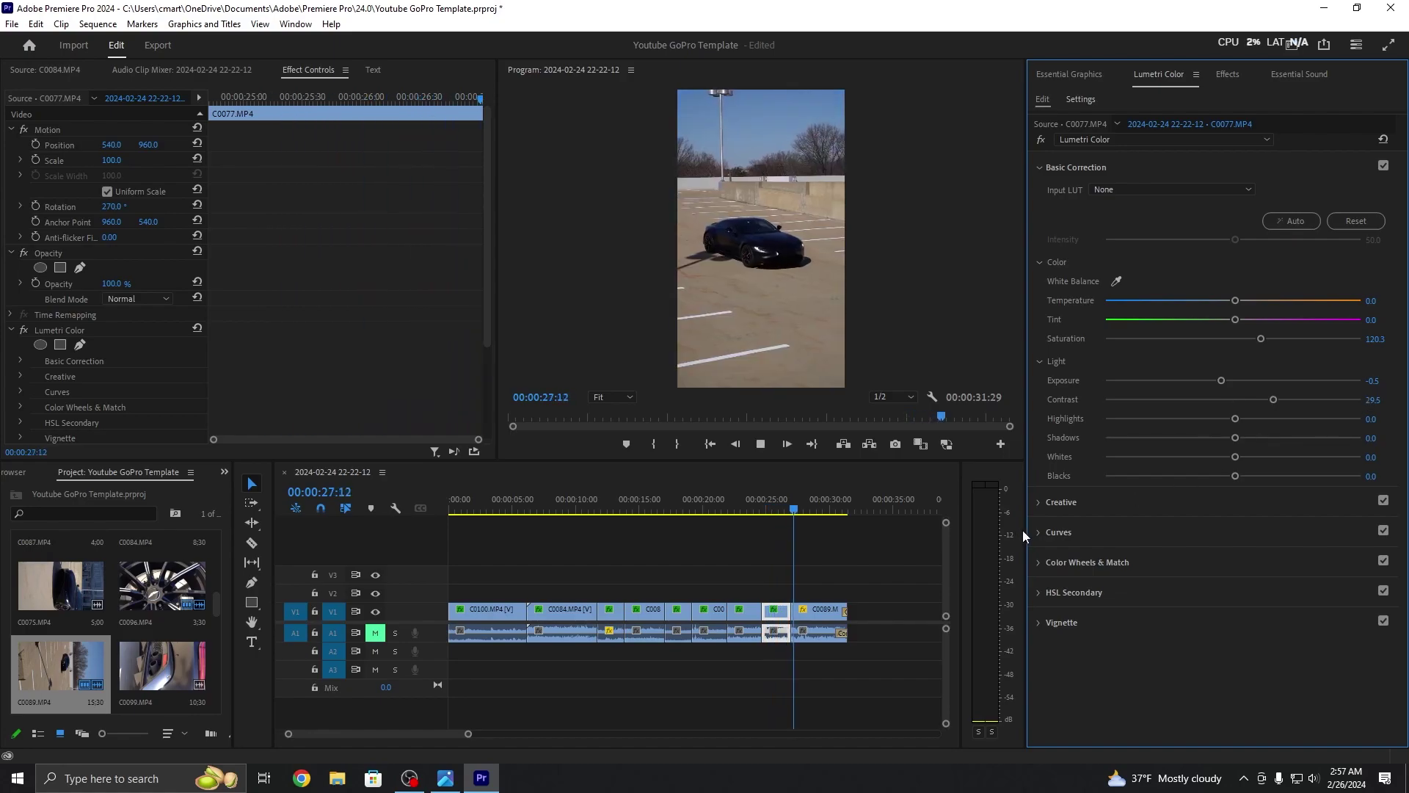
pyautogui.press('space')
pyautogui.moveTo(1237, 338); pyautogui.dragTo(1260, 337)
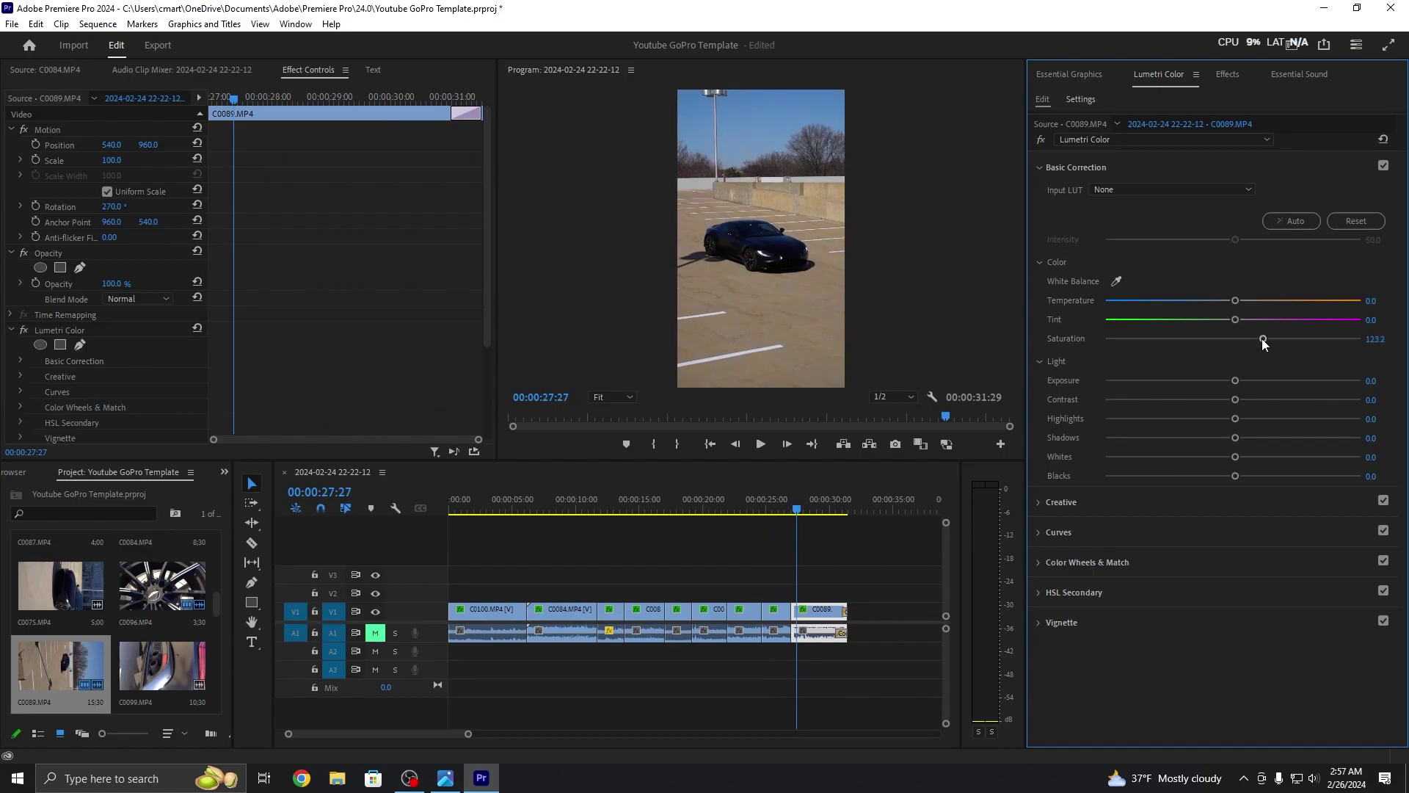
pyautogui.moveTo(1235, 382); pyautogui.dragTo(1215, 383)
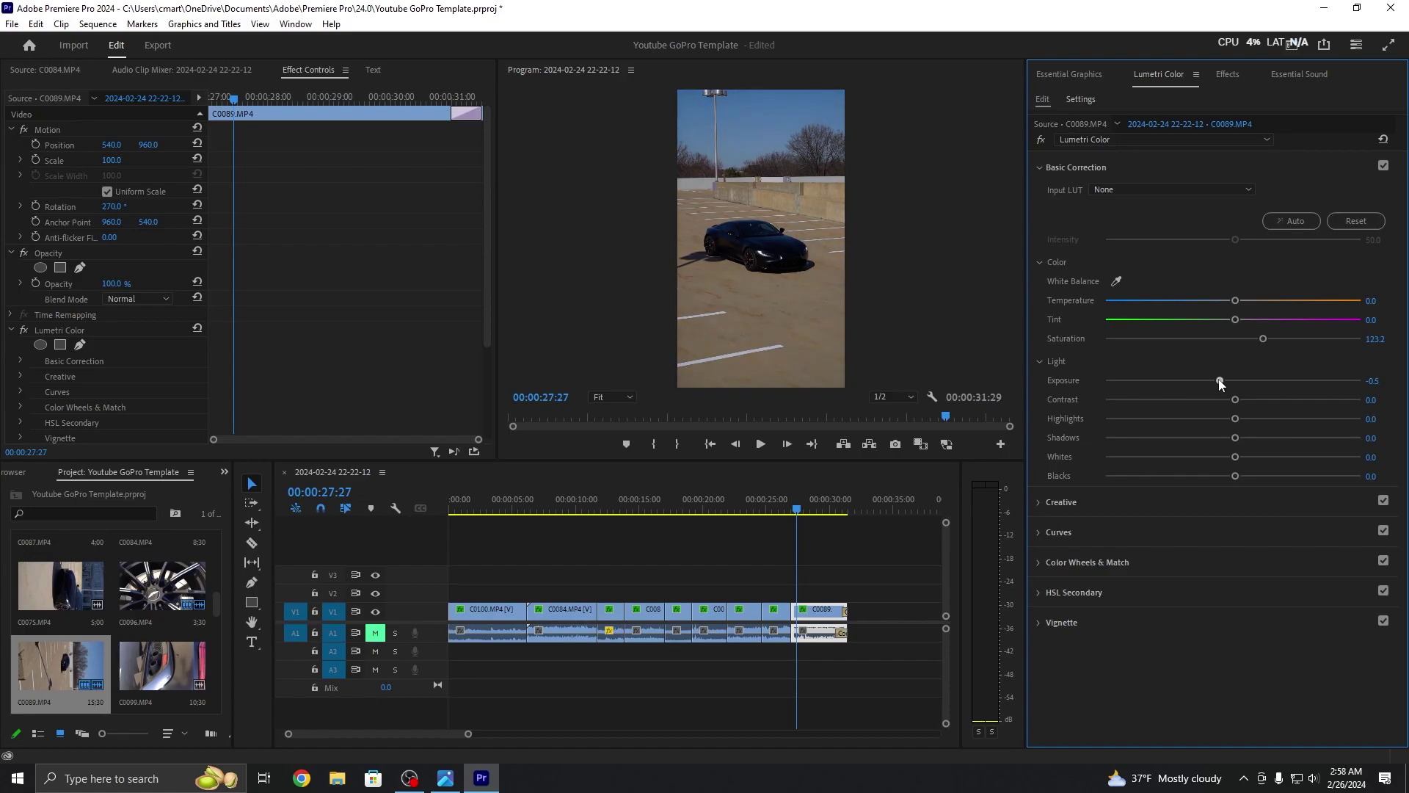
pyautogui.moveTo(1239, 399); pyautogui.dragTo(1272, 399)
pyautogui.press('space')
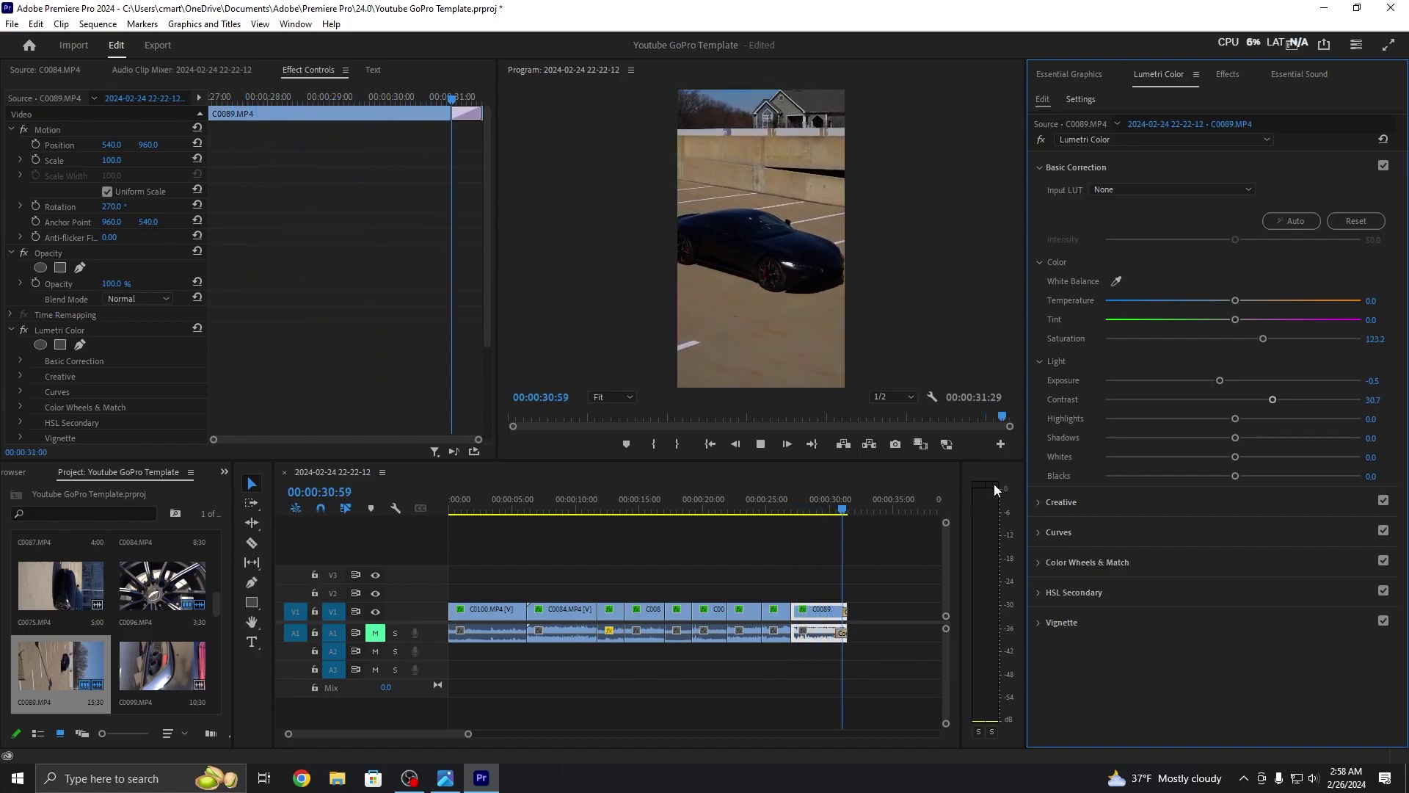
pyautogui.press('space')
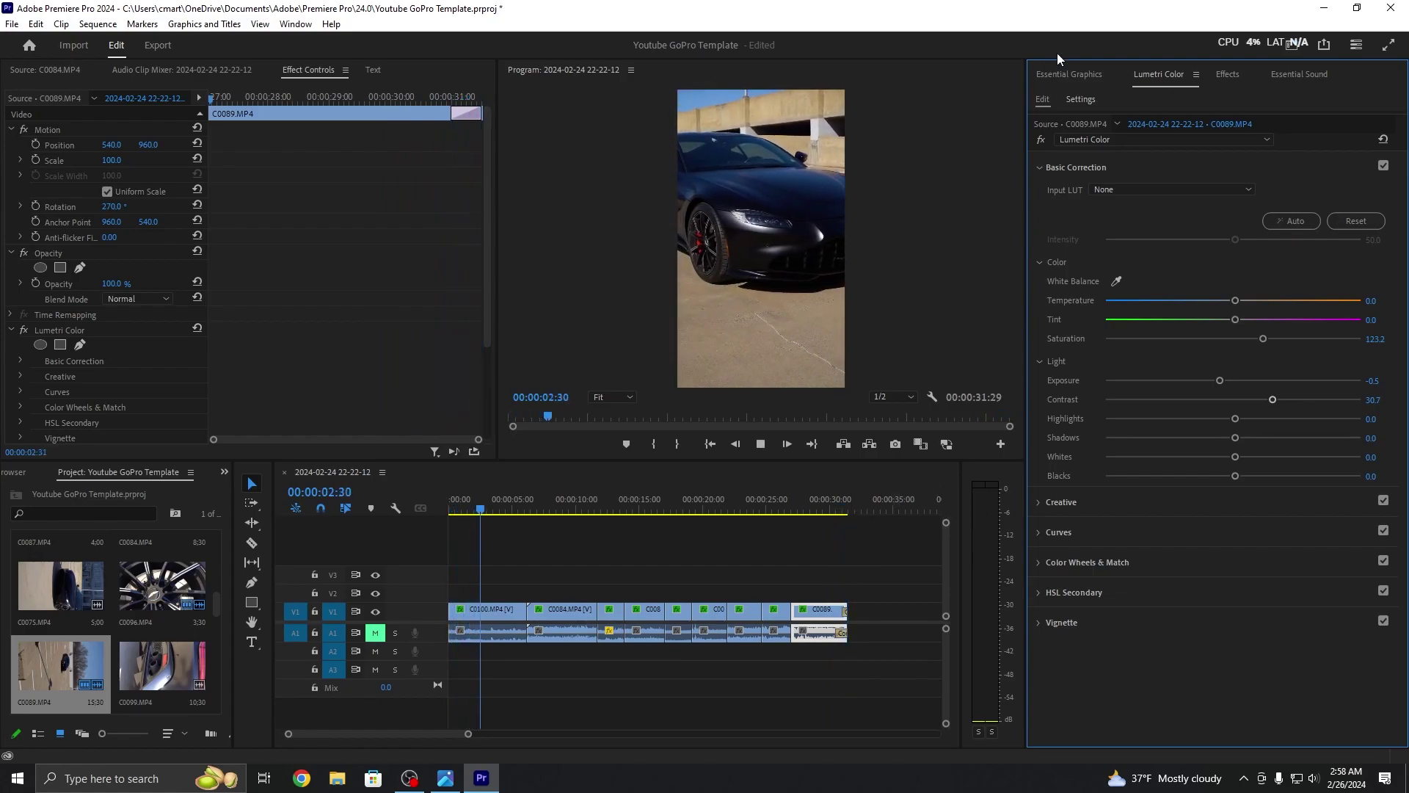
# Step: Stop on the opening clip C0100.MP4, search the effects for "warp" and apply Warp Stabilizer to that clip
pyautogui.press('space')
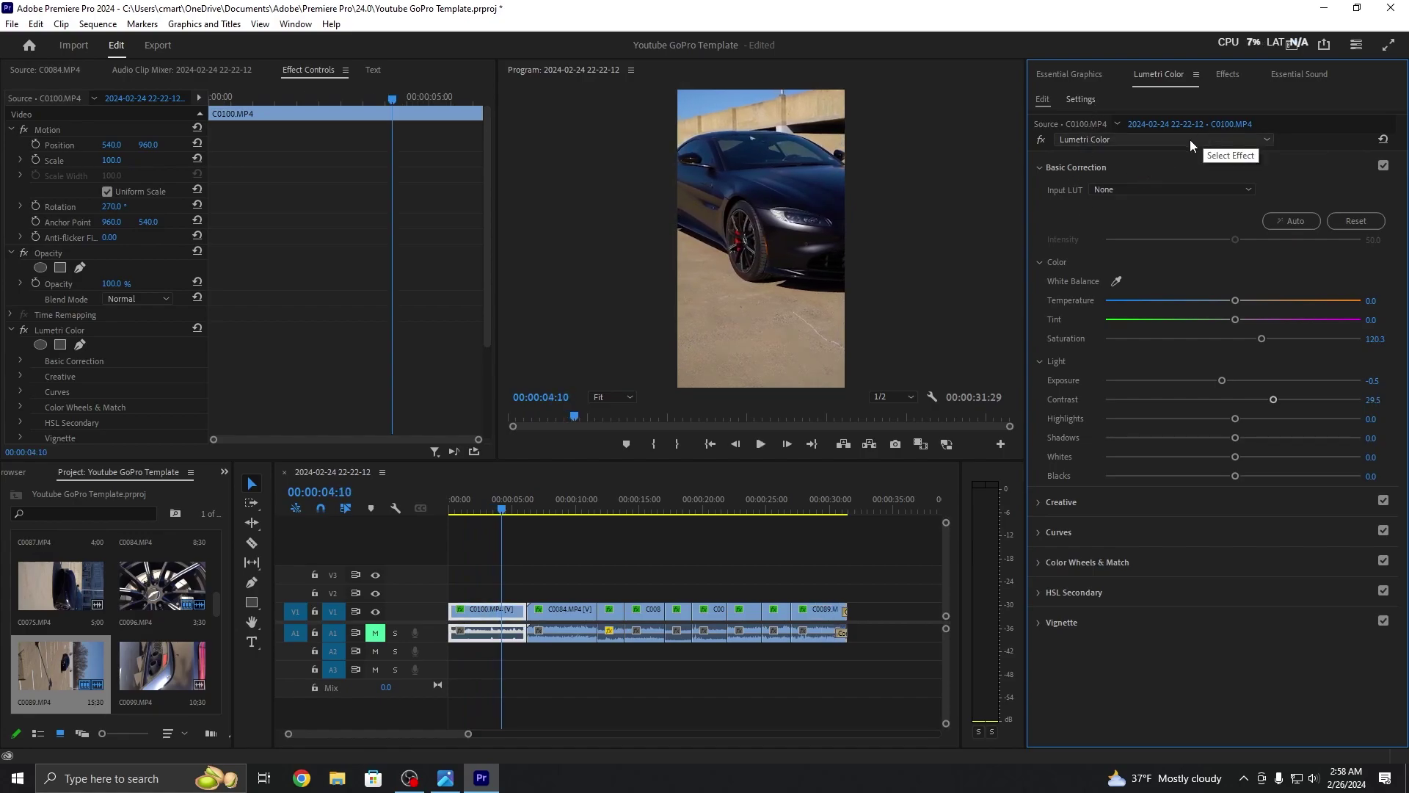
pyautogui.click(1227, 73)
pyautogui.click(1119, 99)
pyautogui.write('war')
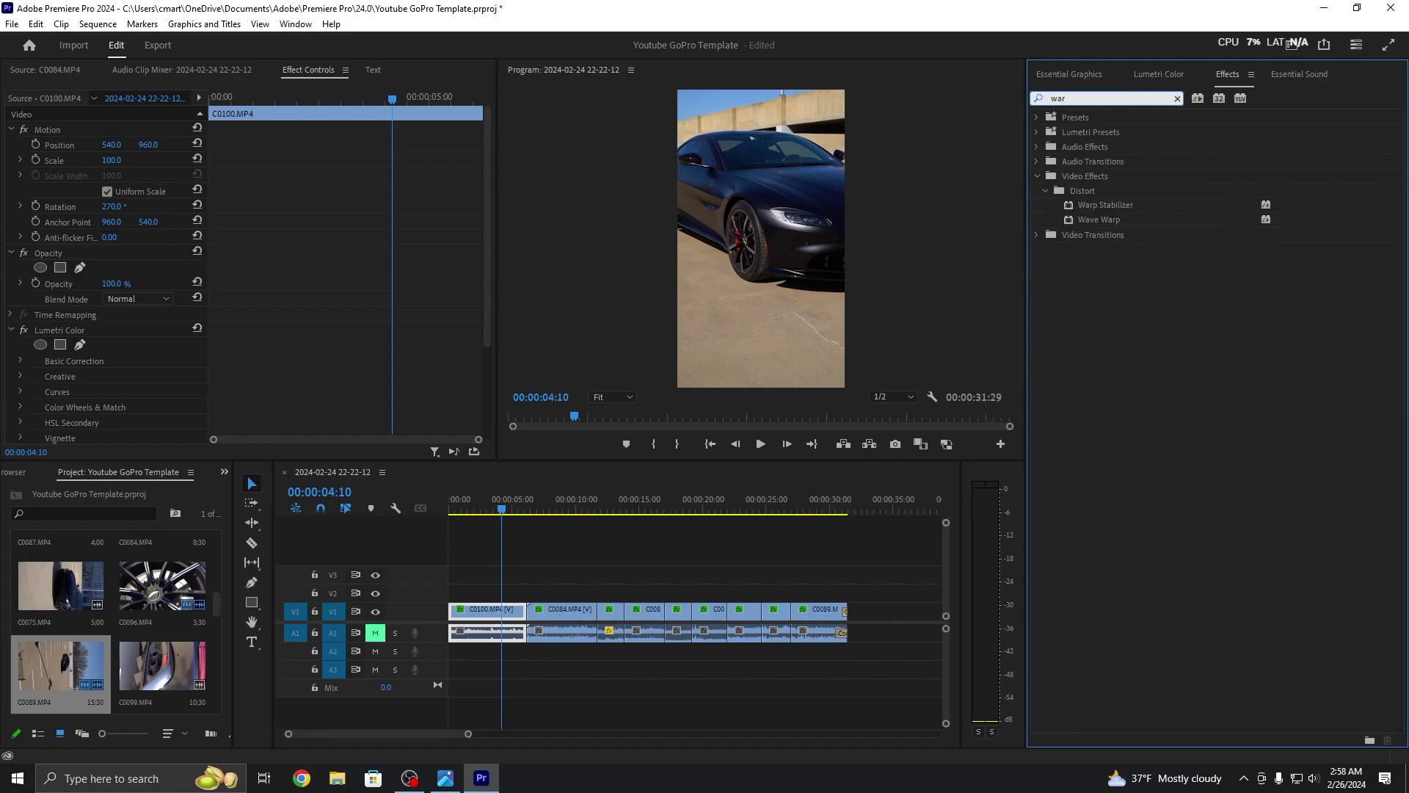
pyautogui.write('p')
pyautogui.click(1094, 206)
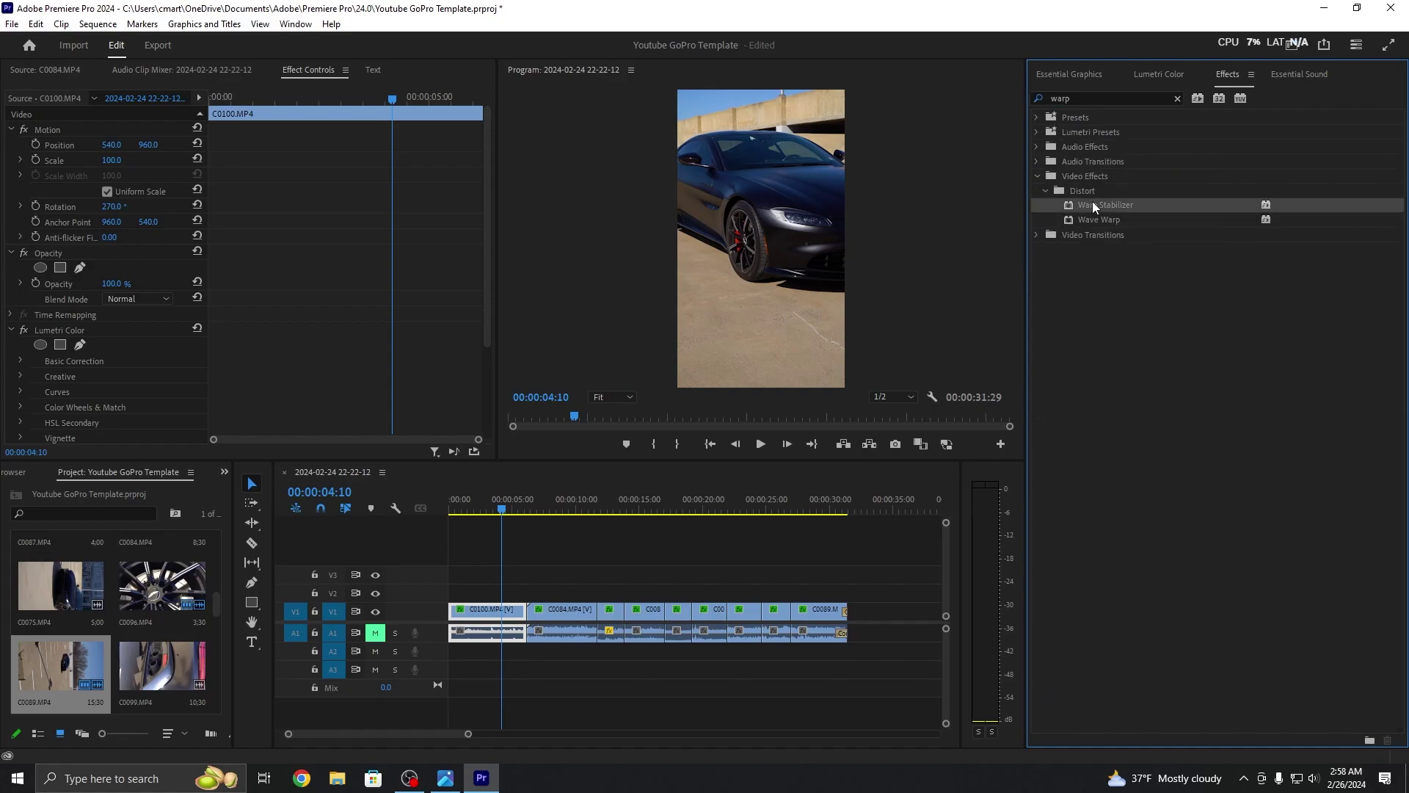
pyautogui.moveTo(1099, 212); pyautogui.dragTo(511, 597)
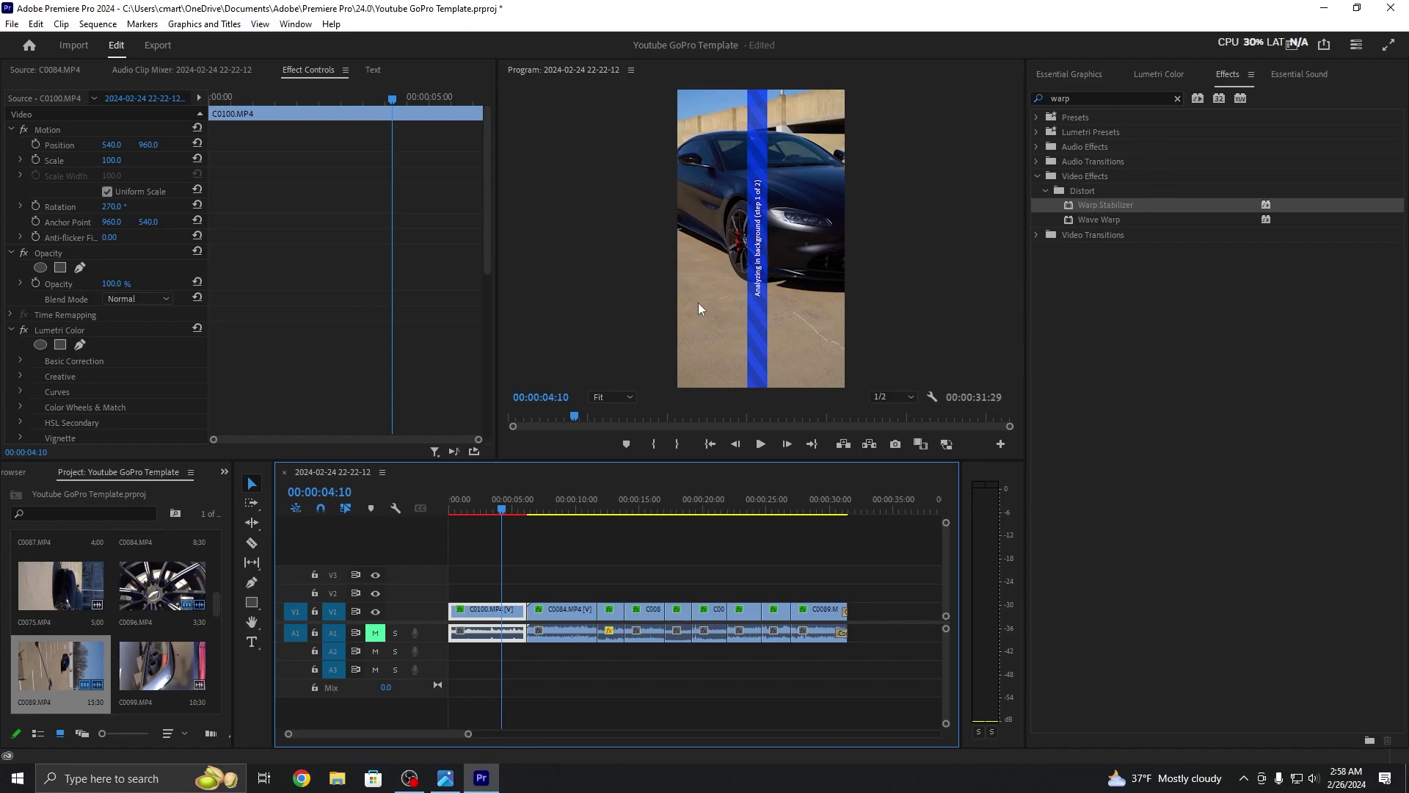
# Step: Play C0100.MP4 from the start of the sequence to check its stabilization, and look over the clip's effect settings
pyautogui.moveTo(512, 502); pyautogui.dragTo(451, 517)
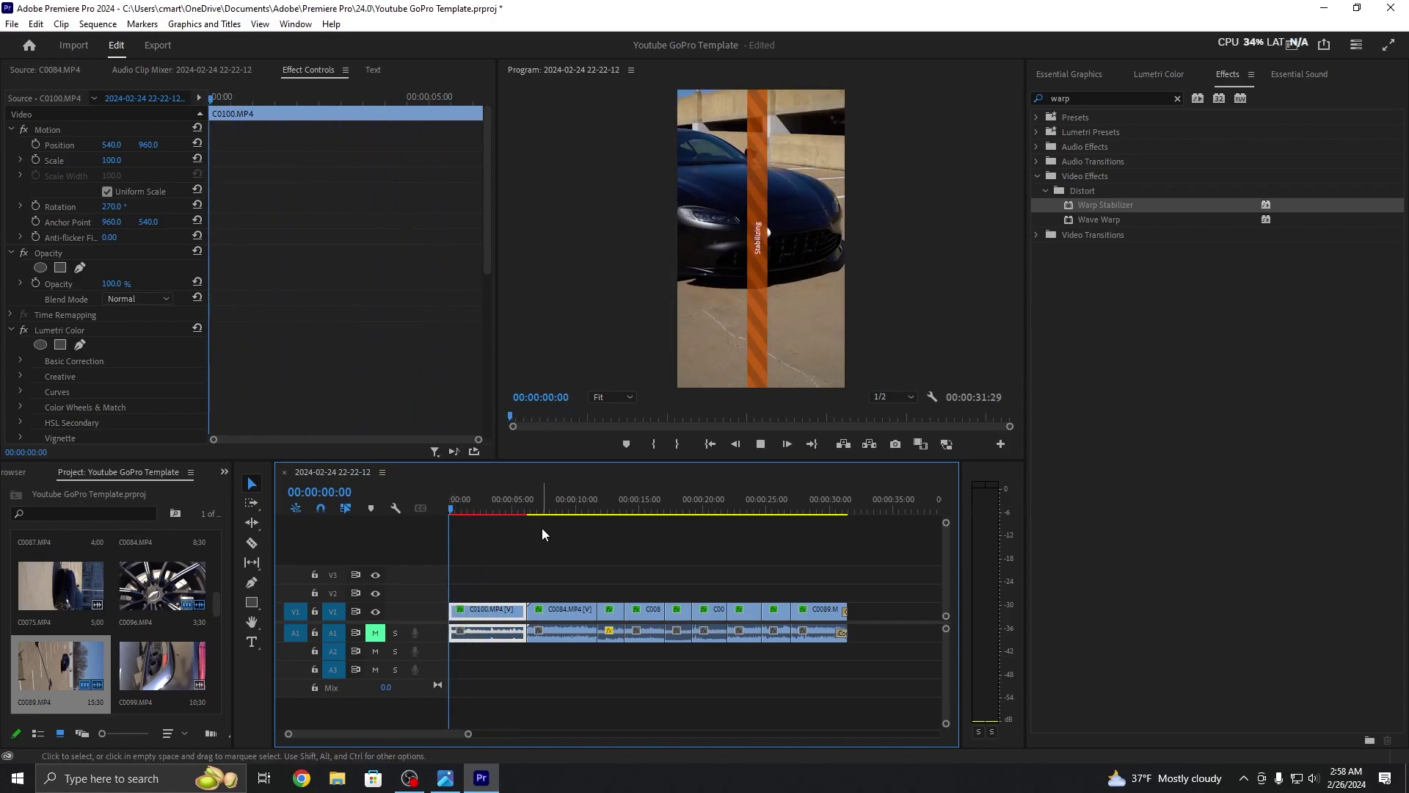
pyautogui.moveTo(451, 514); pyautogui.dragTo(461, 516)
pyautogui.press('space')
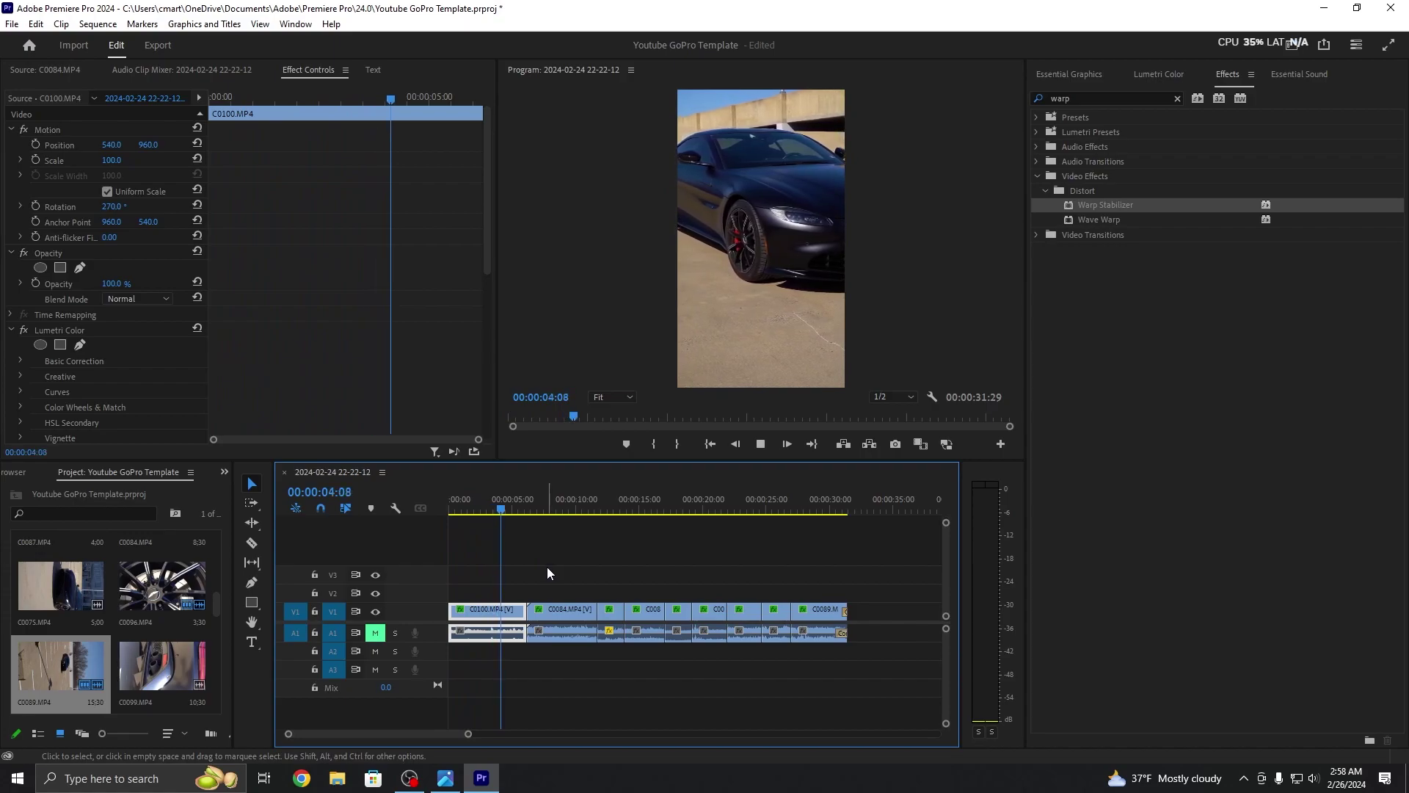
pyautogui.press('space')
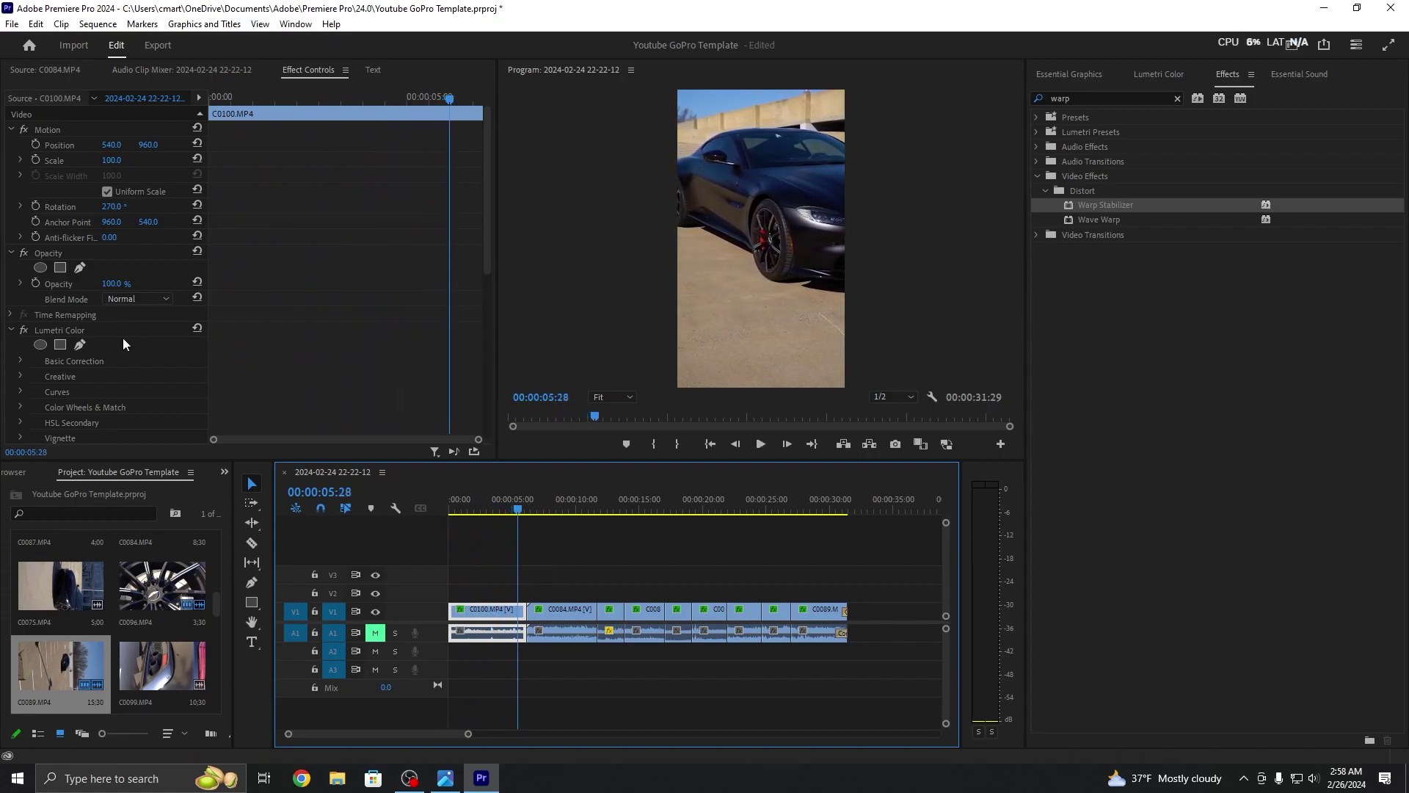
pyautogui.scroll(-5, 102, 337)
pyautogui.scroll(10, 68, 342)
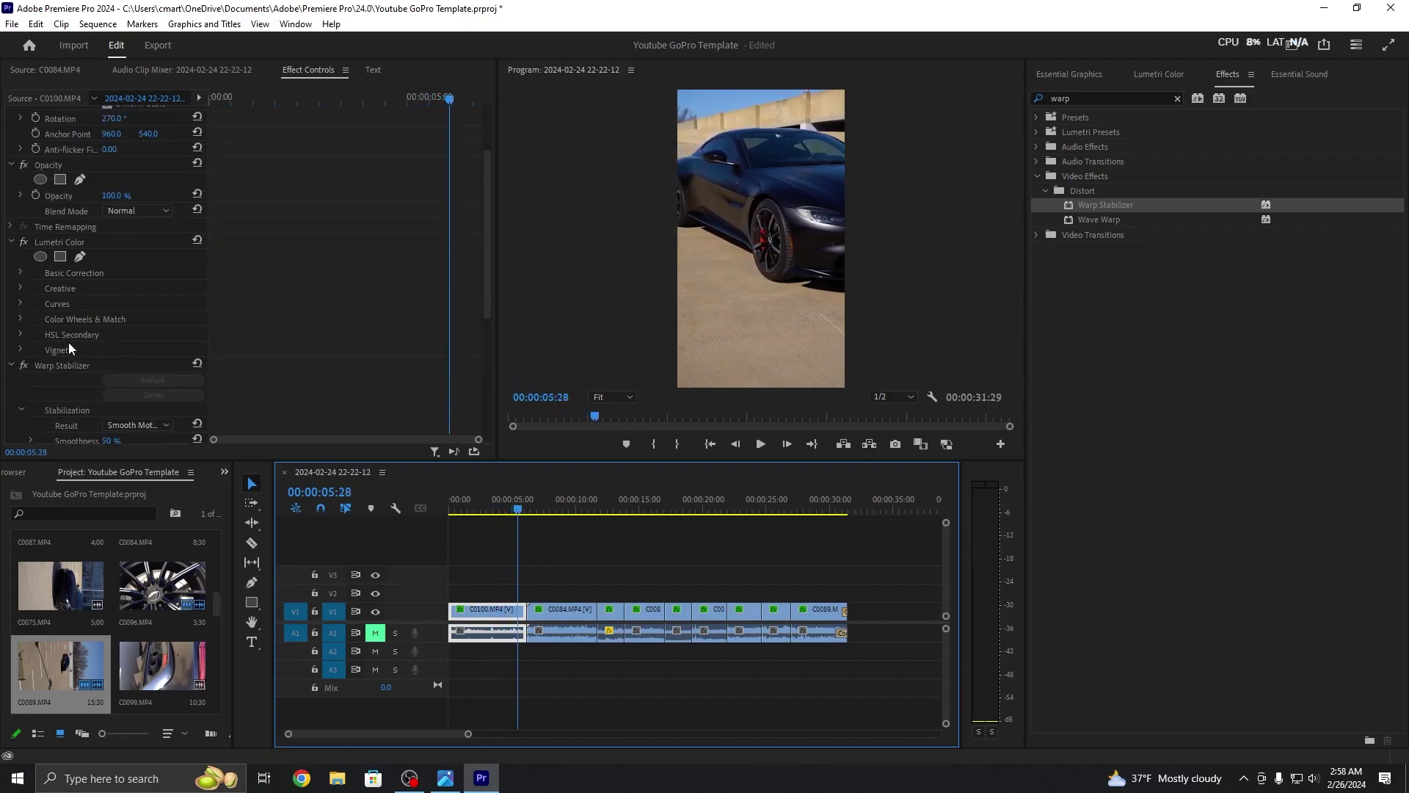
# Step: Play on to C0084.MP4 and apply Warp Stabilizer to it and to C0088.MP4
pyautogui.press('space')
pyautogui.press('space')
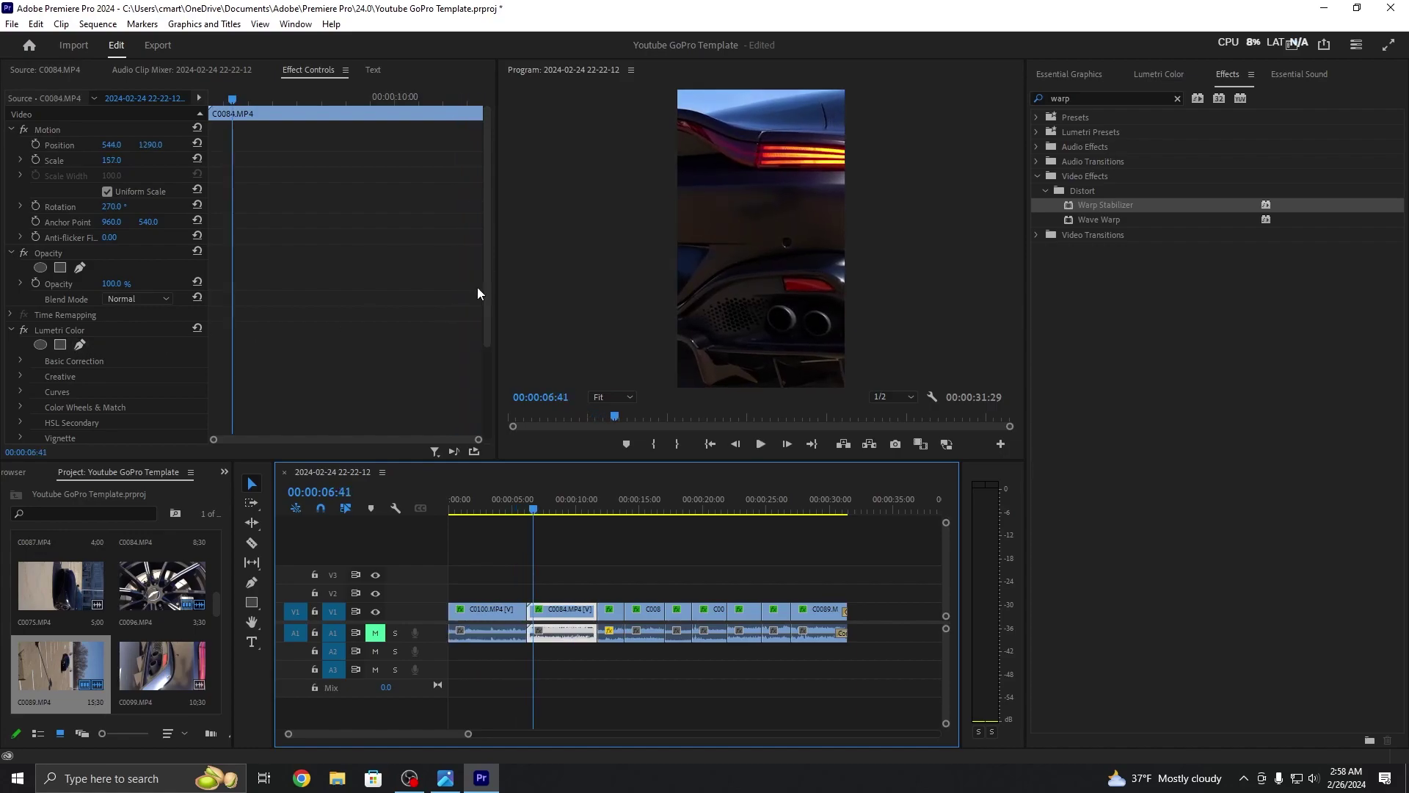
pyautogui.moveTo(1069, 207); pyautogui.dragTo(557, 616)
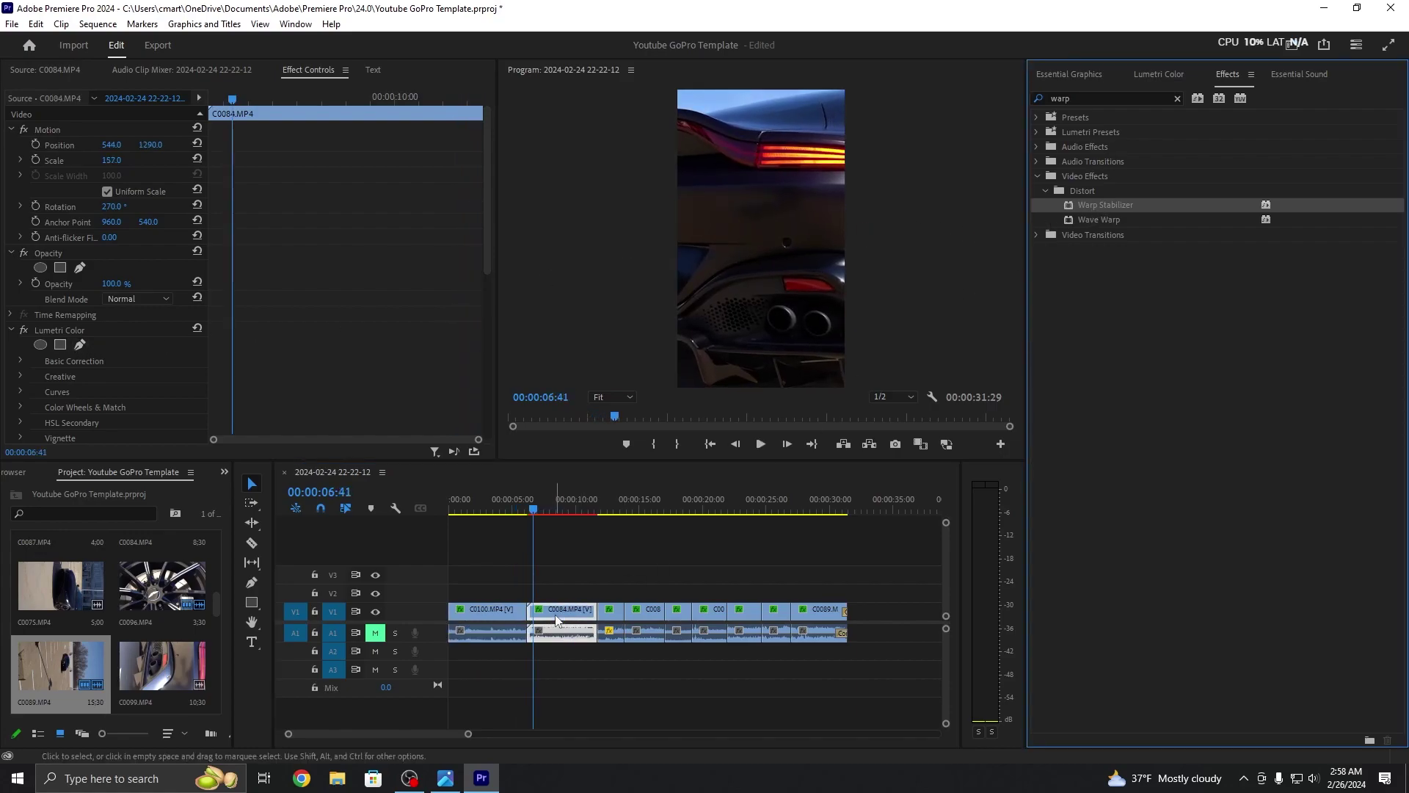
pyautogui.moveTo(548, 509); pyautogui.dragTo(604, 516)
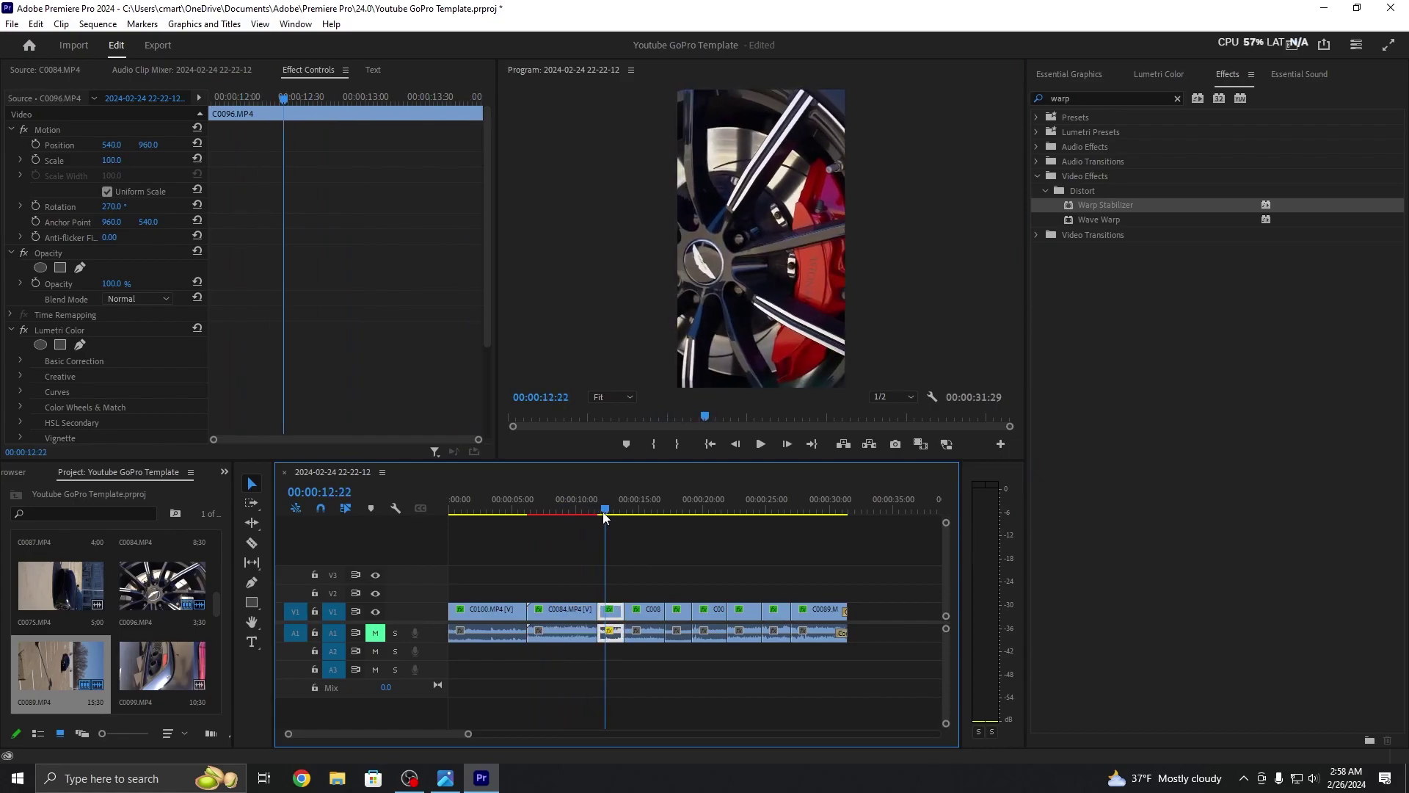
pyautogui.moveTo(605, 516); pyautogui.dragTo(653, 523)
pyautogui.moveTo(1107, 205); pyautogui.dragTo(649, 616)
# Step: Apply Warp Stabilizer to C0079.MP4 and to the blurred first part of C0077.MP4
pyautogui.moveTo(655, 509); pyautogui.dragTo(699, 514)
pyautogui.click(710, 509)
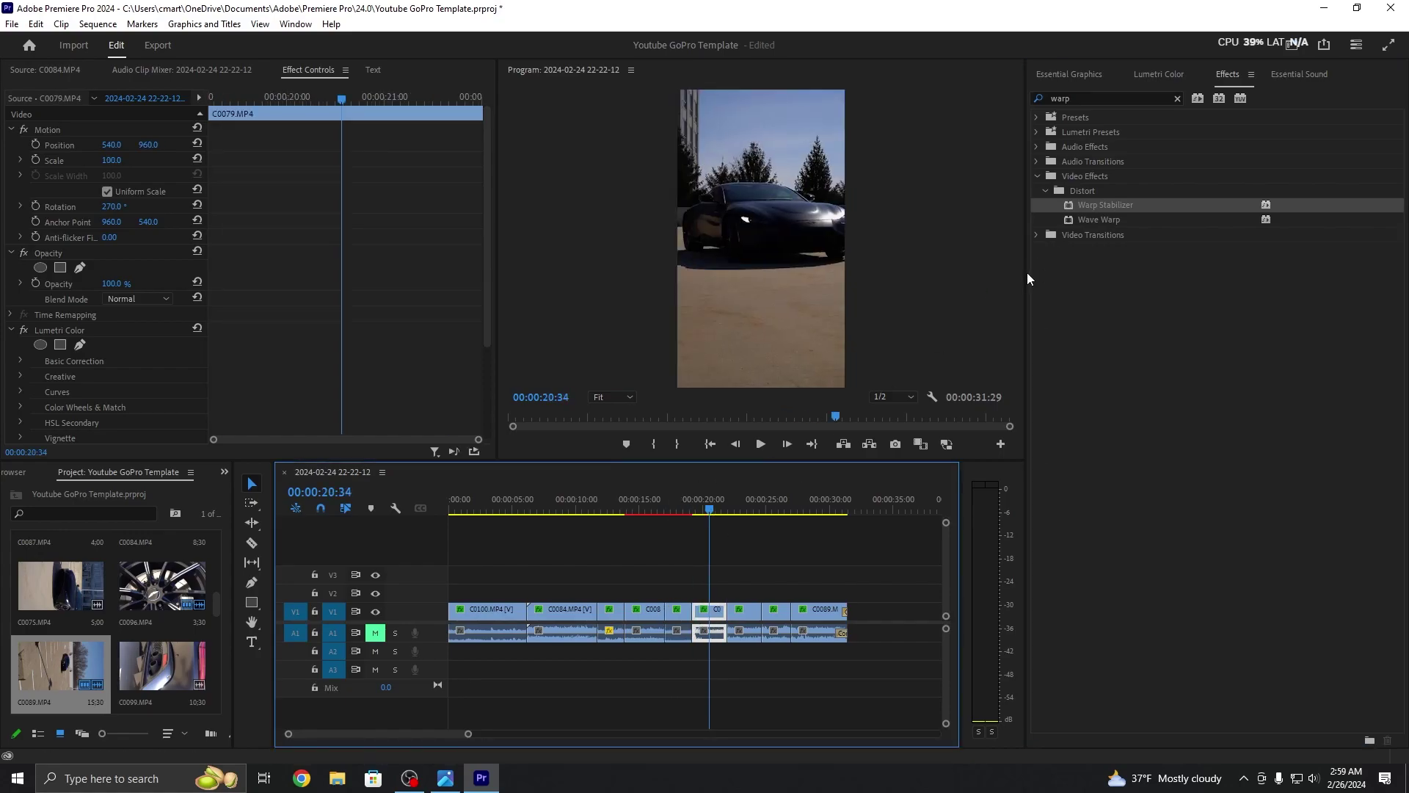
pyautogui.moveTo(1116, 204); pyautogui.dragTo(716, 610)
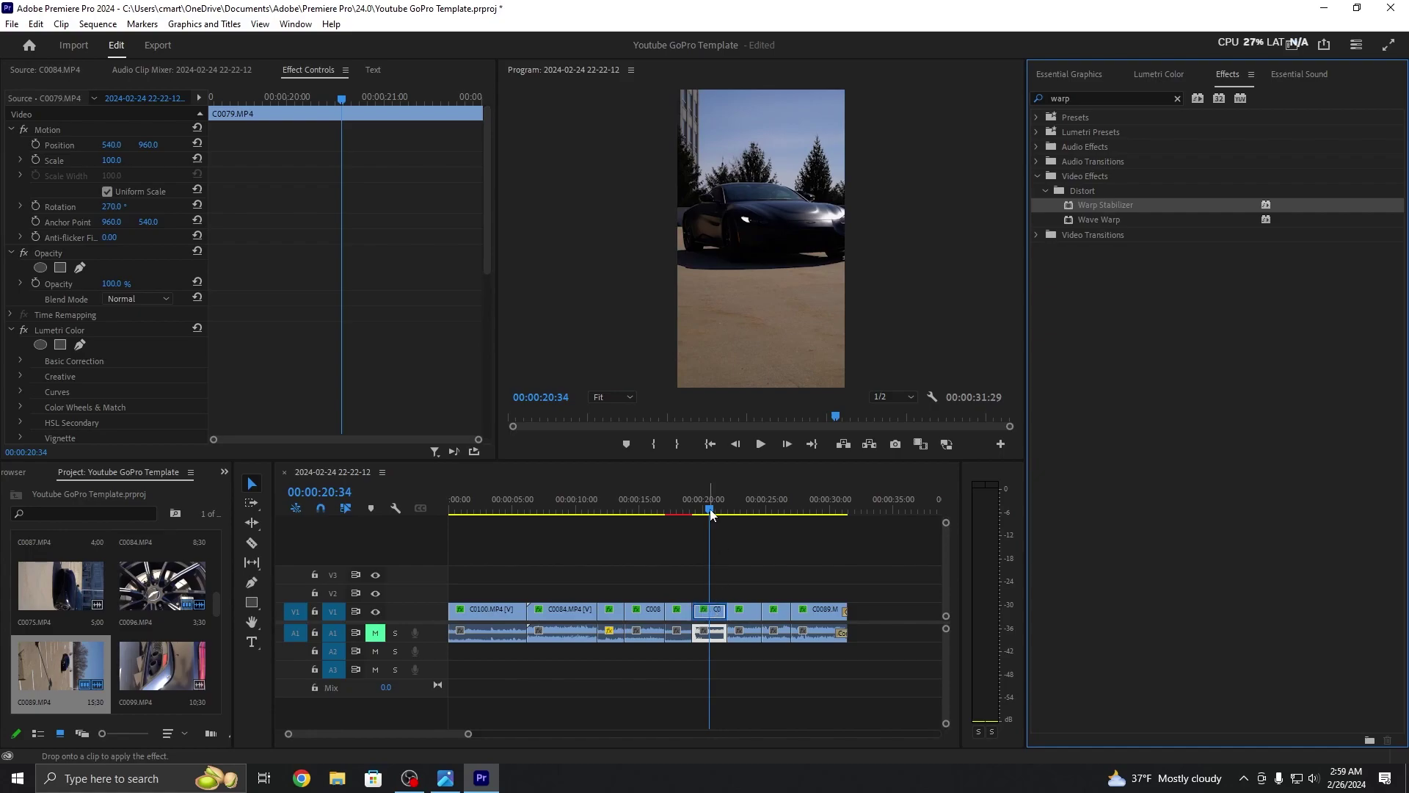
pyautogui.click(738, 508)
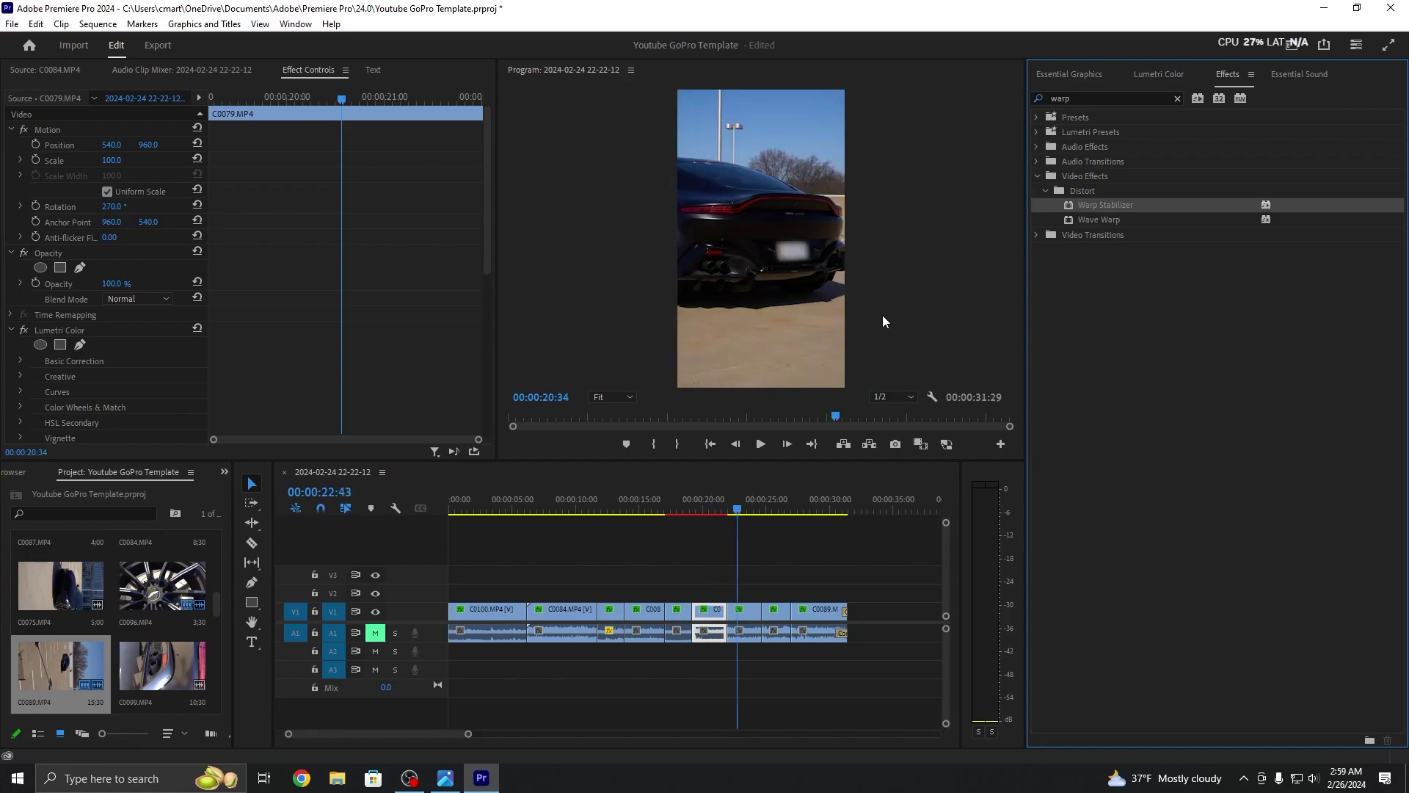
pyautogui.moveTo(1101, 214); pyautogui.dragTo(744, 610)
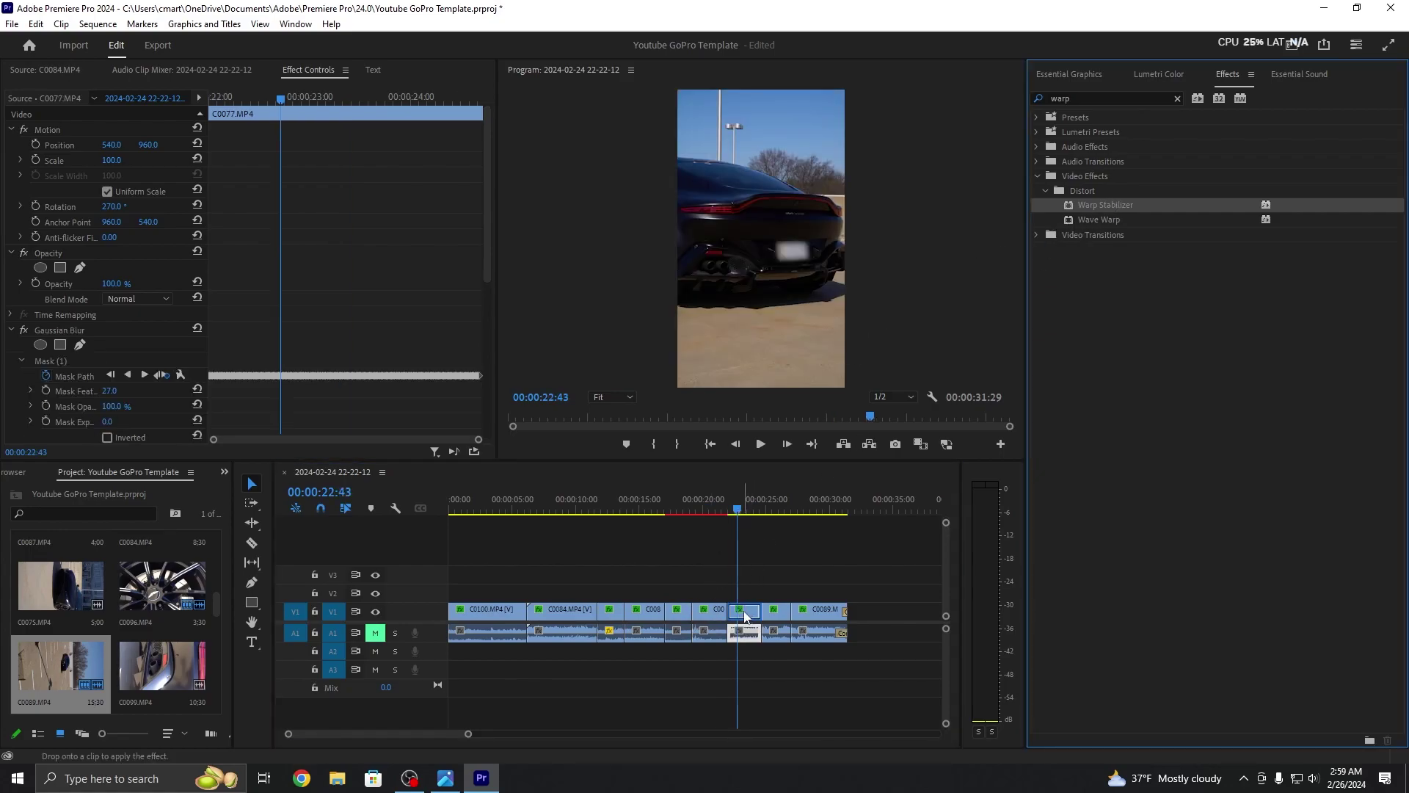
# Step: Apply Warp Stabilizer to the second part of C0077.MP4 and to the final clip C0089.MP4
pyautogui.click(764, 509)
pyautogui.click(781, 514)
pyautogui.moveTo(1097, 208); pyautogui.dragTo(781, 610)
pyautogui.moveTo(1113, 205); pyautogui.dragTo(823, 610)
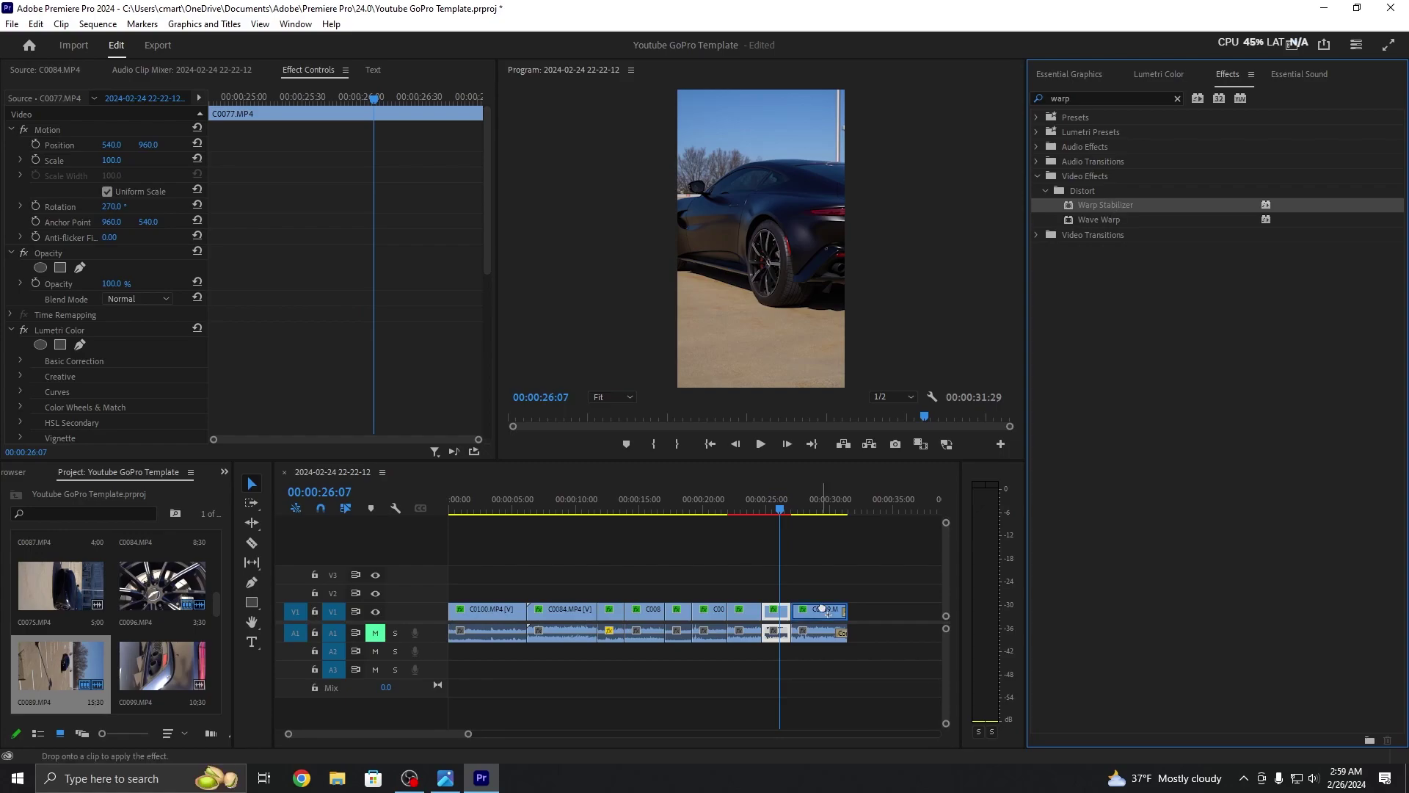
# Step: Play the sequence from the beginning to review the stabilized clips, and return the playhead to the start
pyautogui.moveTo(801, 545); pyautogui.dragTo(807, 518)
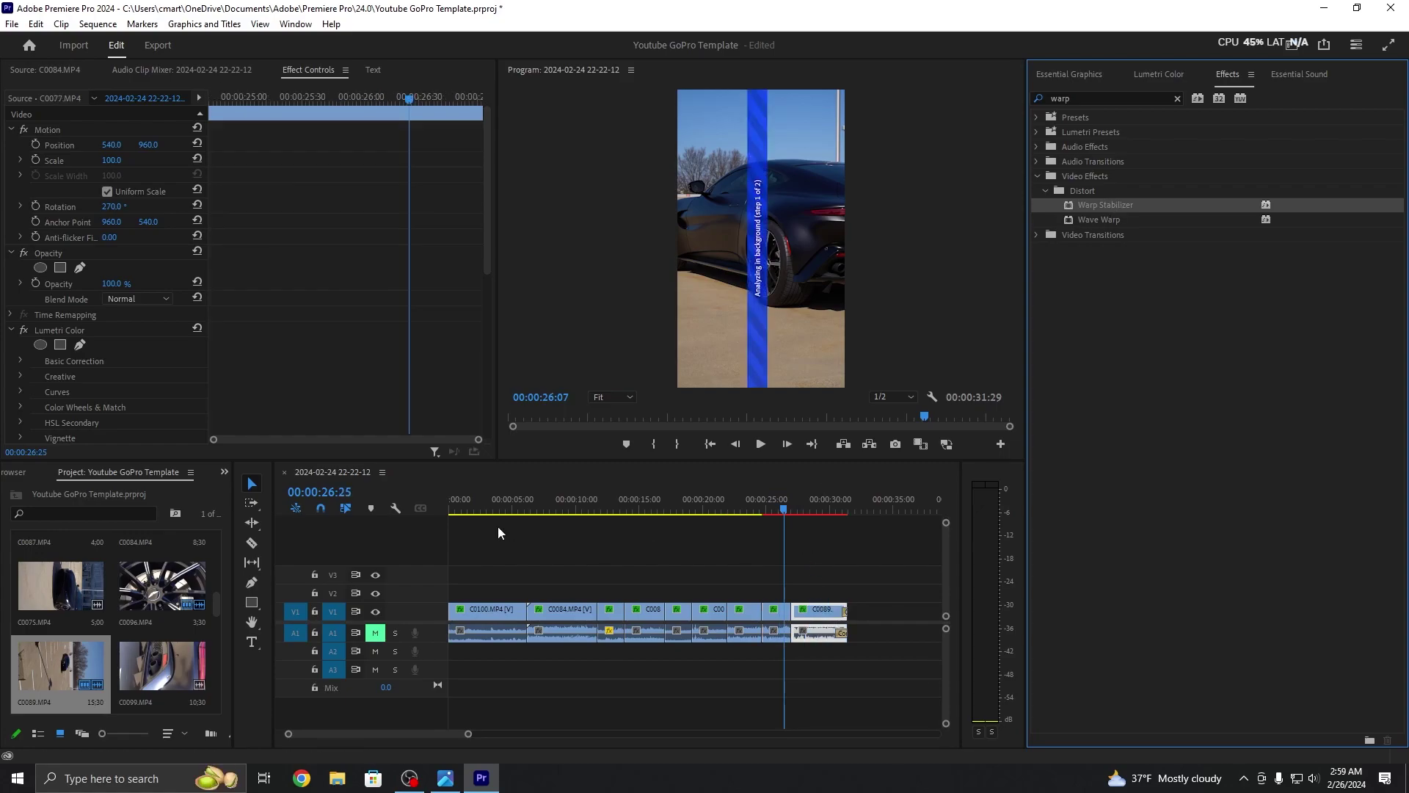
pyautogui.click(592, 511)
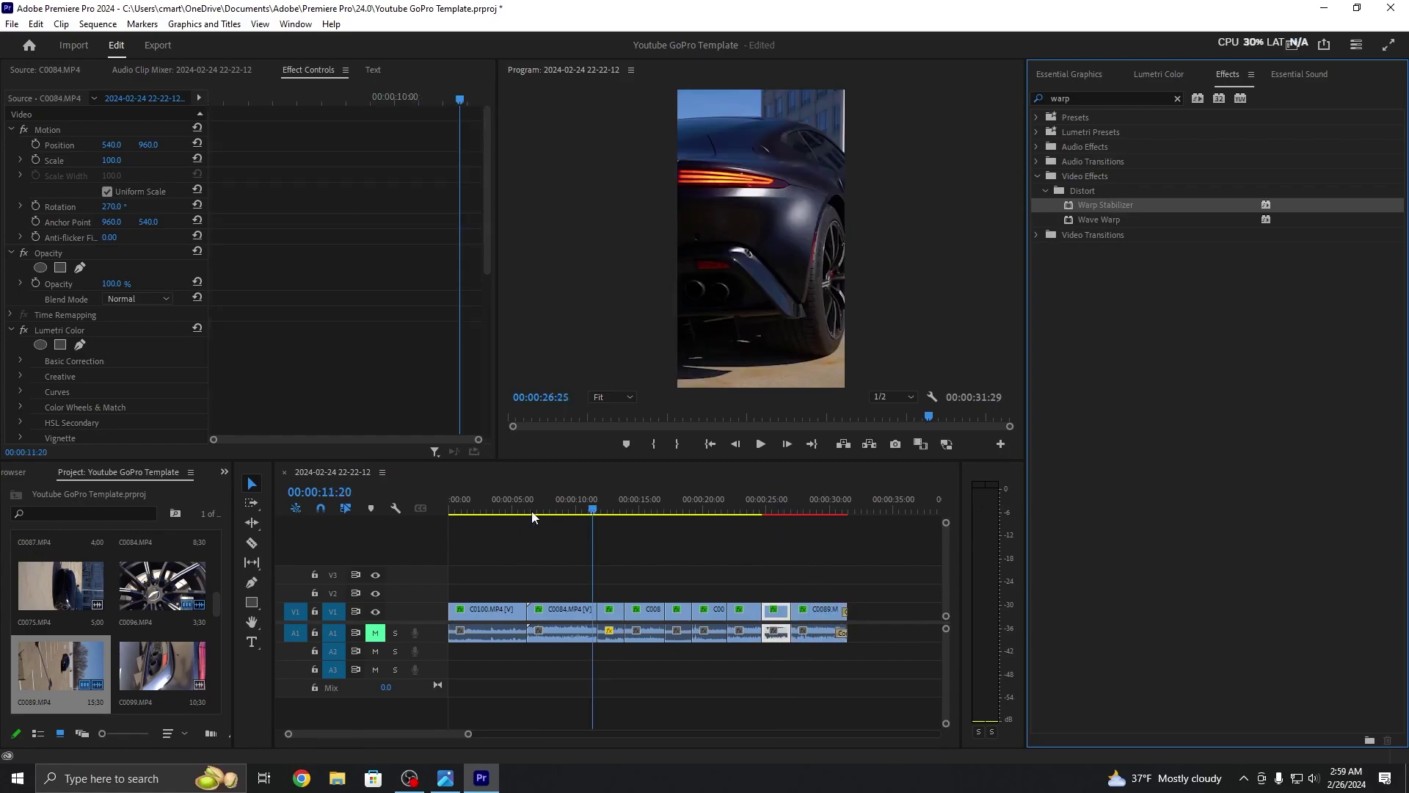
pyautogui.click(453, 509)
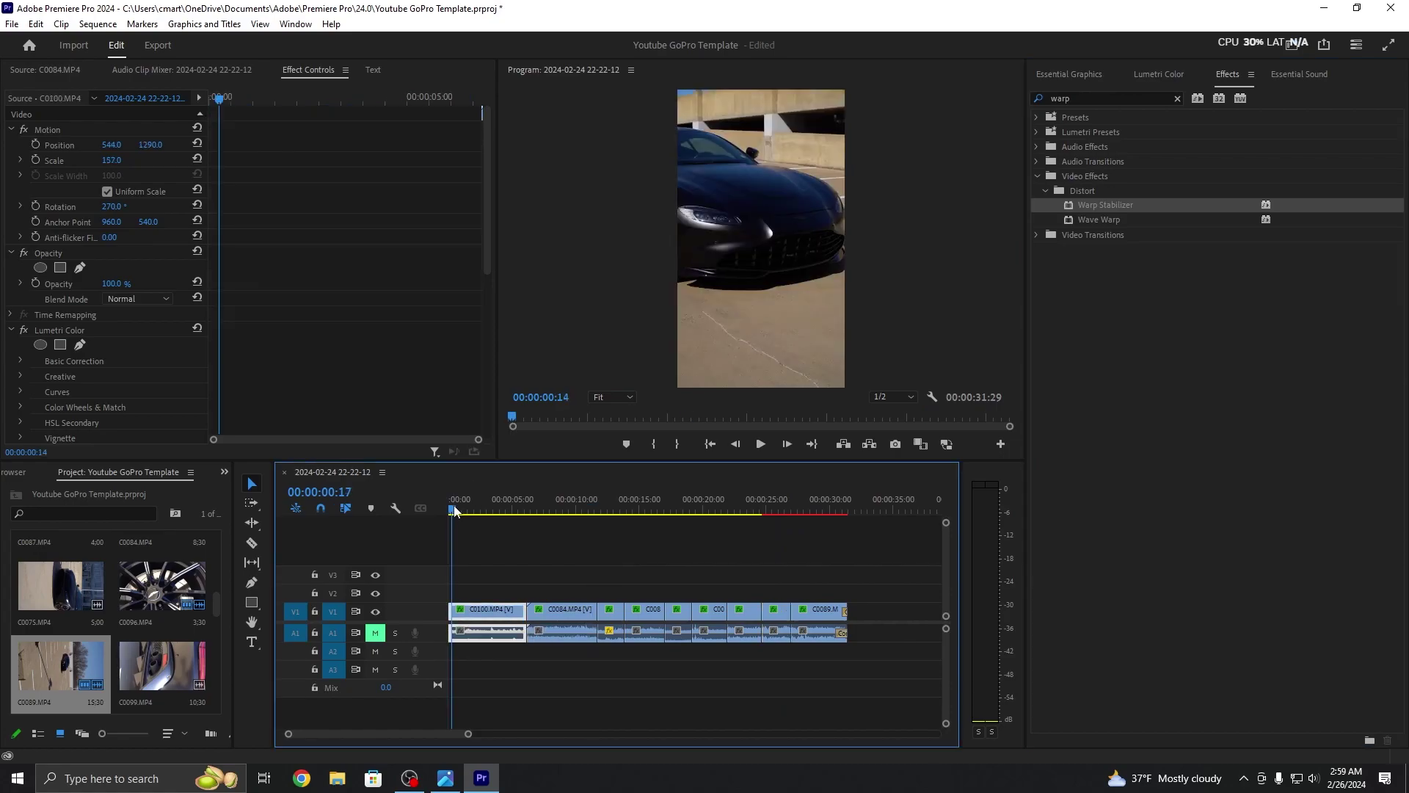
pyautogui.press('space')
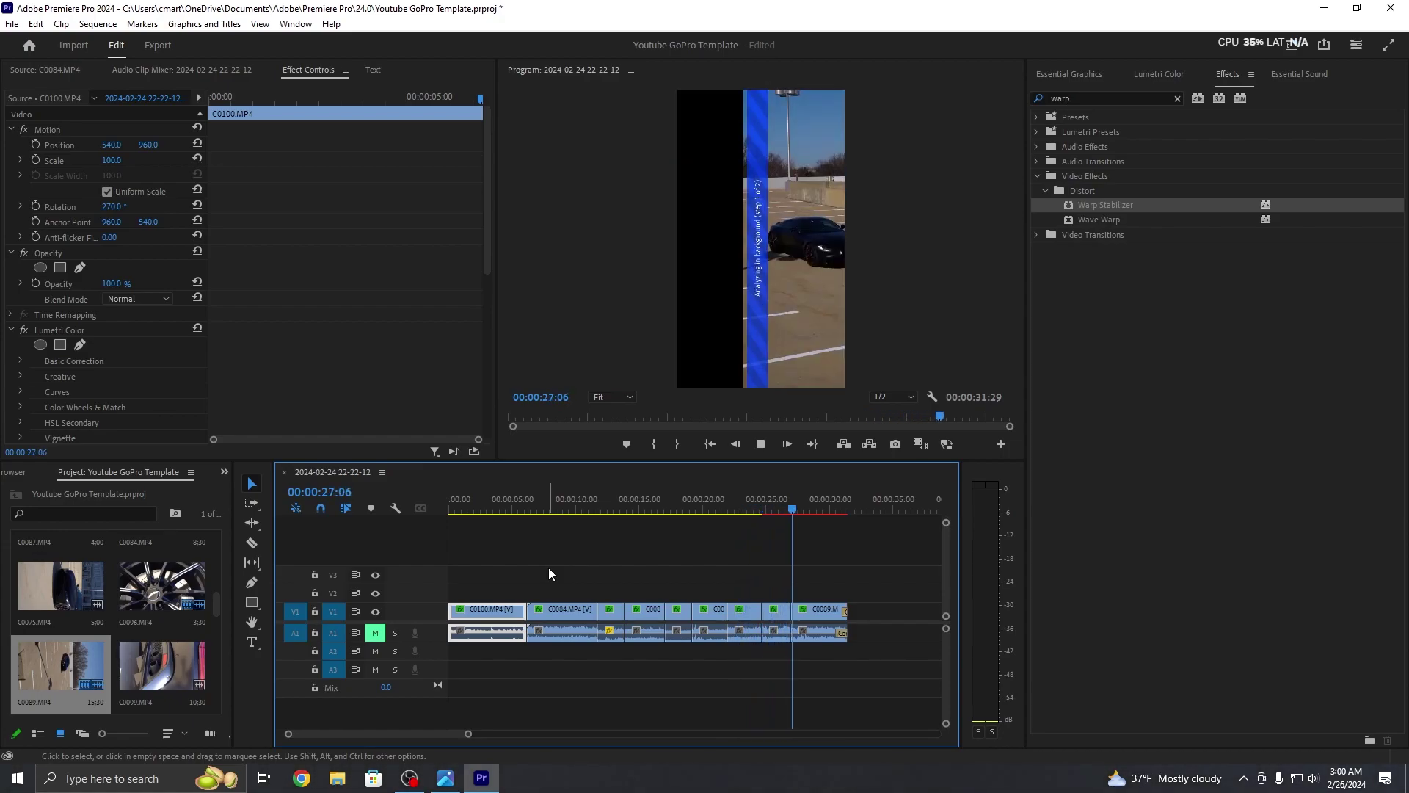
pyautogui.press('space')
pyautogui.moveTo(806, 509); pyautogui.dragTo(436, 520)
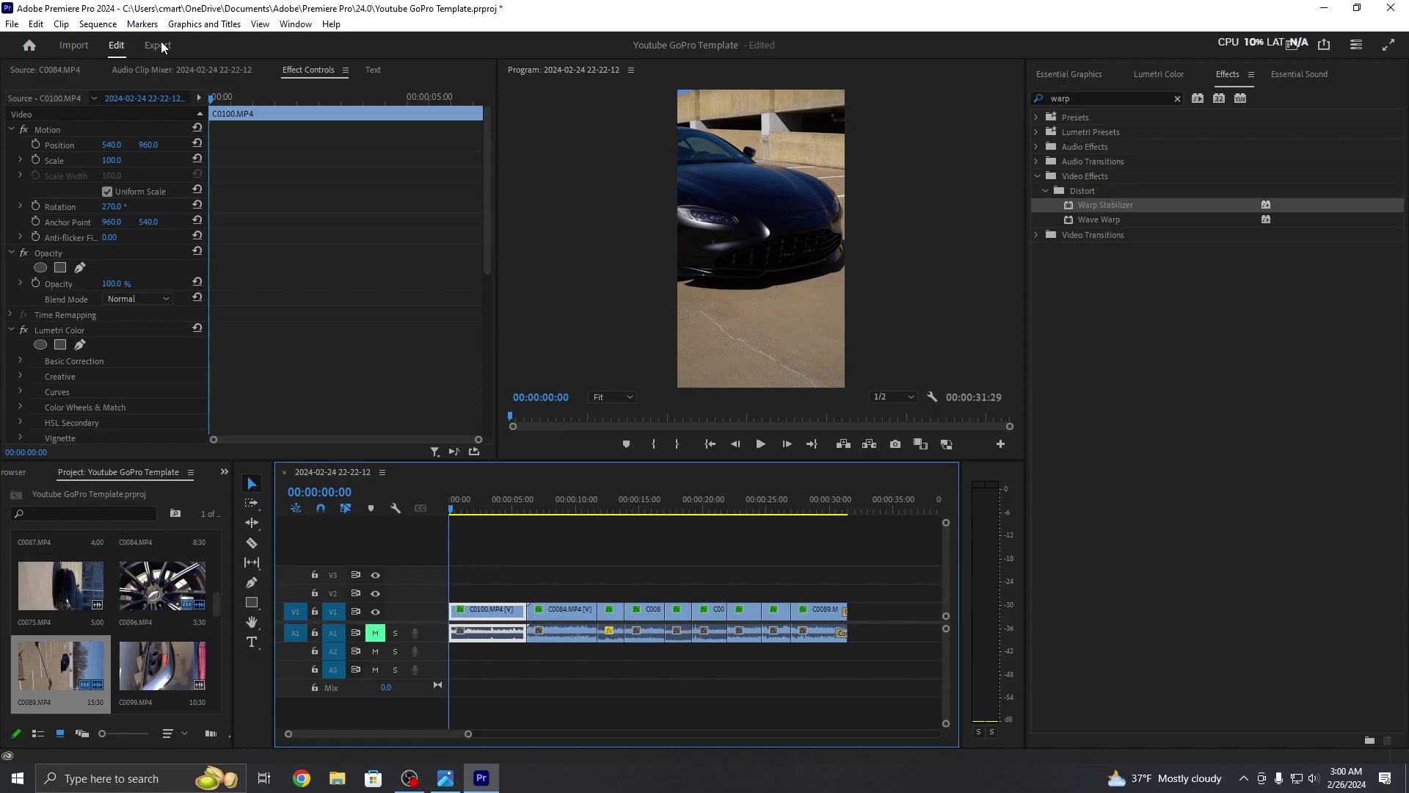
# Step: Open the export settings for the sequence and name the output file Aston Reel.mp4
pyautogui.click(157, 45)
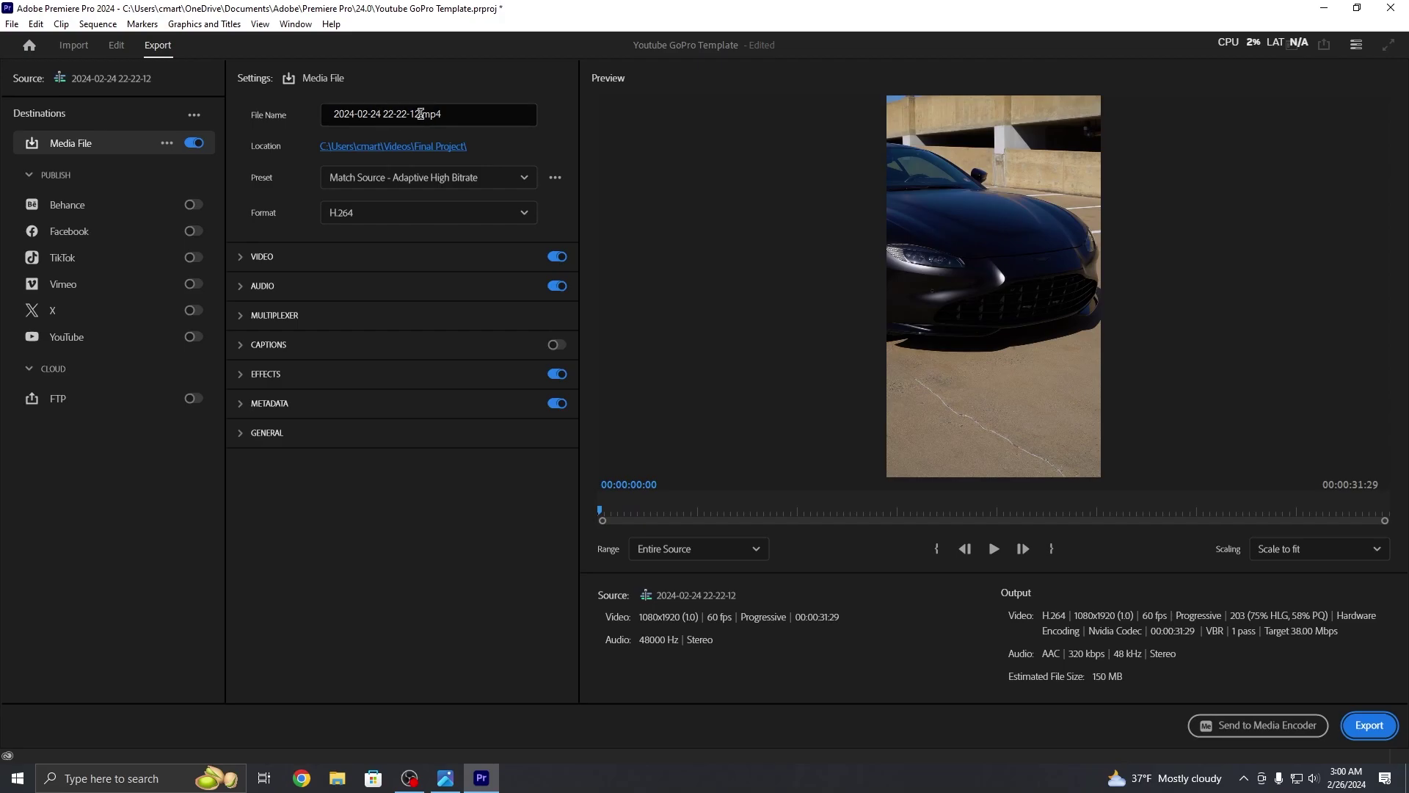
pyautogui.moveTo(421, 113); pyautogui.dragTo(318, 109)
pyautogui.write('ASton Reel')
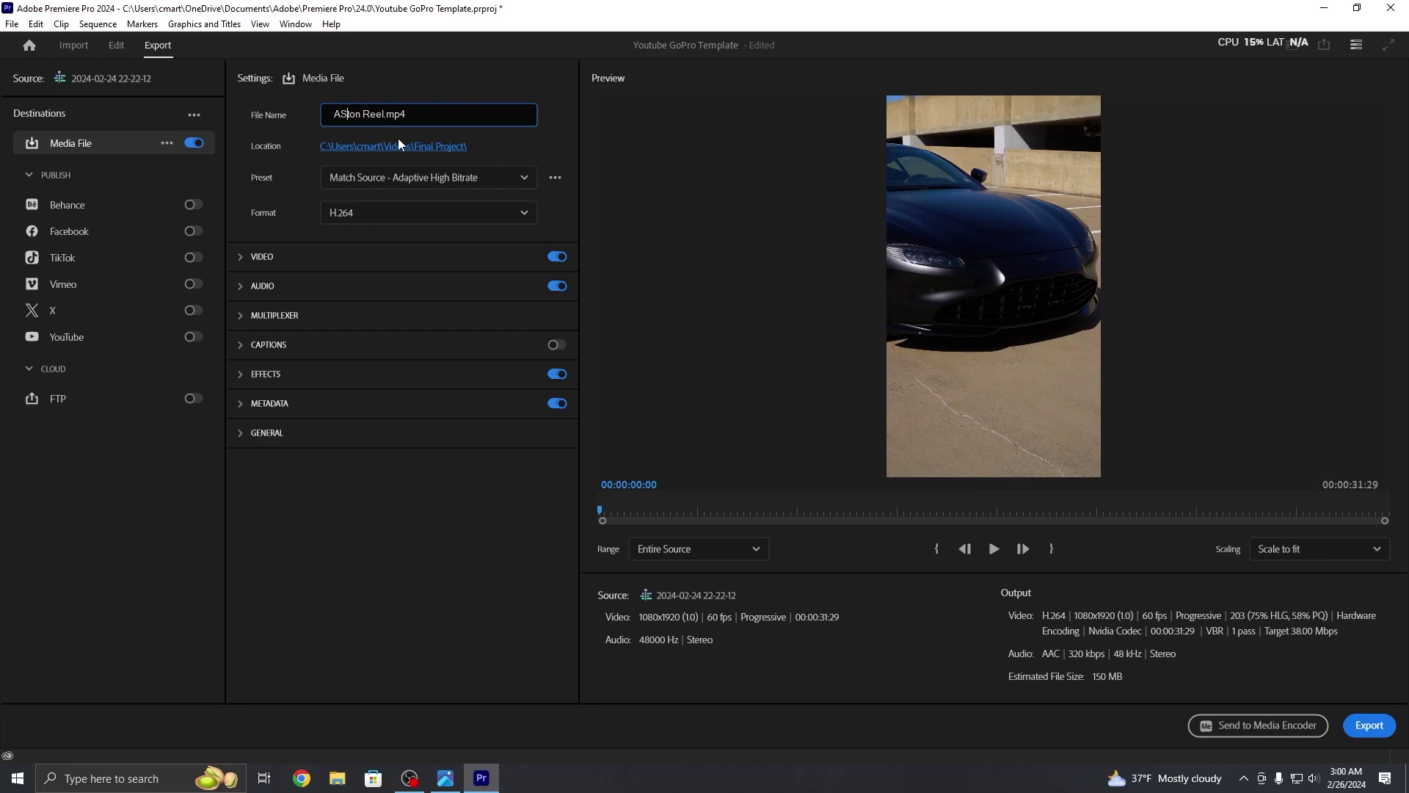
pyautogui.press('BackSpace')
pyautogui.write('s')
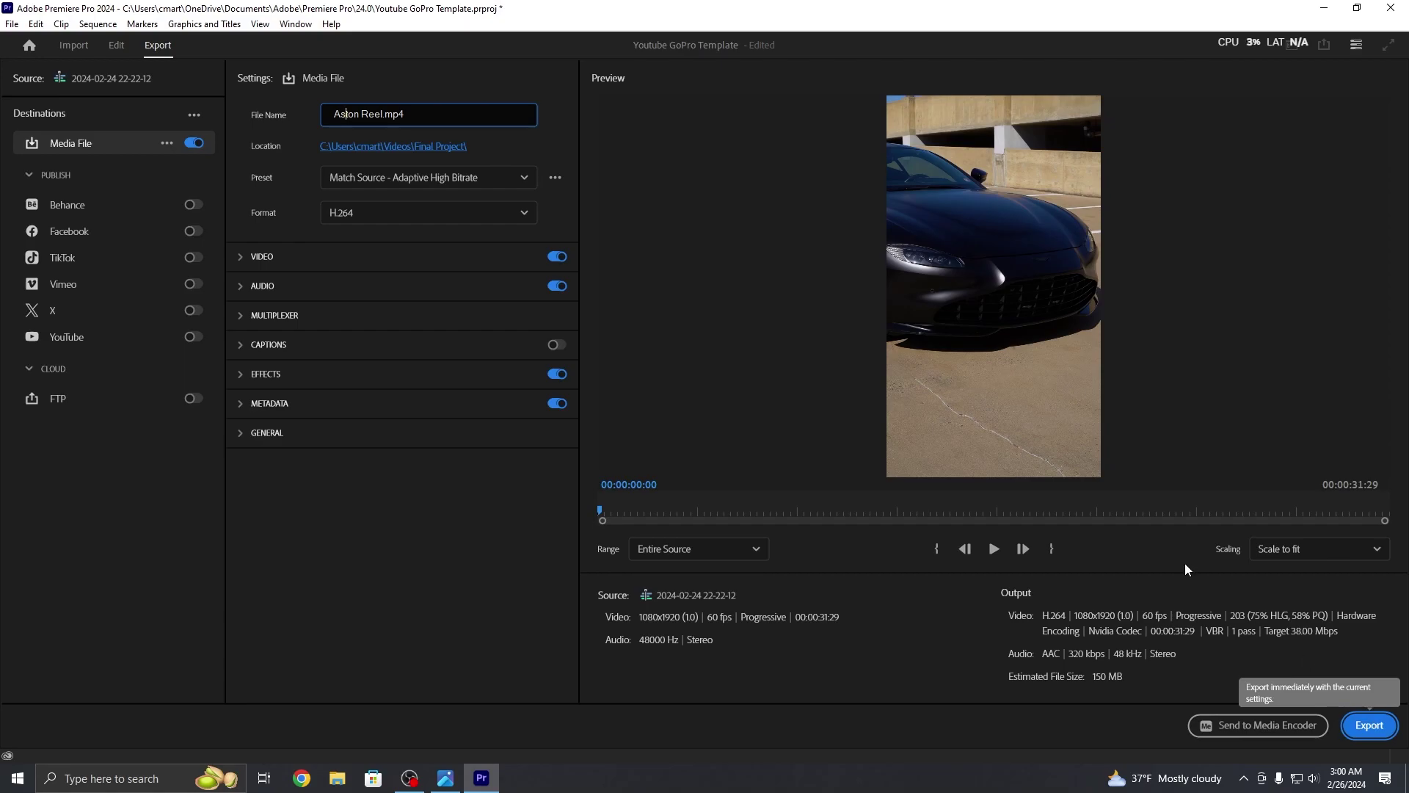
# Step: Look through the available export formats for the media file, leaving H.264 selected
pyautogui.click(506, 214)
pyautogui.scroll(-2, 402, 461)
pyautogui.scroll(2, 393, 502)
pyautogui.scroll(-6, 395, 492)
pyautogui.scroll(-4, 399, 496)
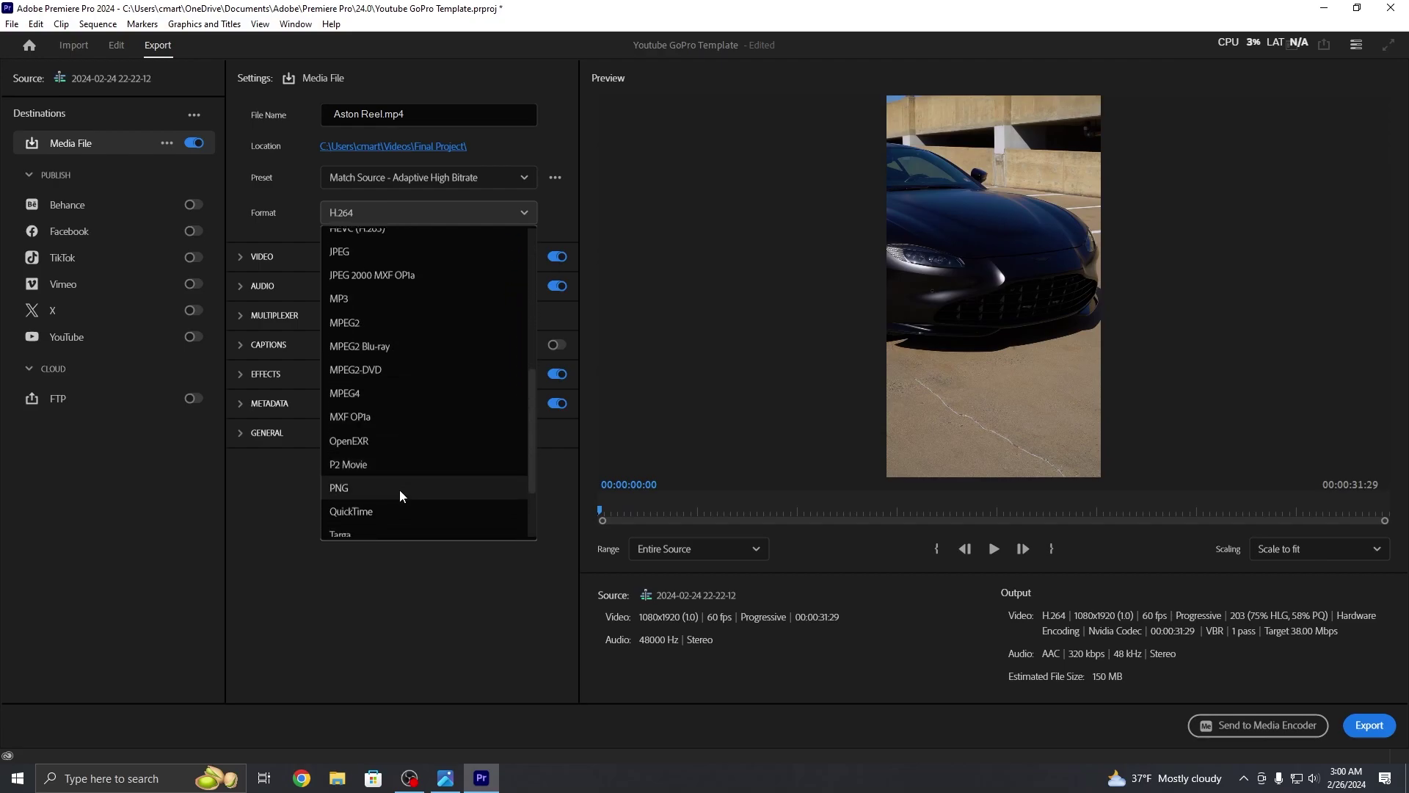
pyautogui.click(459, 192)
pyautogui.click(493, 220)
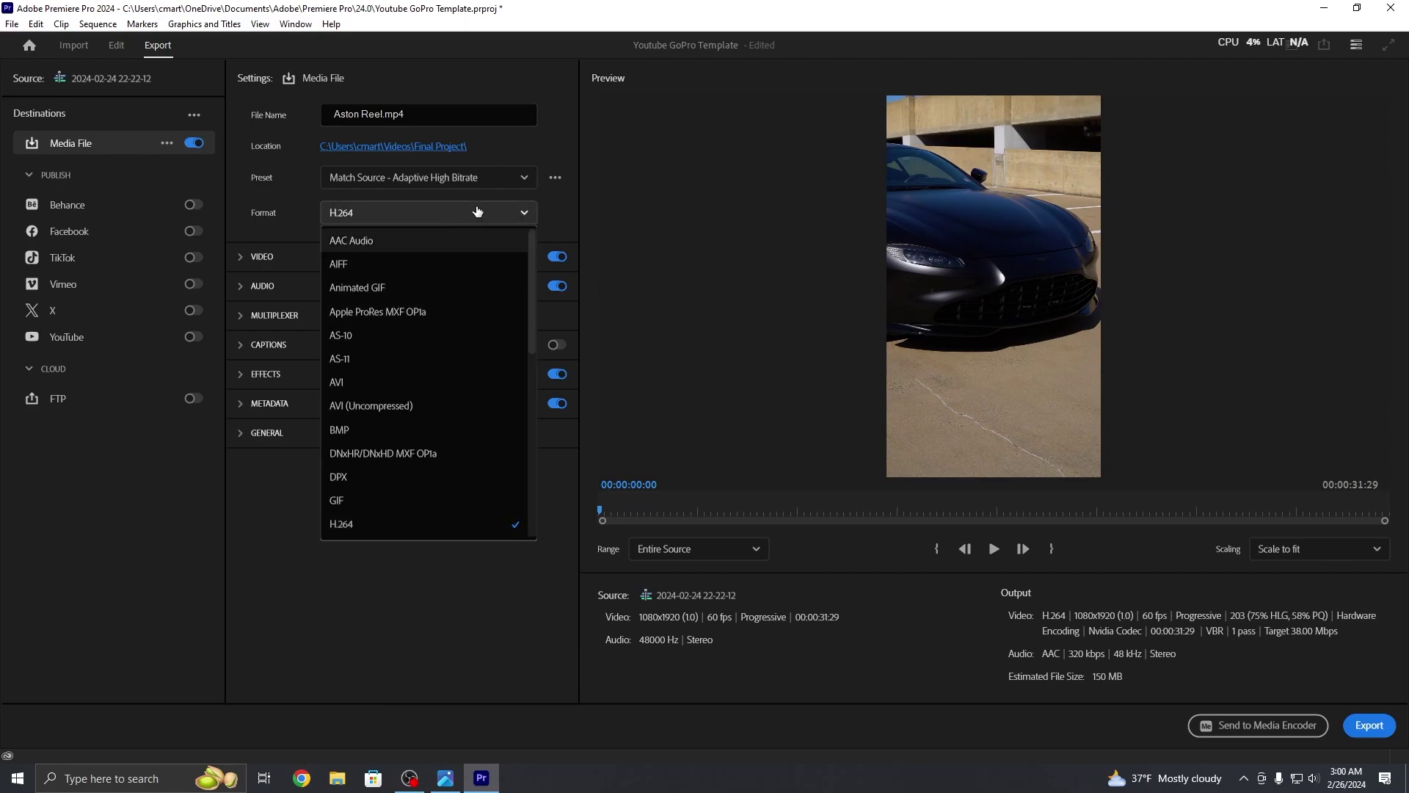
pyautogui.click(479, 213)
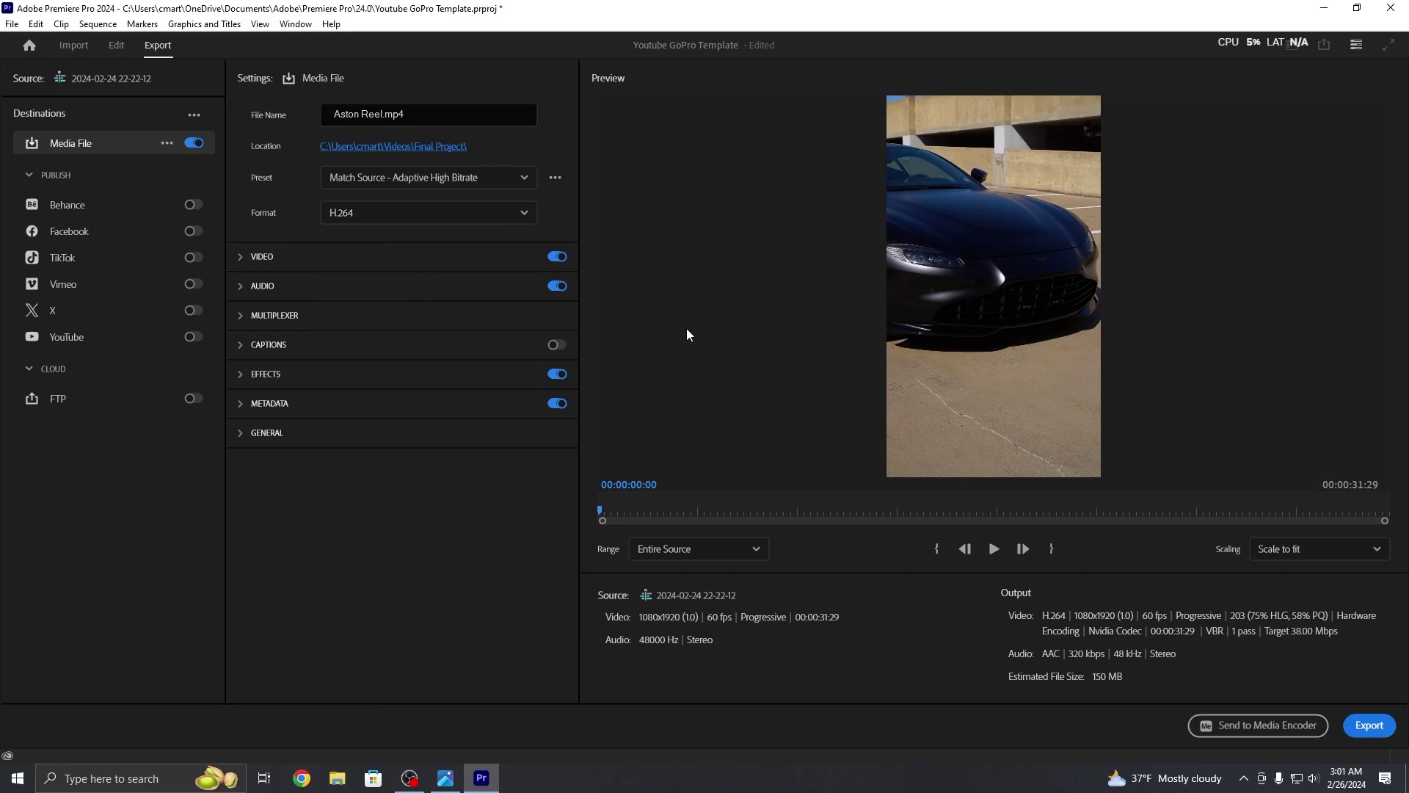